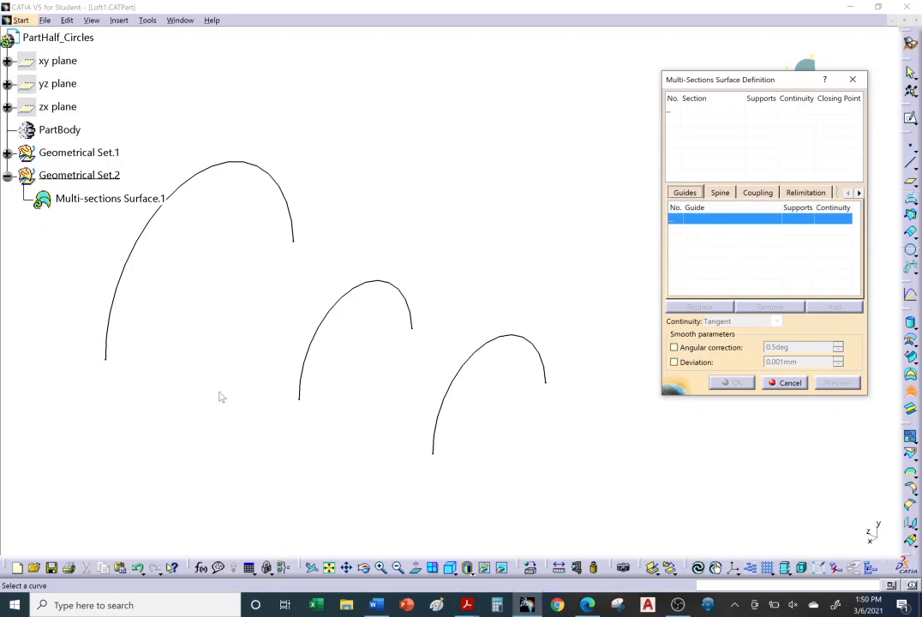
click(735, 194)
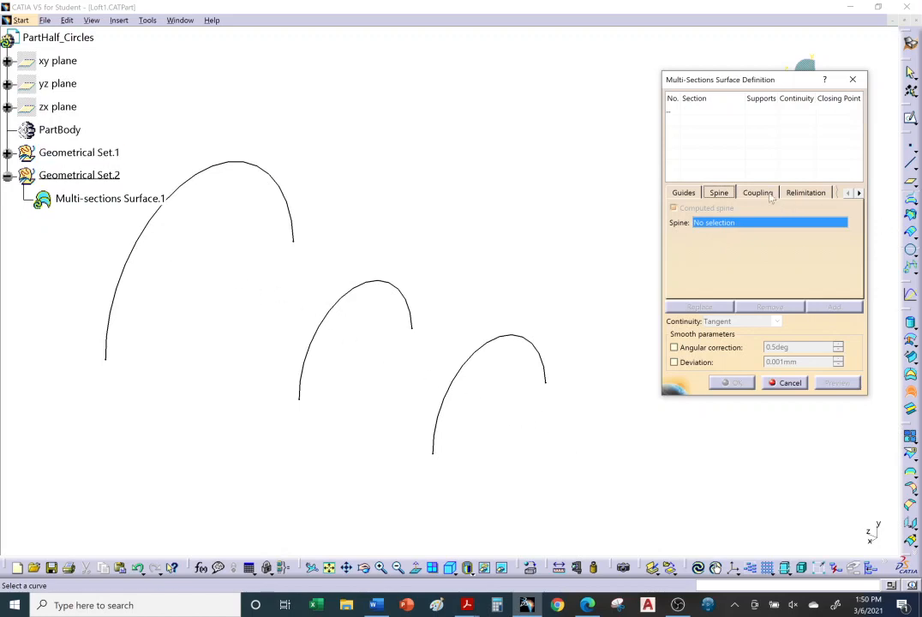
click(759, 194)
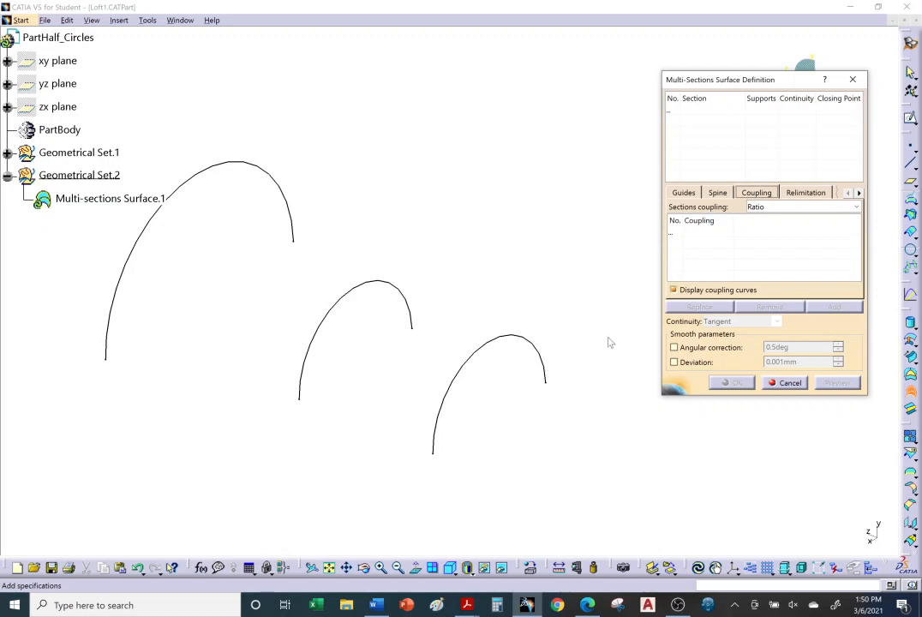
click(685, 194)
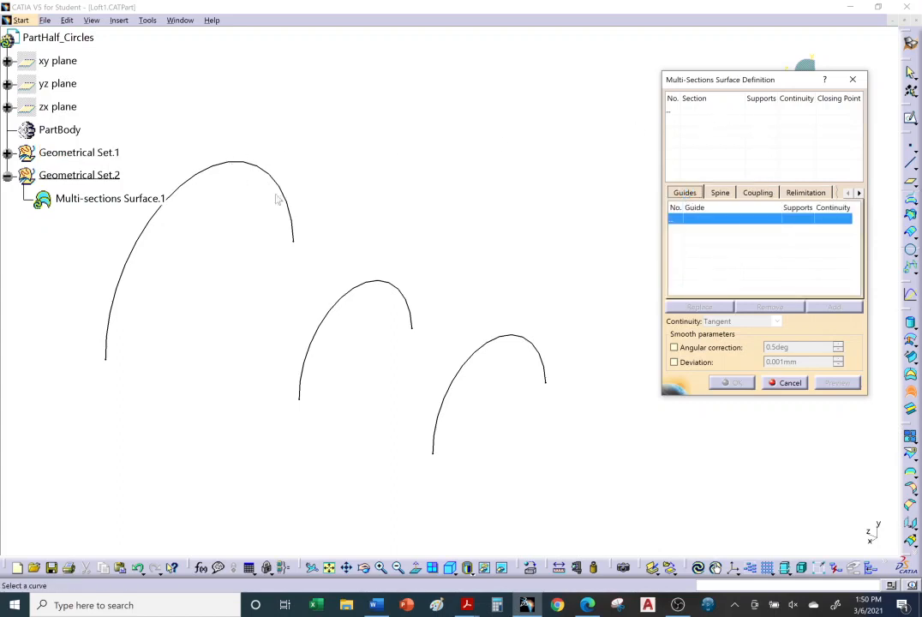
- Add the large, middle and small half circles, in that order, as the multi-sections surface's sections and preview the surface
click(676, 111)
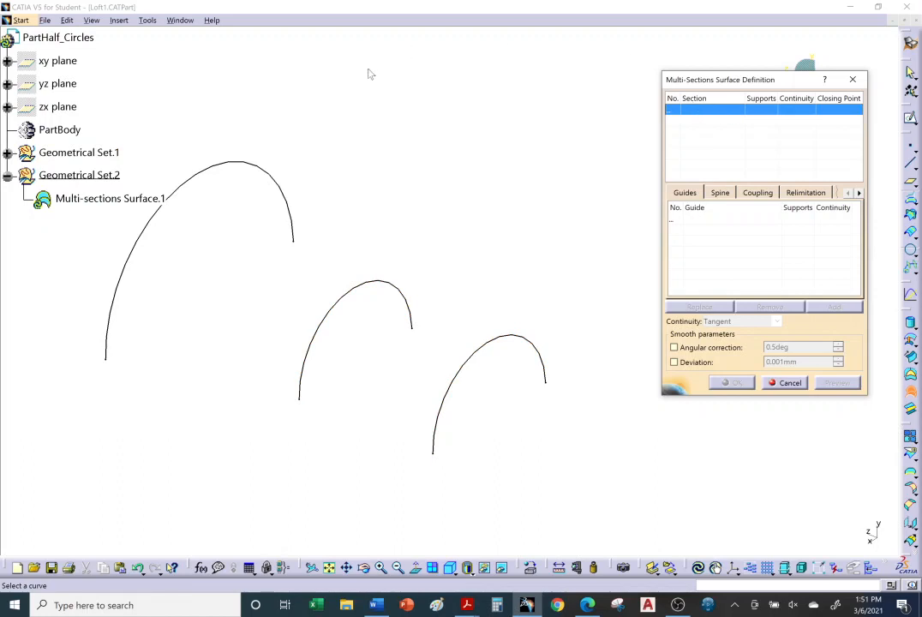
click(283, 183)
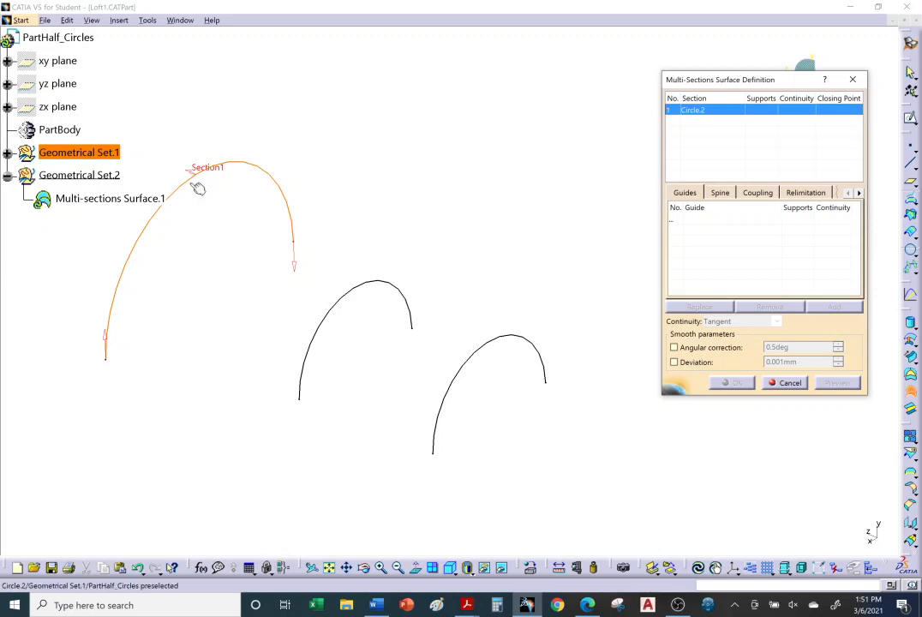
click(398, 289)
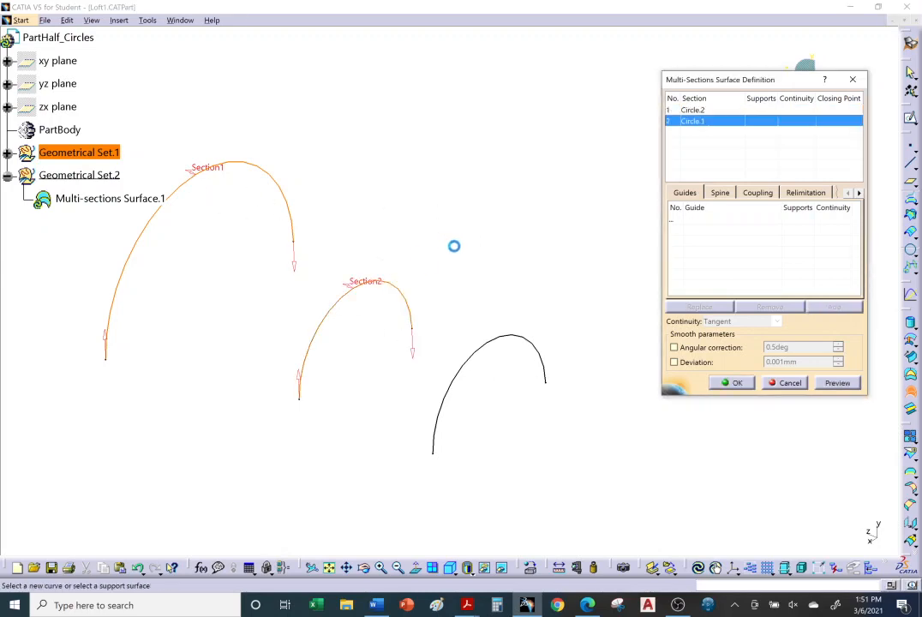
click(511, 343)
middle_drag(494, 270, 519, 267)
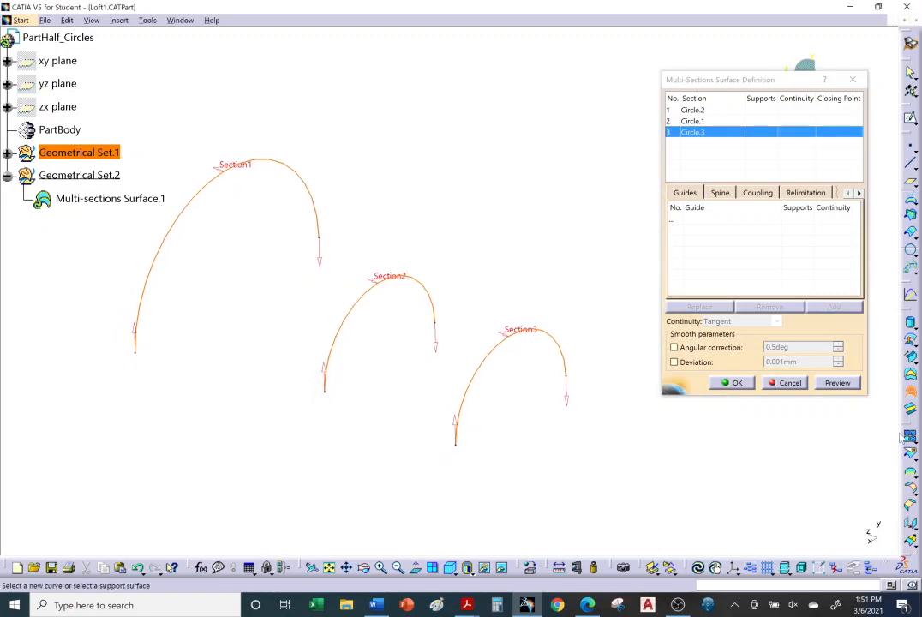
click(837, 383)
middle_drag(505, 413, 540, 284)
middle_drag(509, 411, 407, 369)
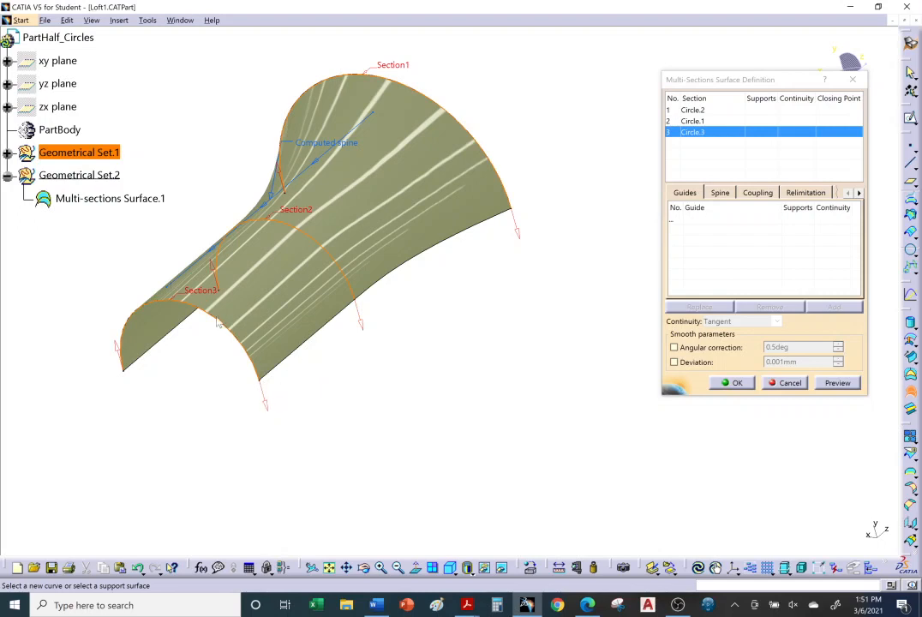
middle_drag(219, 323, 249, 253)
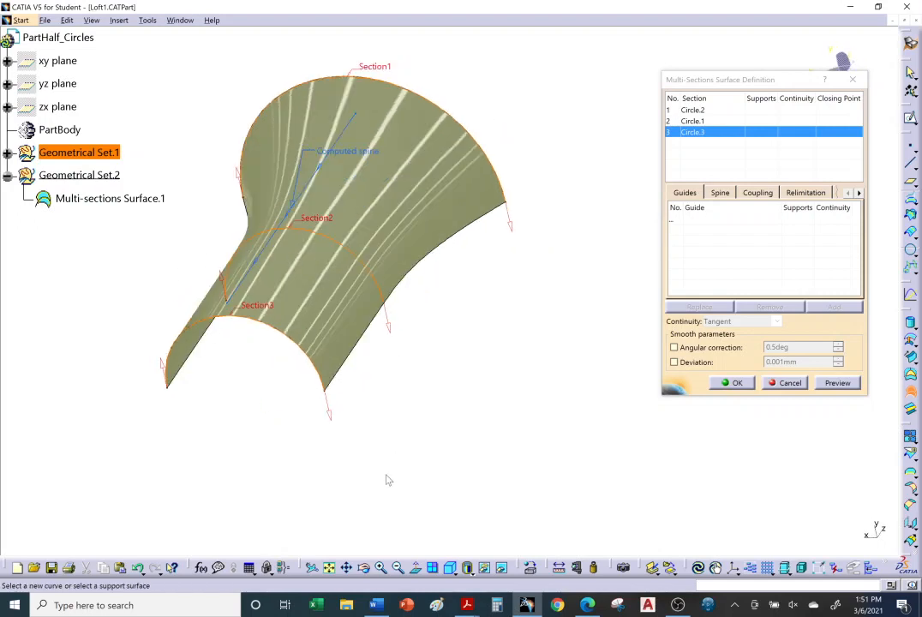
- Try reversing the direction of Section2 on the middle half circle and preview the surface
click(389, 336)
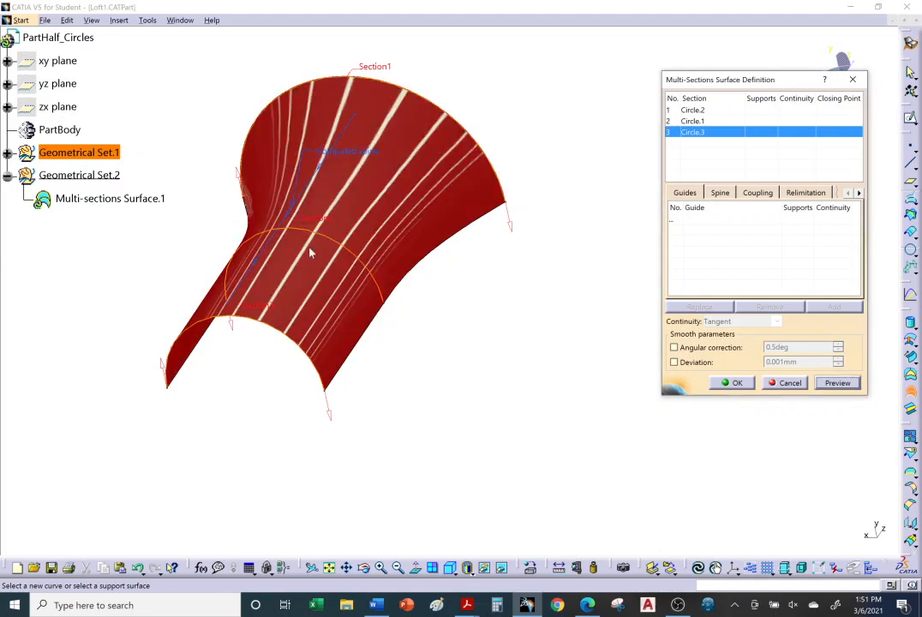
middle_drag(310, 252, 215, 348)
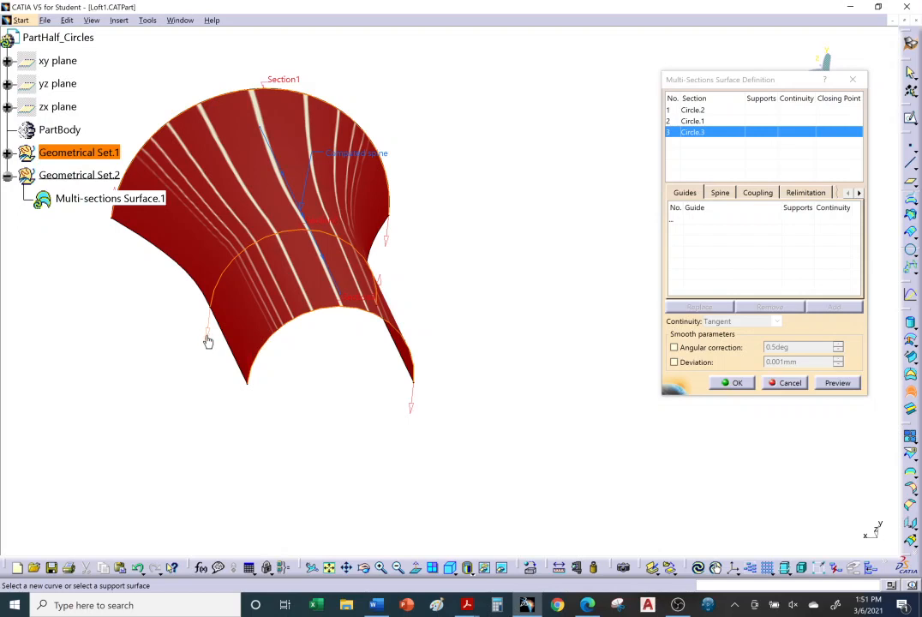
click(838, 383)
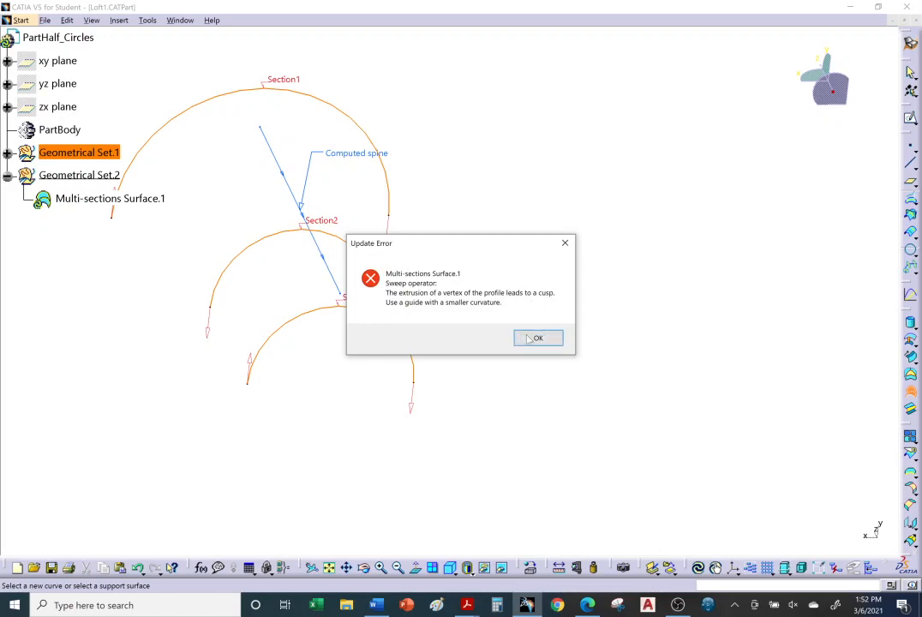
click(535, 338)
middle_drag(510, 350, 417, 303)
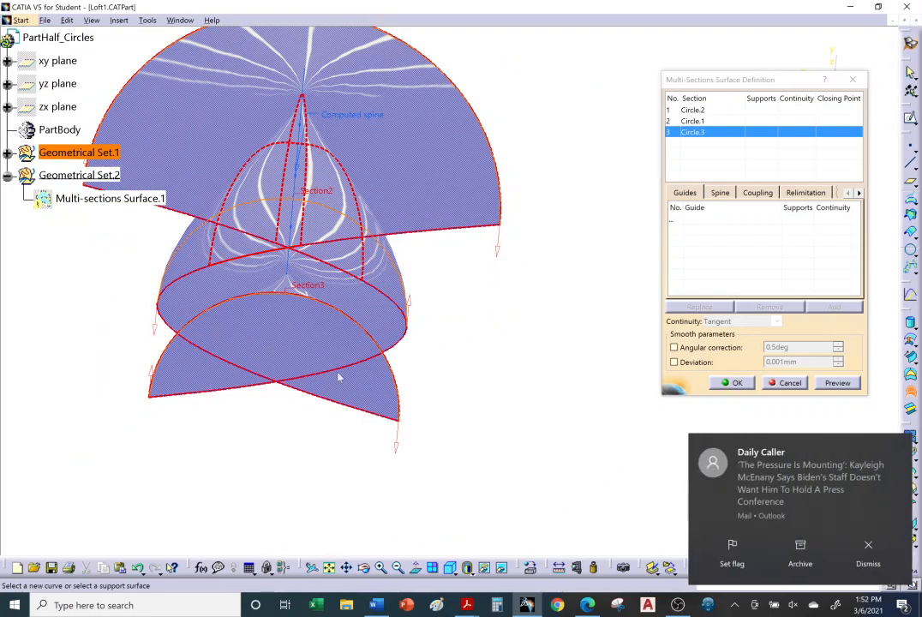
click(872, 550)
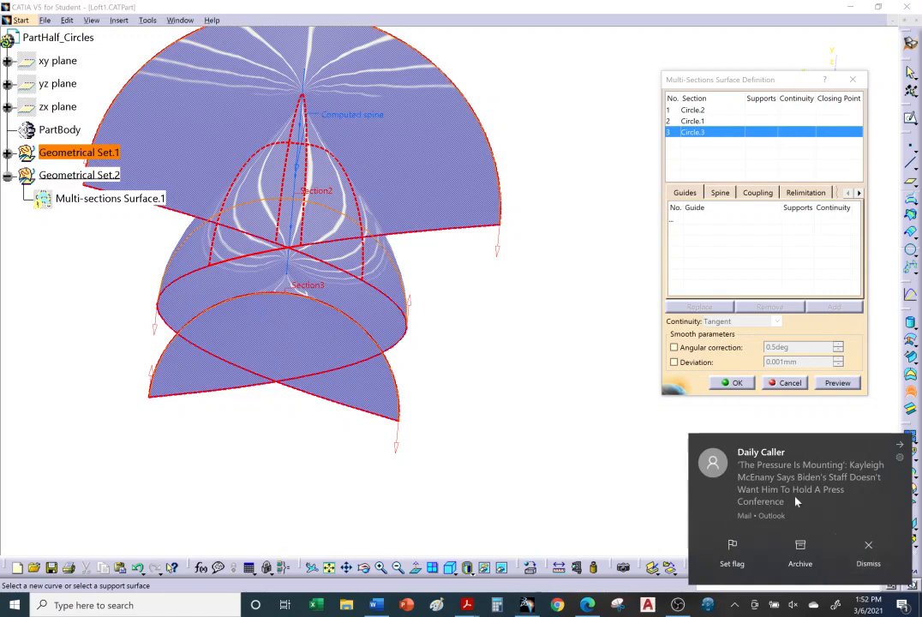
- Reverse the direction of Section2 back to match the other sections and preview the surface again
click(154, 335)
click(837, 383)
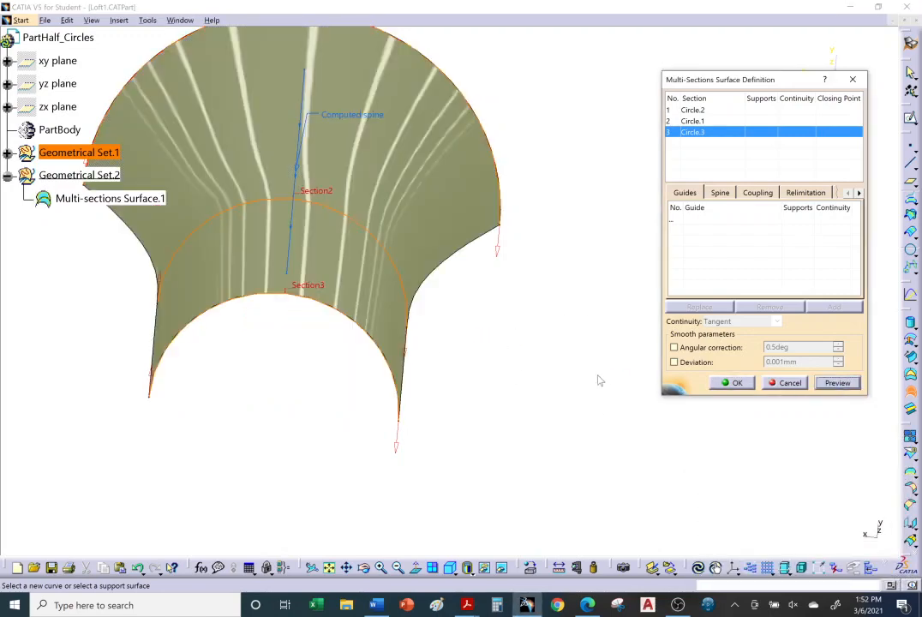
mouse_move(599, 379)
middle_down()
mouse_move(469, 385)
mouse_move(302, 339)
mouse_move(307, 323)
mouse_move(344, 332)
mouse_move(463, 228)
middle_up()
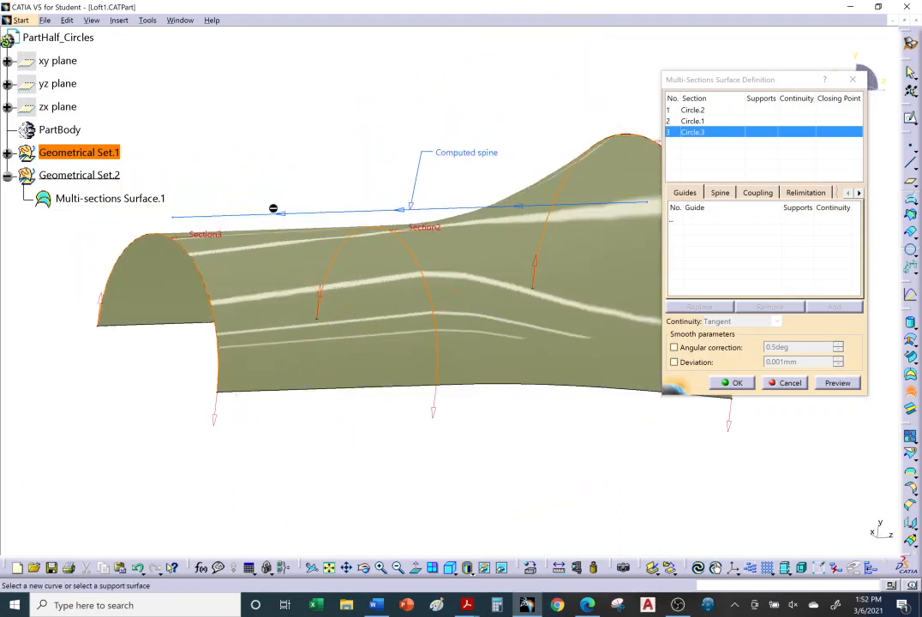
- Set the Z Axis as the spine of the multi-sections surface and preview the surface
click(719, 193)
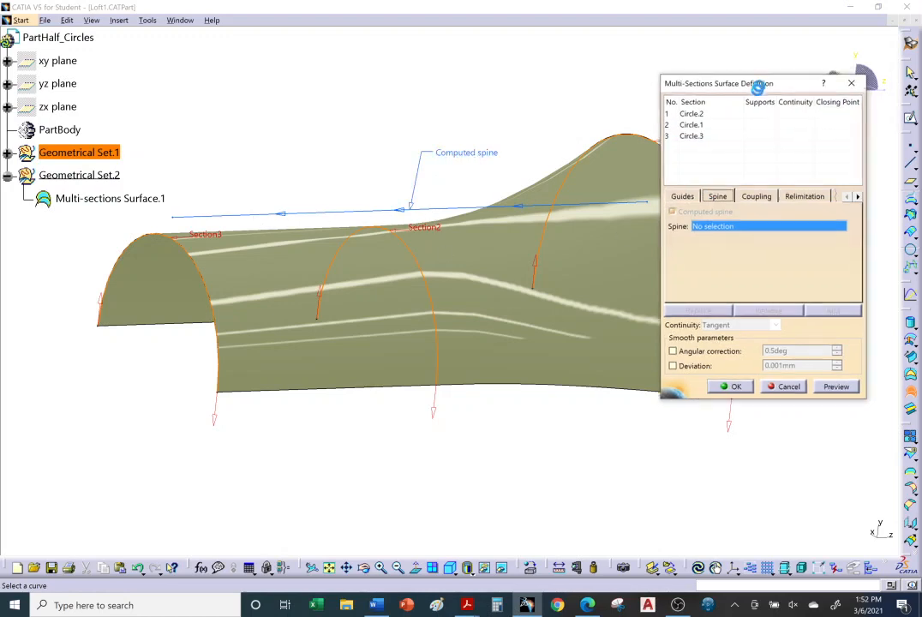
drag(759, 86, 706, 165)
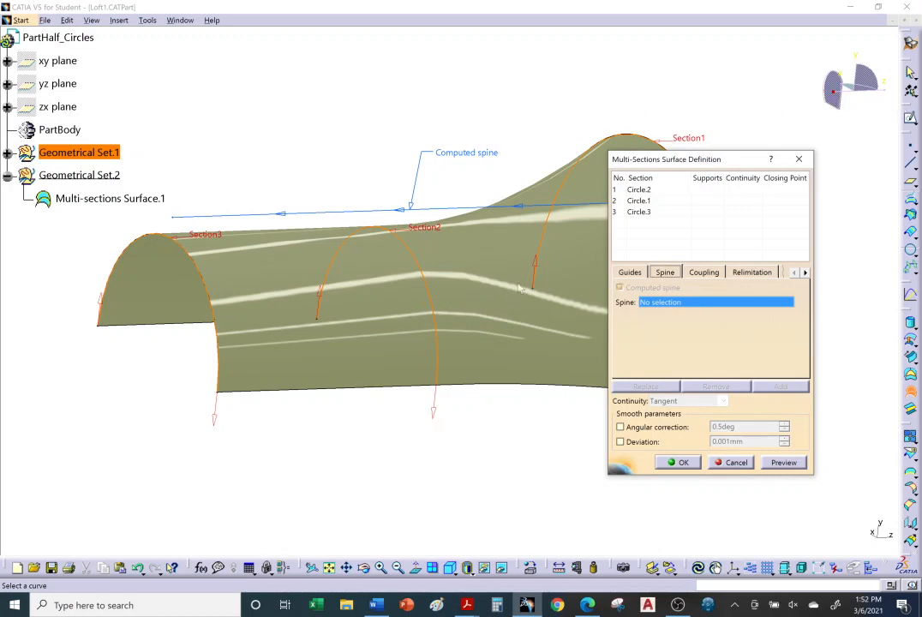
right_click(684, 305)
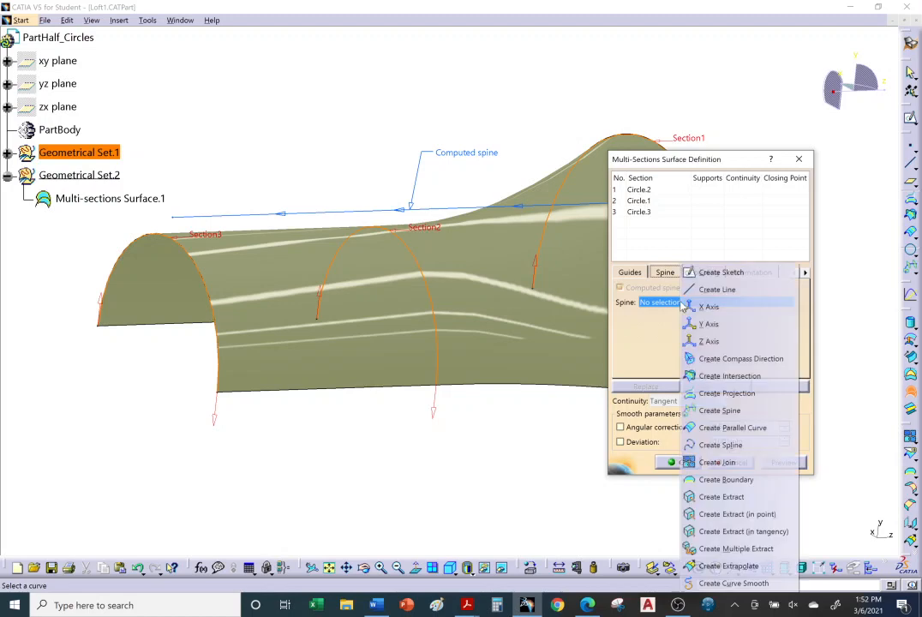
click(708, 341)
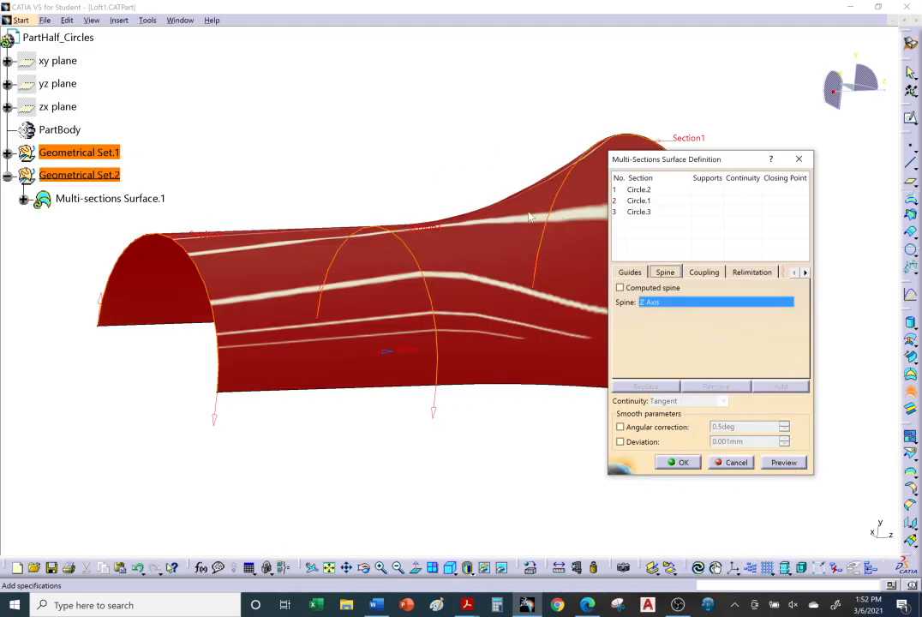
click(783, 462)
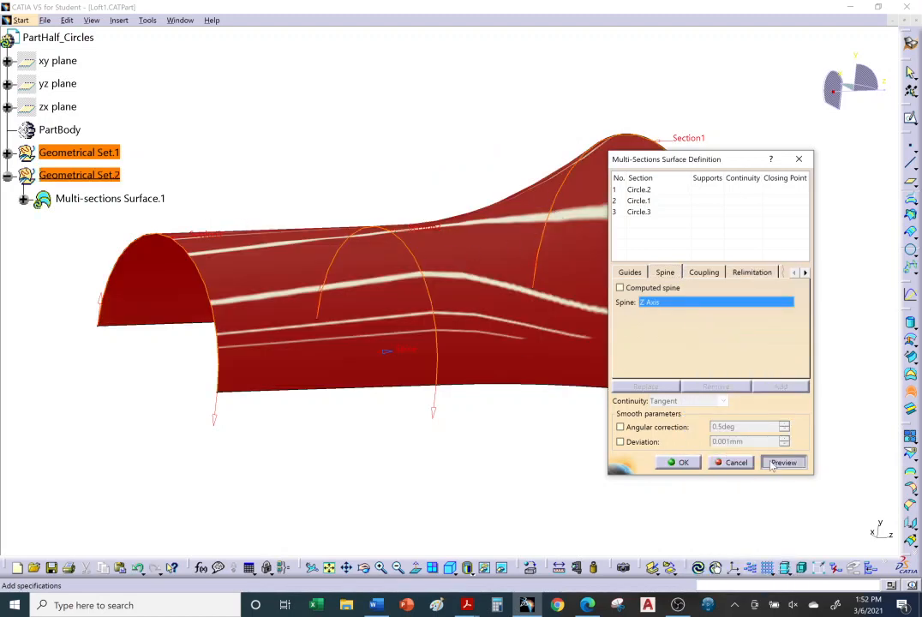
middle_drag(442, 292, 210, 239)
middle_drag(278, 226, 337, 230)
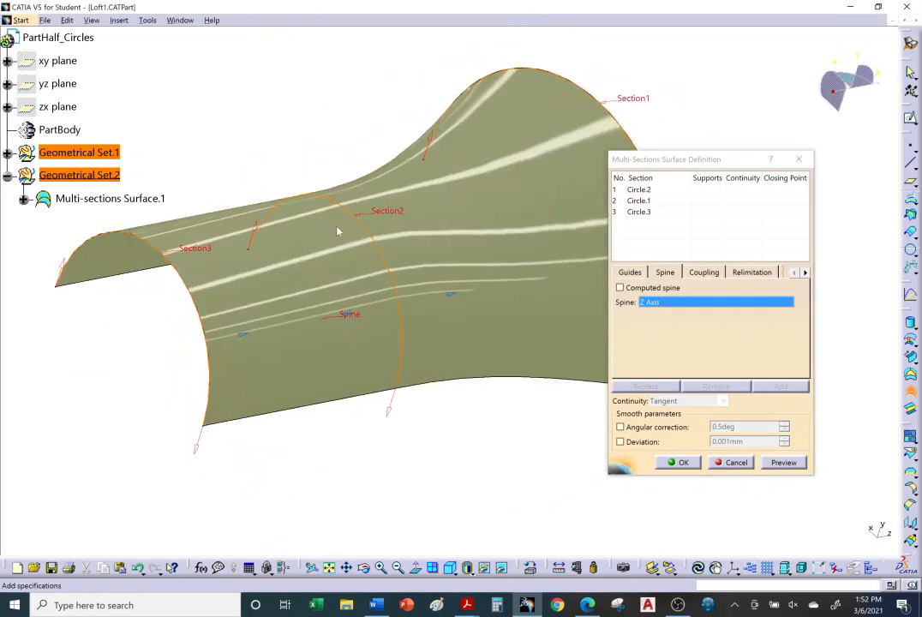
- Switch to Microsoft Edge and view the covered wagon picture
click(587, 605)
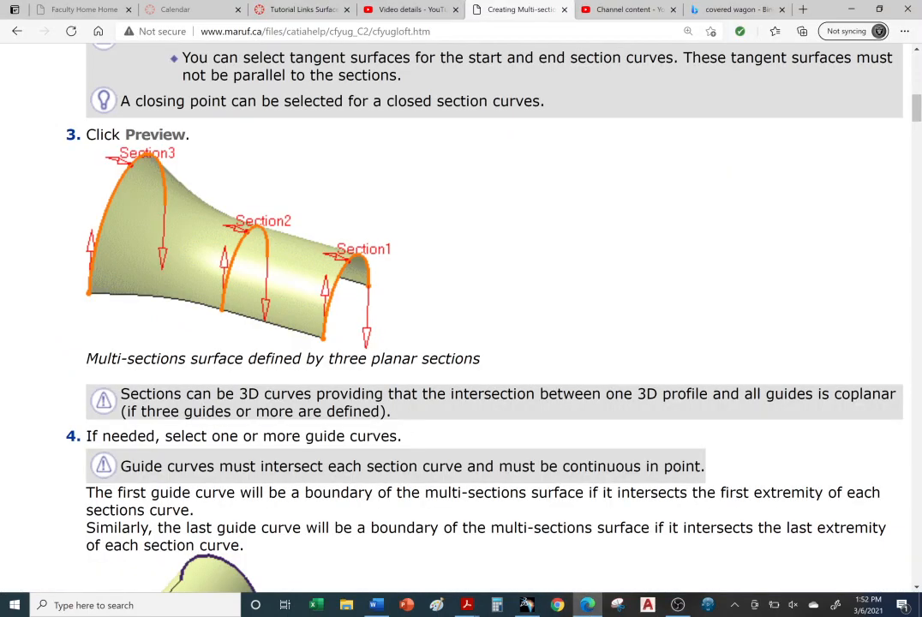
click(727, 9)
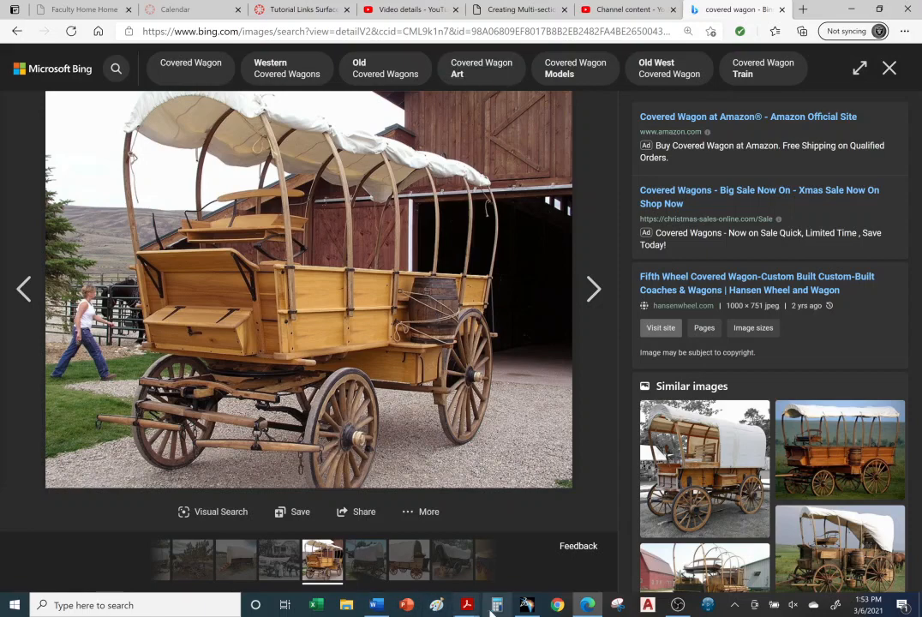
- Return to the multi-sections surface help page and read about section curves, guide curves, tangency conditions and editing options
click(505, 9)
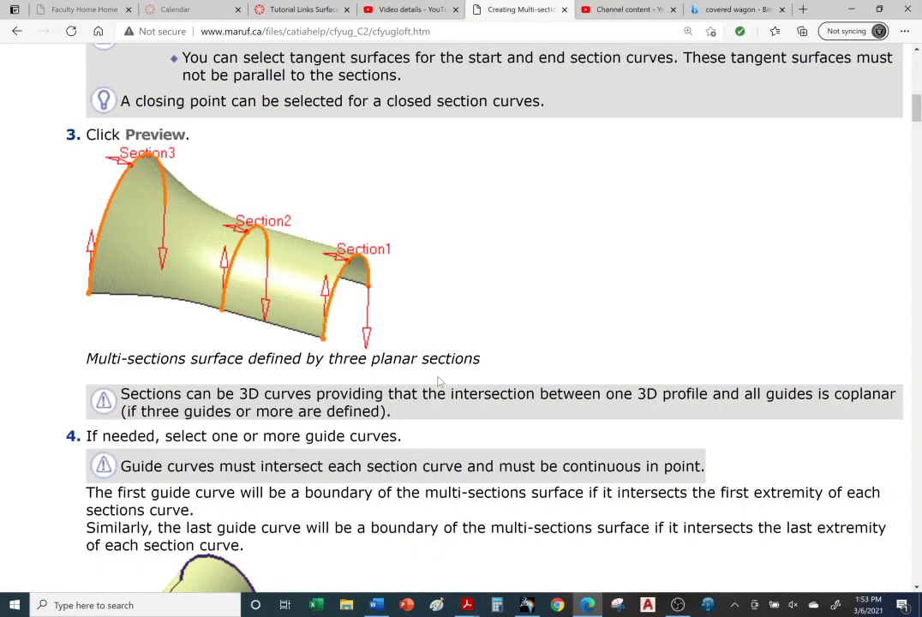
scroll(451, 370, down, 3)
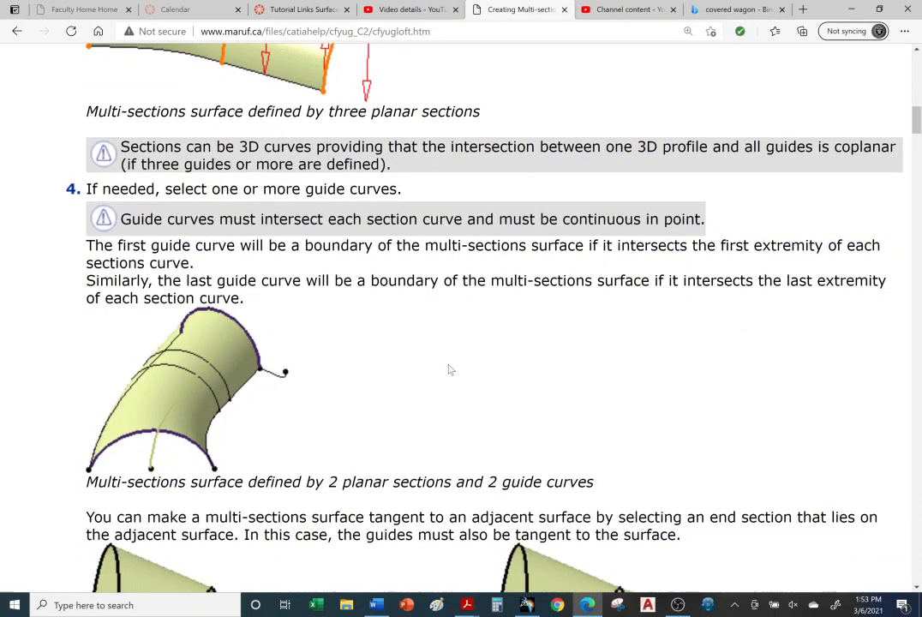
scroll(451, 369, up, 10)
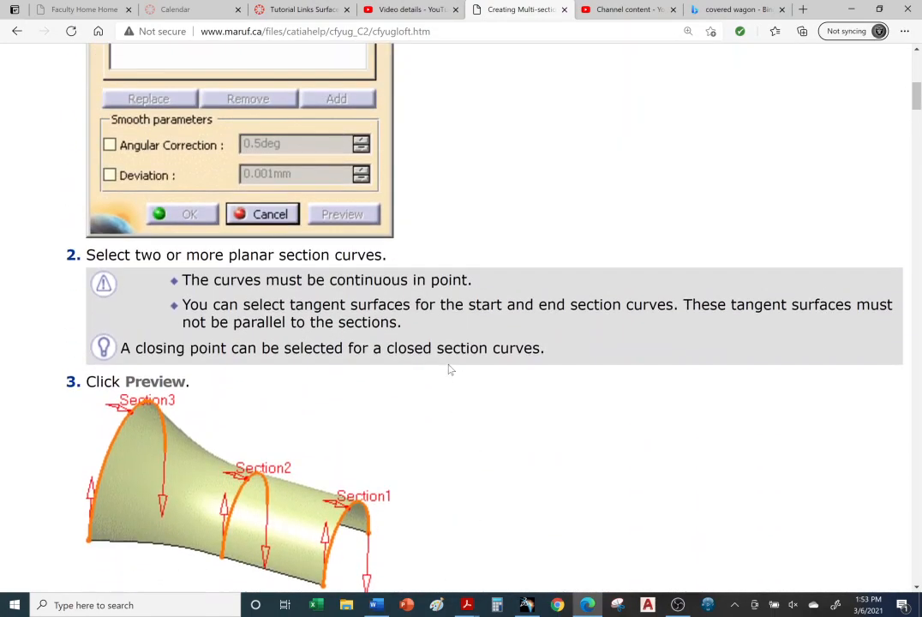
scroll(446, 370, down, 6)
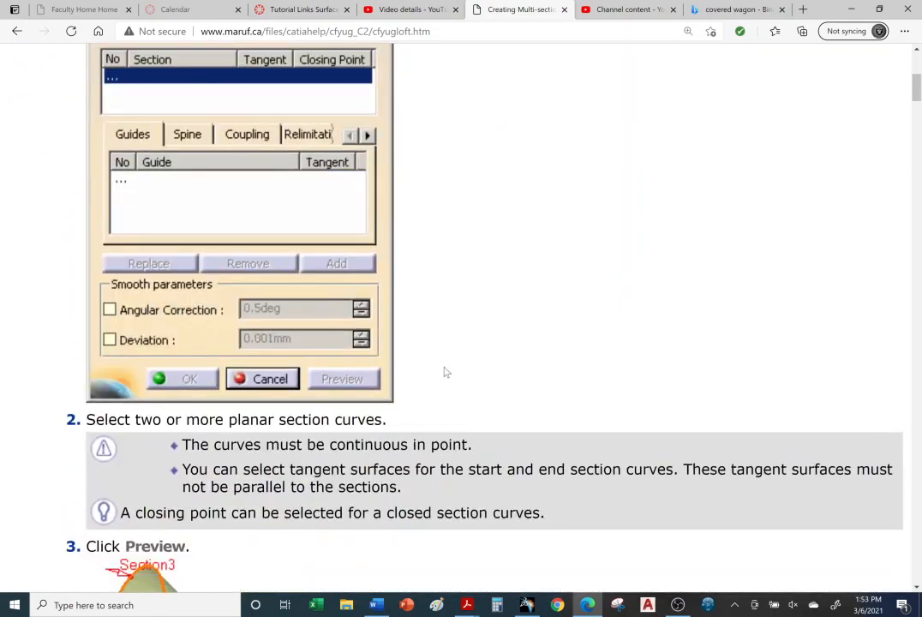
scroll(446, 374, down, 5)
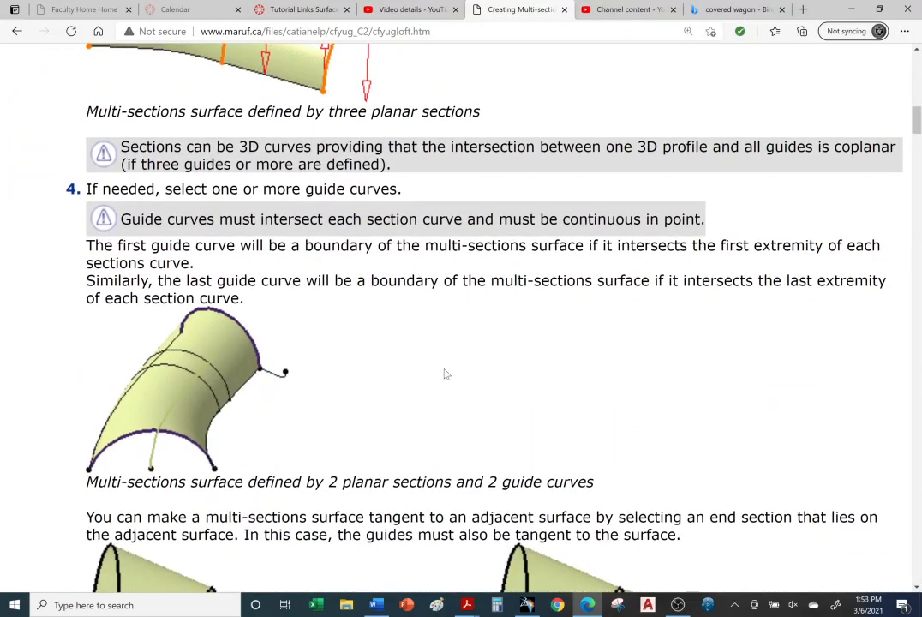
scroll(445, 373, down, 2)
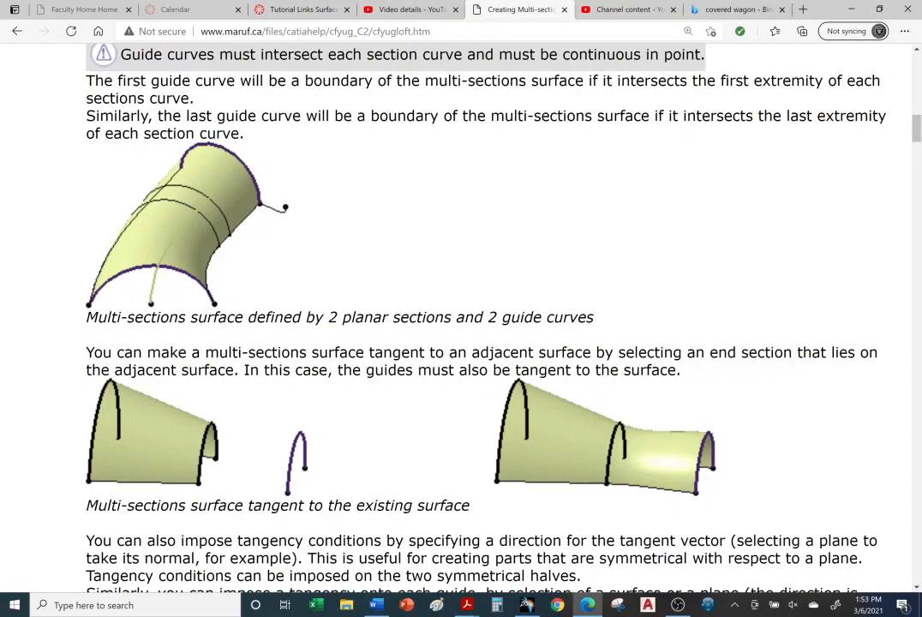
scroll(445, 373, down, 1)
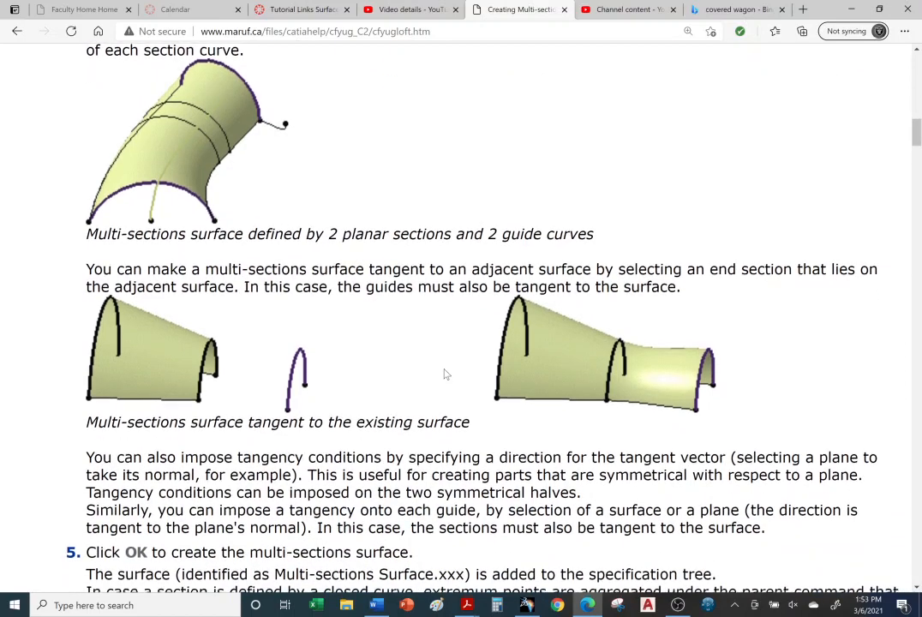
scroll(445, 374, down, 1)
scroll(445, 374, down, 1)
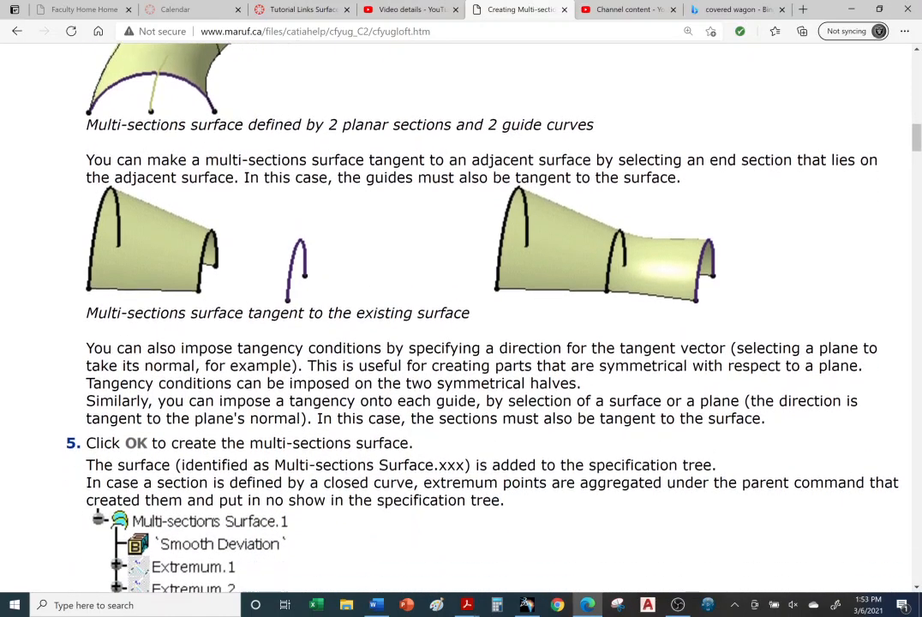
scroll(445, 373, down, 1)
scroll(444, 377, down, 6)
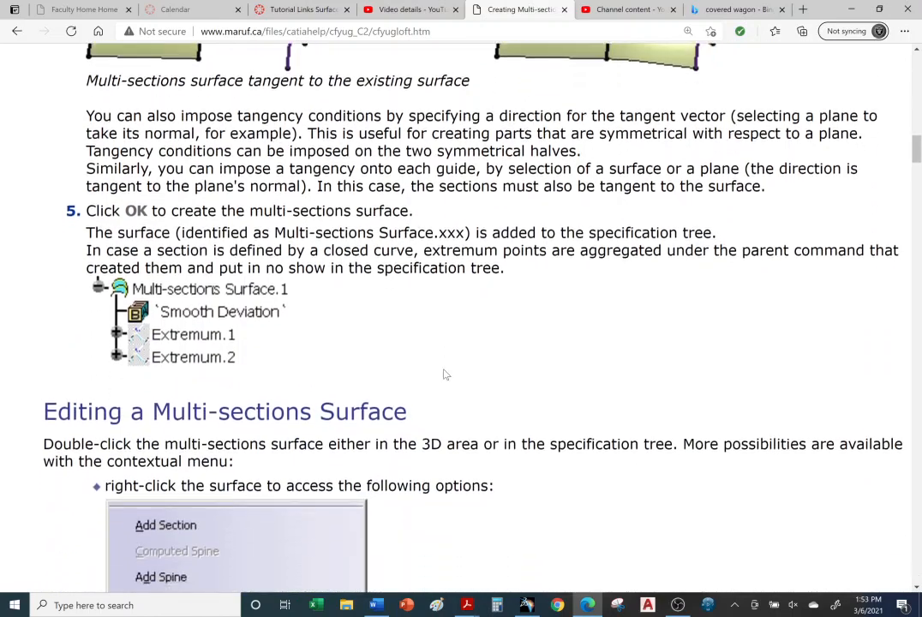
scroll(443, 377, down, 5)
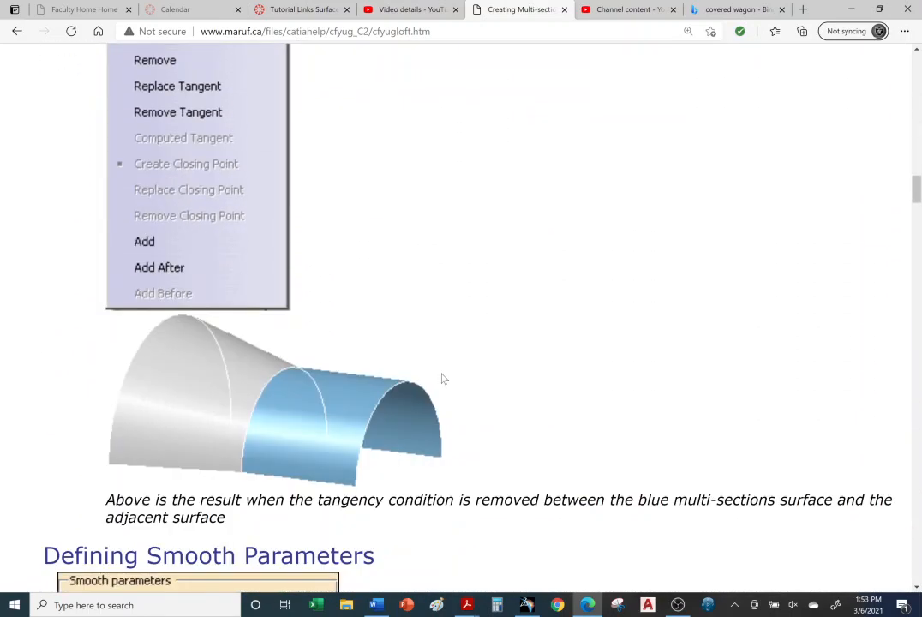
scroll(443, 374, up, 9)
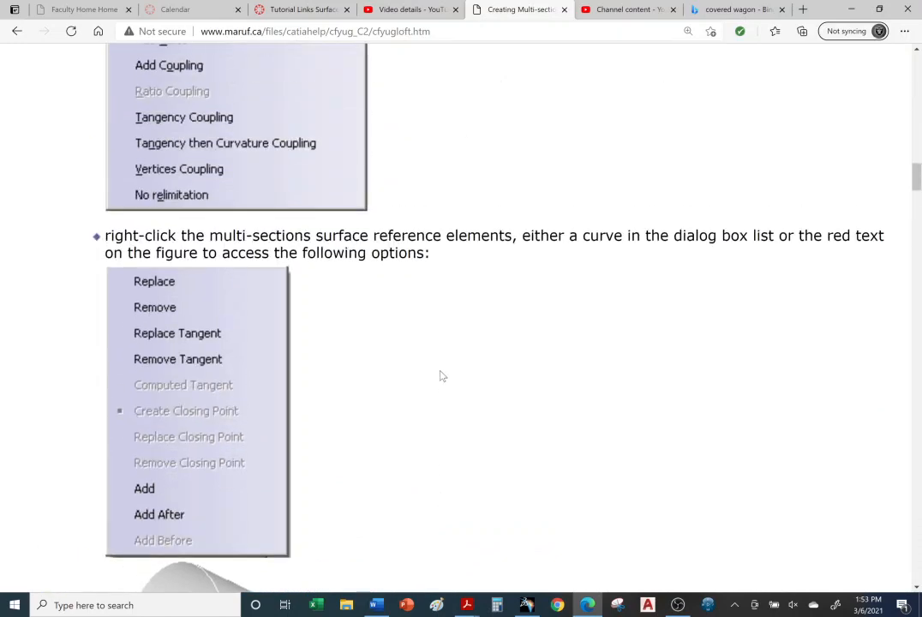
- Read the help page's contextual options for editing the surface and the example with the tangency condition removed
scroll(440, 378, up, 1)
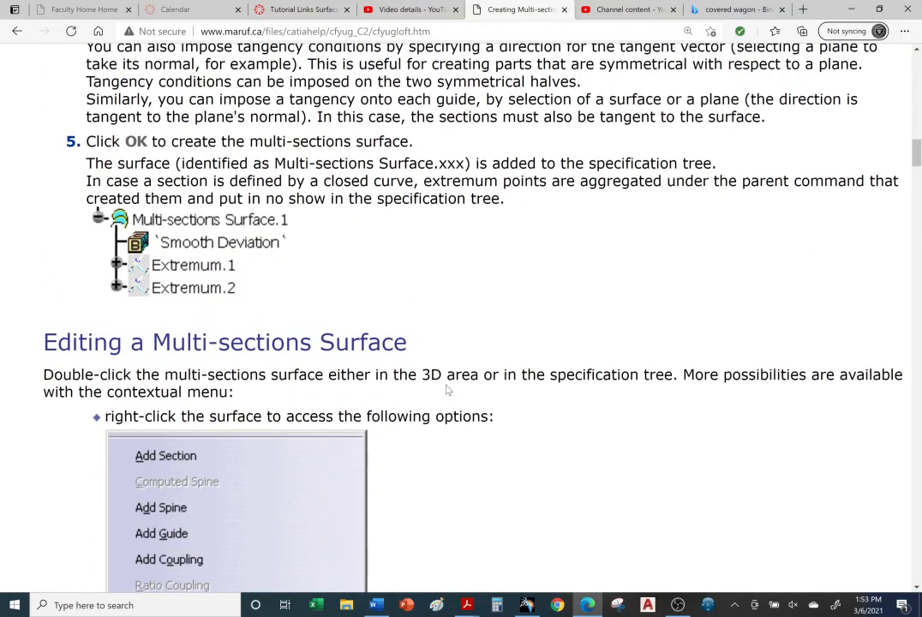
scroll(497, 393, down, 9)
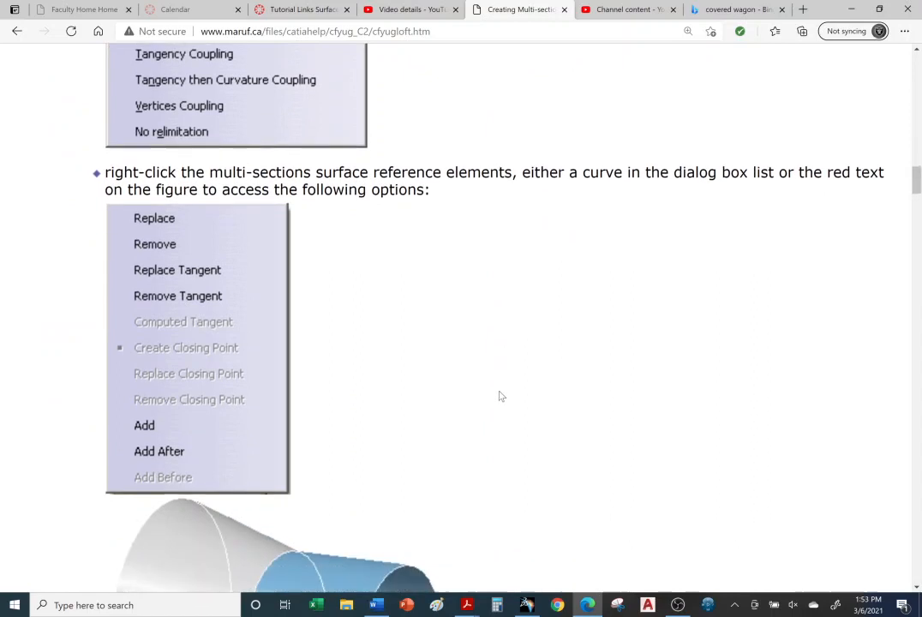
scroll(503, 397, down, 1)
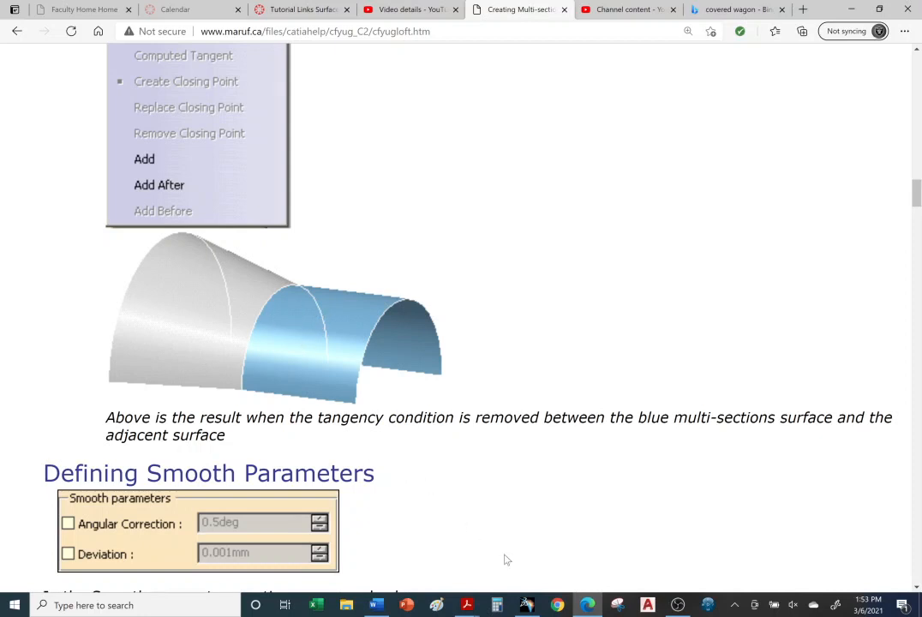
- Switch back to CATIA and create the three-section surface with the Z Axis as its spine
click(527, 605)
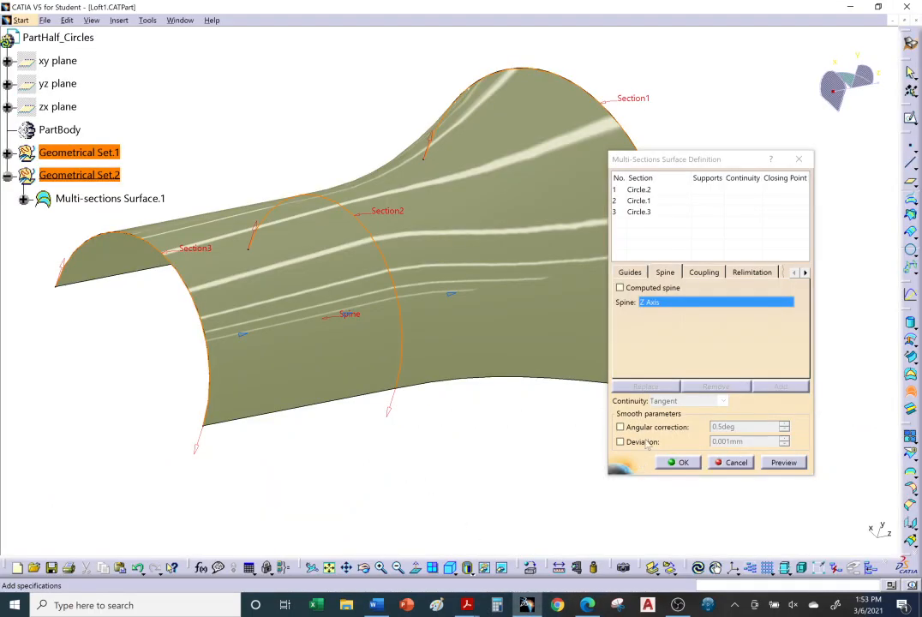
click(684, 464)
middle_drag(344, 408, 333, 197)
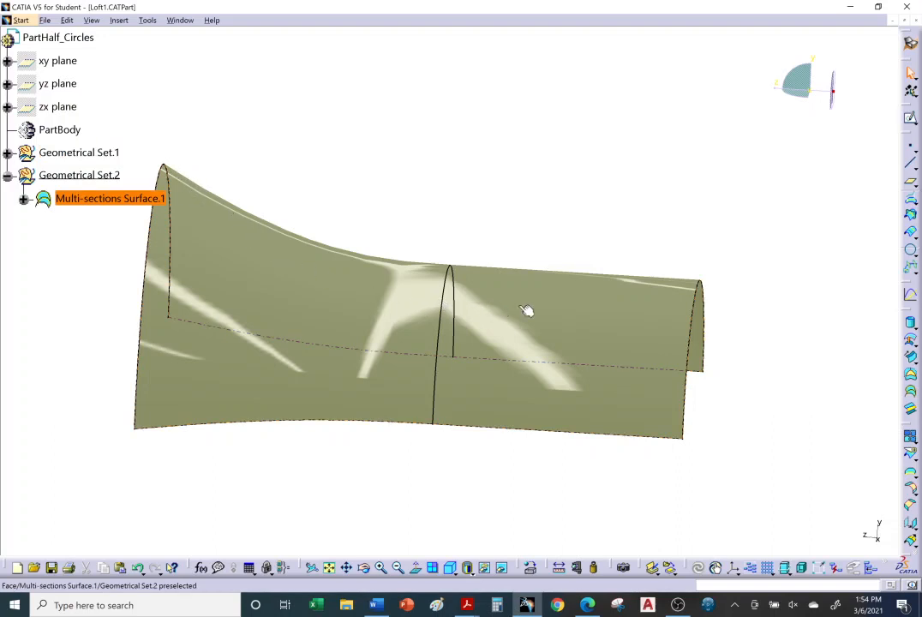
middle_drag(647, 336, 300, 255)
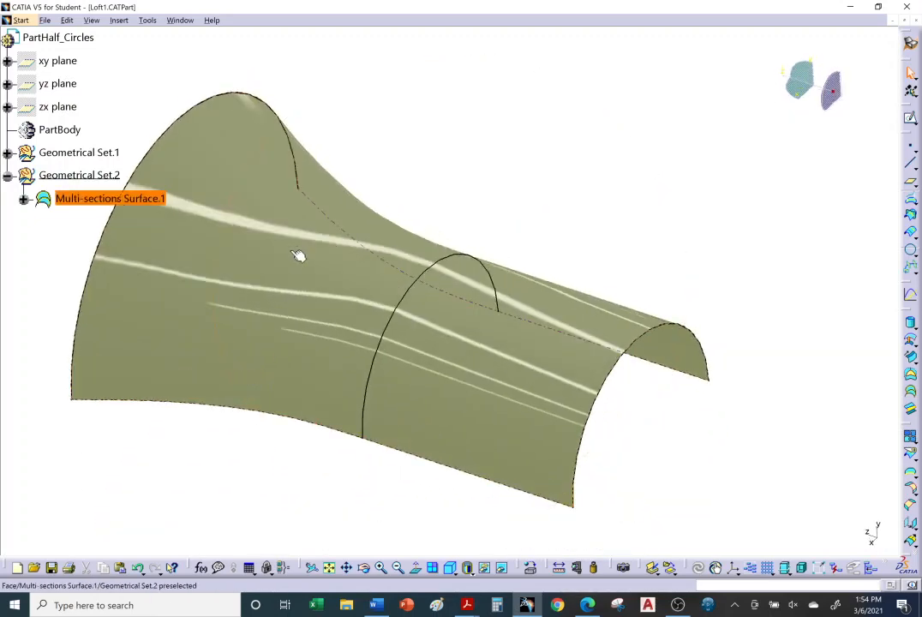
- Reopen the three-section surface's definition, enlarge the dialog to review its sections and guides, and close it without changes
click(288, 244)
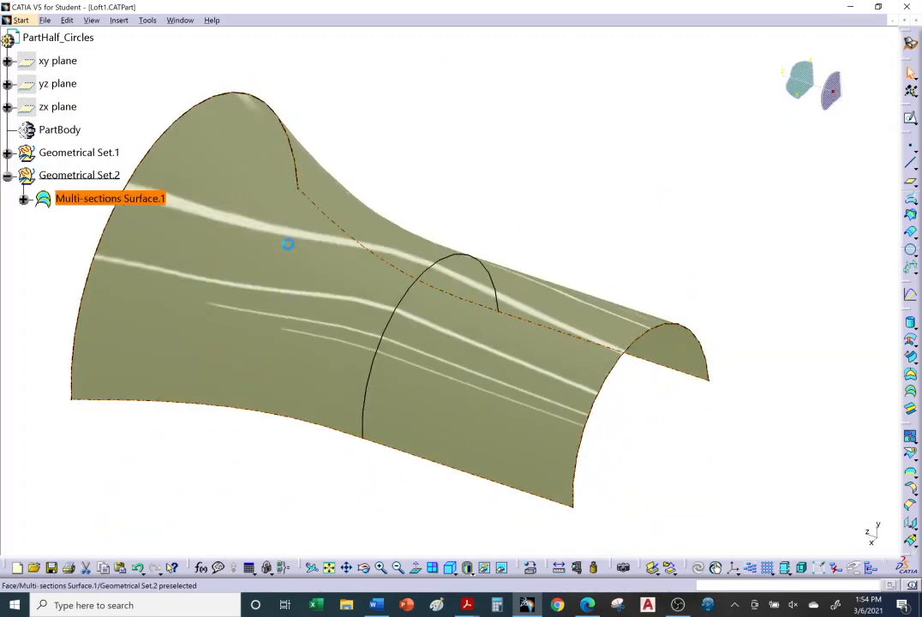
double_click(380, 256)
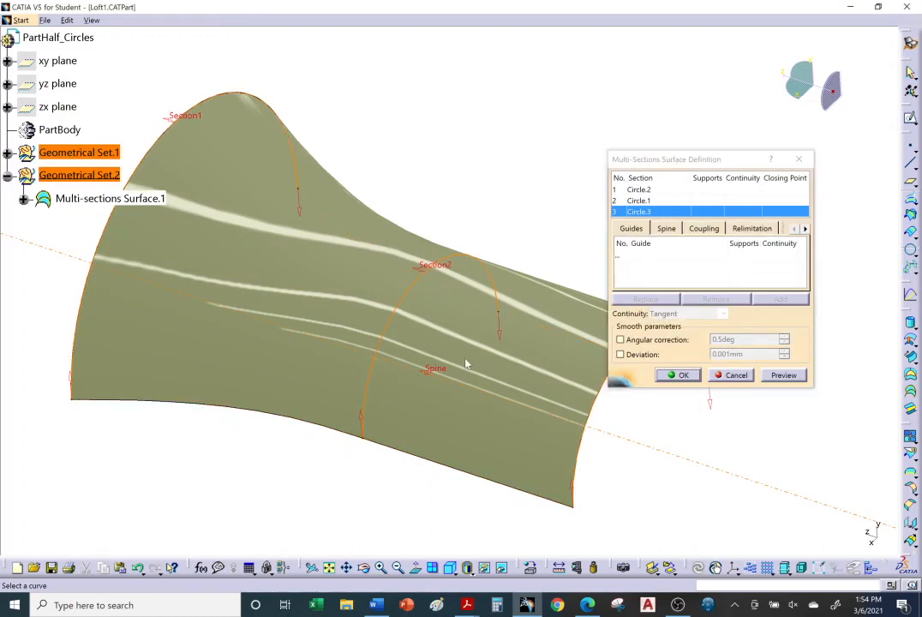
middle_drag(466, 364, 437, 369)
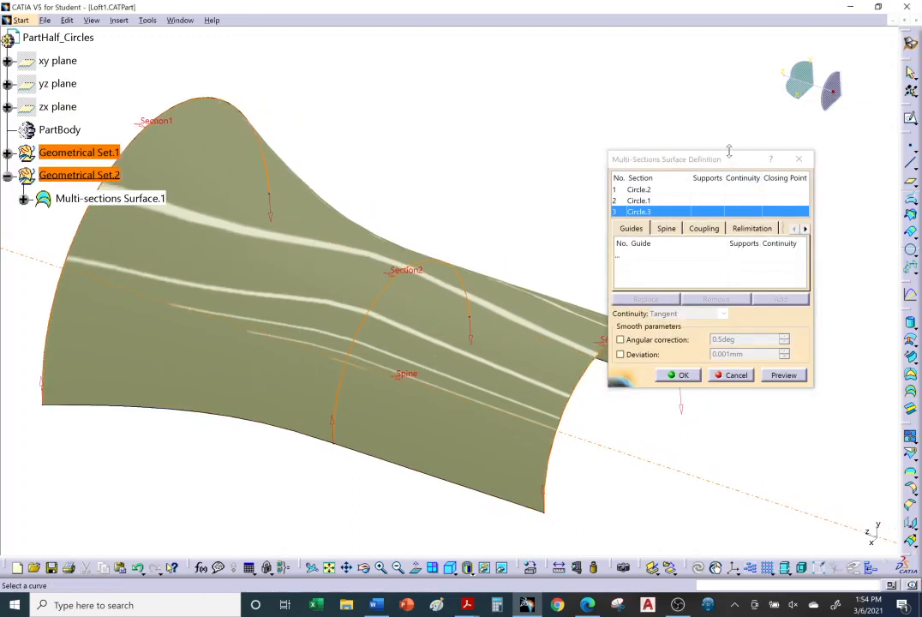
drag(729, 151, 721, 115)
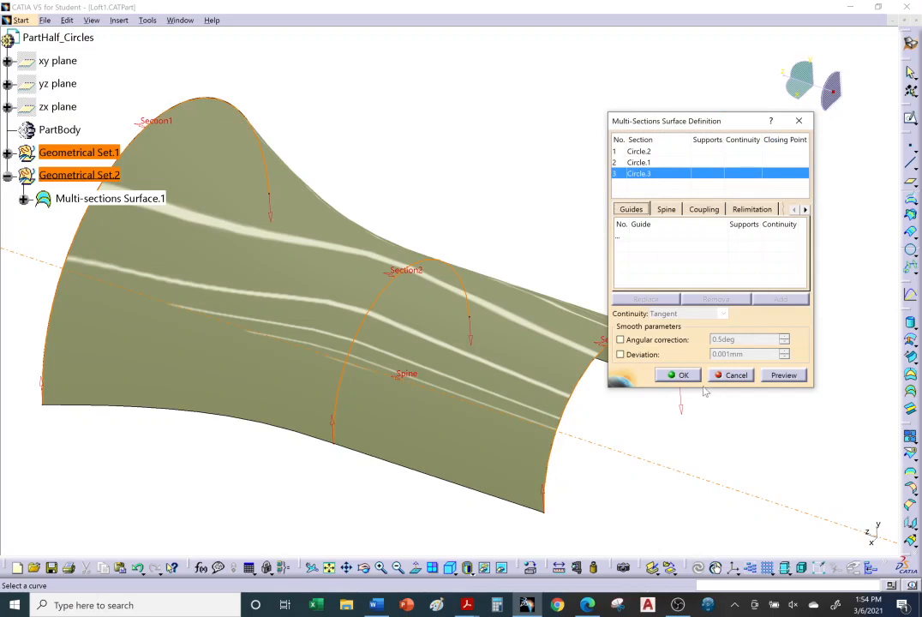
drag(706, 388, 706, 419)
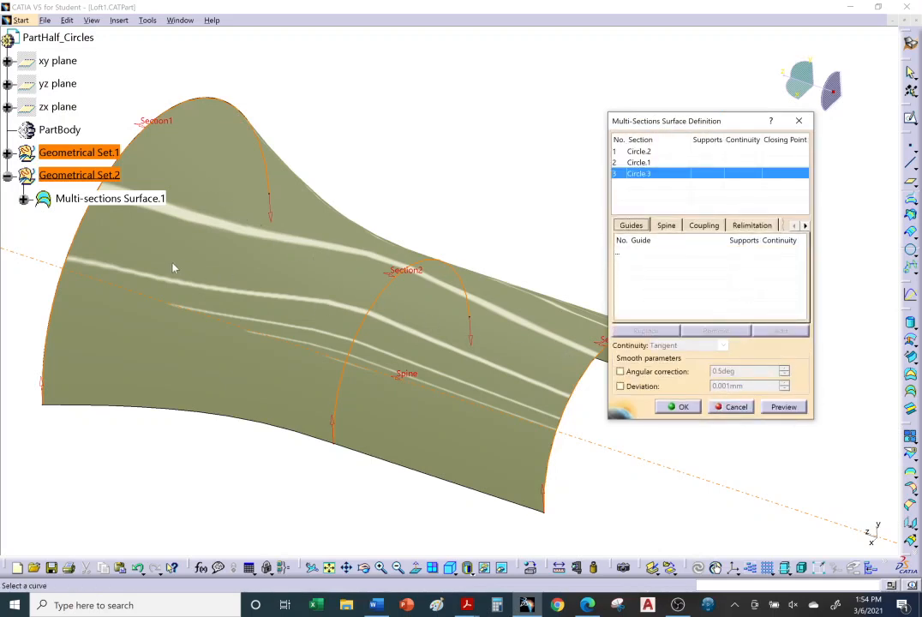
middle_drag(426, 333, 424, 311)
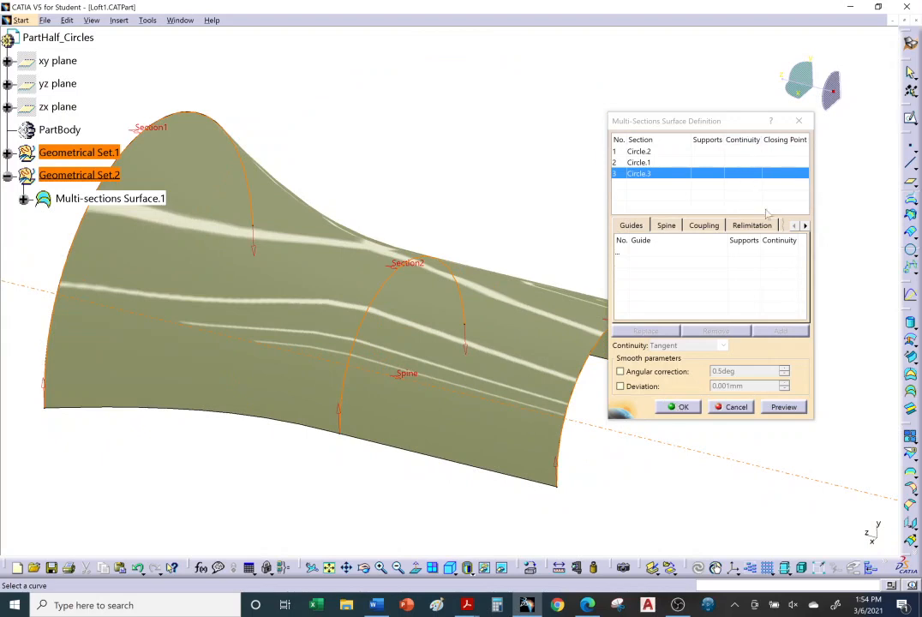
click(680, 407)
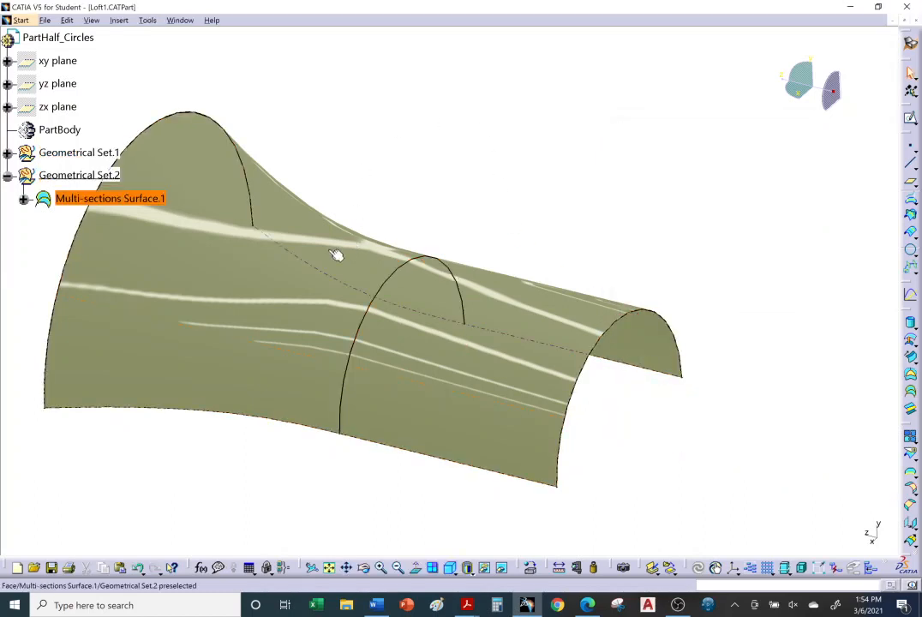
- Hide the three-section surface so that only the half circles are displayed
right_click(336, 255)
click(350, 294)
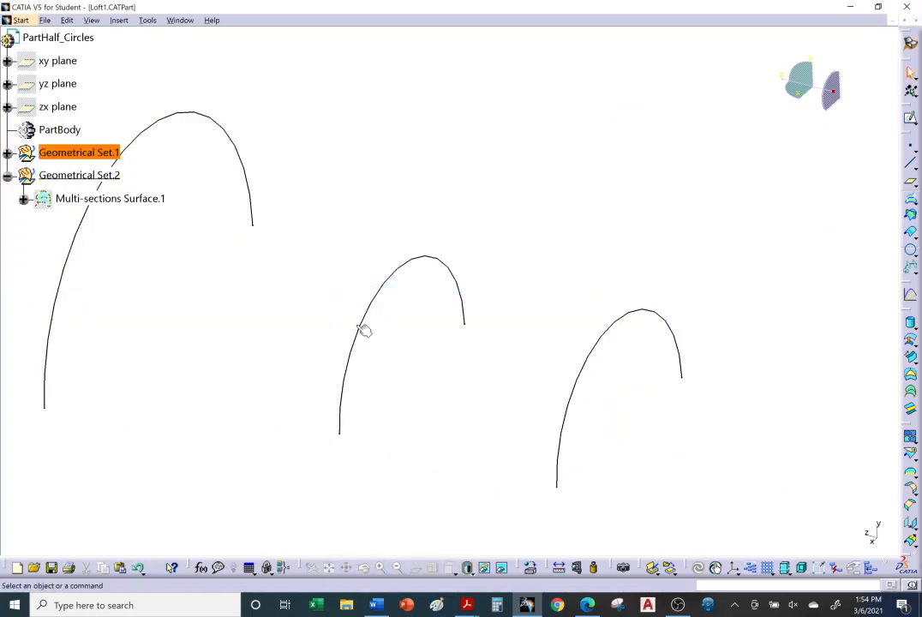
middle_drag(364, 330, 377, 250)
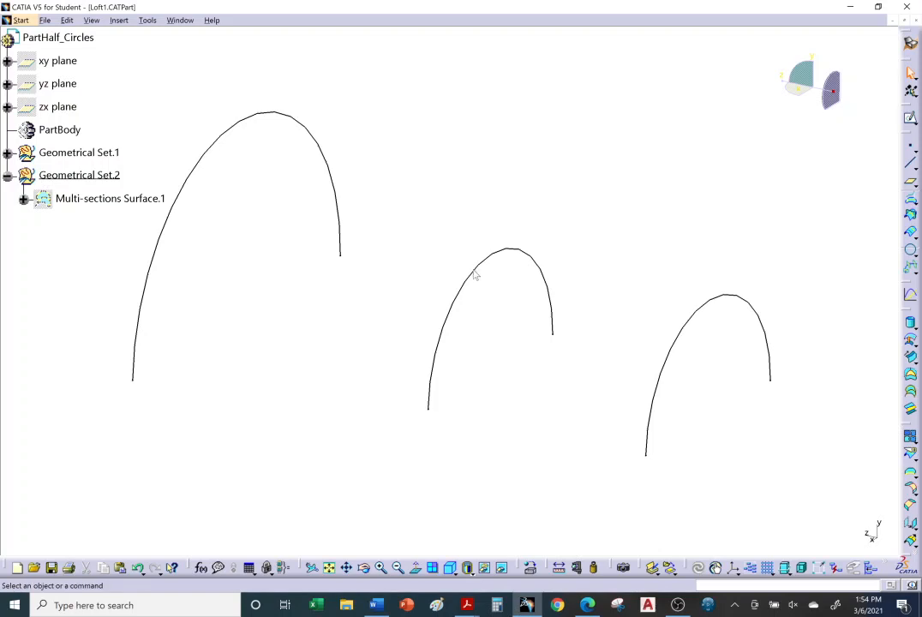
- Create a multi-sections surface through only the large half circle (Circle.2) and the middle half circle (Circle.1)
click(911, 339)
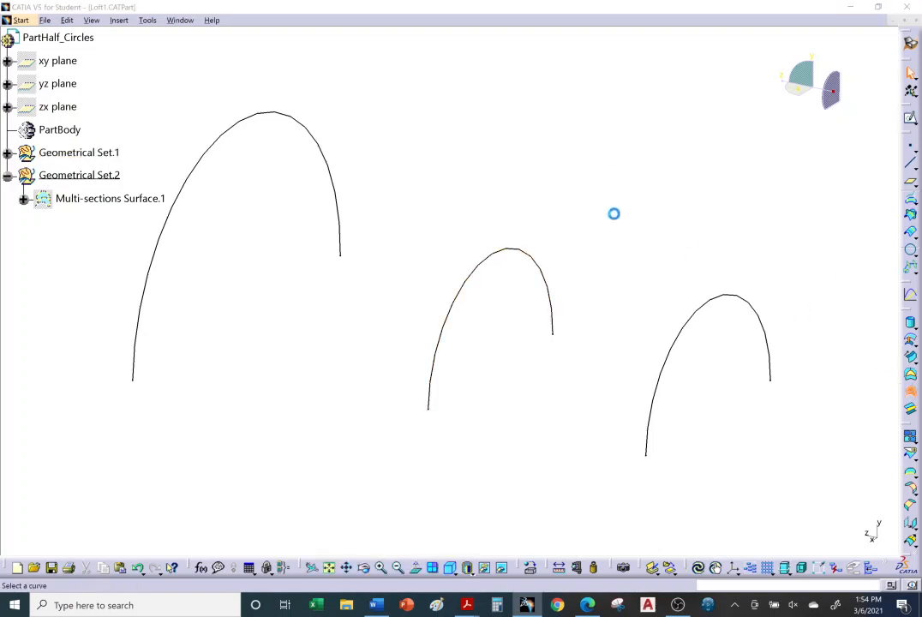
click(325, 146)
click(498, 260)
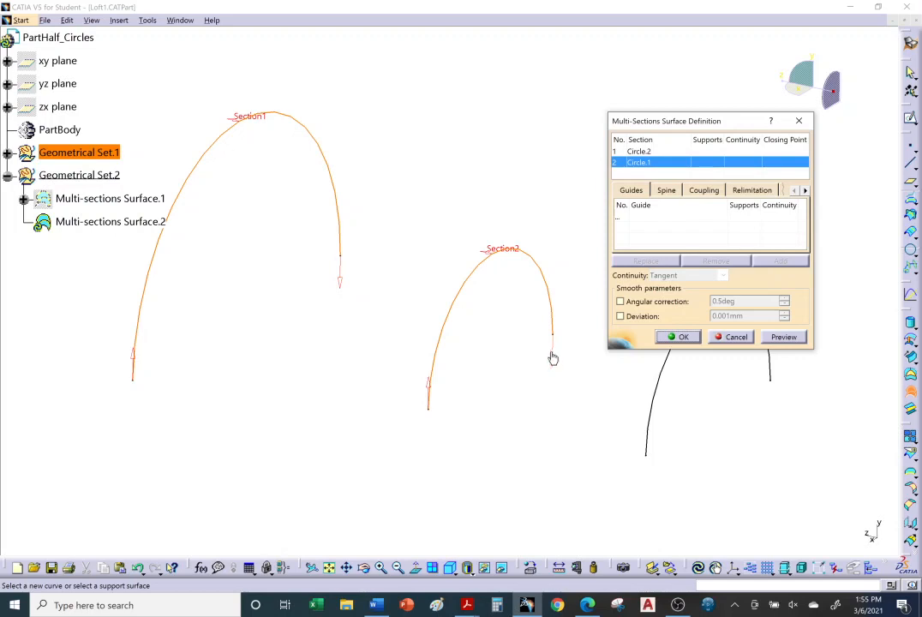
click(684, 337)
middle_drag(393, 307, 315, 123)
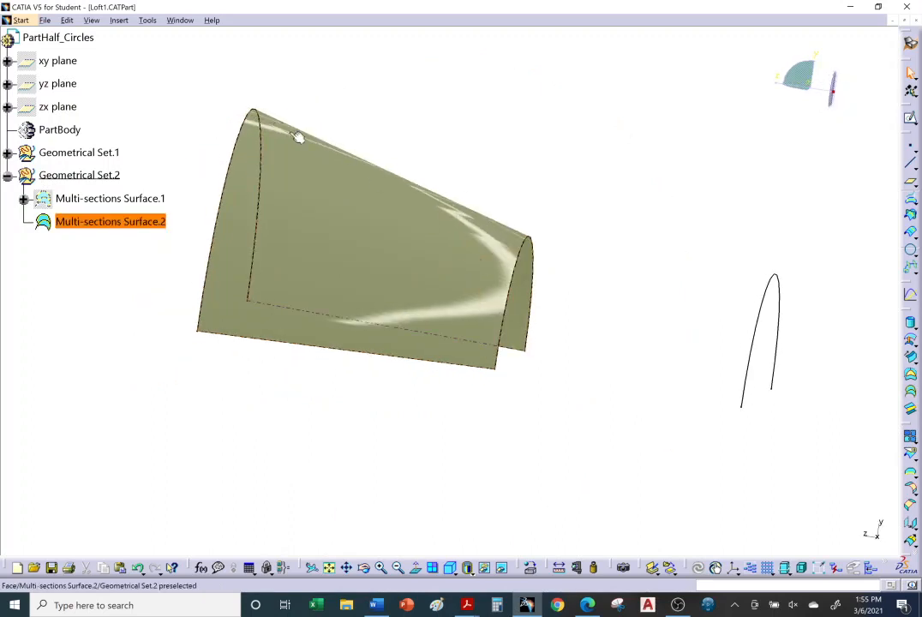
click(561, 263)
middle_drag(553, 397, 492, 261)
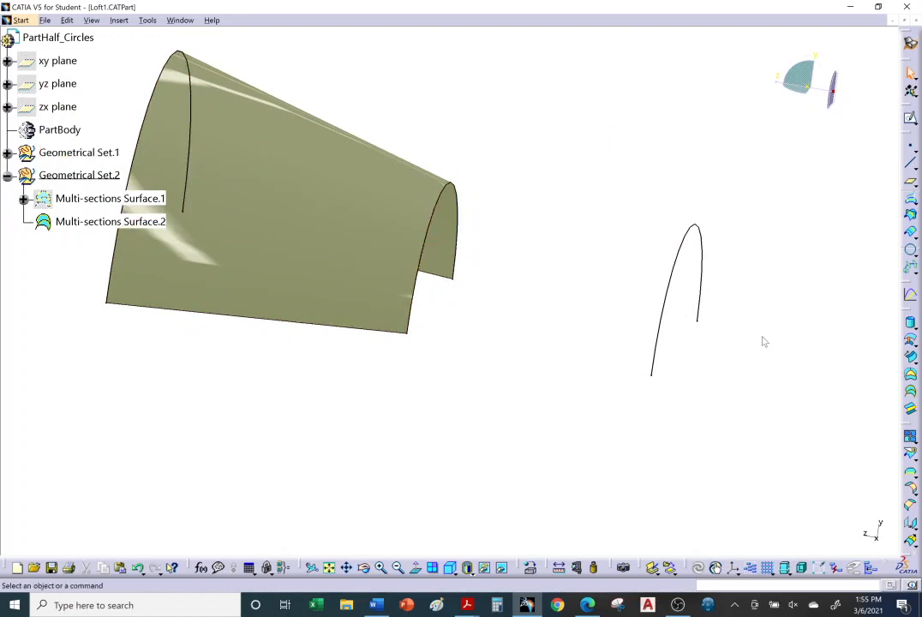
- Start another multi-sections surface with the middle half circle (Circle.1) and the remaining half circle (Circle.3) as sections
click(910, 391)
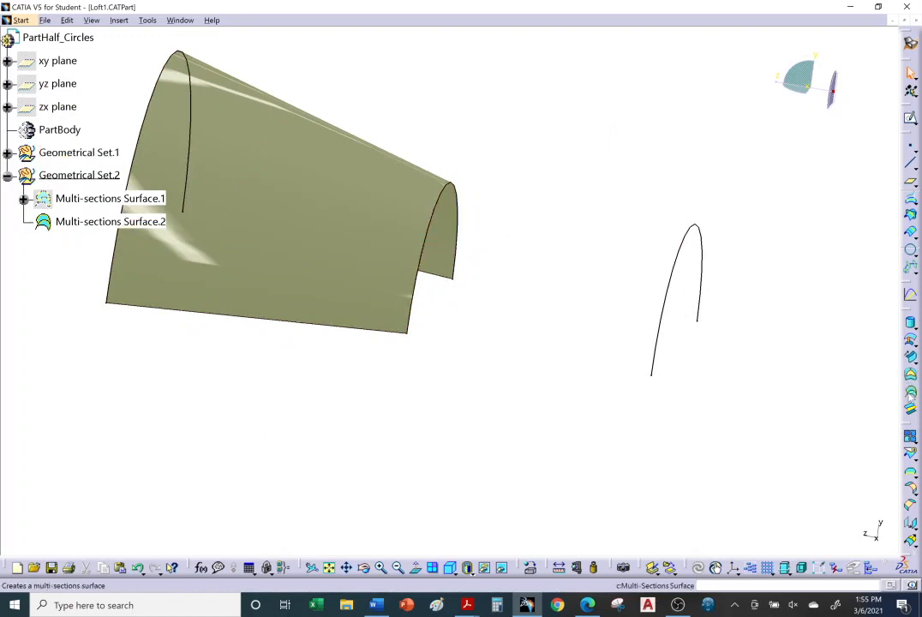
click(465, 216)
mouse_move(465, 259)
middle_down()
mouse_move(415, 235)
mouse_move(469, 266)
middle_up()
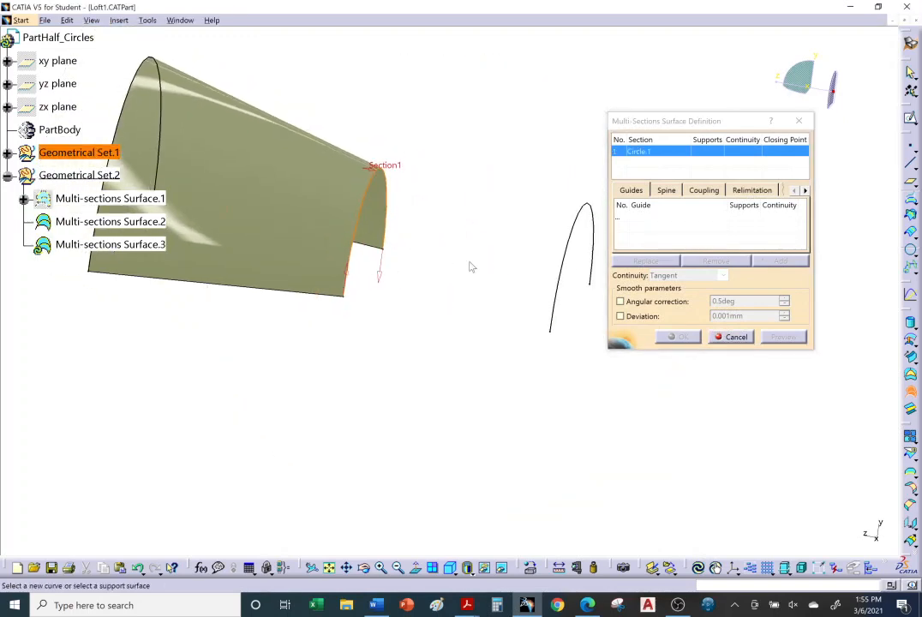
click(569, 267)
middle_drag(521, 282, 409, 307)
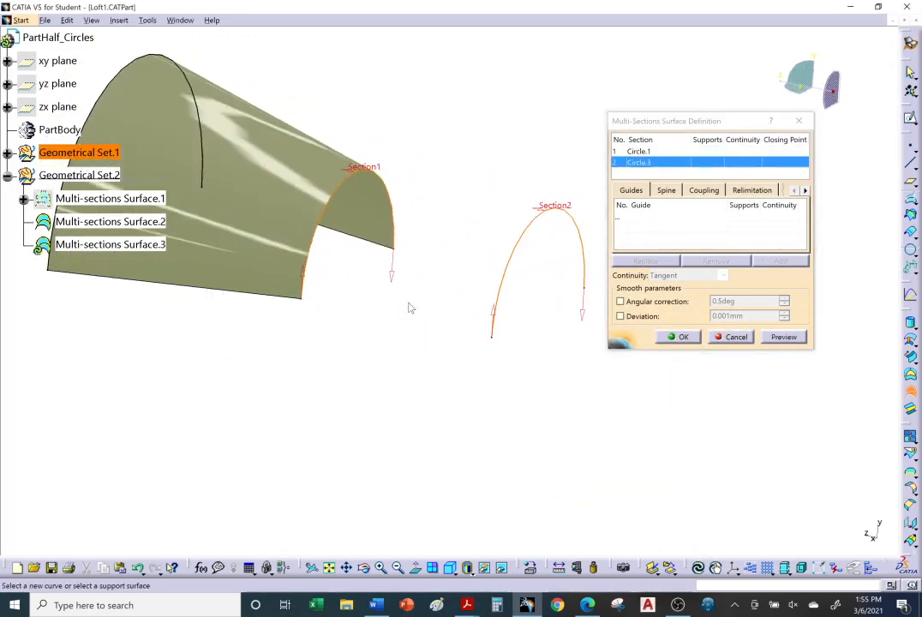
- Try reversing the direction of Section2 and preview the surface between the two half circles
click(582, 321)
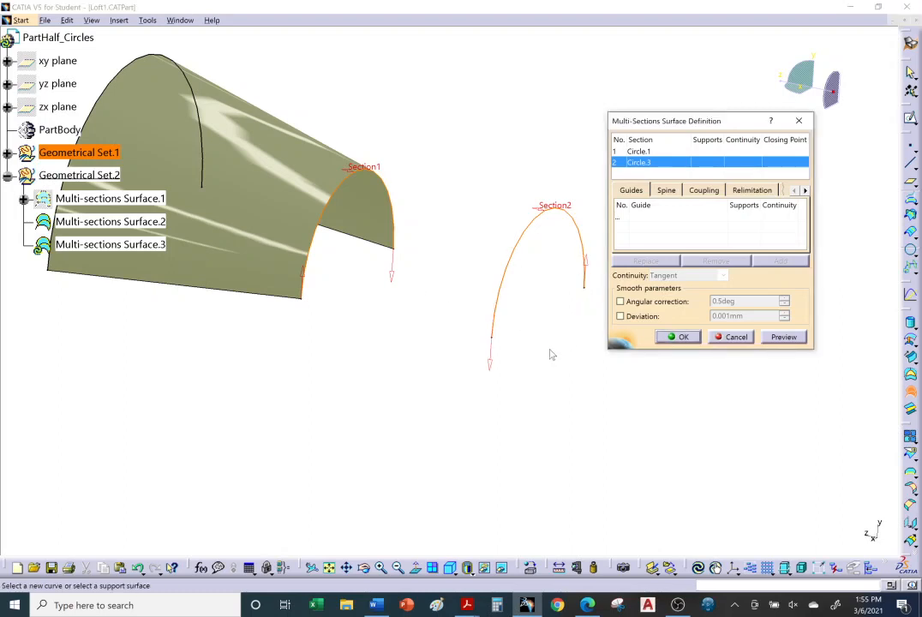
click(776, 338)
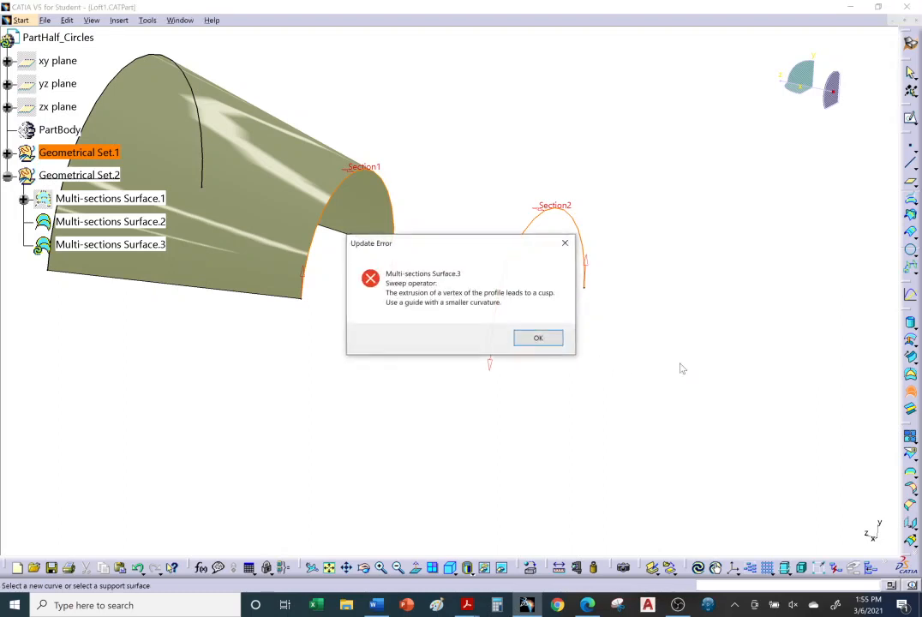
click(538, 338)
middle_drag(443, 279, 463, 369)
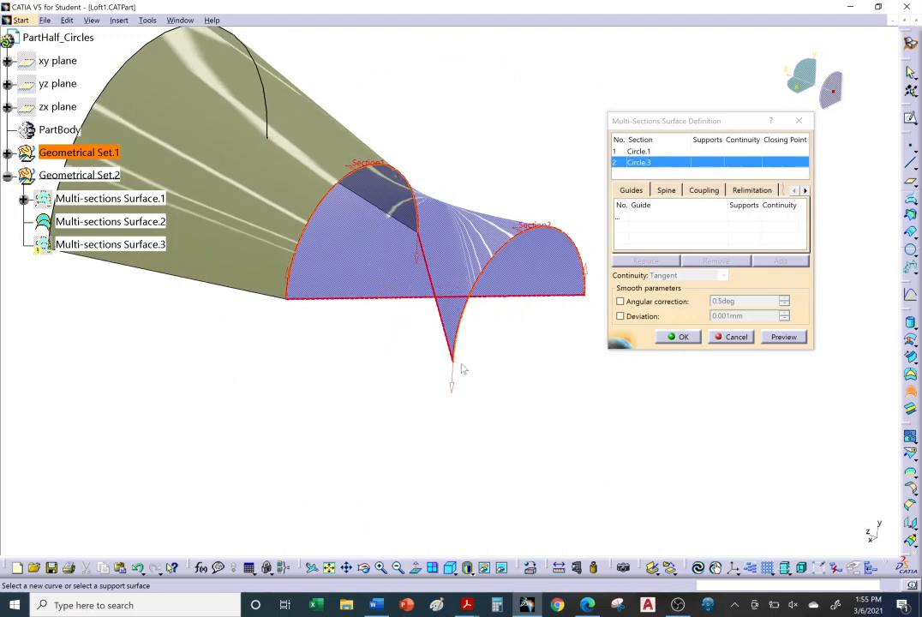
- Reverse Section2 back to match Section1's direction, then preview and create the surface
click(453, 388)
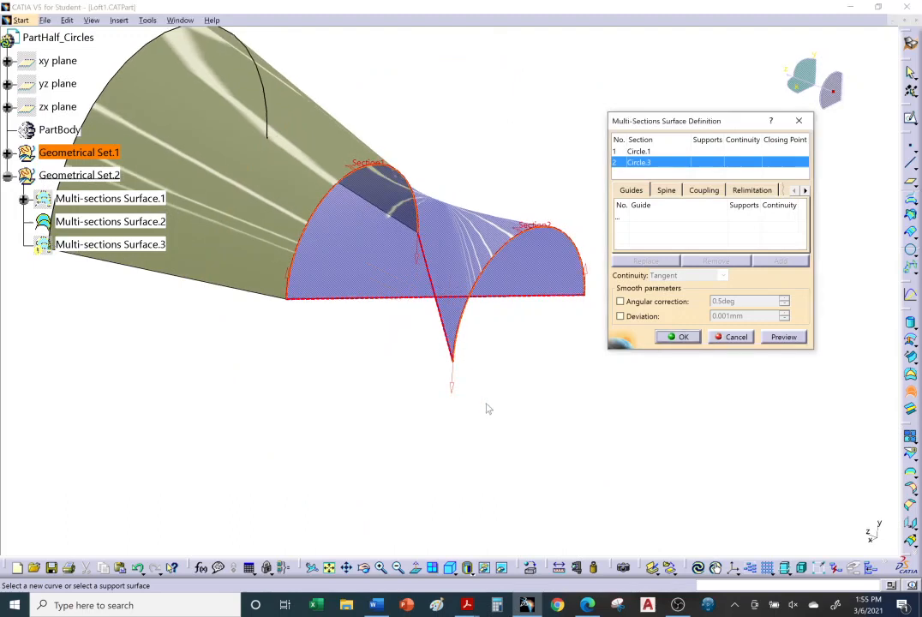
click(454, 396)
click(784, 338)
middle_drag(469, 345, 563, 300)
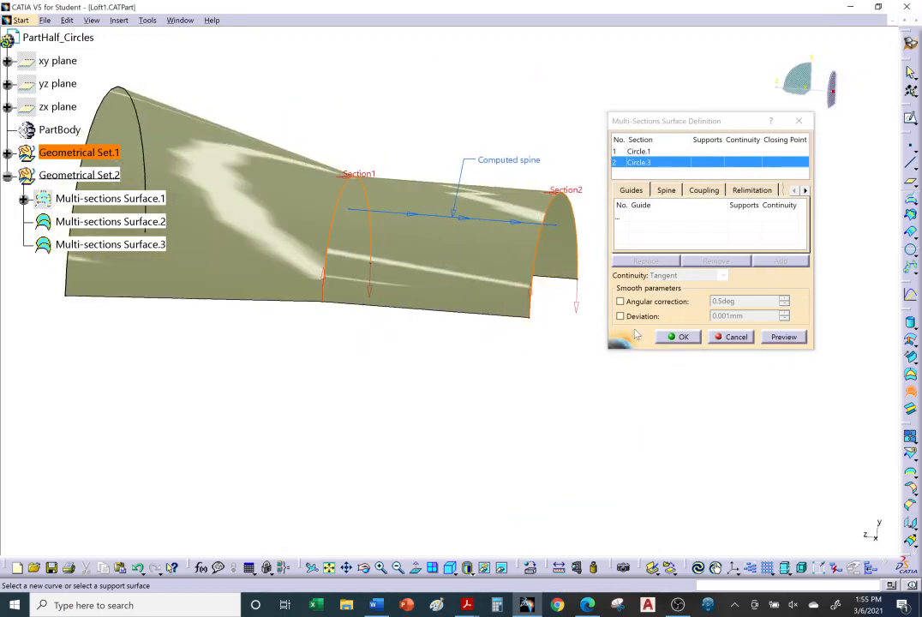
click(683, 337)
middle_drag(432, 339, 155, 246)
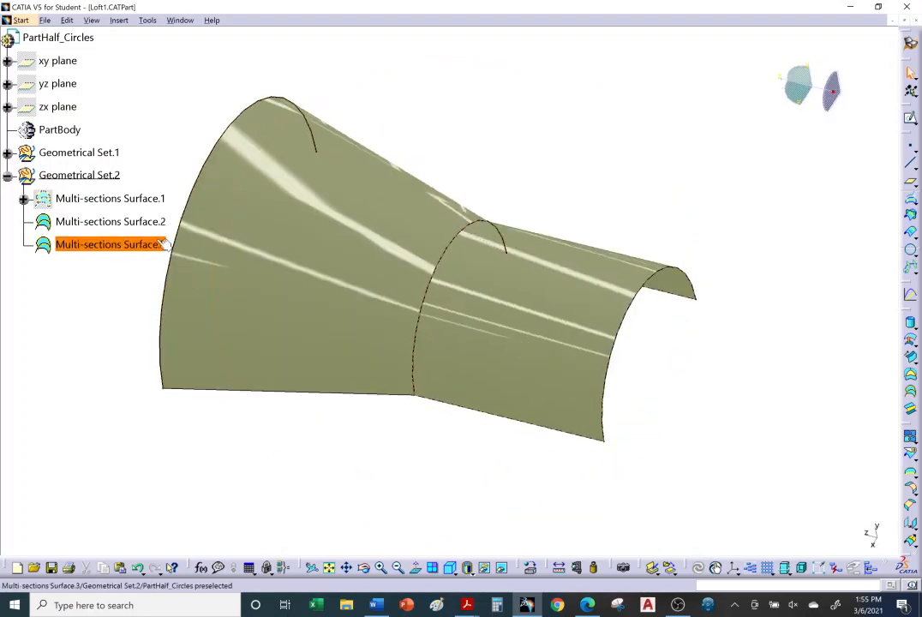
- Show the hidden three-section surface again and set its fill color to blue for comparison with the two-section surfaces
right_click(144, 200)
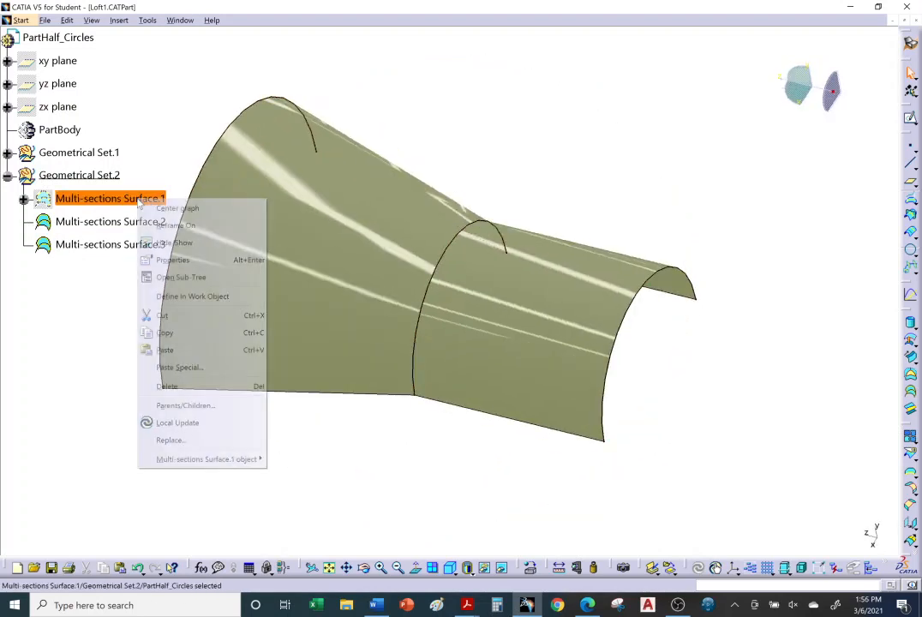
click(155, 243)
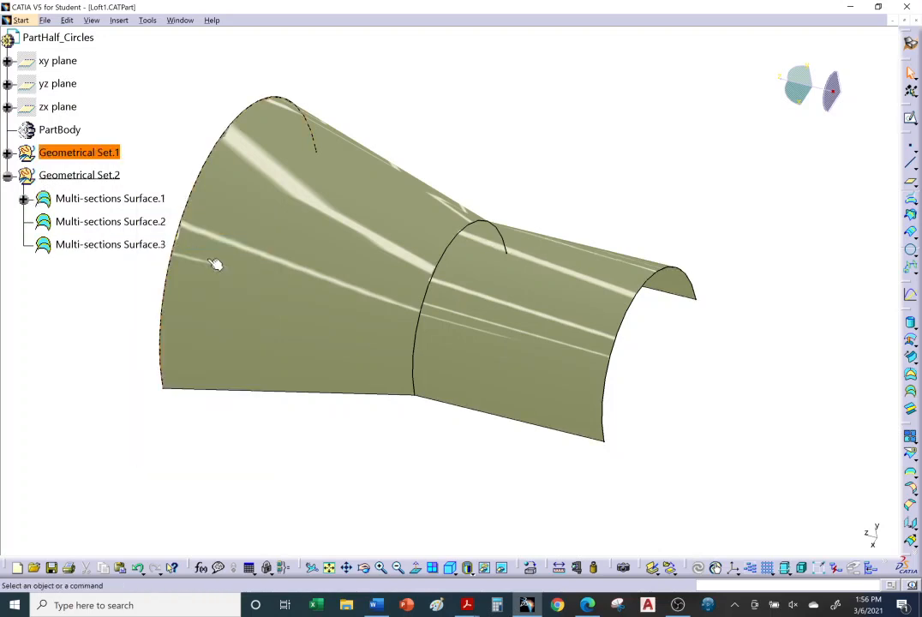
right_click(125, 204)
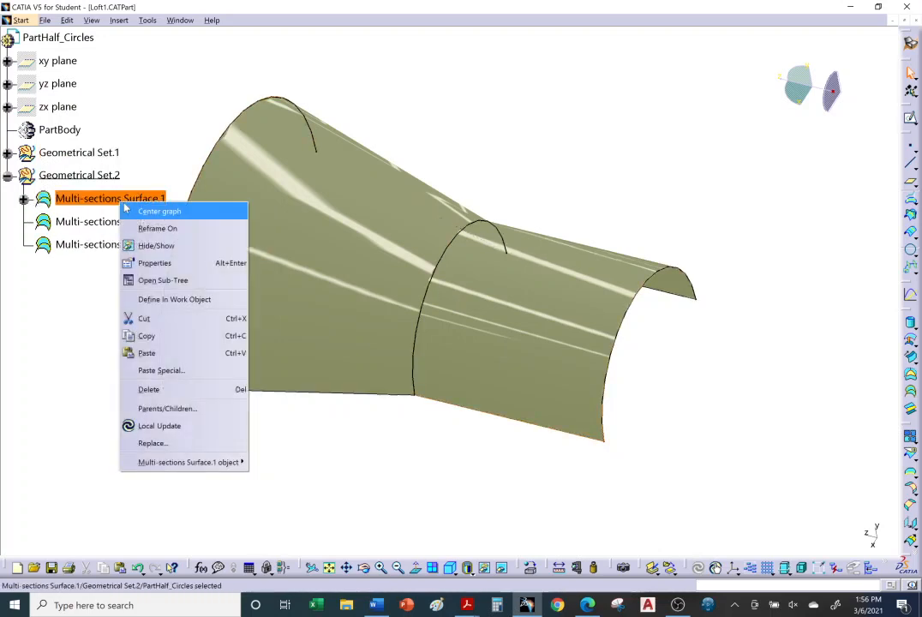
click(142, 262)
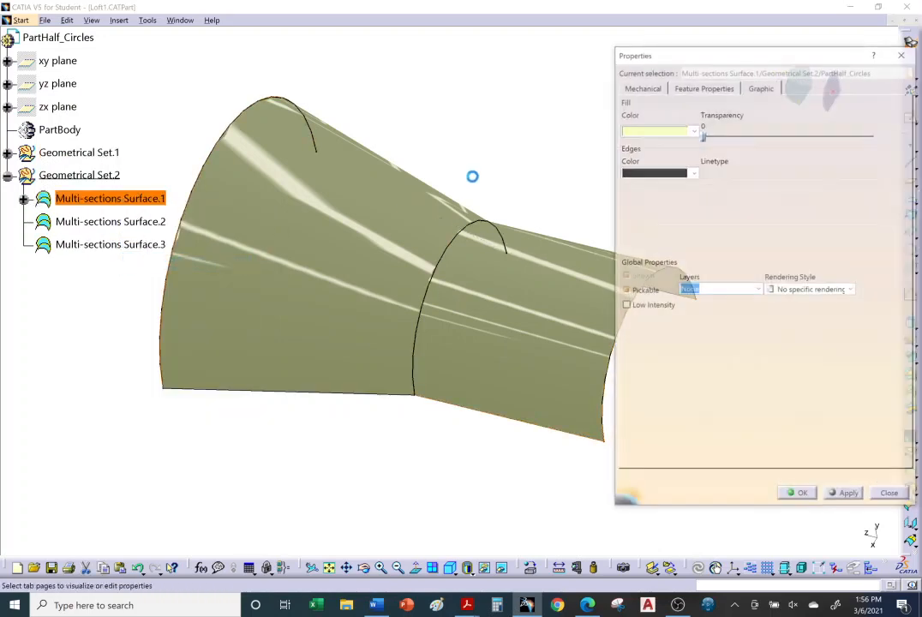
click(670, 131)
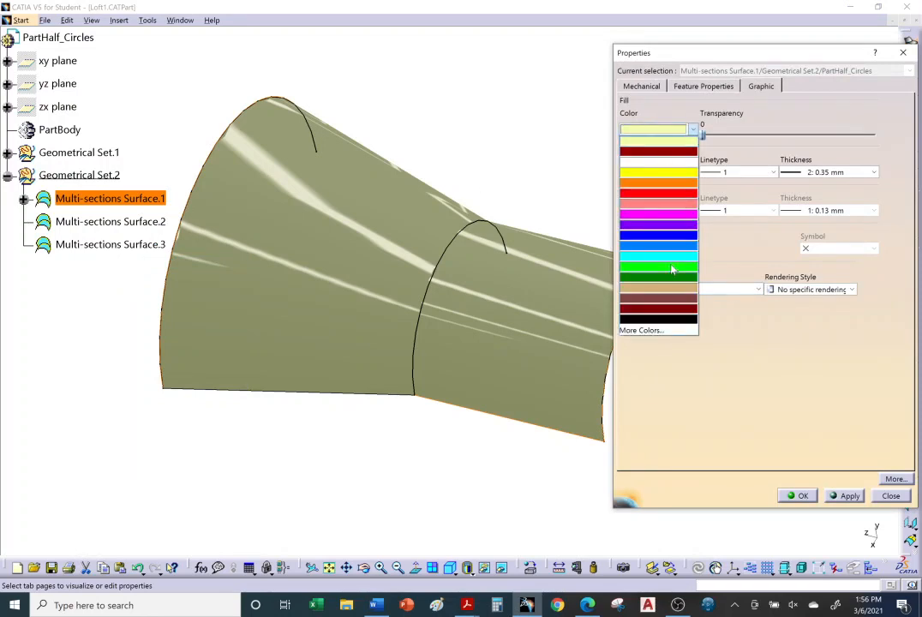
click(673, 260)
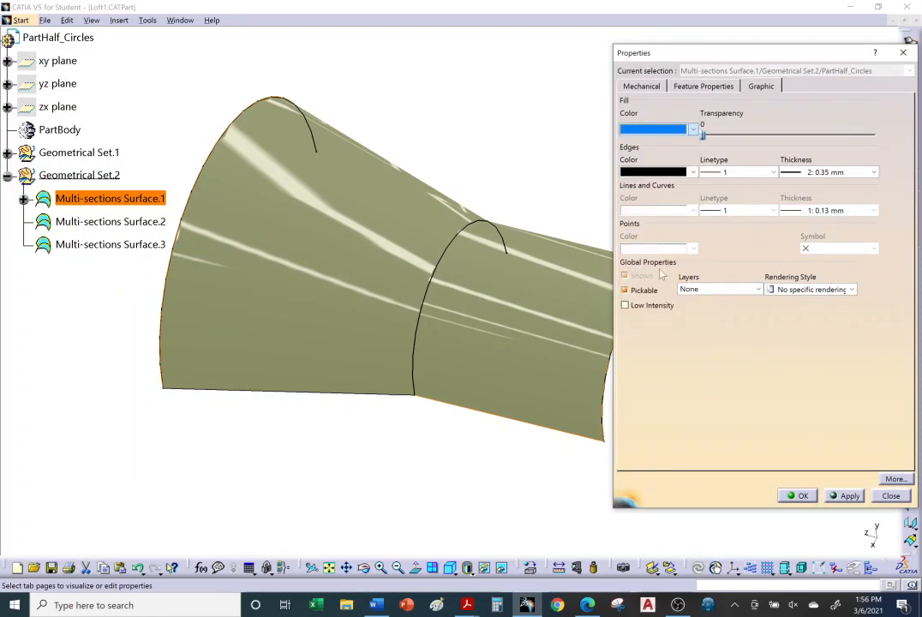
click(800, 496)
middle_drag(445, 460, 403, 150)
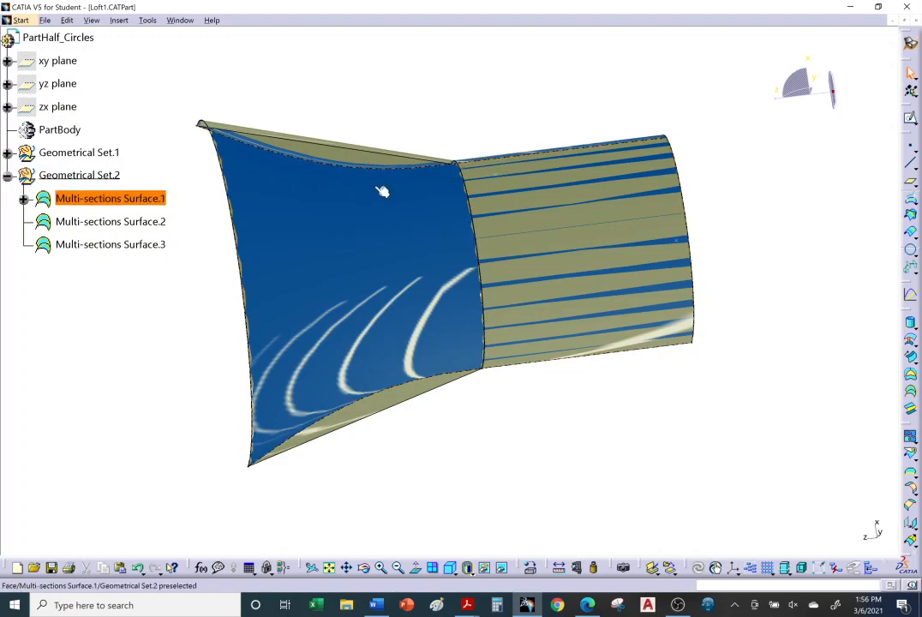
- Hide the two two-section surfaces (Multi-sections Surface.2 and Surface.3) and inspect the blue three-section surface on its own
middle_drag(393, 190, 235, 308)
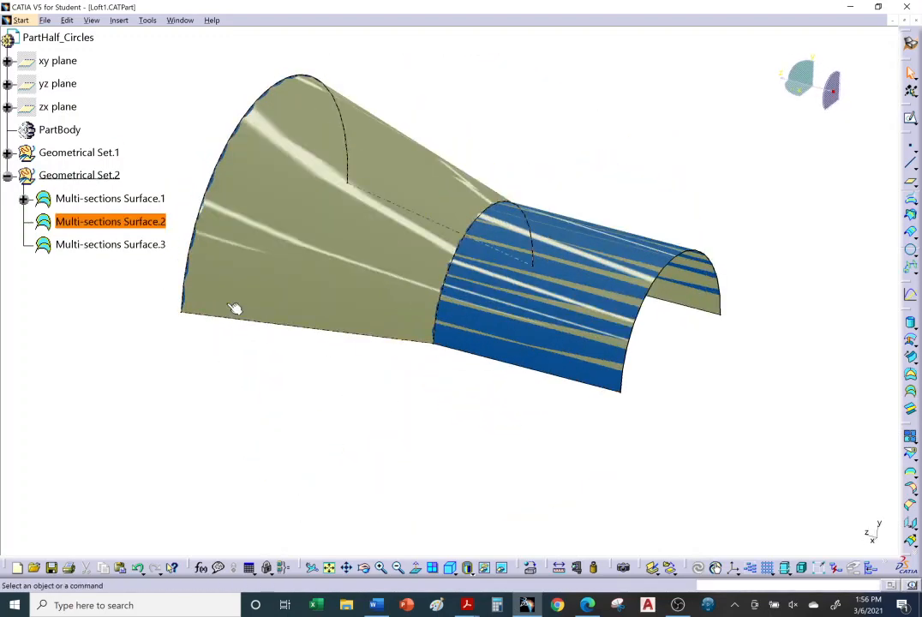
ctrl+click(124, 245)
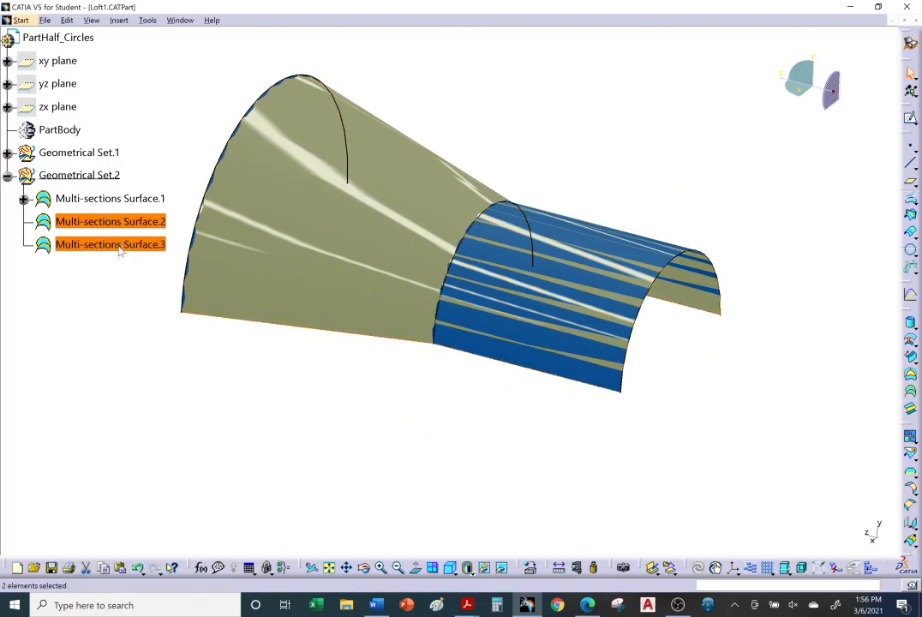
right_click(121, 246)
click(147, 289)
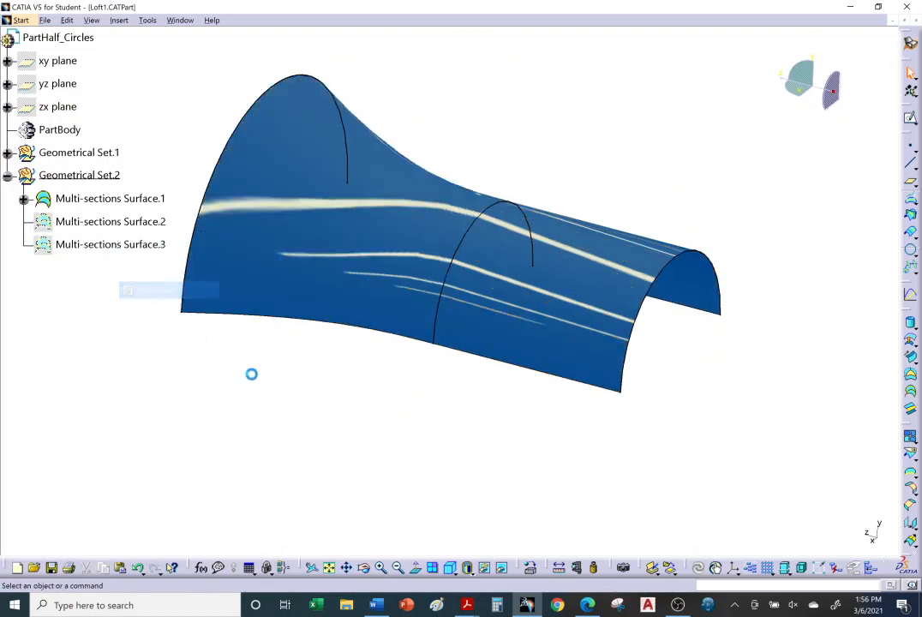
middle_drag(300, 339, 295, 172)
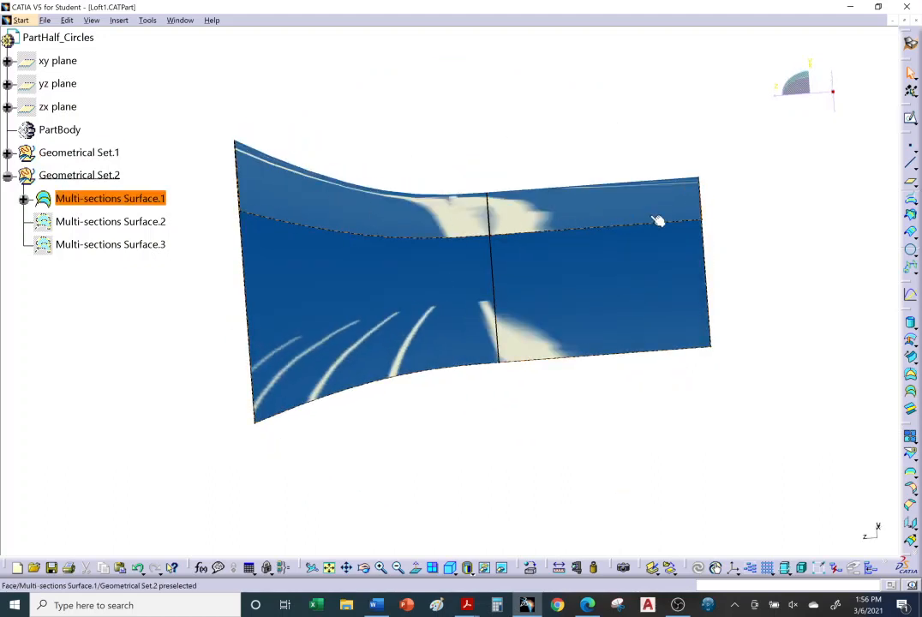
middle_drag(601, 233, 302, 203)
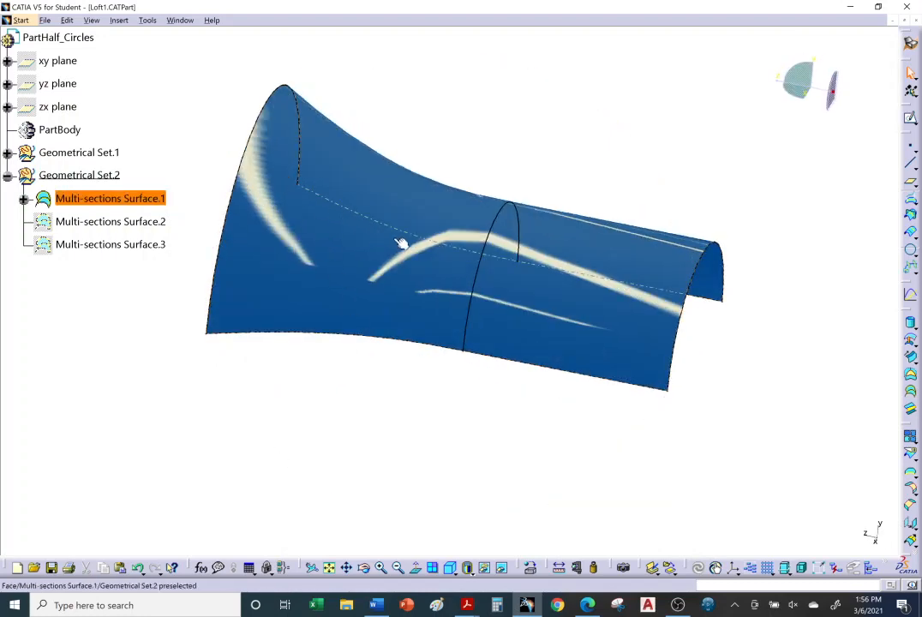
middle_drag(576, 315, 489, 270)
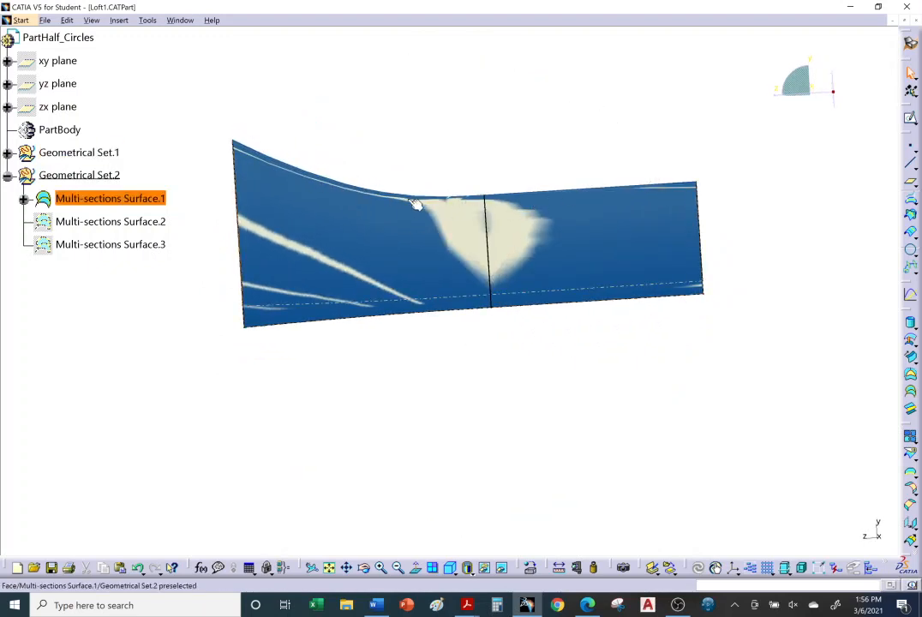
- Hide the three-section surface (Multi-sections Surface.1) and show Multi-sections Surface.2 and Multi-sections Surface.3 again
click(133, 199)
right_click(135, 198)
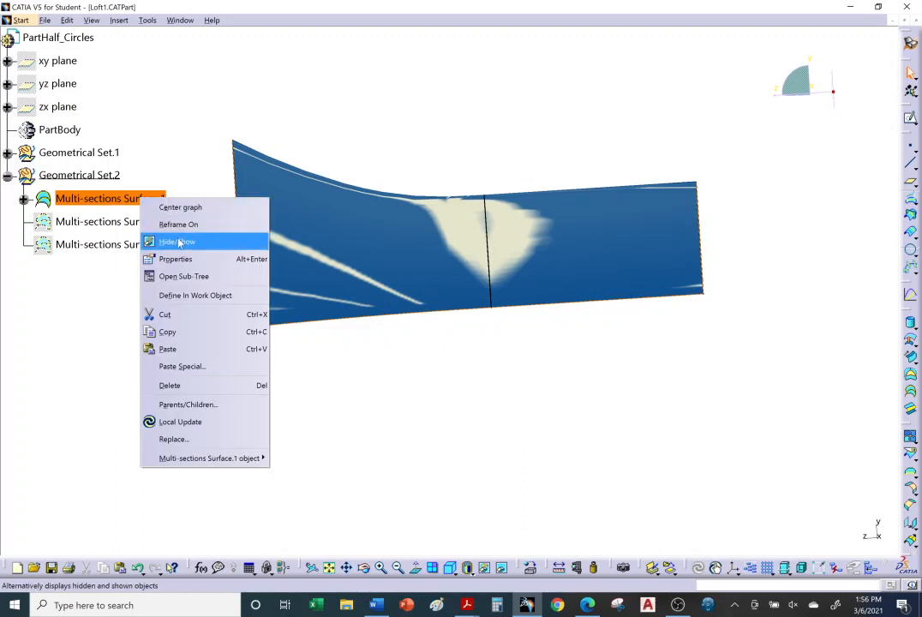
click(171, 243)
right_click(146, 221)
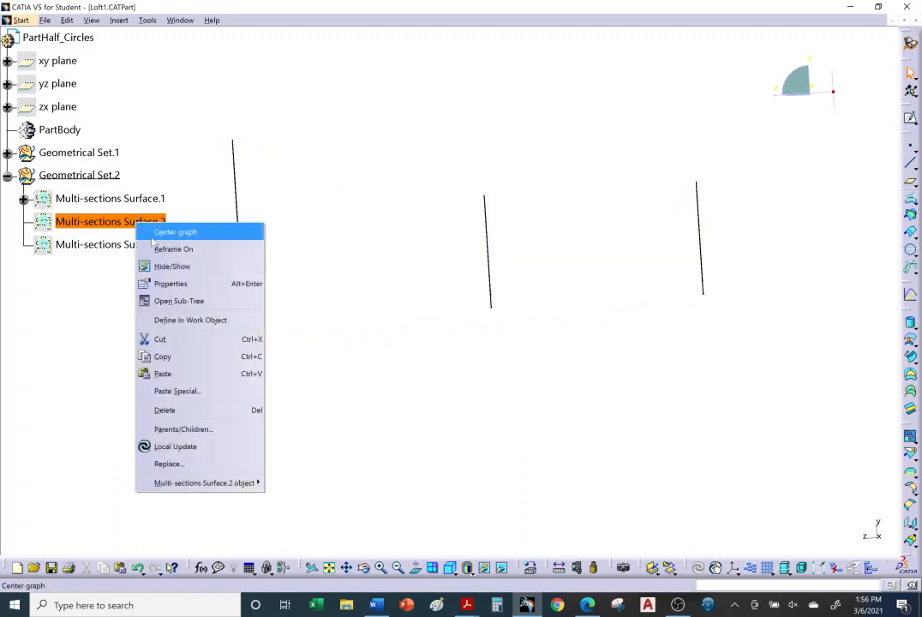
click(165, 267)
right_click(133, 246)
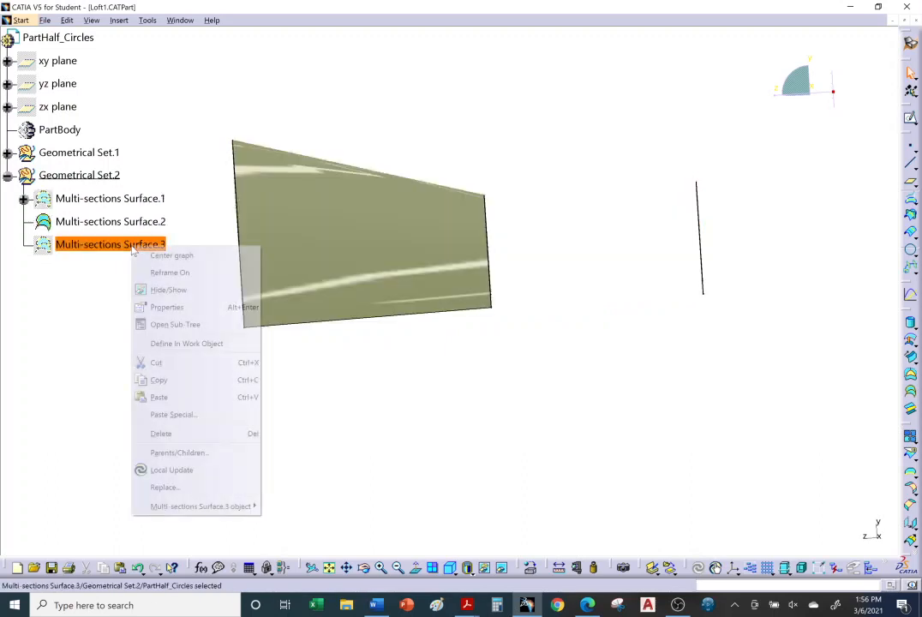
click(165, 288)
- Examine the transition between the two two-section surfaces along their shared middle half circle from several angles
middle_drag(456, 361, 283, 271)
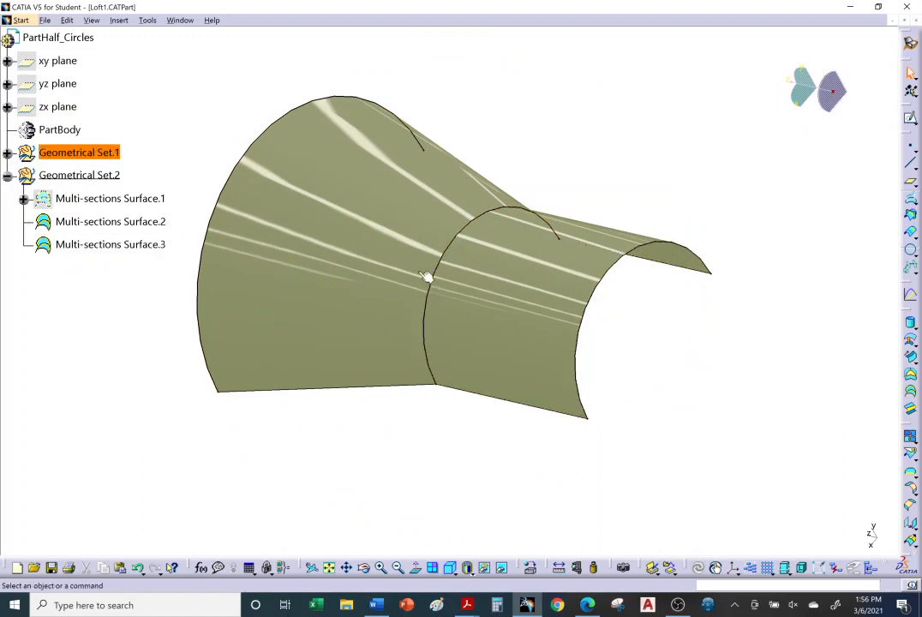
middle_drag(476, 243, 438, 202)
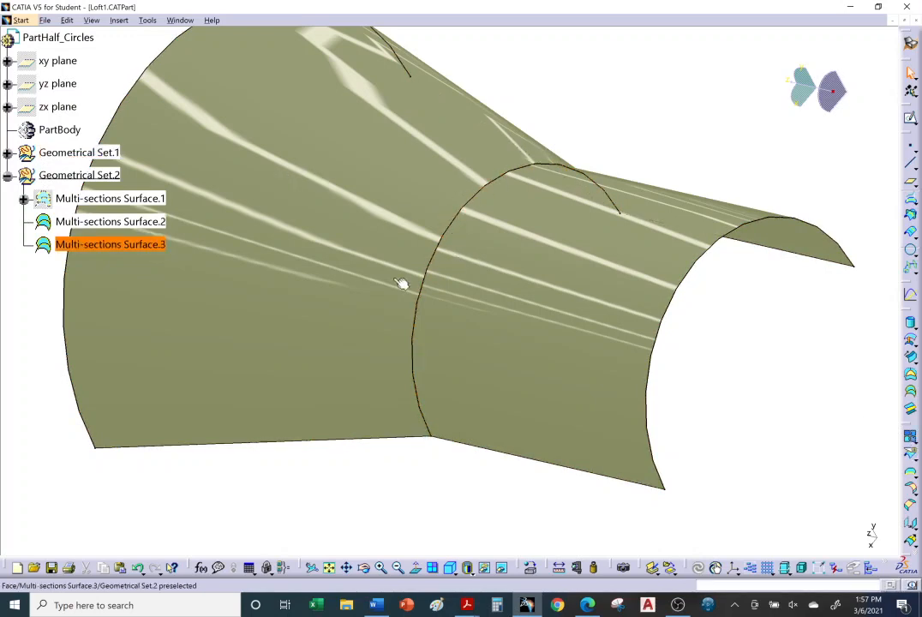
middle_drag(401, 284, 377, 306)
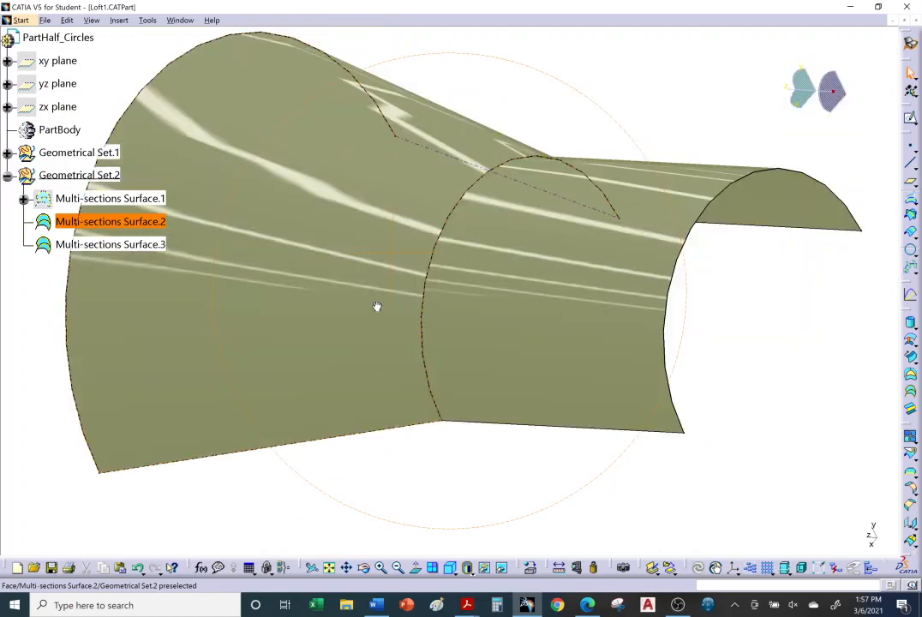
middle_drag(393, 372, 403, 365)
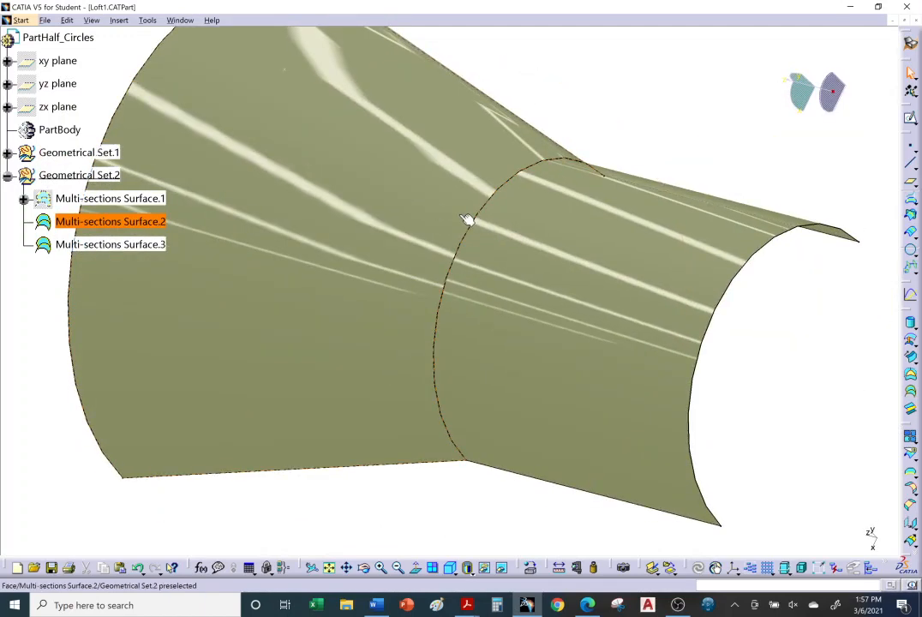
middle_drag(468, 220, 490, 308)
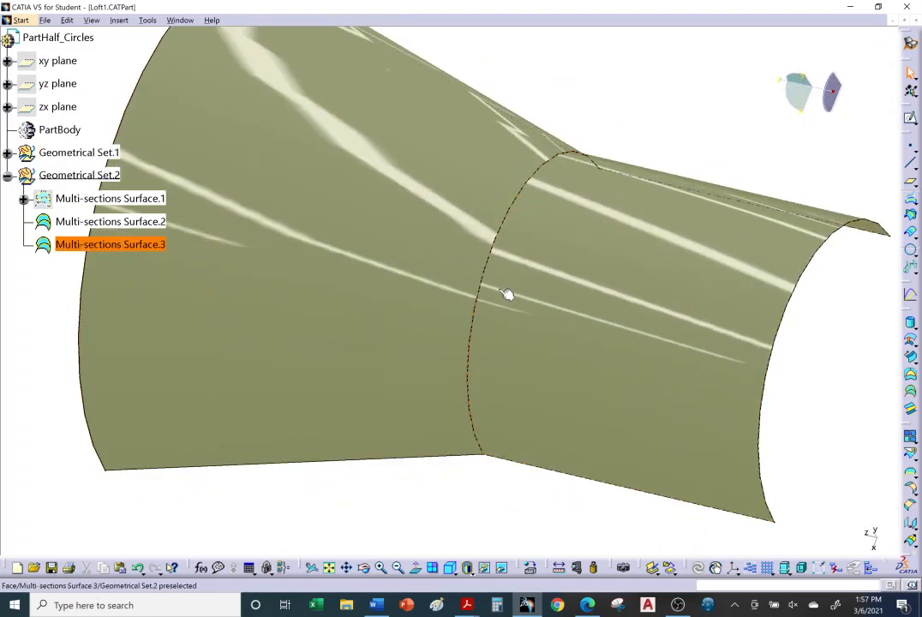
middle_drag(507, 294, 553, 300)
middle_drag(534, 395, 414, 209)
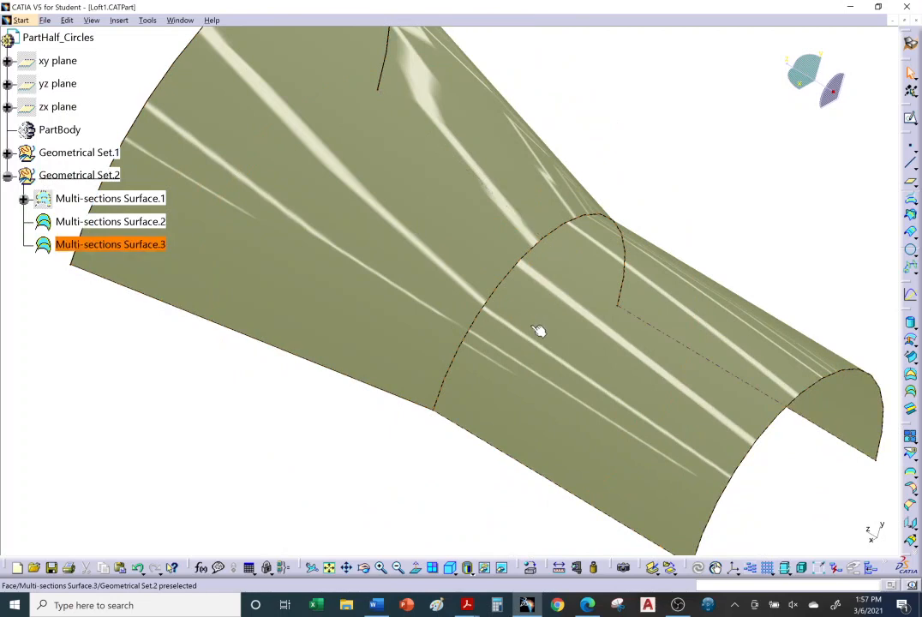
middle_drag(535, 307, 497, 325)
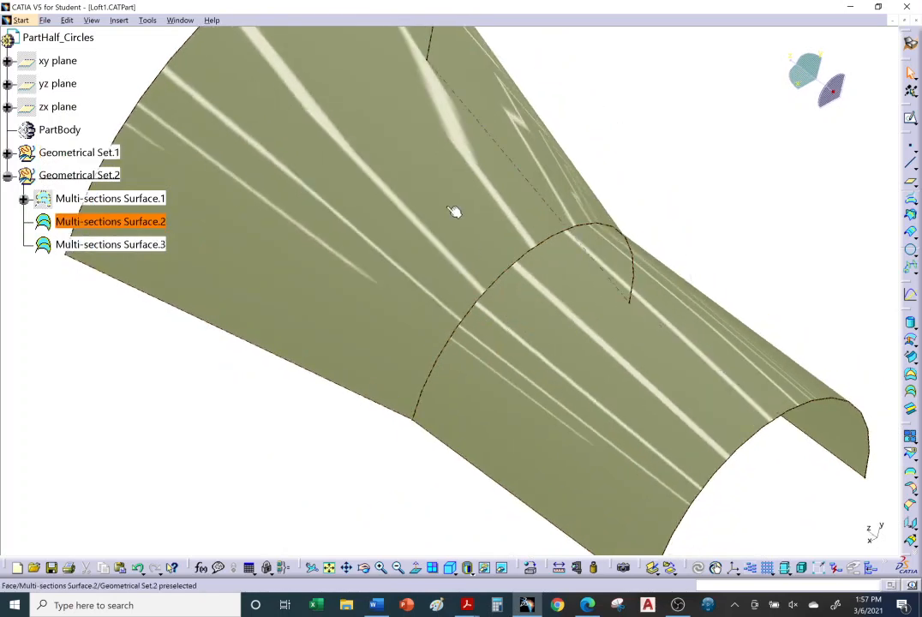
middle_drag(454, 212, 426, 199)
middle_drag(455, 241, 678, 181)
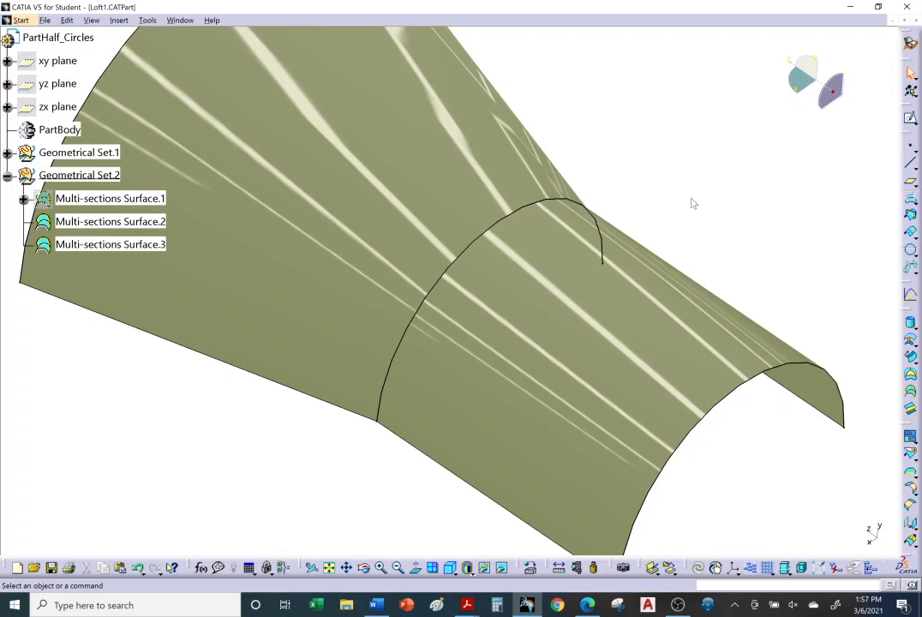
middle_drag(650, 261, 628, 179)
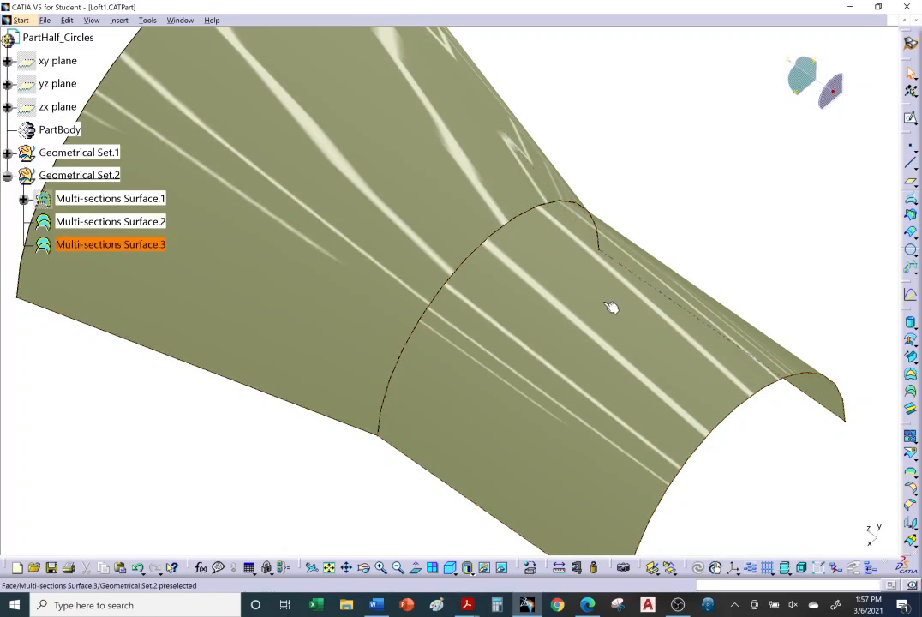
- Edit Multi-sections Surface.3 to use Multi-sections Surface.2 as the tangent support of section Circle.1, preview it, and apply the change
click(649, 373)
double_click(651, 378)
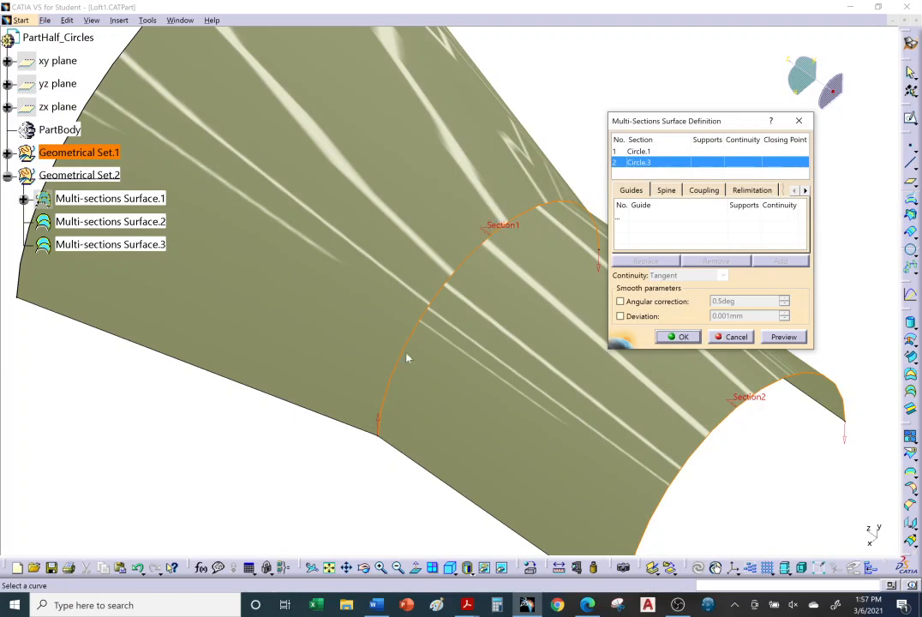
middle_drag(422, 313, 382, 324)
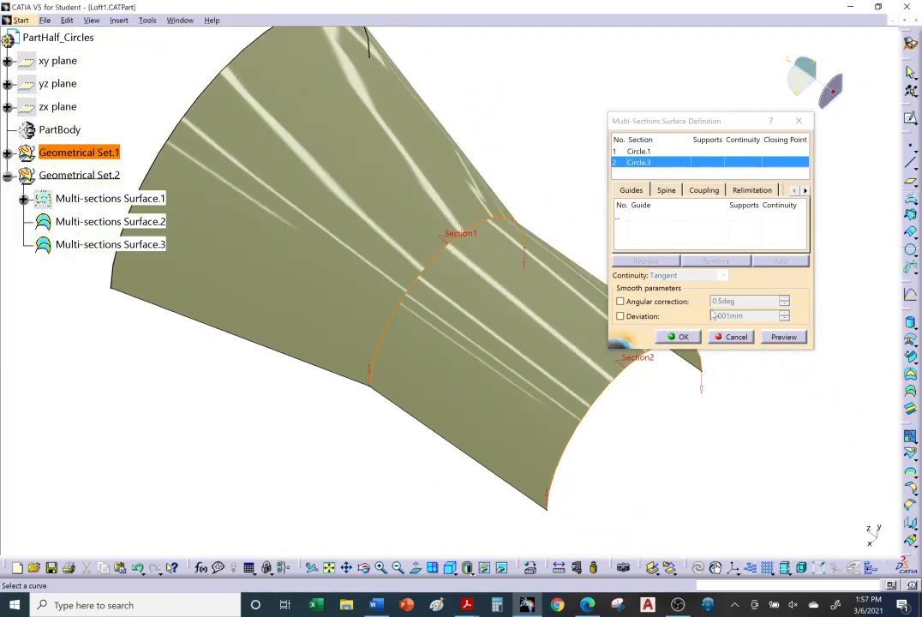
drag(757, 350, 751, 430)
click(645, 152)
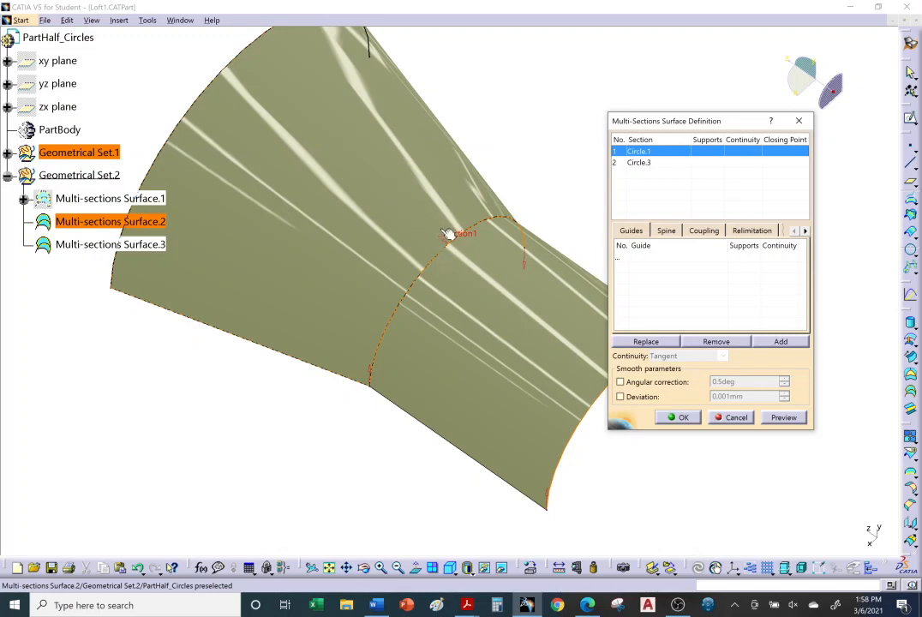
click(501, 257)
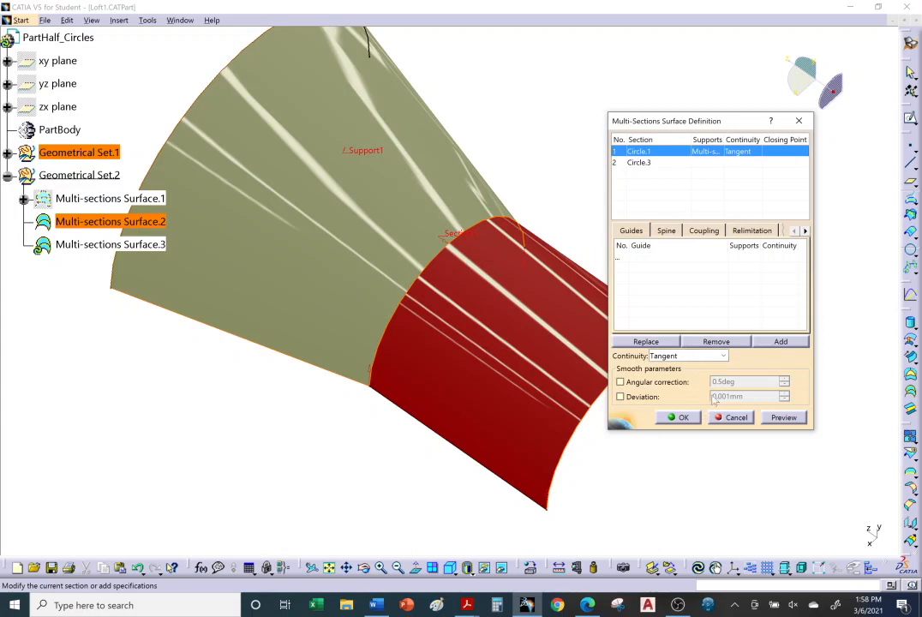
click(779, 420)
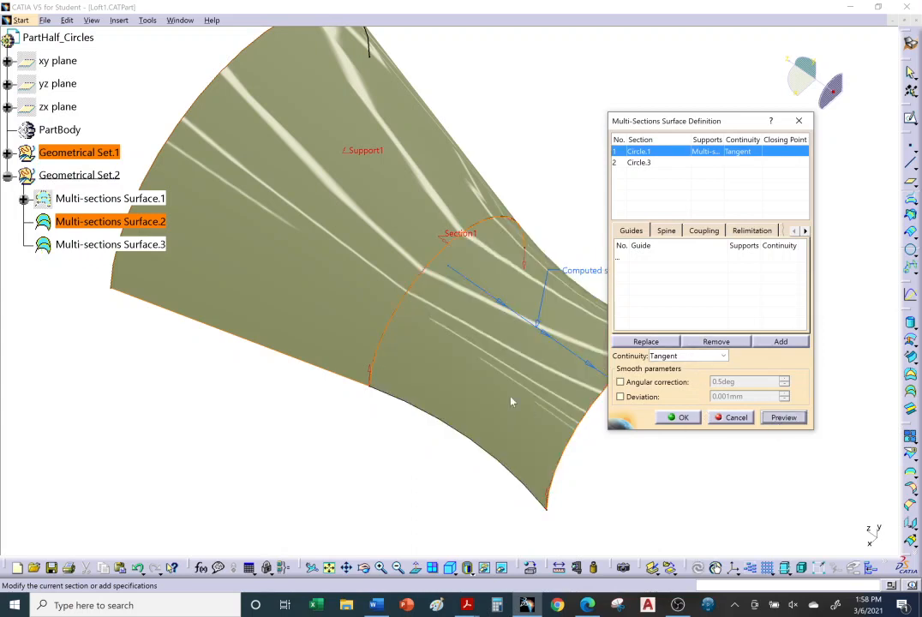
click(677, 417)
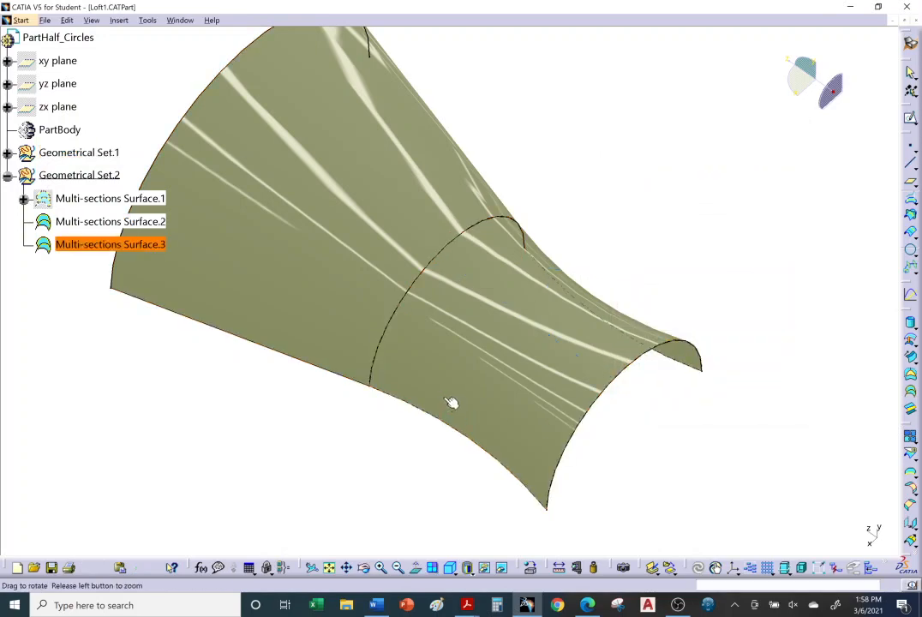
- Inspect the tangent transition between the two surfaces at the middle half circle from the side and in perspective
middle_drag(452, 404, 538, 230)
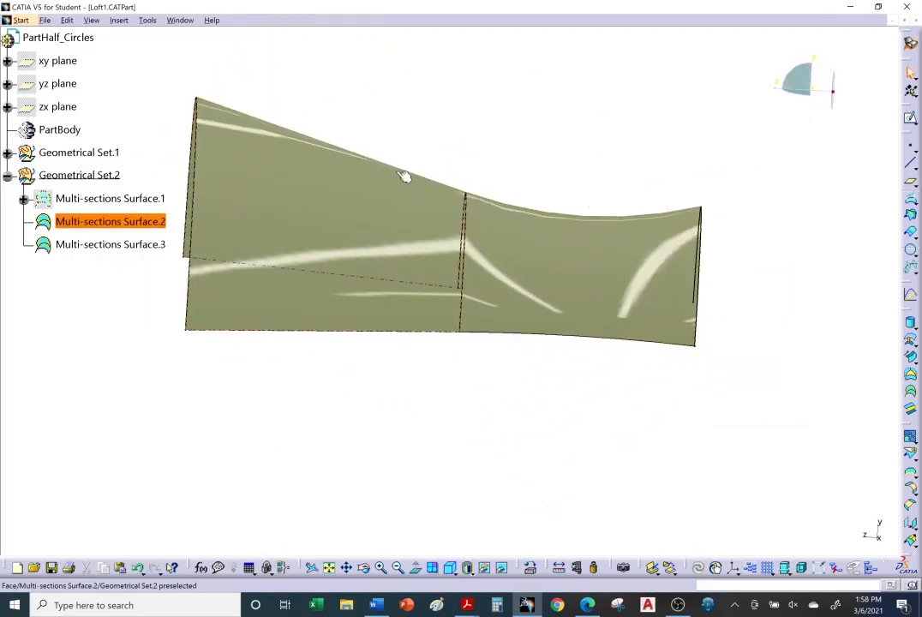
middle_drag(550, 273, 294, 487)
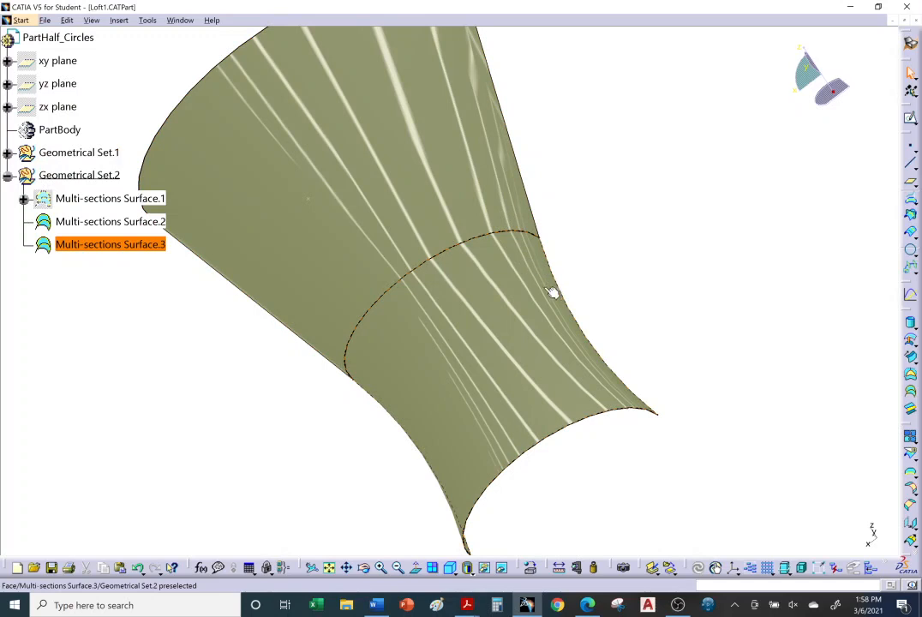
middle_drag(553, 293, 579, 230)
click(579, 229)
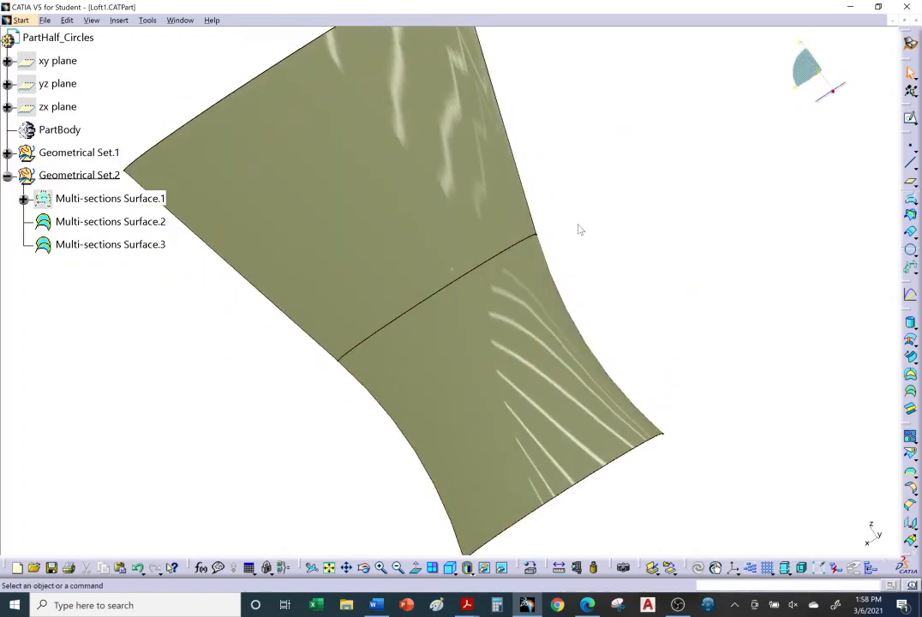
middle_drag(617, 381, 498, 246)
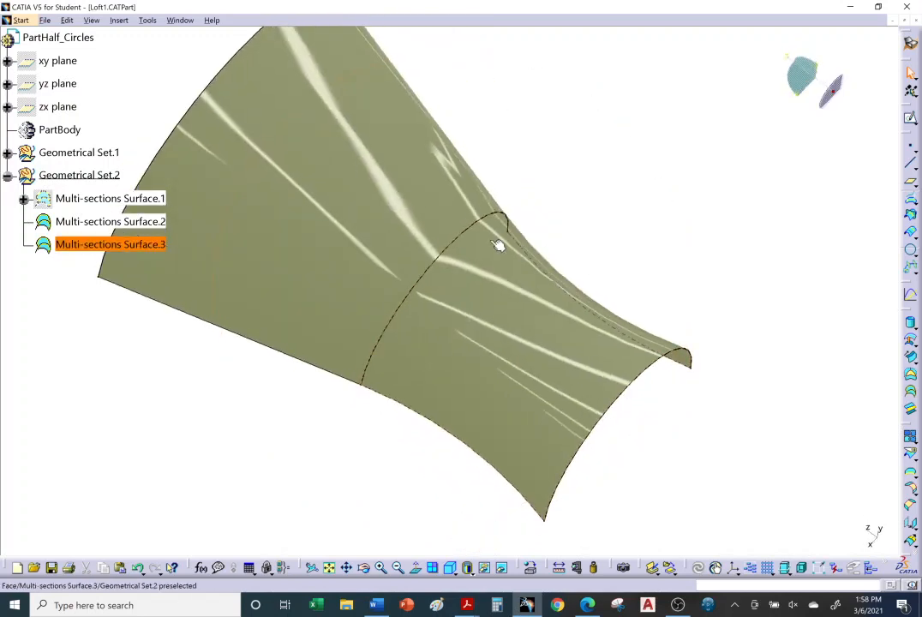
middle_drag(626, 314, 617, 300)
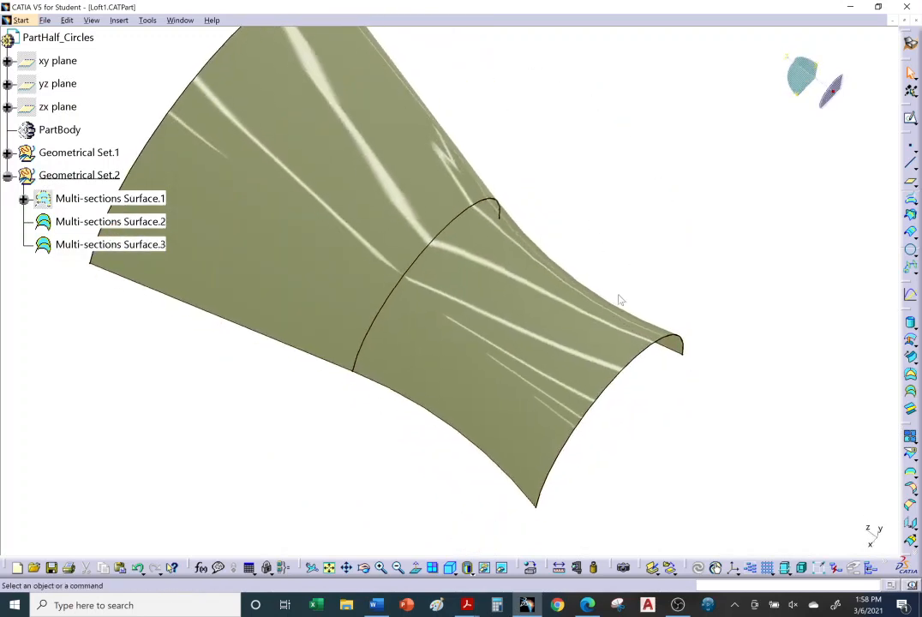
- Change the Circle.1 support continuity of Multi-sections Surface.3 to Curvature, preview it, and apply the change
click(519, 323)
double_click(516, 286)
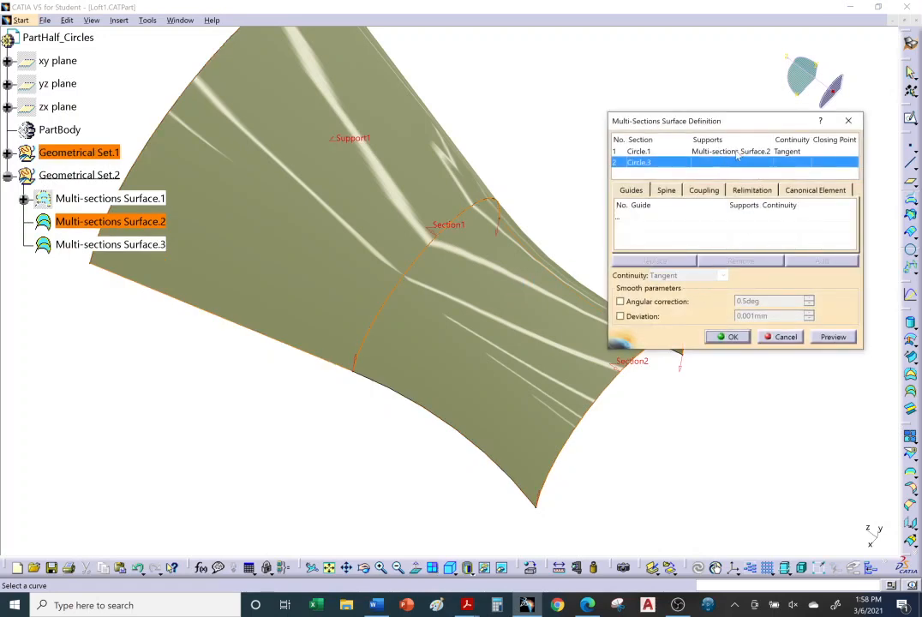
click(737, 151)
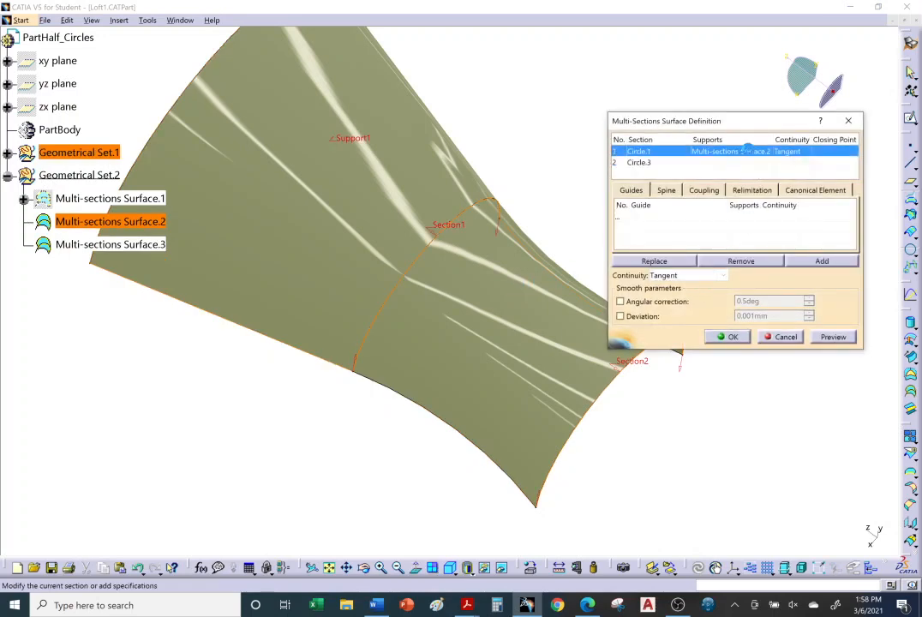
click(723, 275)
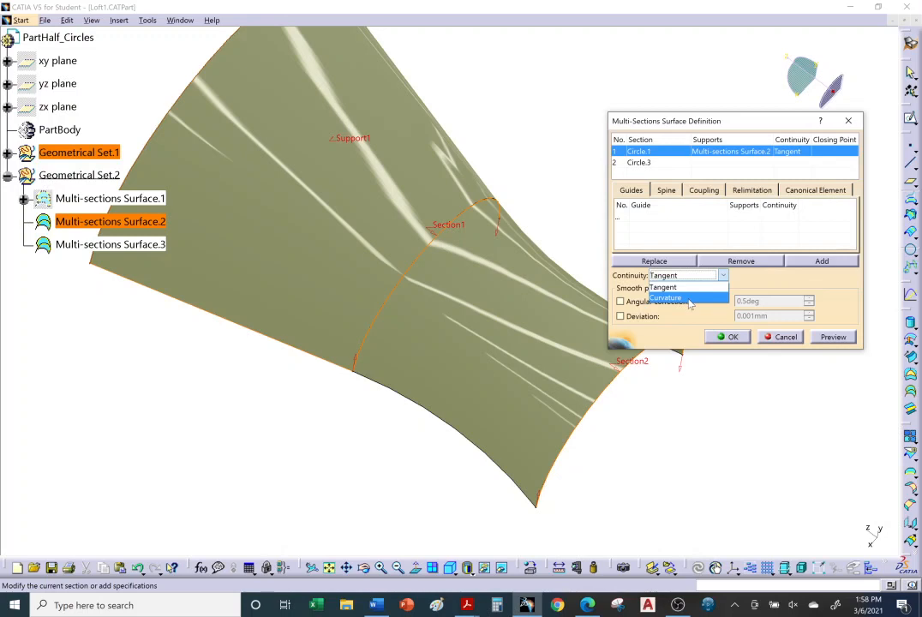
click(691, 299)
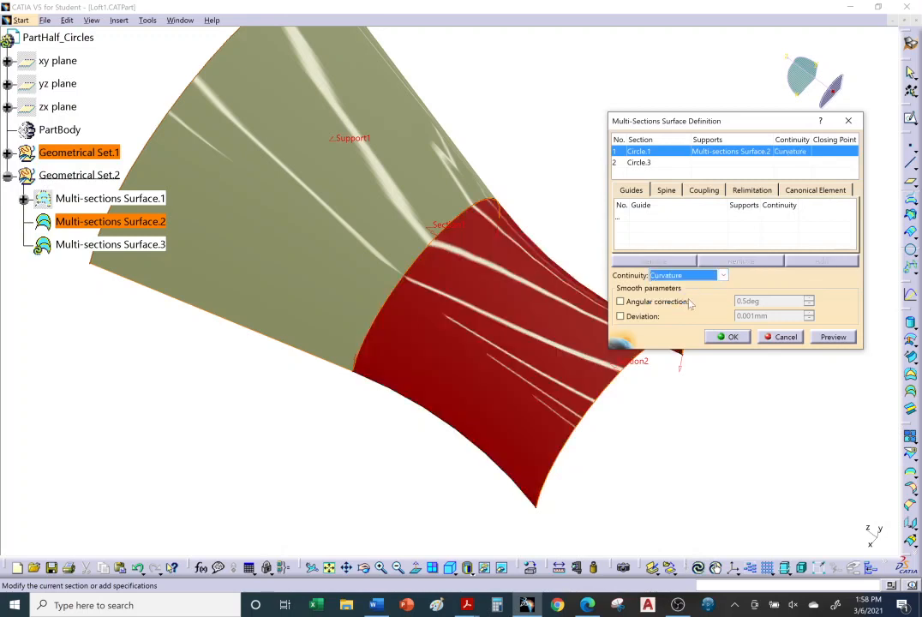
click(831, 337)
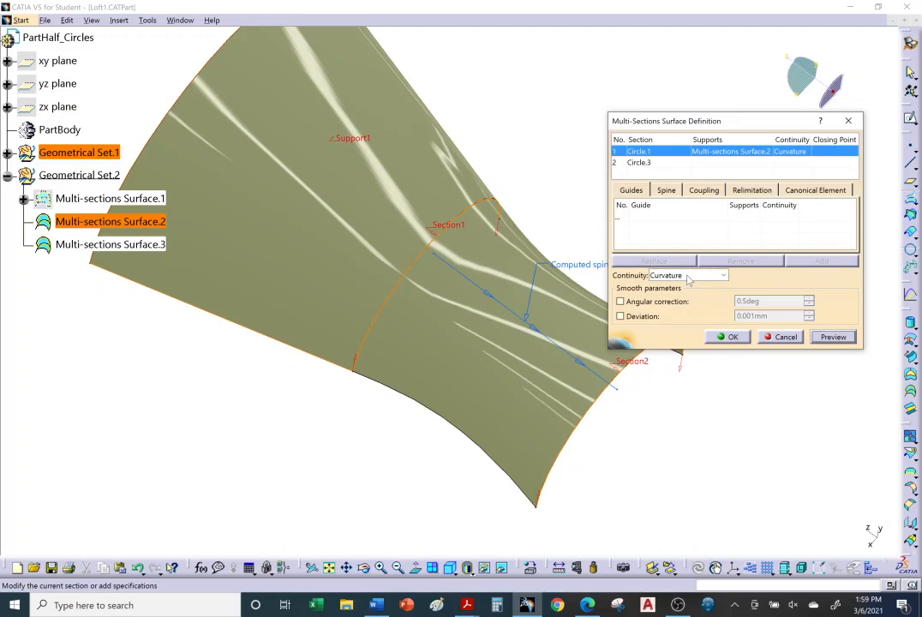
middle_drag(467, 313, 446, 257)
click(724, 337)
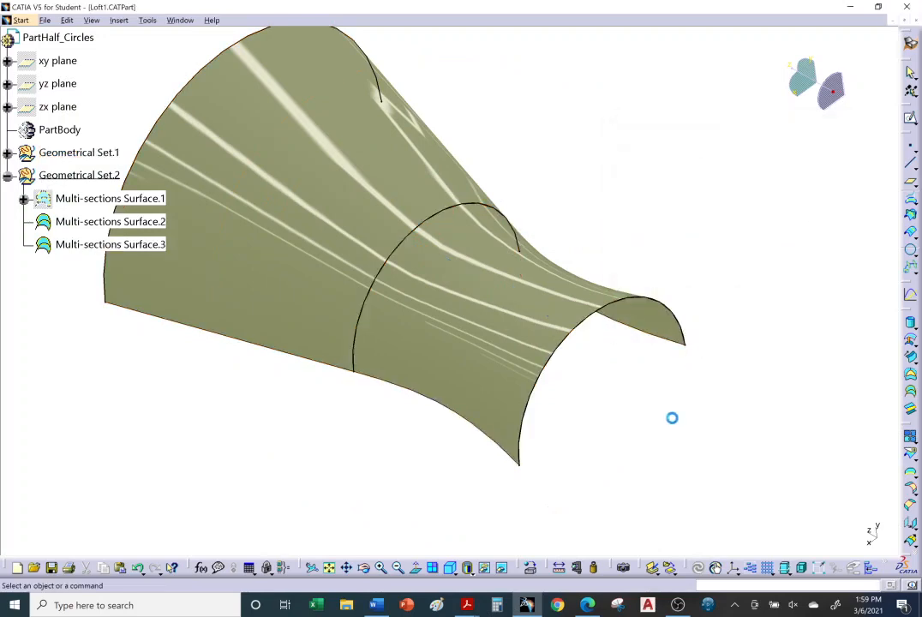
- Inspect the curvature-continuous transition between the two surfaces at the middle half circle from above and in perspective
middle_drag(670, 418, 480, 311)
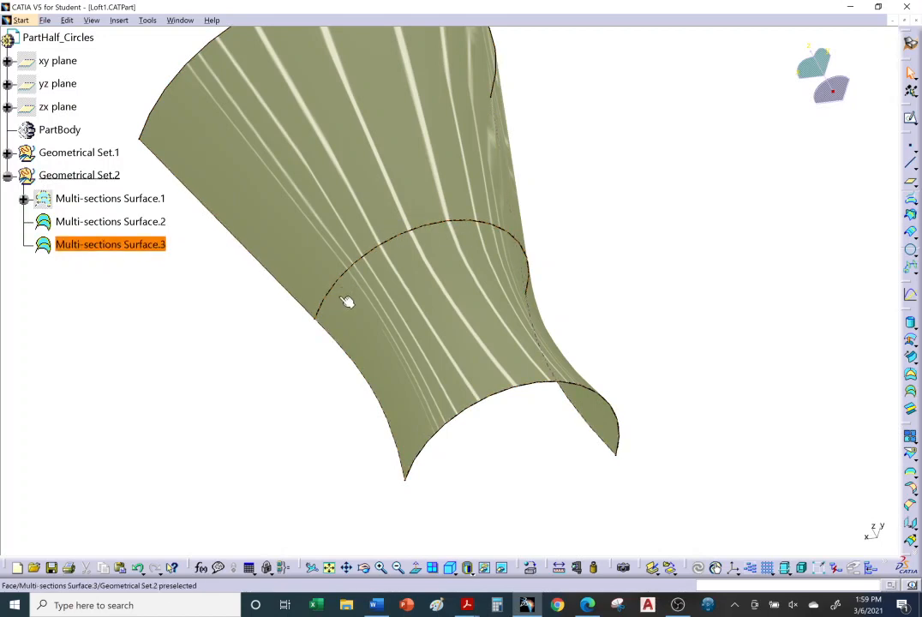
middle_drag(501, 317, 401, 319)
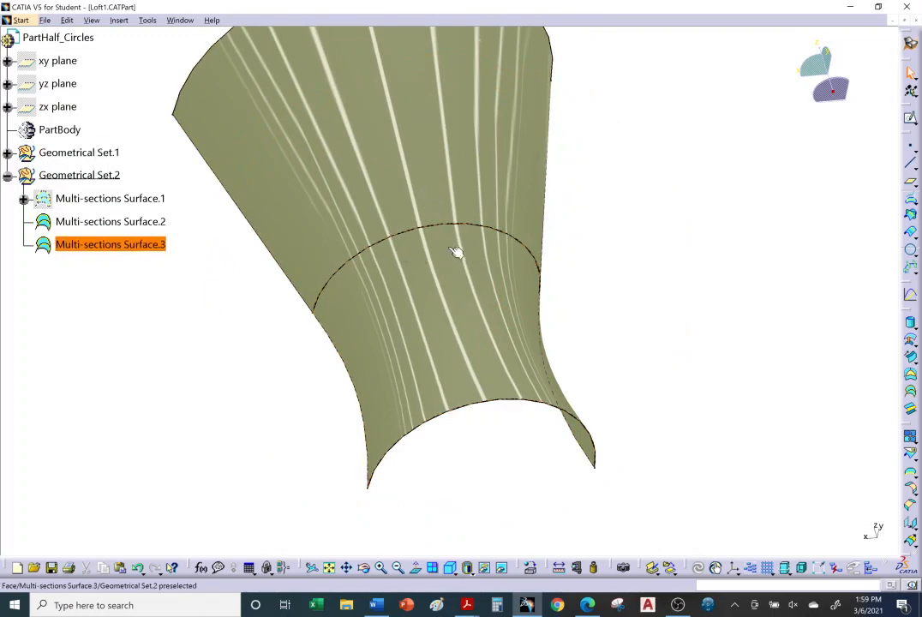
middle_drag(453, 255, 398, 350)
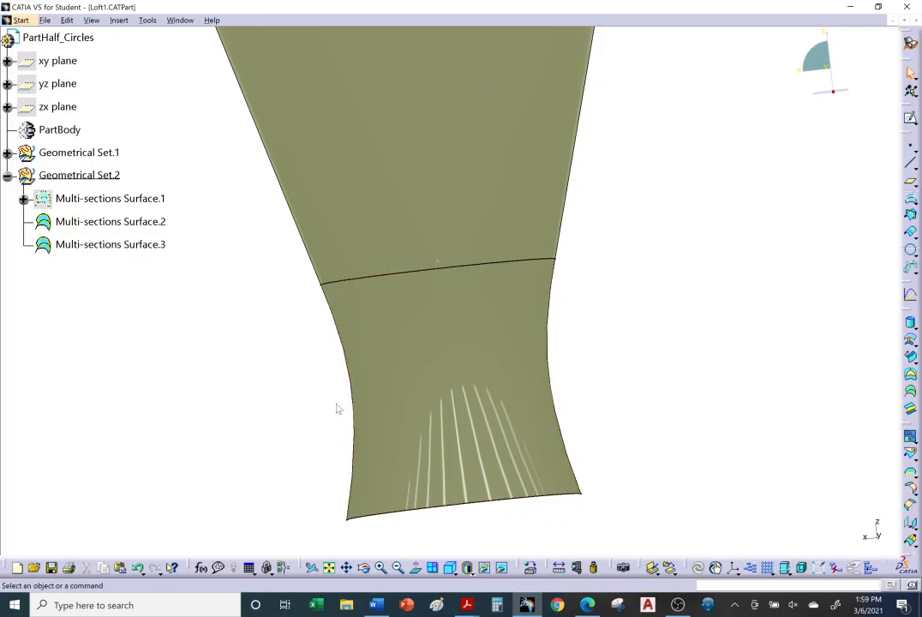
middle_drag(439, 344, 451, 198)
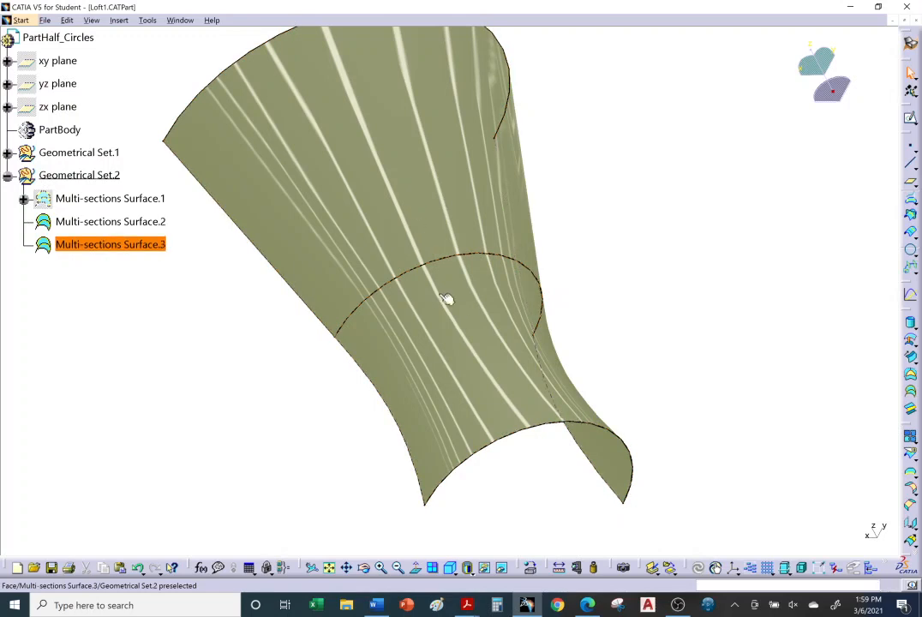
middle_drag(405, 249, 657, 304)
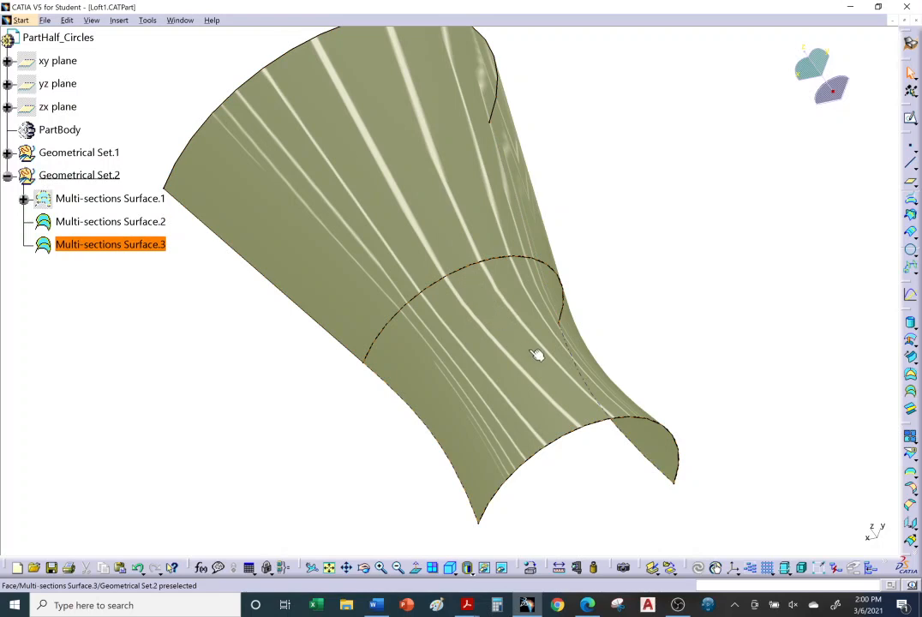
middle_drag(463, 244, 684, 286)
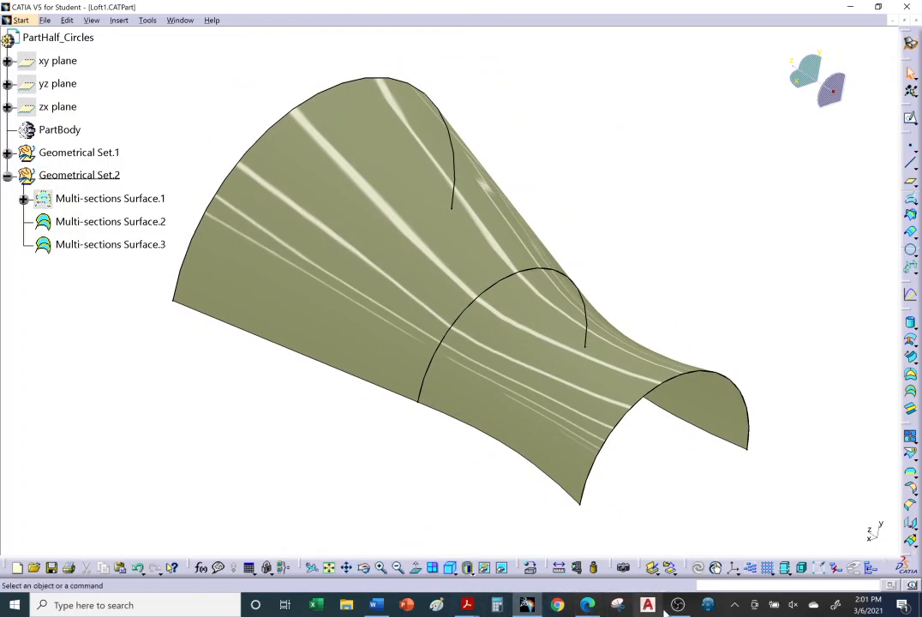
- Switch to the multi-sections surface help page in the browser and read about tangency, smooth parameters, spine selection and closing points
click(587, 606)
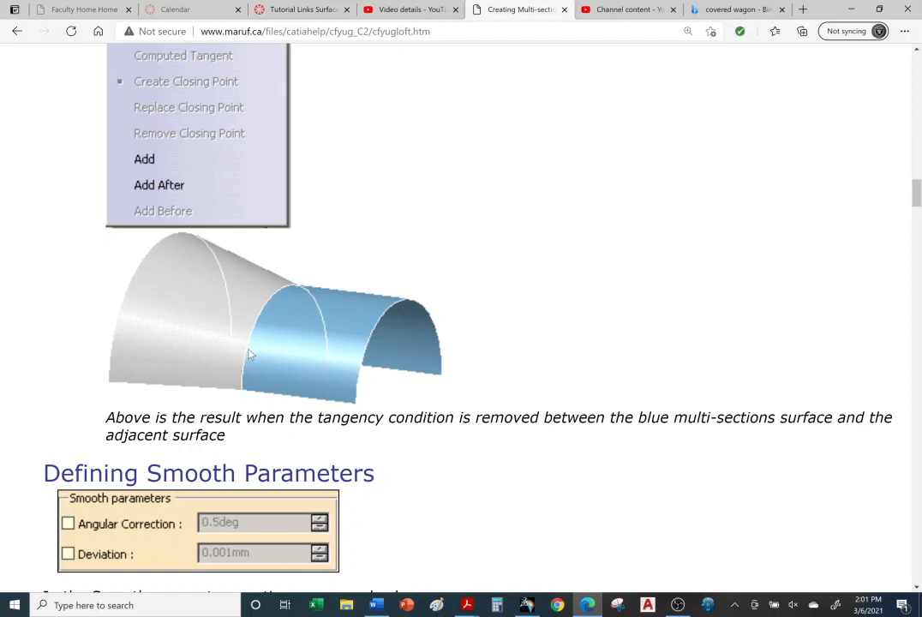
scroll(231, 343, down, 3)
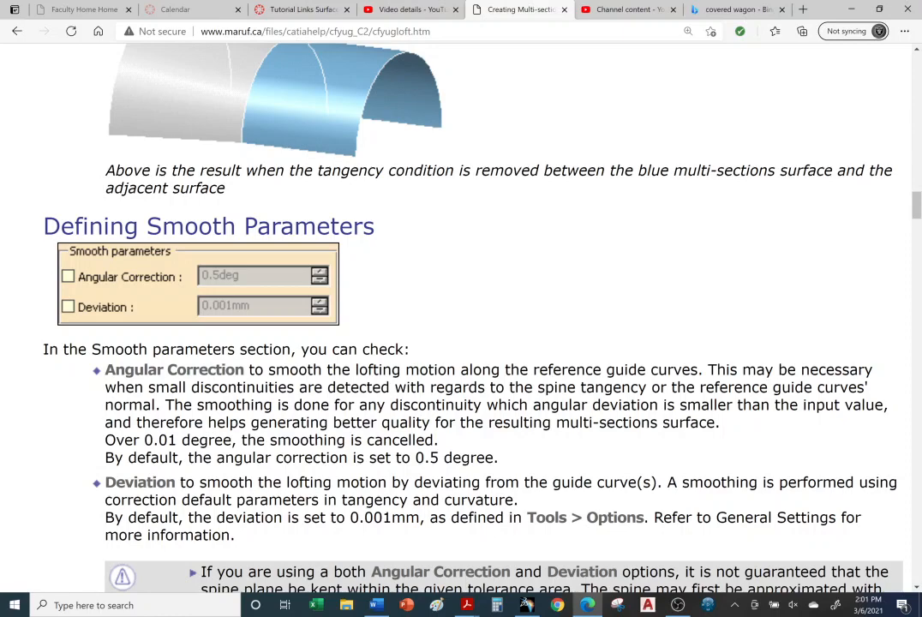
scroll(341, 268, down, 6)
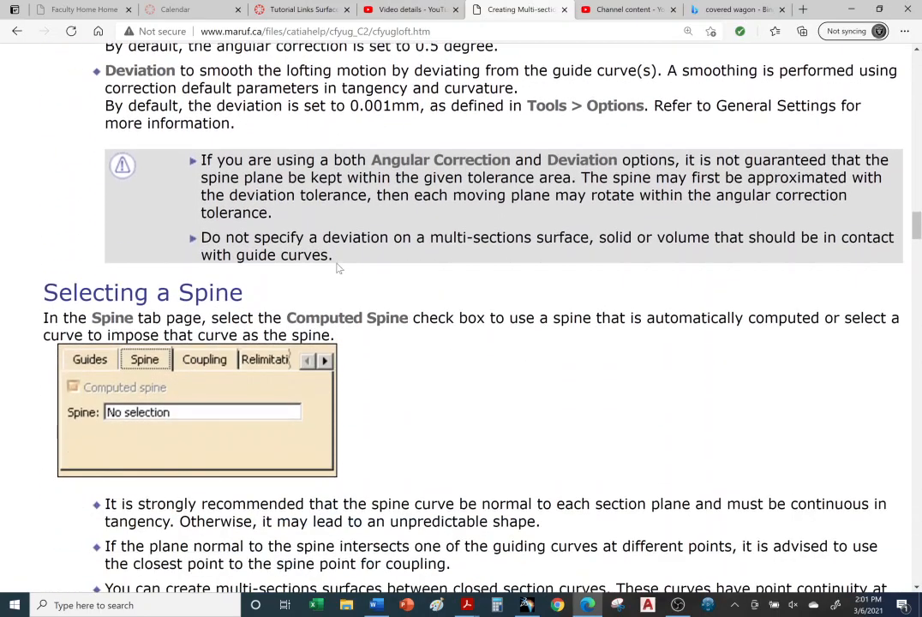
scroll(340, 268, down, 2)
scroll(179, 219, up, 1)
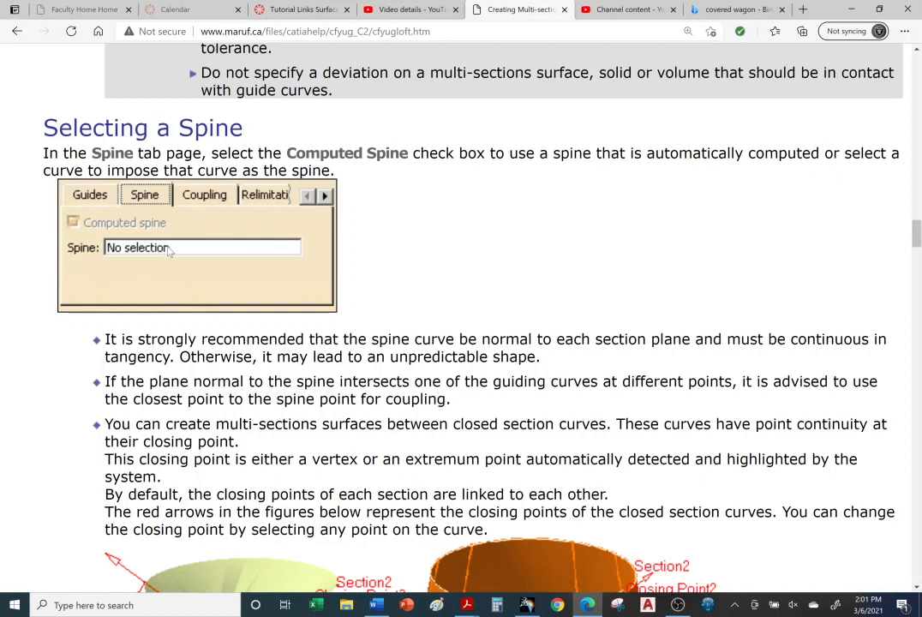
scroll(170, 248, down, 2)
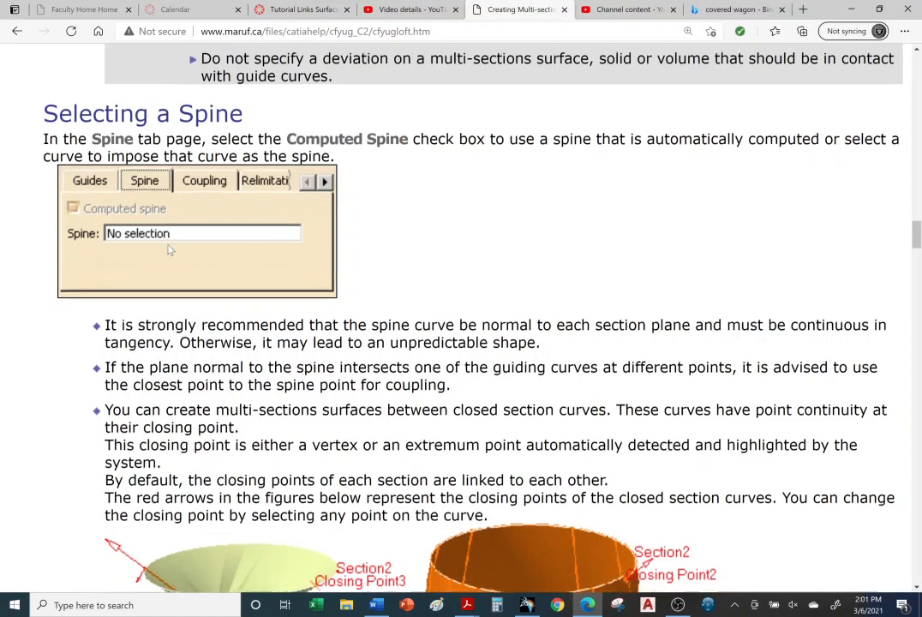
scroll(171, 249, down, 1)
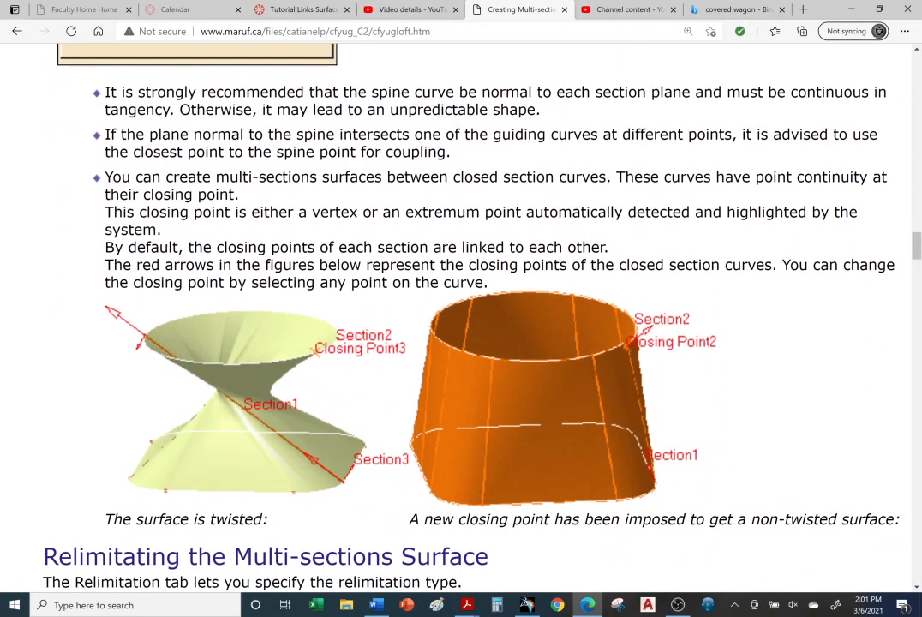
scroll(167, 251, down, 1)
scroll(164, 252, down, 1)
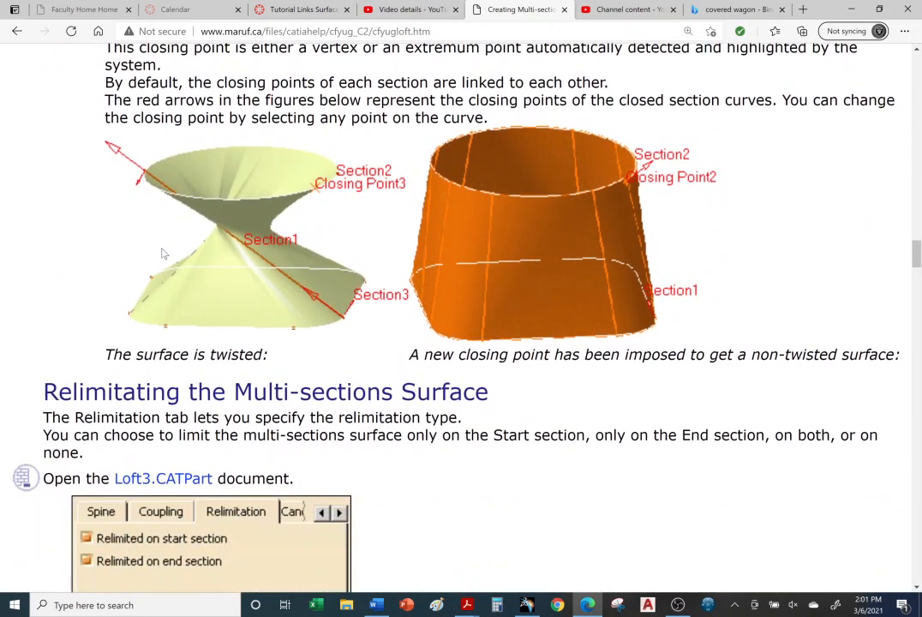
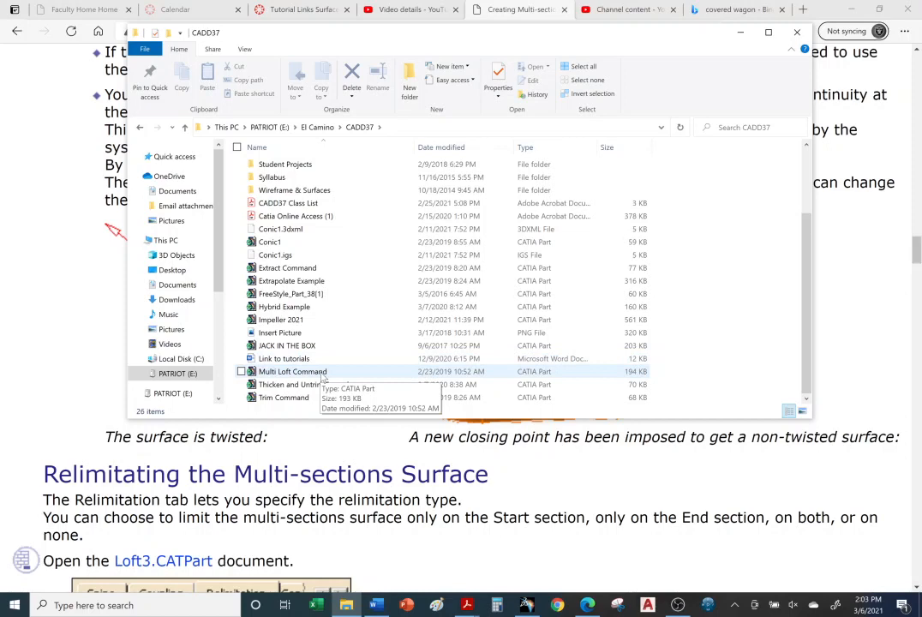
- Open the Multi Loft Command part from the CADD37 folder and hide the green transition surface between the rectangular and triangular extrusions
double_click(323, 374)
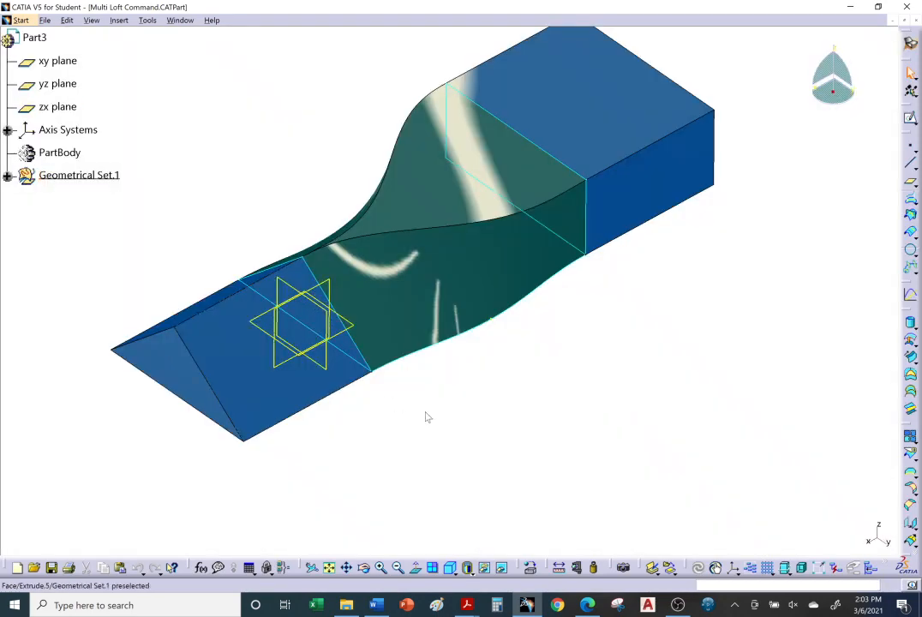
middle_drag(426, 416, 589, 215)
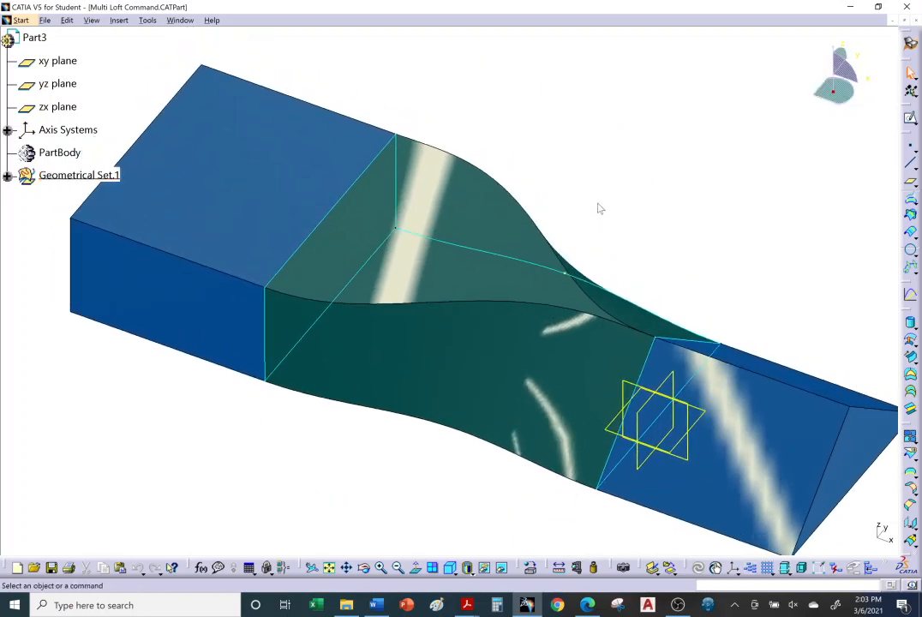
right_click(466, 320)
click(486, 345)
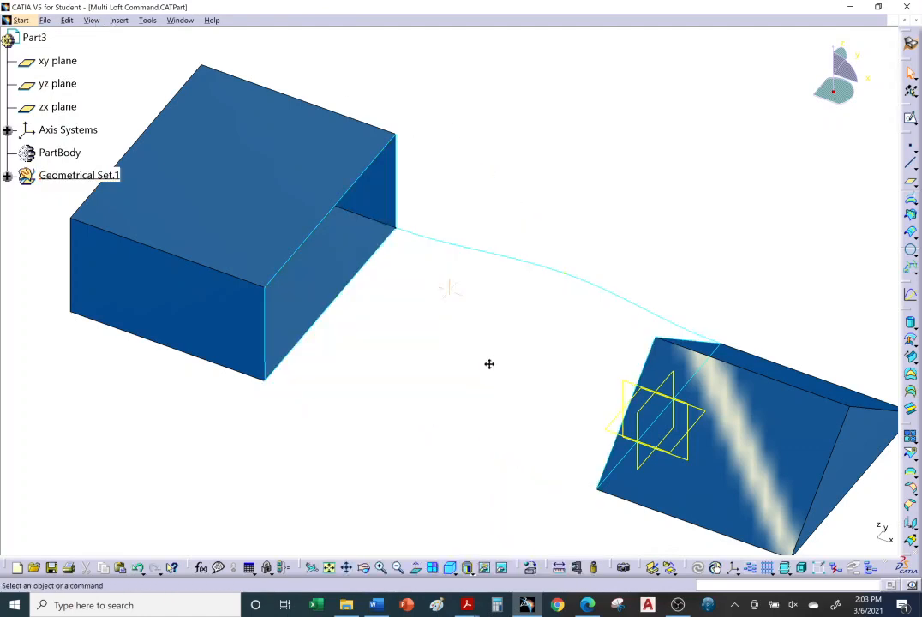
middle_drag(490, 364, 745, 288)
middle_drag(686, 326, 463, 325)
middle_drag(350, 266, 337, 321)
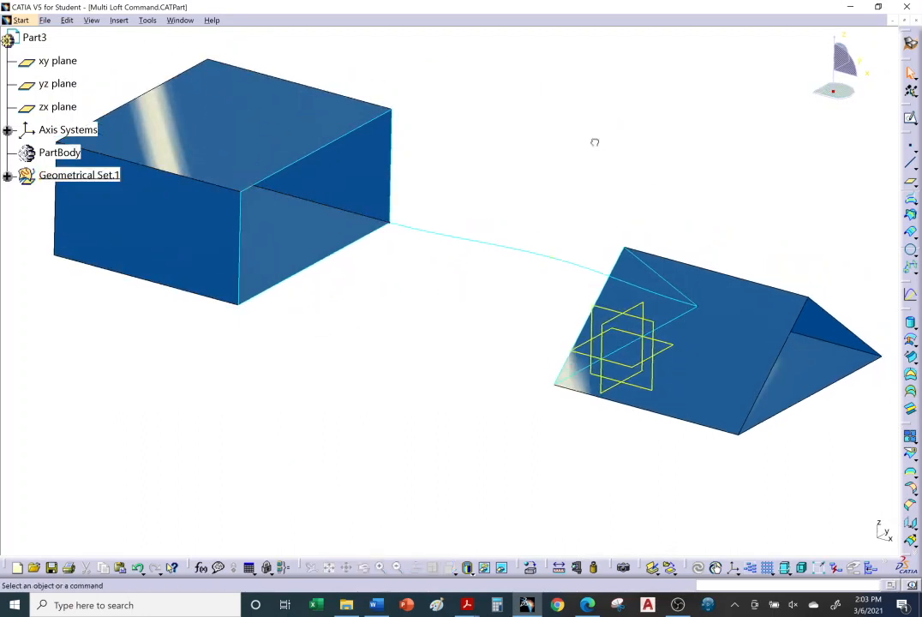
- Start a multi-sections surface using the rectangular Boundary.1 and triangular Boundary.2 as sections, and preview it
click(912, 394)
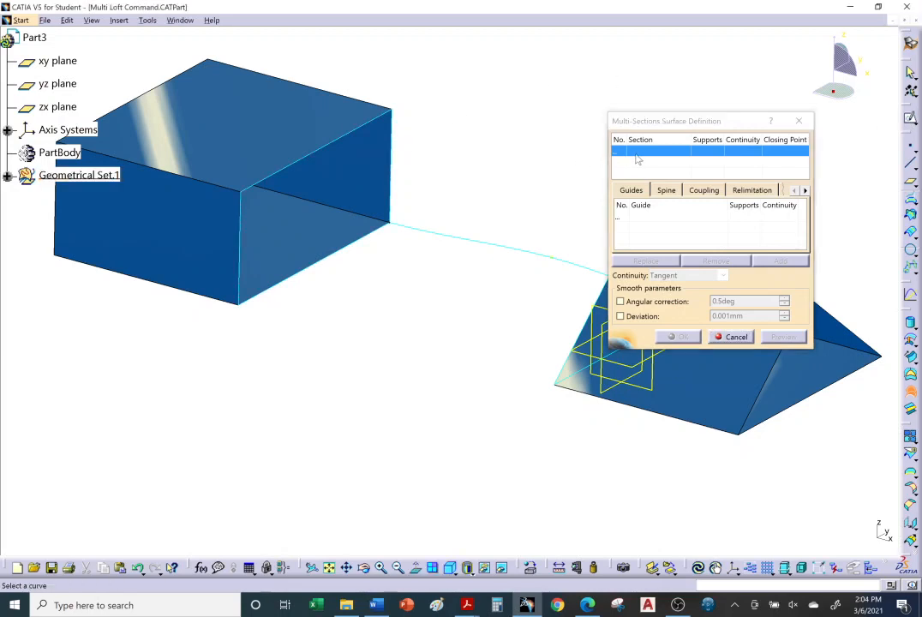
click(399, 149)
middle_drag(430, 191, 481, 181)
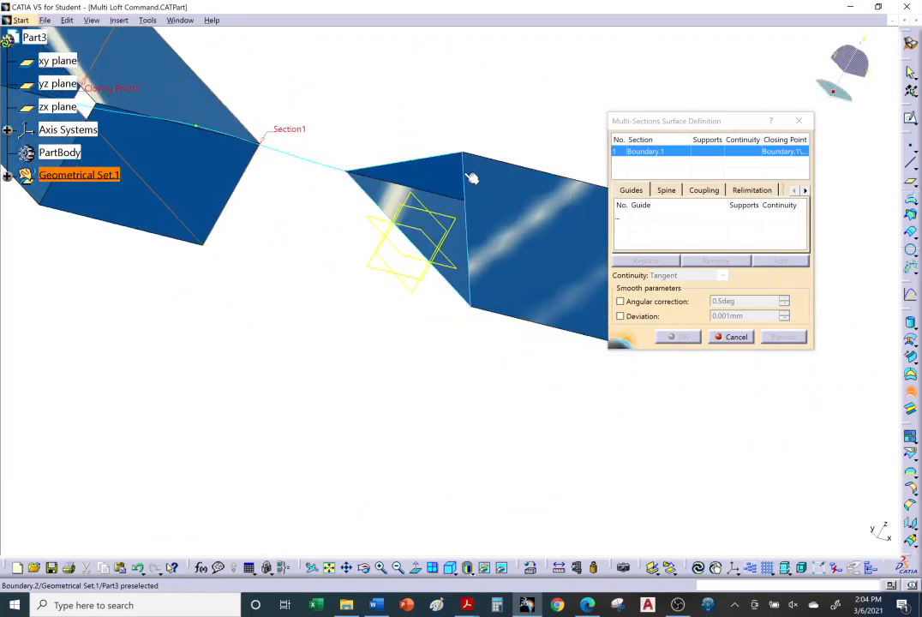
click(463, 173)
middle_drag(469, 304, 343, 311)
click(782, 338)
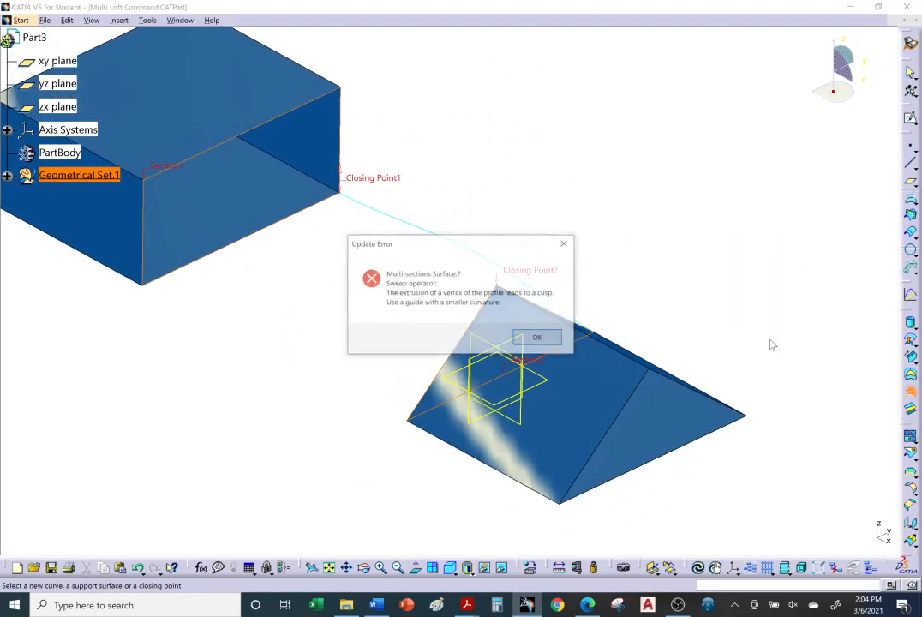
click(537, 341)
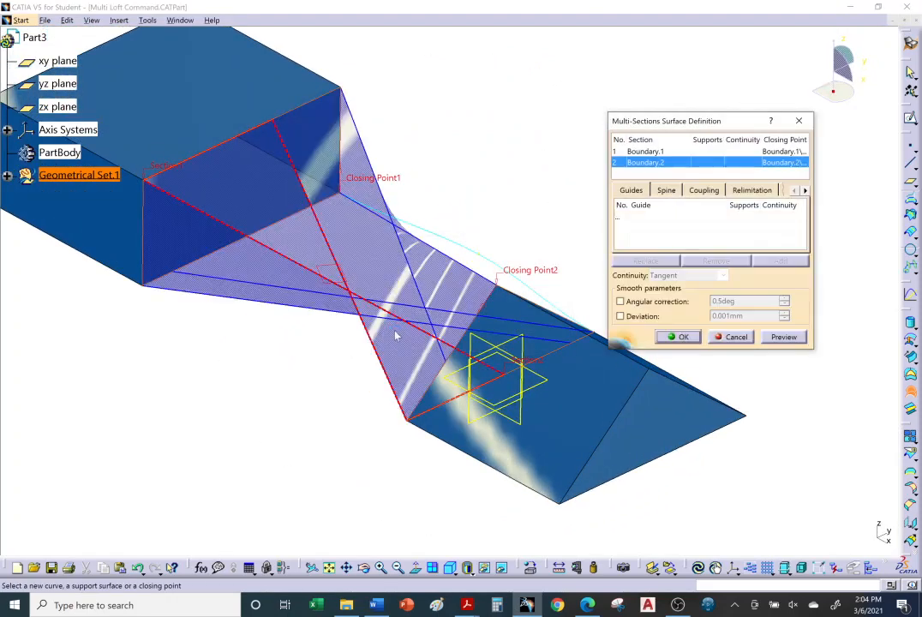
- Replace the triangular section's closing point with the corner vertex at the end of the spline, and preview the surface
middle_drag(311, 275, 456, 307)
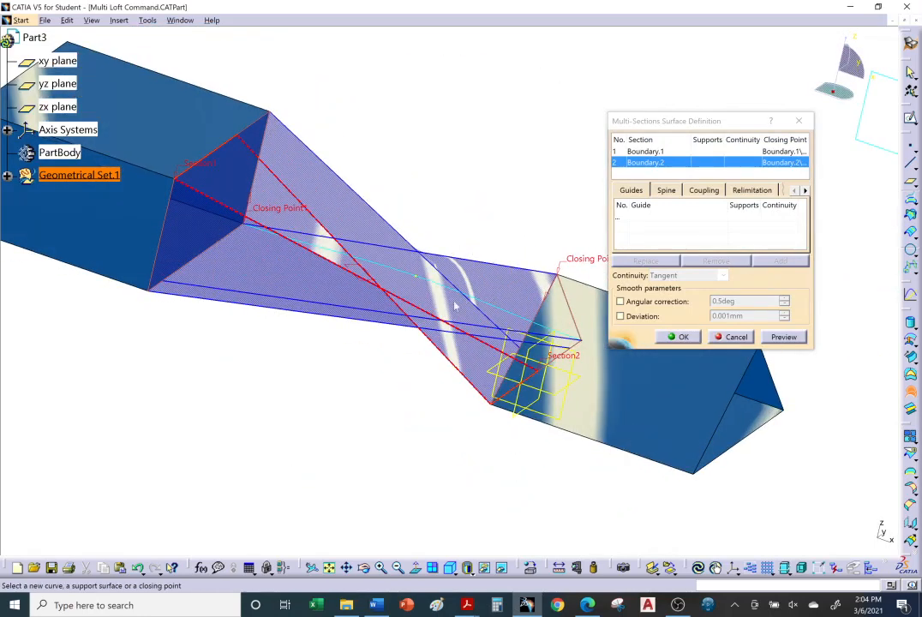
middle_drag(390, 343, 476, 377)
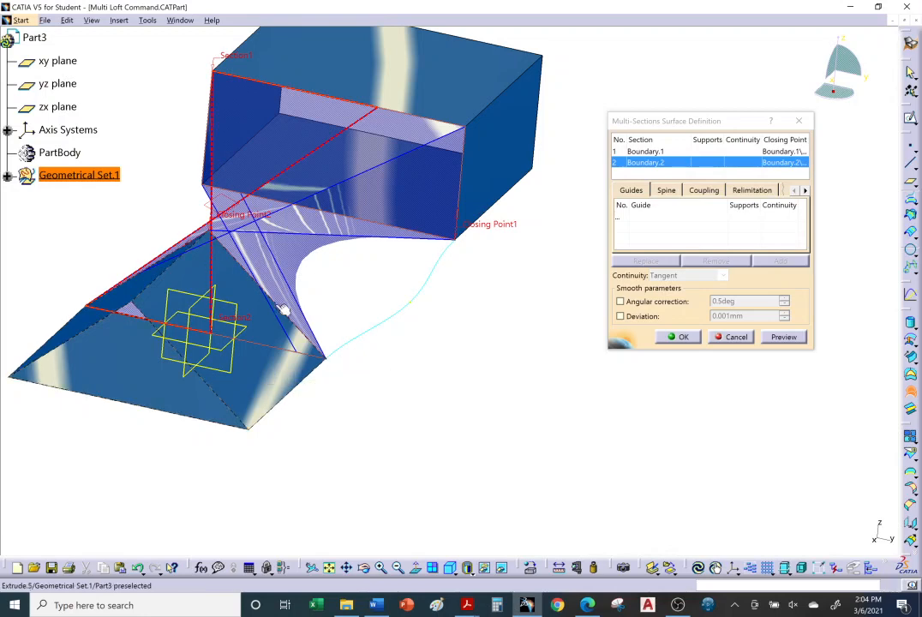
middle_drag(283, 311, 196, 179)
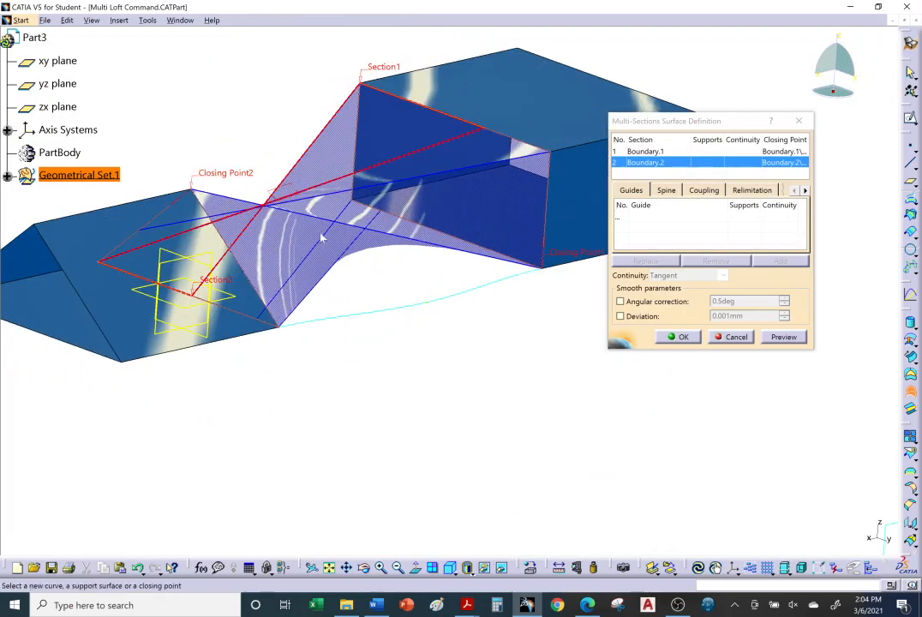
middle_drag(321, 238, 208, 214)
right_click(206, 213)
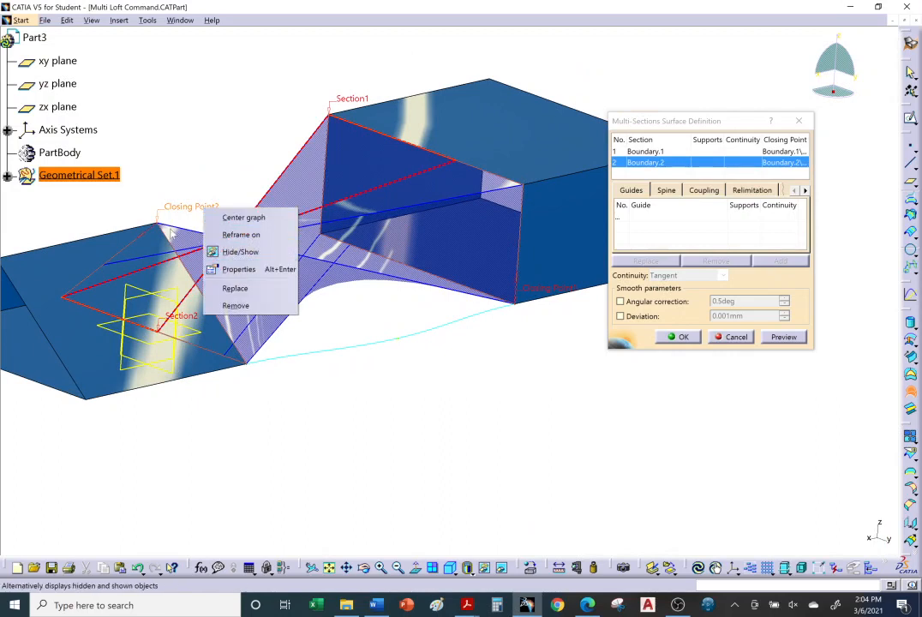
click(241, 288)
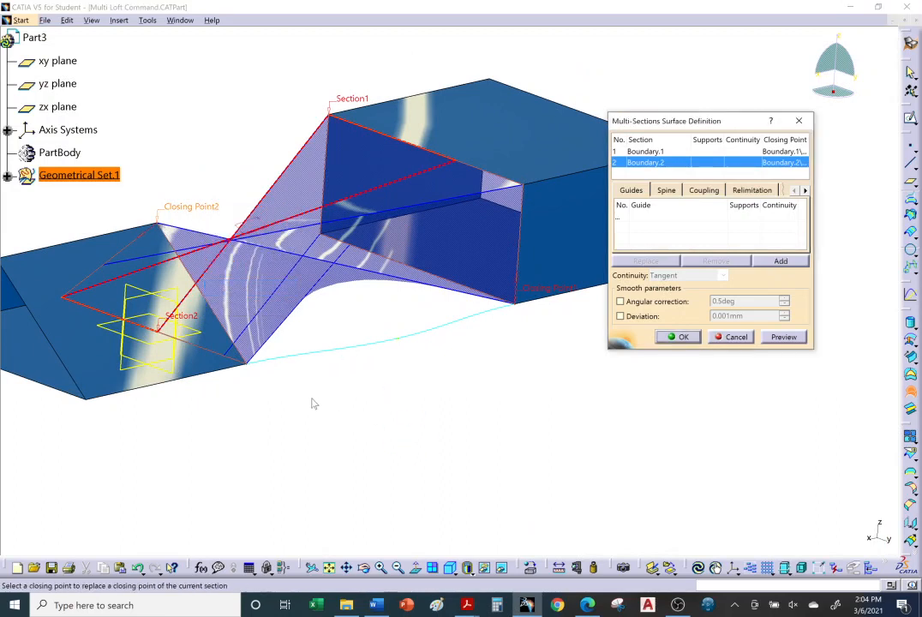
click(251, 363)
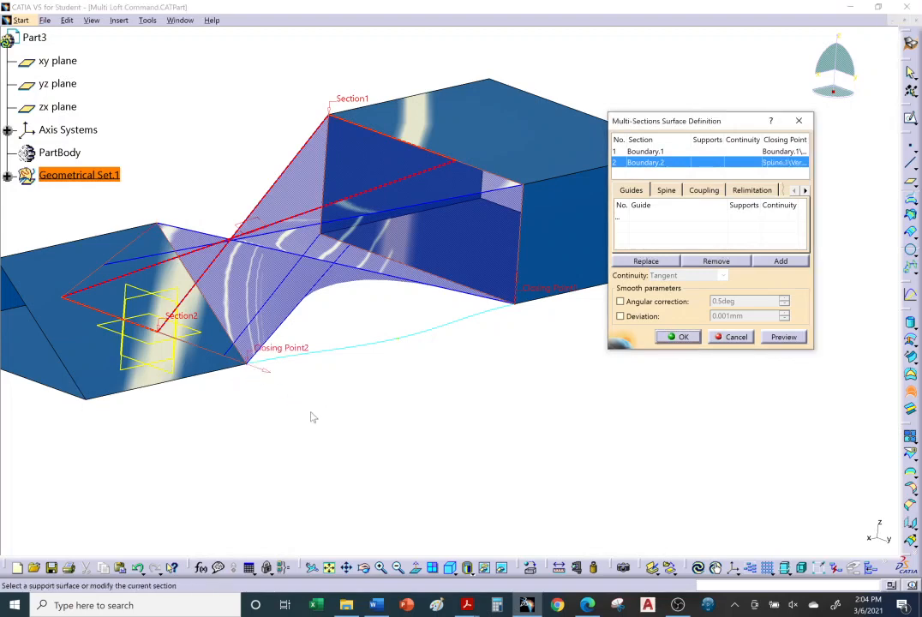
drag(698, 126, 778, 166)
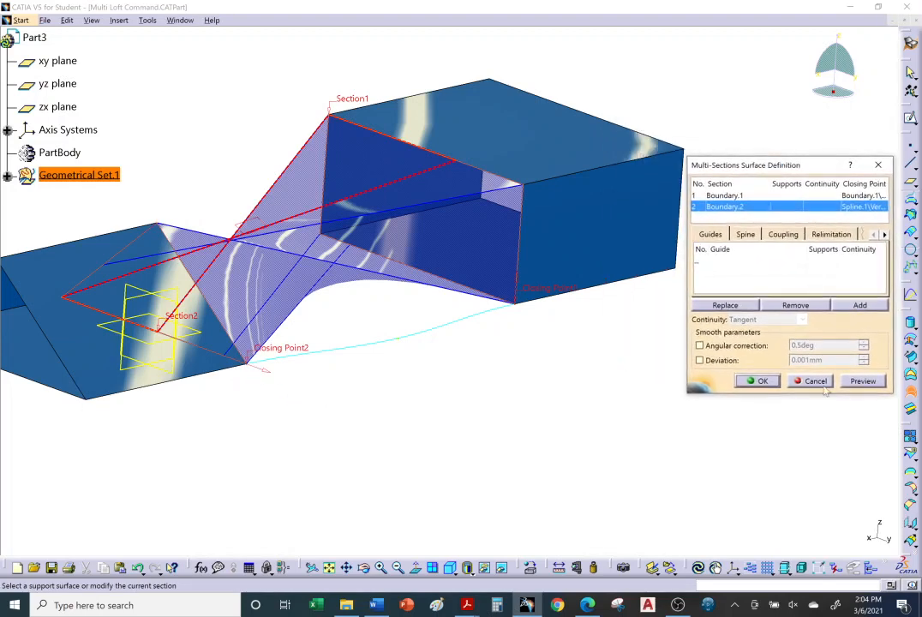
click(863, 380)
- Open the coupling settings of the multi-sections surface and enlarge its definition dialog
middle_drag(377, 313, 268, 254)
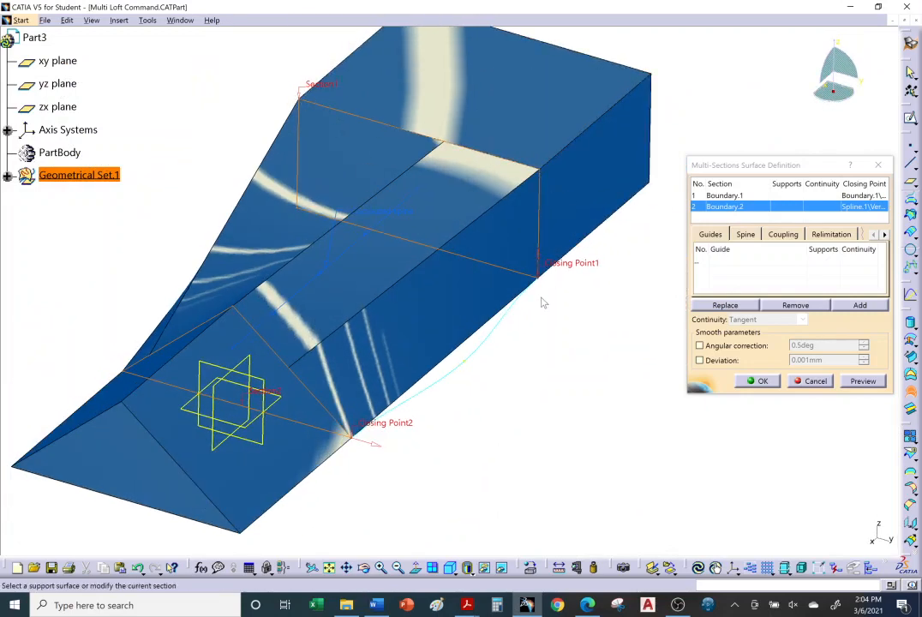
middle_drag(175, 335, 414, 347)
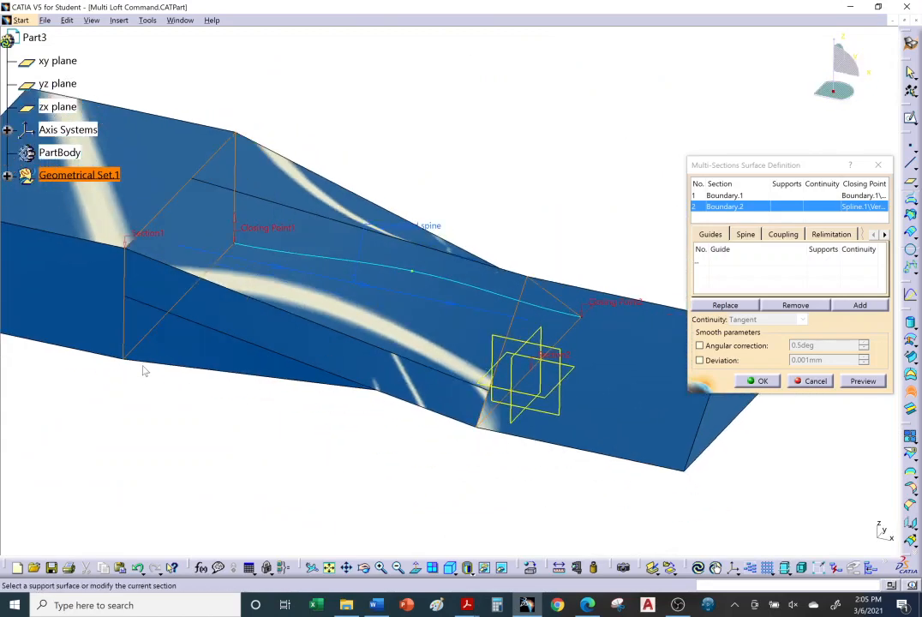
middle_drag(476, 441, 416, 384)
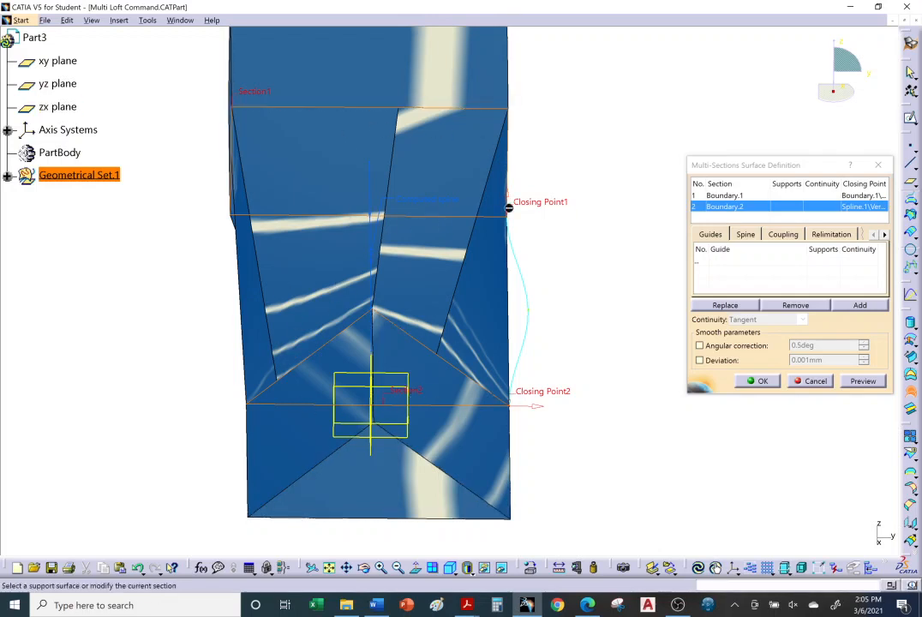
middle_drag(542, 415, 590, 366)
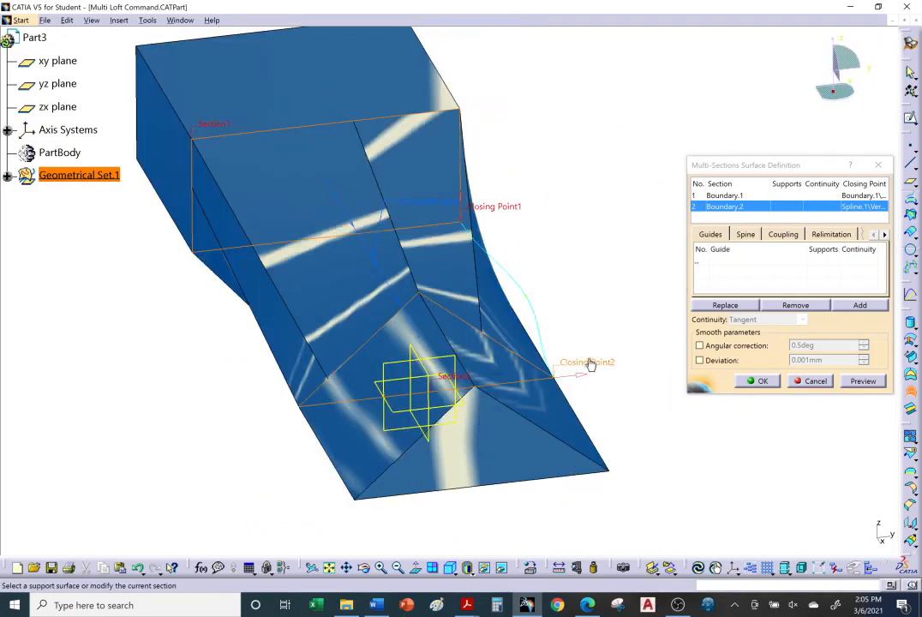
click(781, 236)
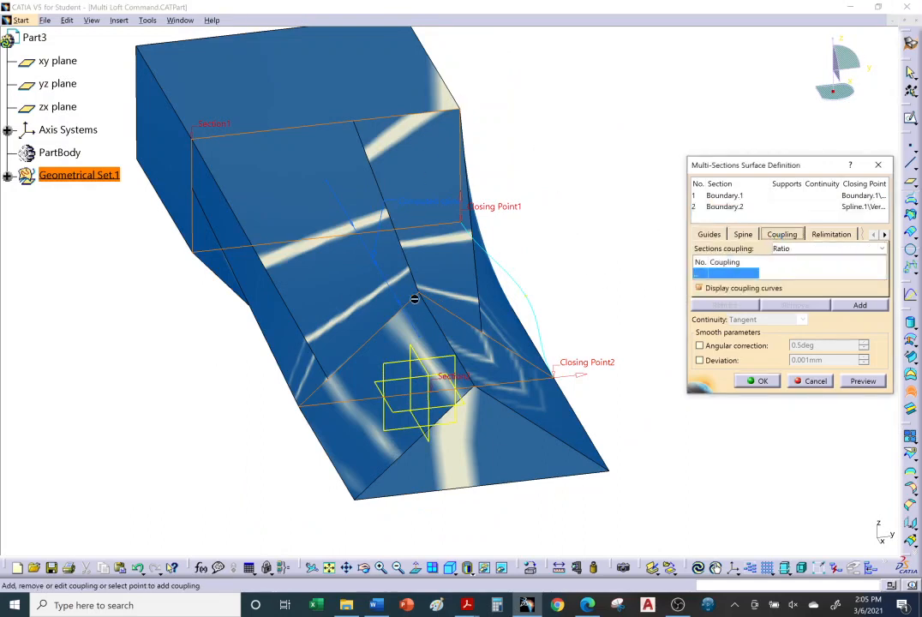
middle_drag(432, 301, 613, 268)
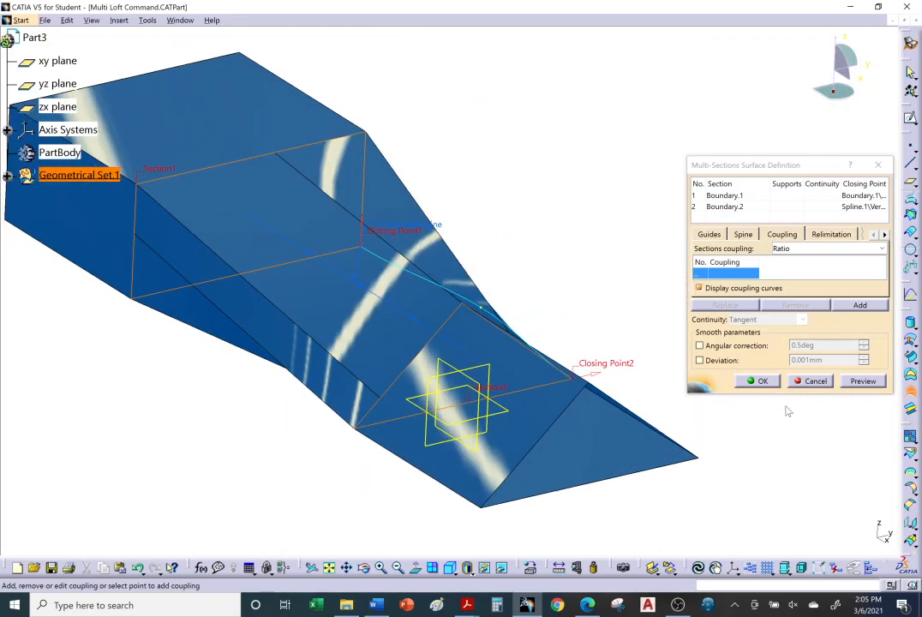
drag(783, 395, 783, 461)
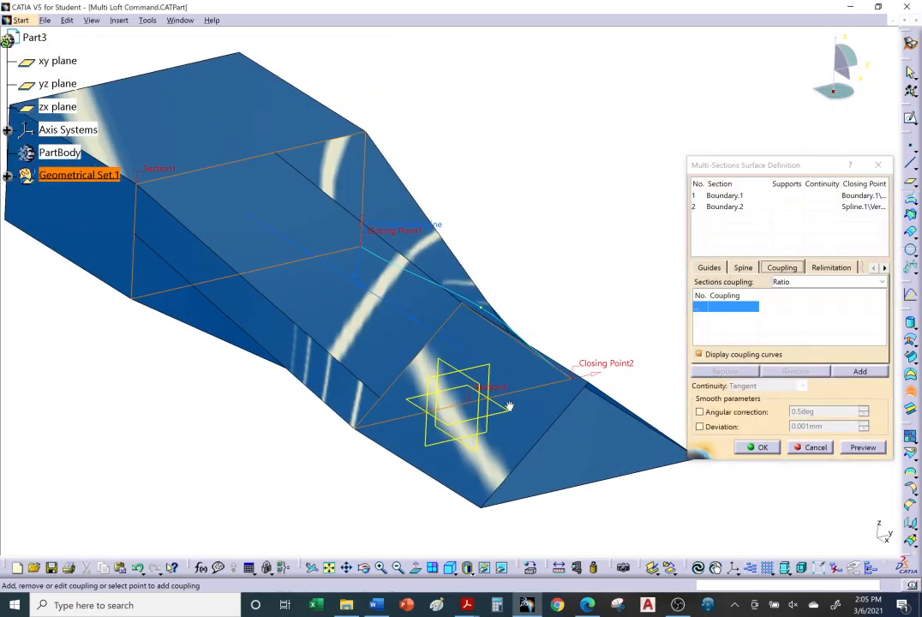
middle_drag(507, 406, 542, 297)
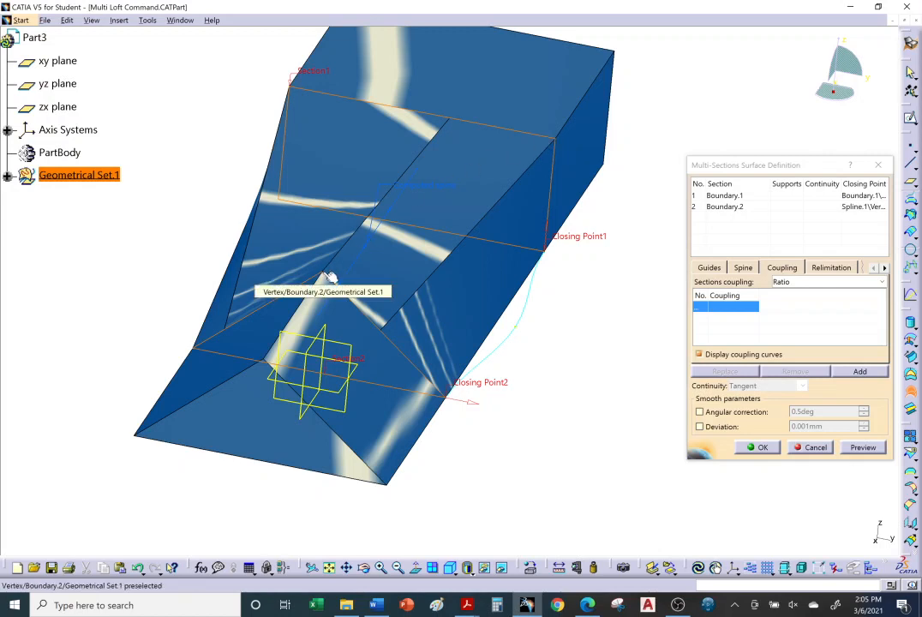
click(719, 310)
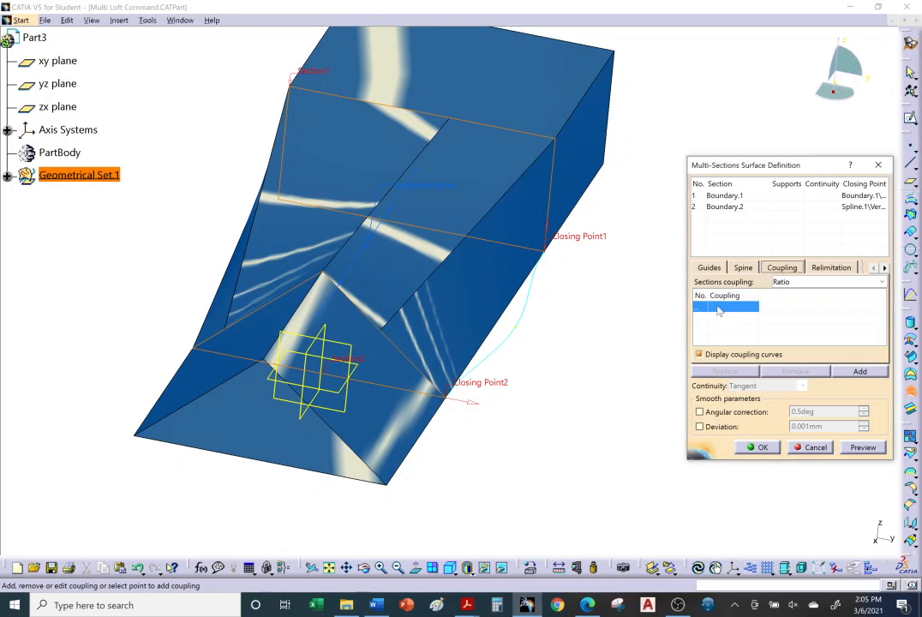
click(561, 144)
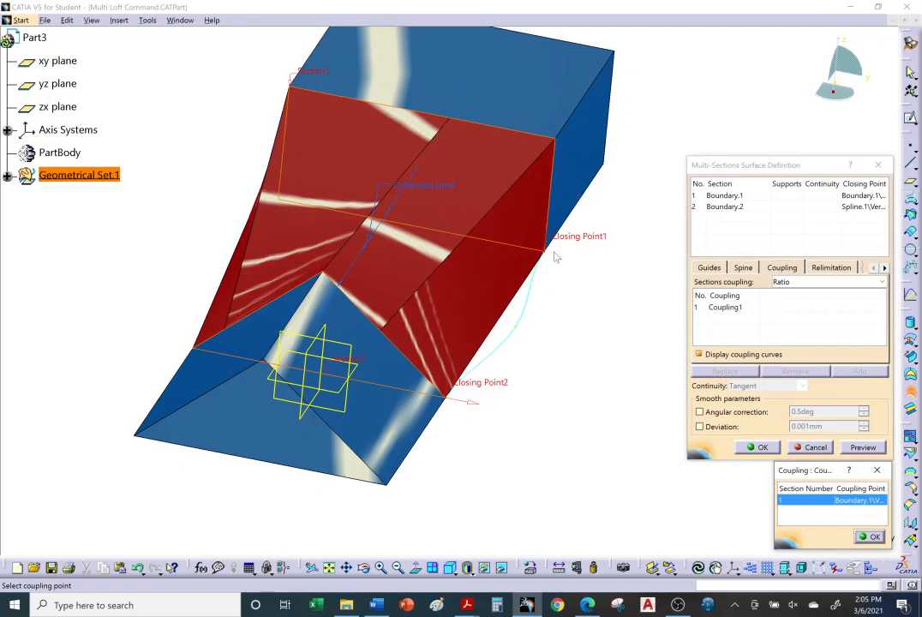
click(717, 198)
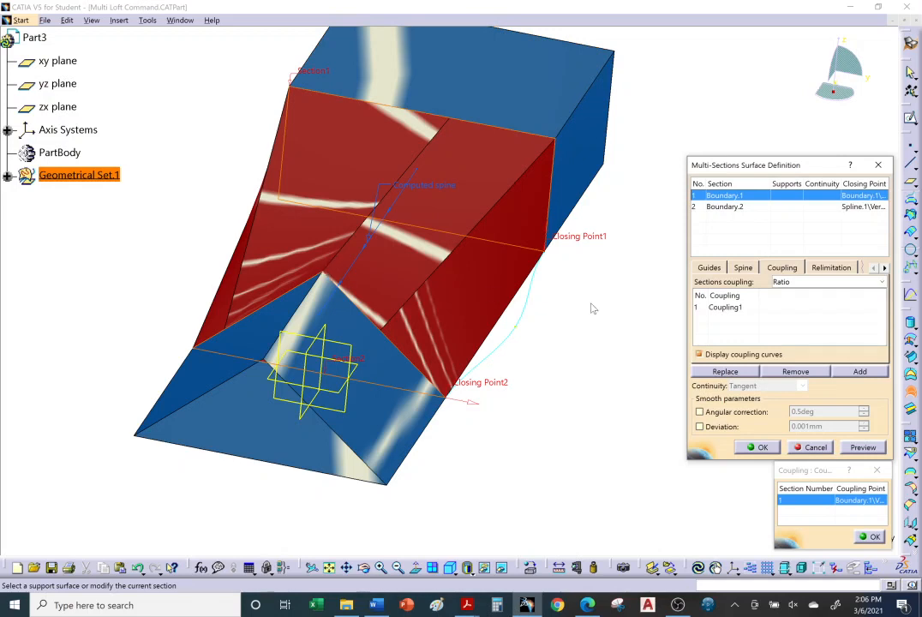
click(737, 310)
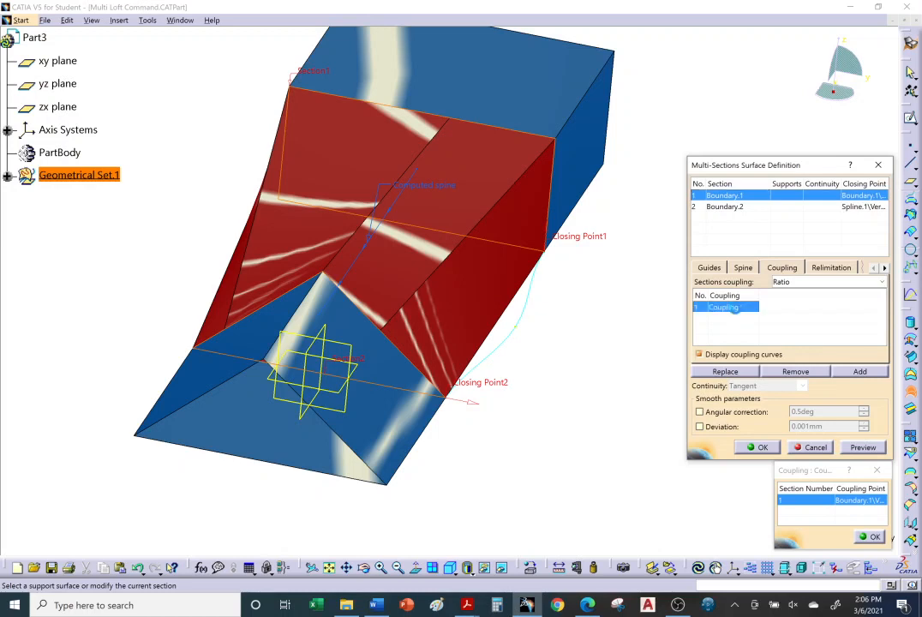
drag(851, 470, 674, 258)
click(691, 327)
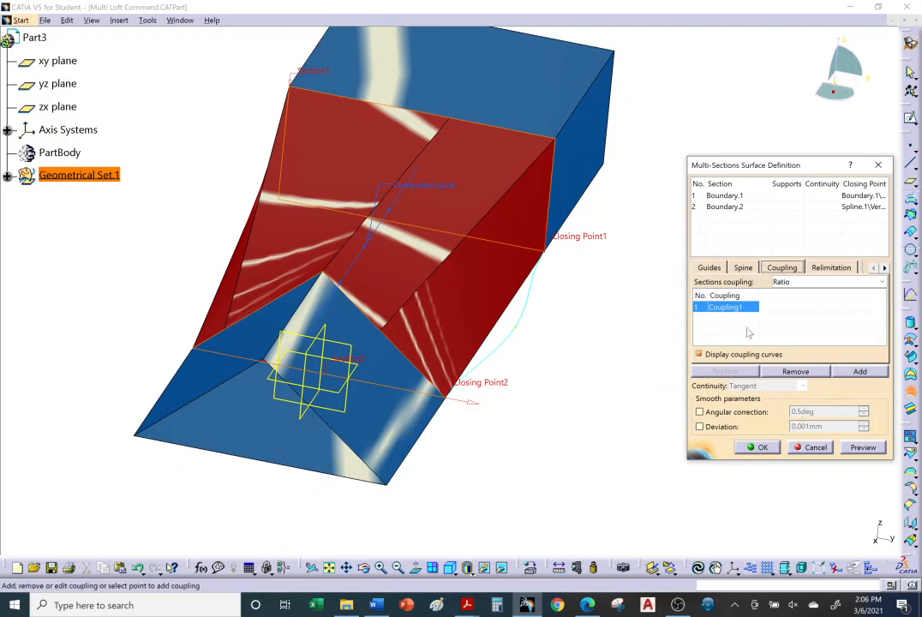
click(785, 373)
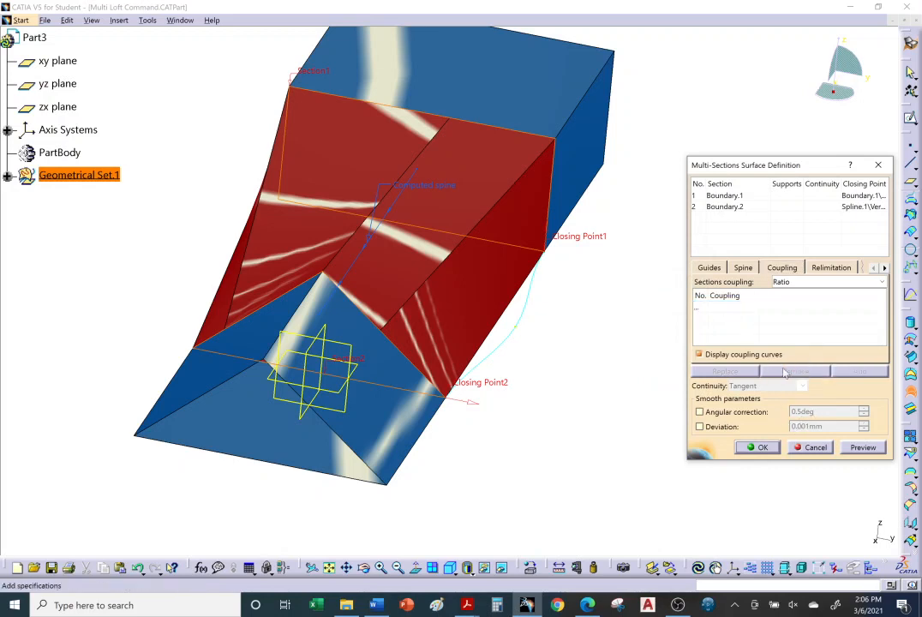
- Add two couplings joining each upper corner of the rectangular section to the apex of the triangular section
click(714, 308)
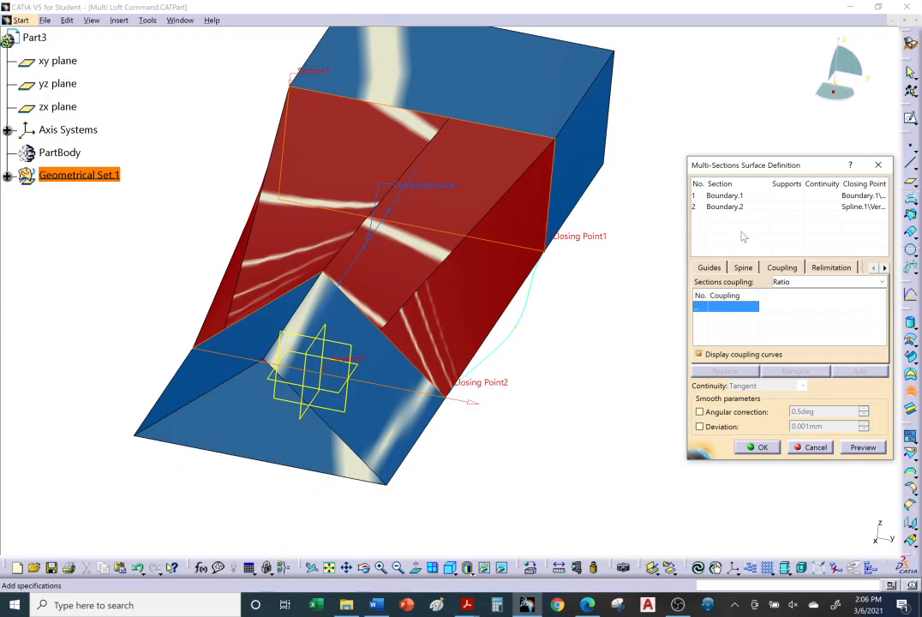
click(784, 267)
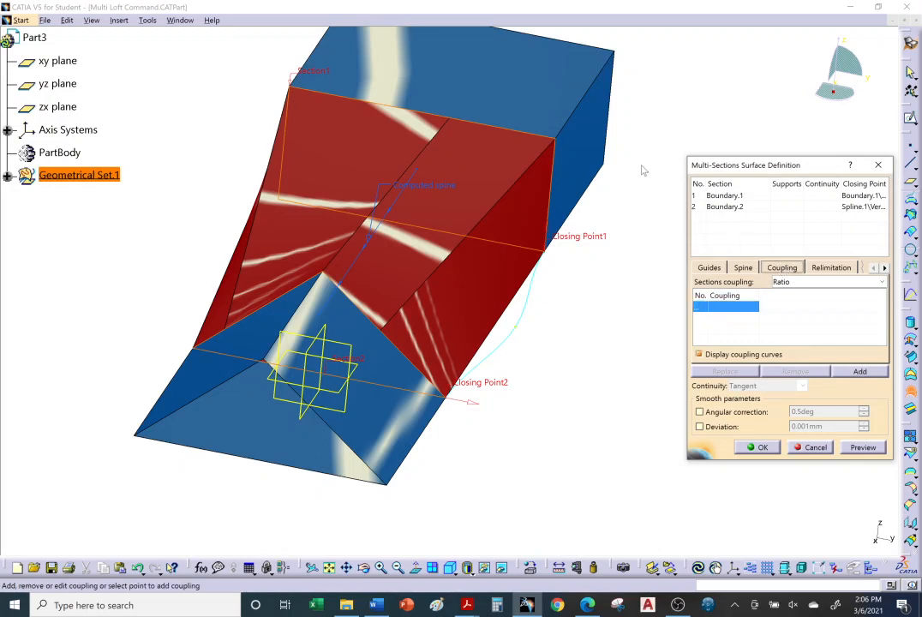
click(553, 138)
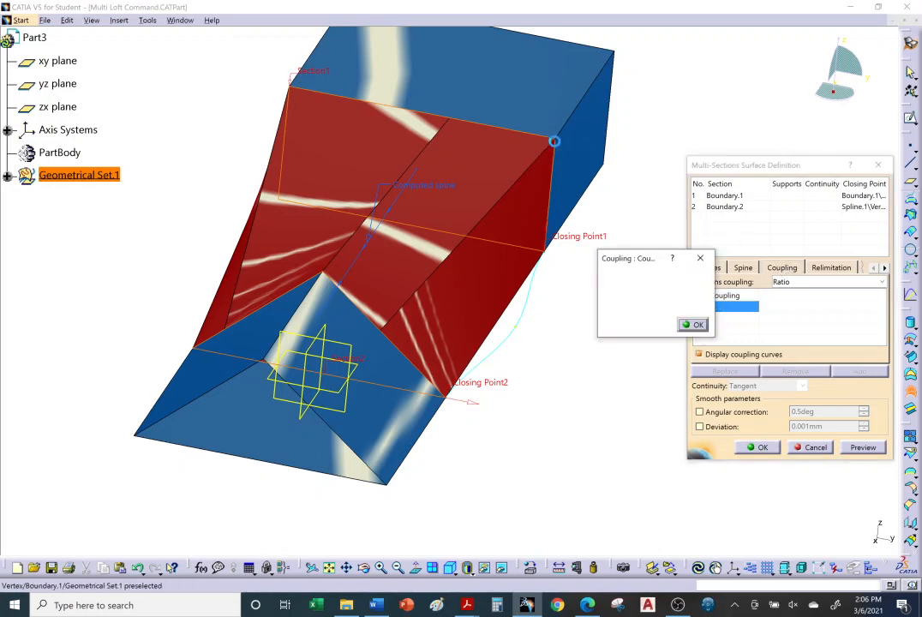
click(324, 275)
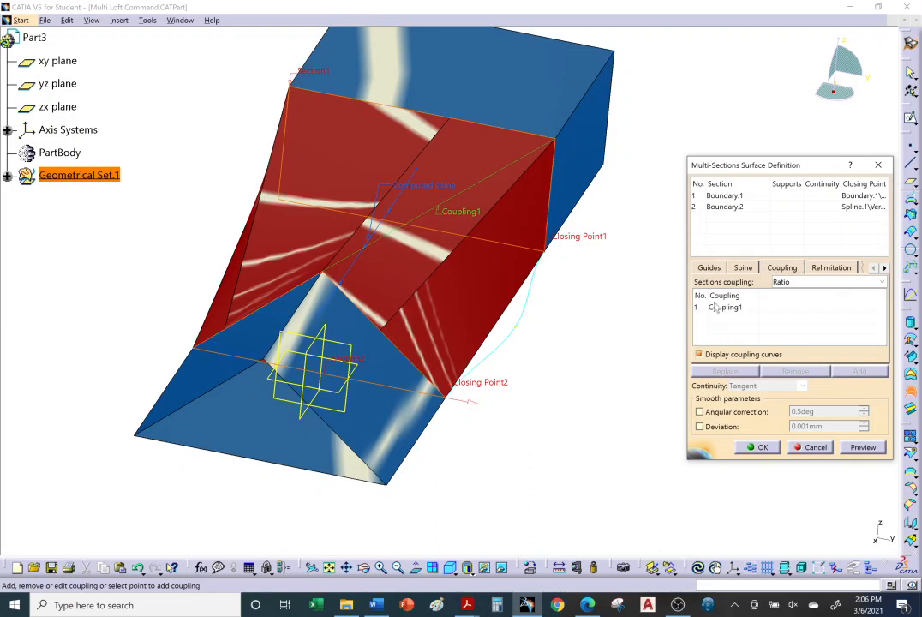
click(295, 92)
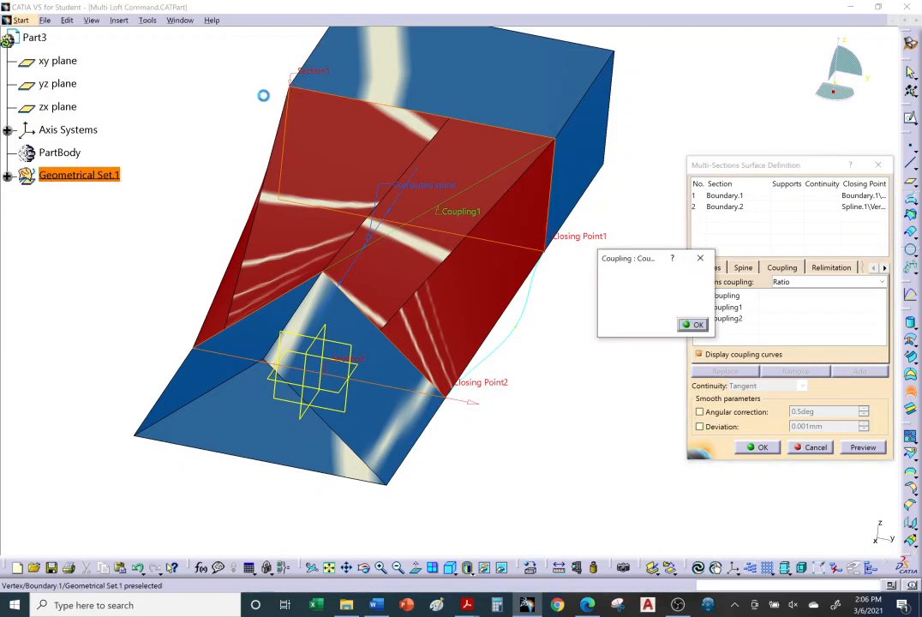
click(318, 275)
- Couple the rectangle's remaining lower corner to the triangle's matching base corner, preview, and create the multi-sections surface
middle_drag(318, 275, 564, 299)
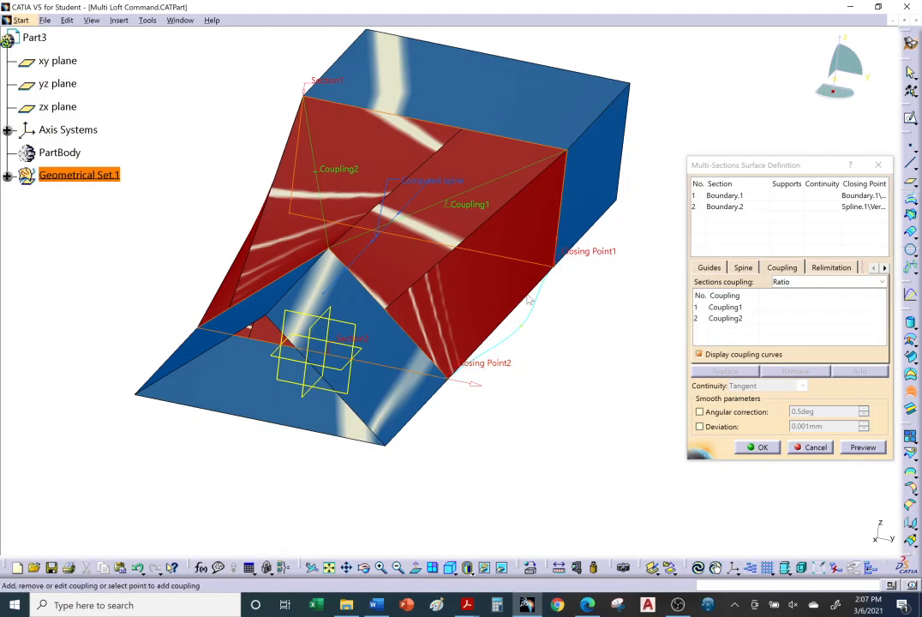
middle_drag(556, 272, 206, 308)
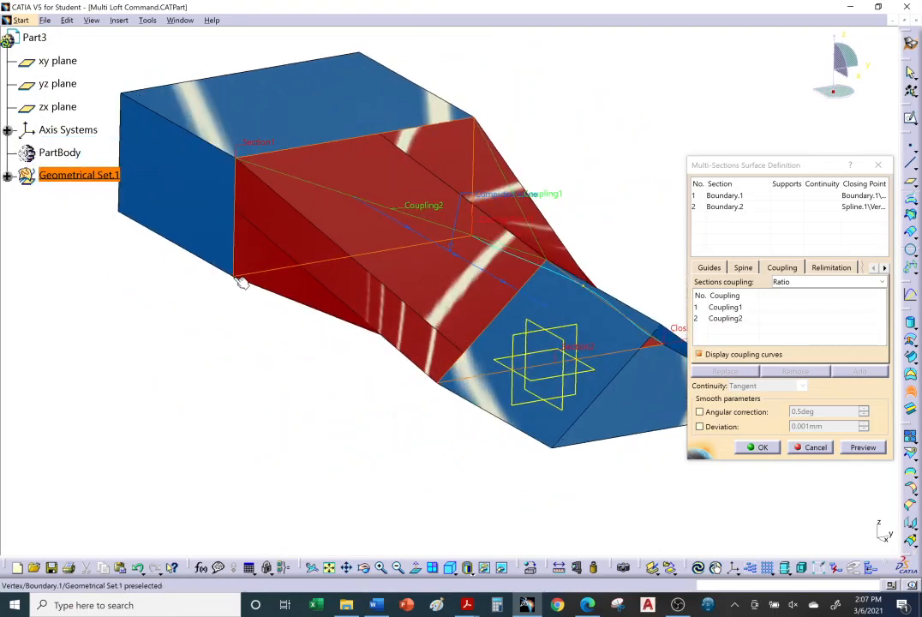
click(232, 277)
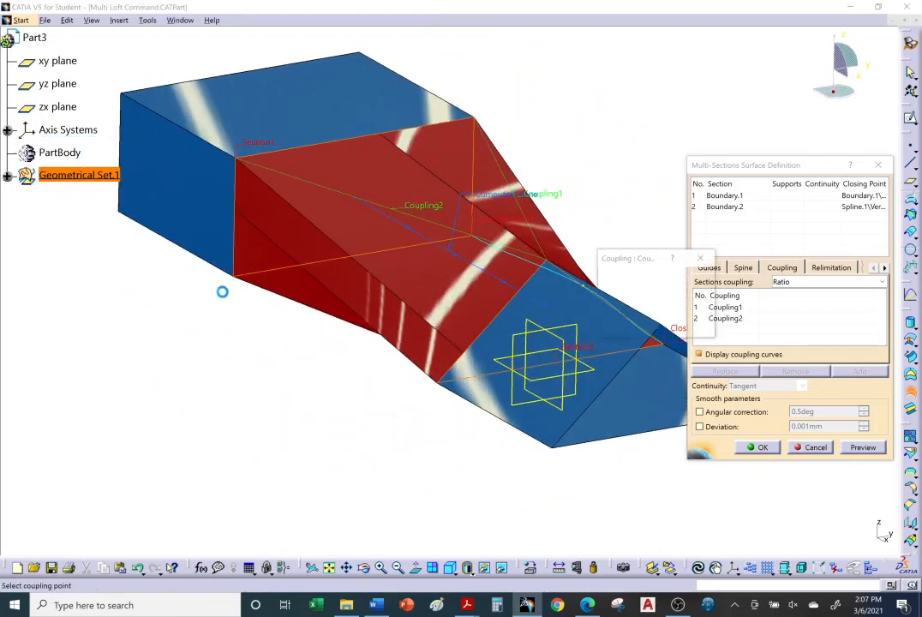
click(439, 383)
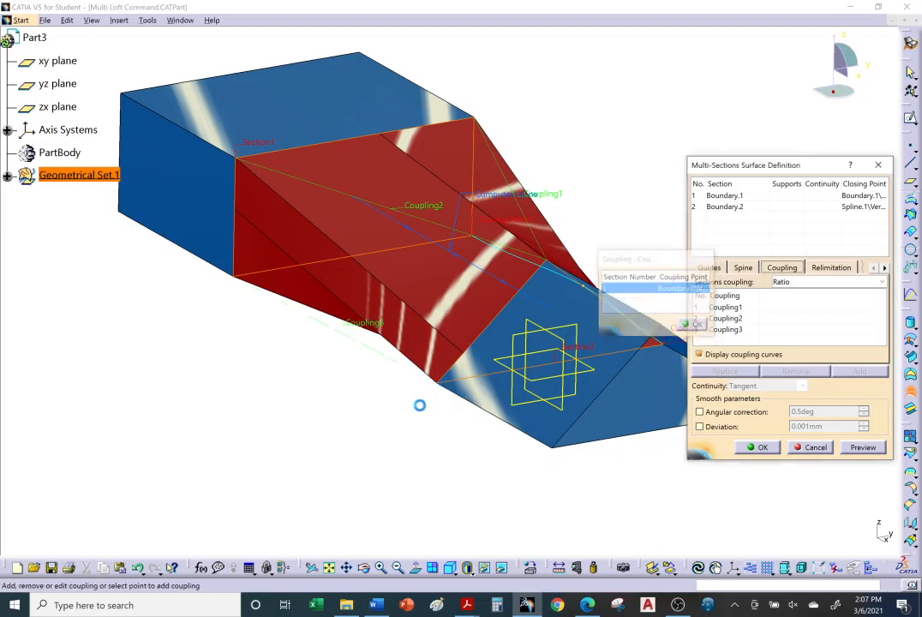
middle_drag(353, 303, 303, 265)
middle_drag(470, 241, 275, 367)
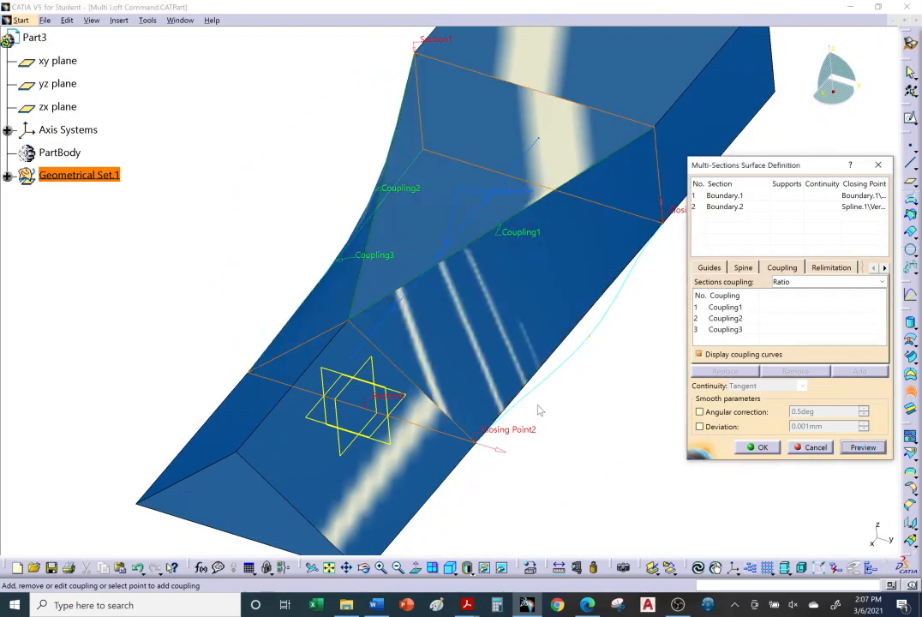
click(761, 448)
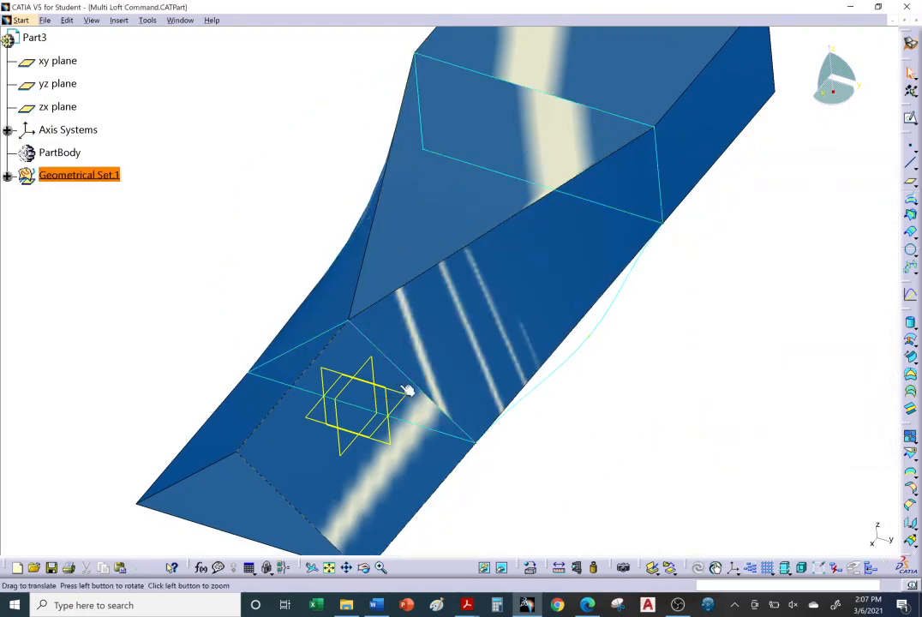
- Change the fill colour of Multi-sections Surface.7 to a greyish teal from the basic colours
middle_drag(410, 389, 359, 385)
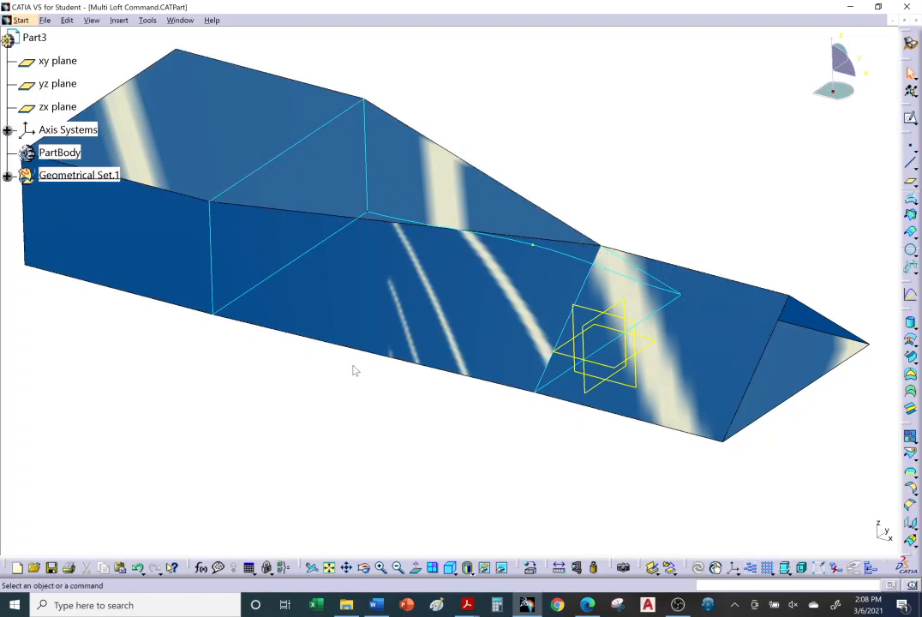
middle_drag(373, 294, 197, 249)
click(7, 176)
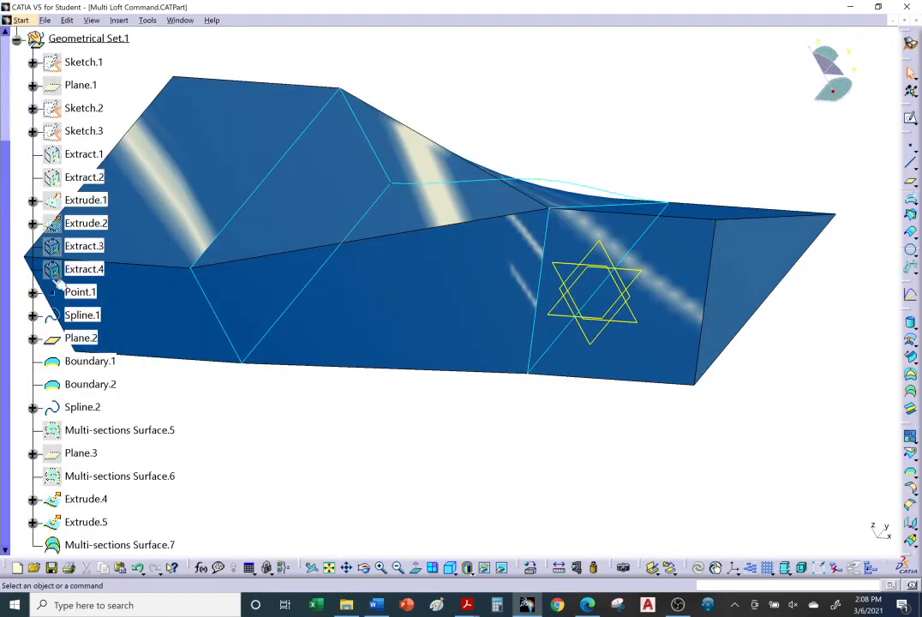
scroll(81, 334, down, 4)
click(94, 282)
right_click(94, 288)
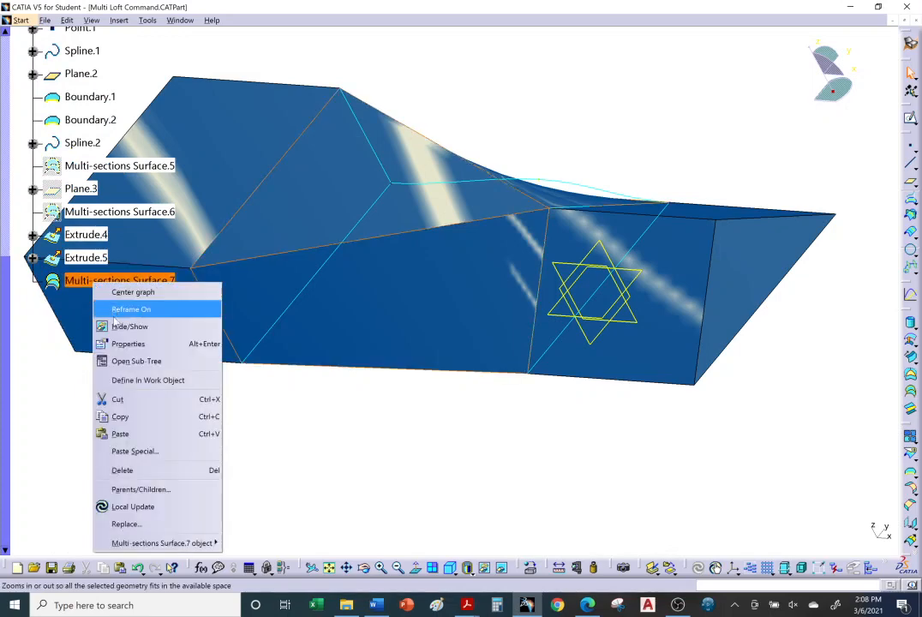
click(120, 341)
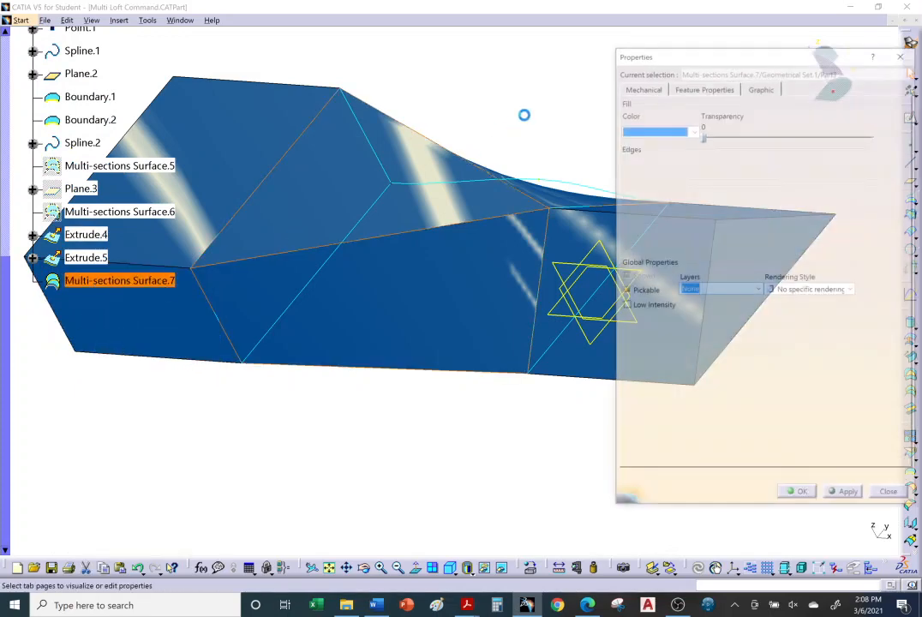
click(686, 128)
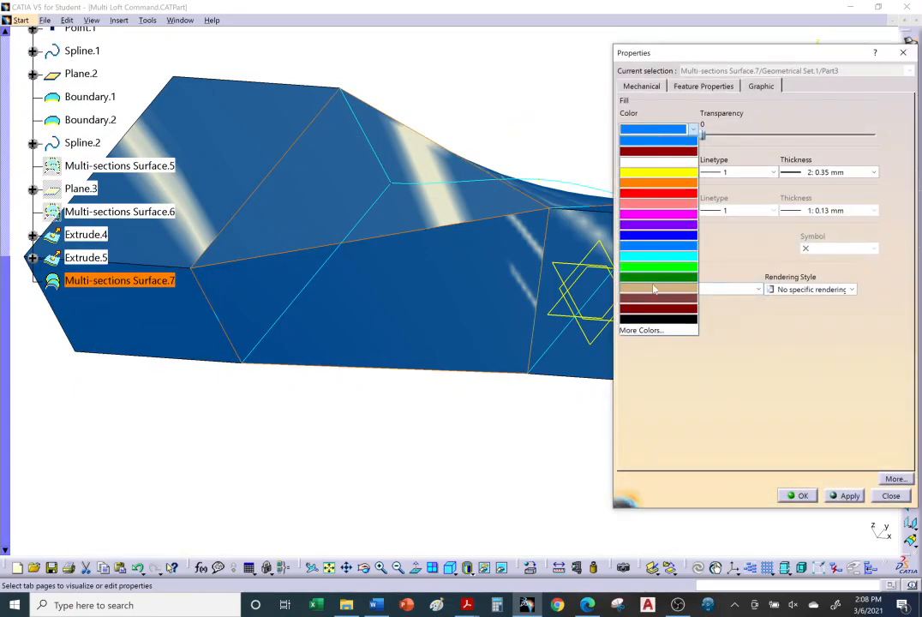
click(641, 330)
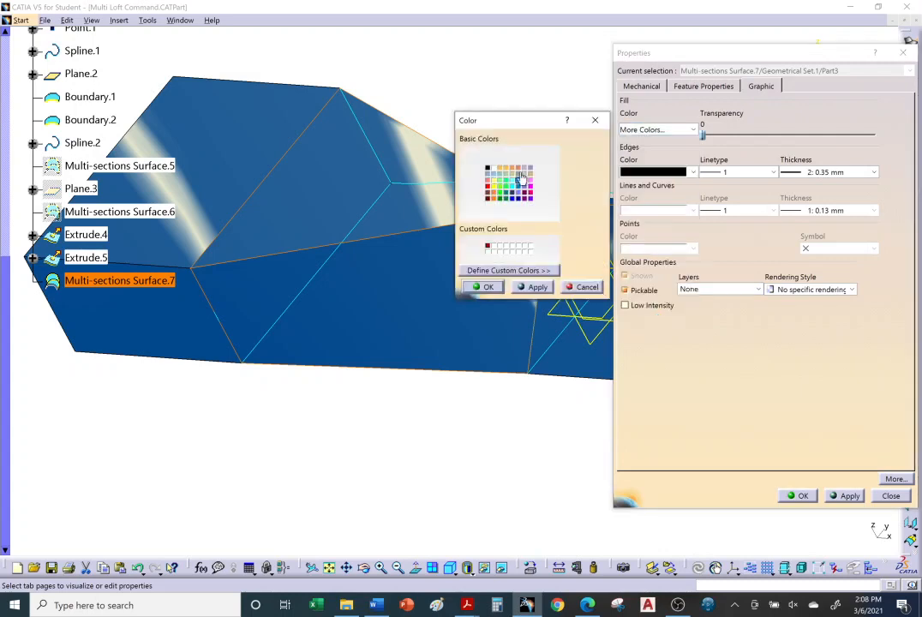
click(488, 287)
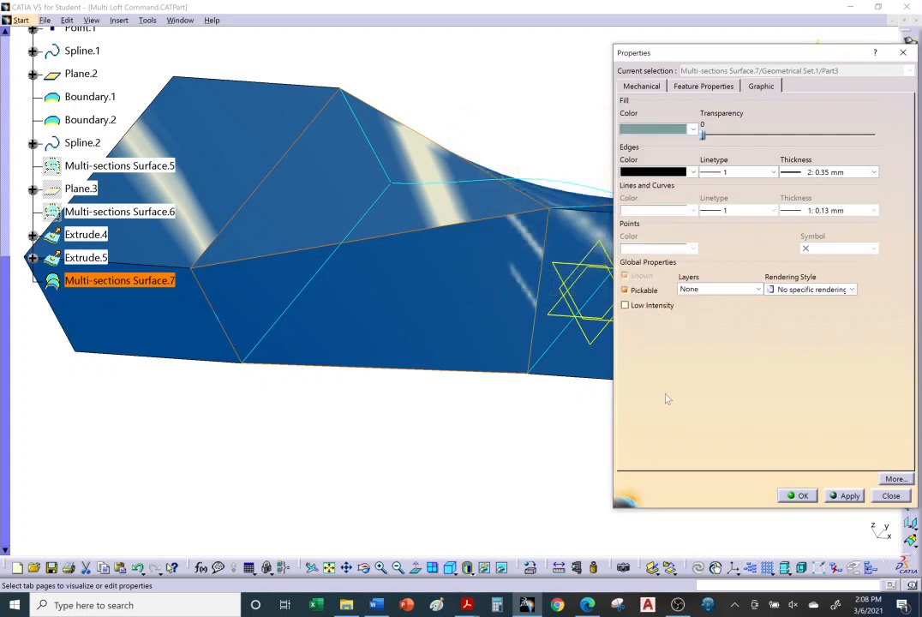
click(799, 495)
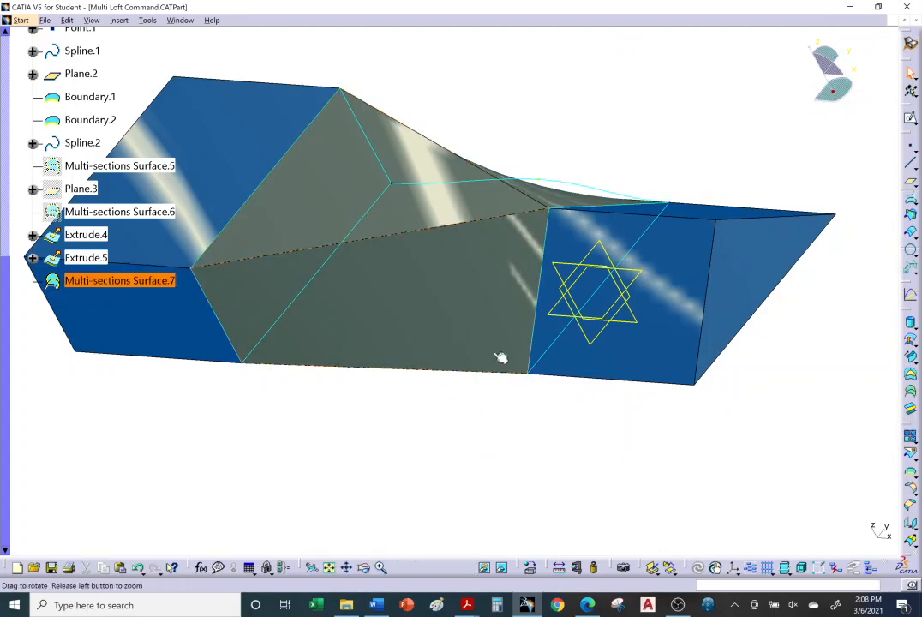
middle_drag(496, 358, 264, 413)
middle_drag(309, 436, 388, 260)
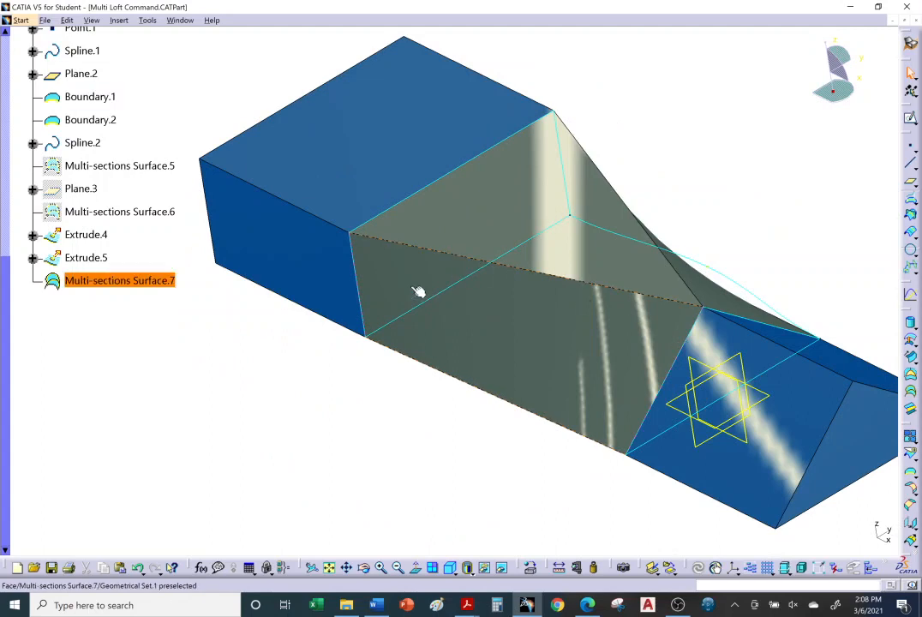
middle_drag(669, 365, 490, 338)
middle_drag(562, 316, 571, 311)
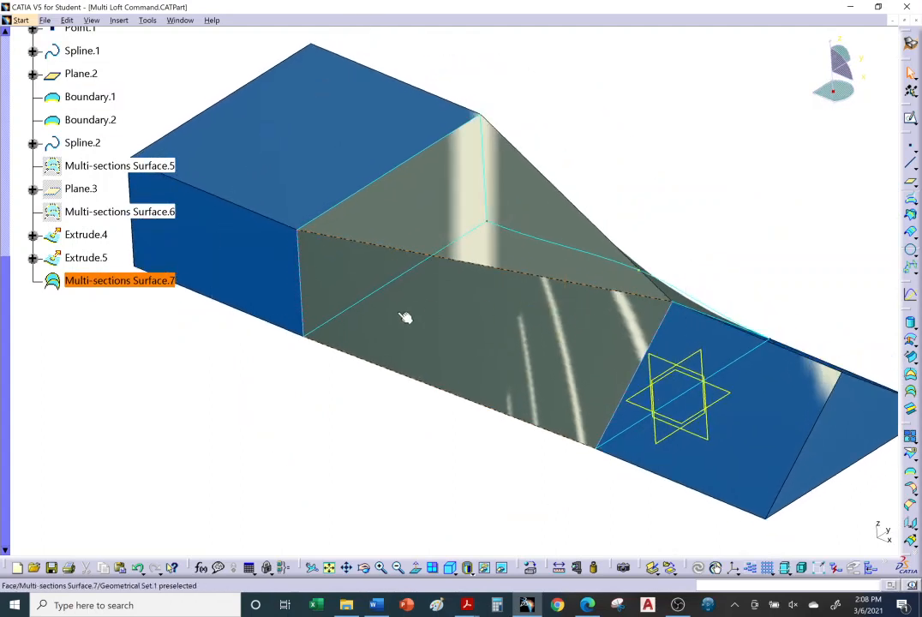
- Edit Multi-sections Surface.7 and set Extrude.4 as the support of section Boundary.1 with Curvature continuity
double_click(443, 309)
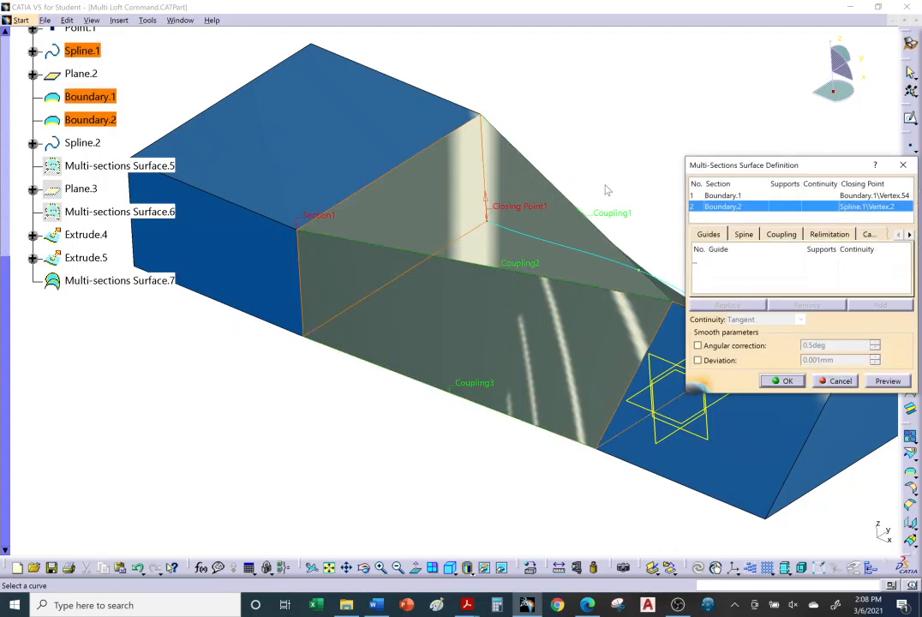
click(708, 196)
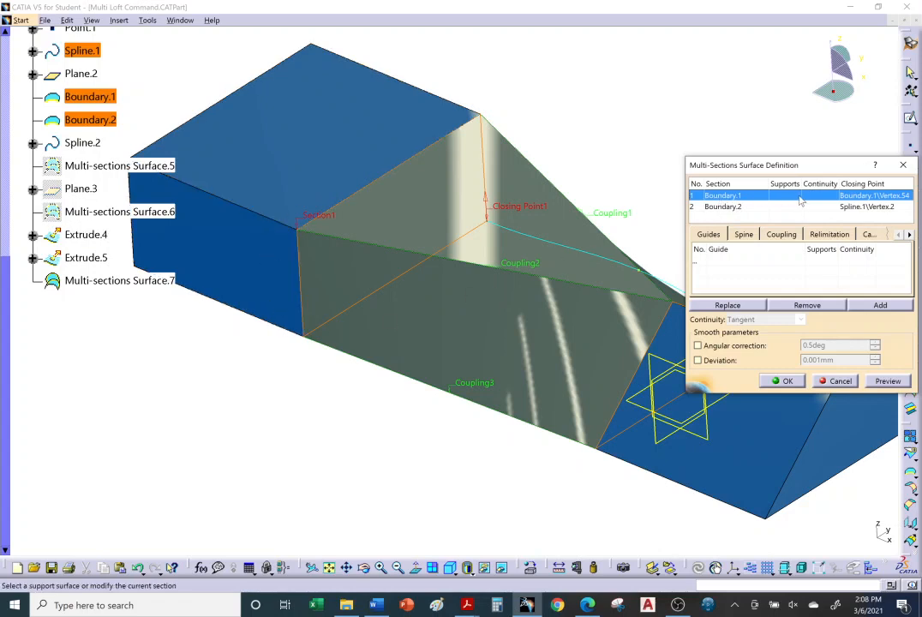
click(351, 146)
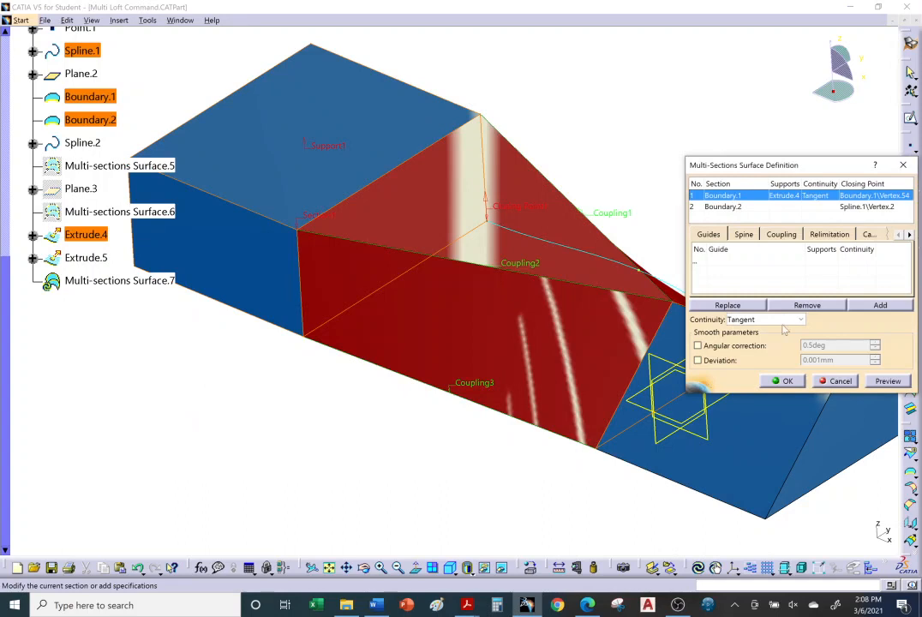
click(786, 319)
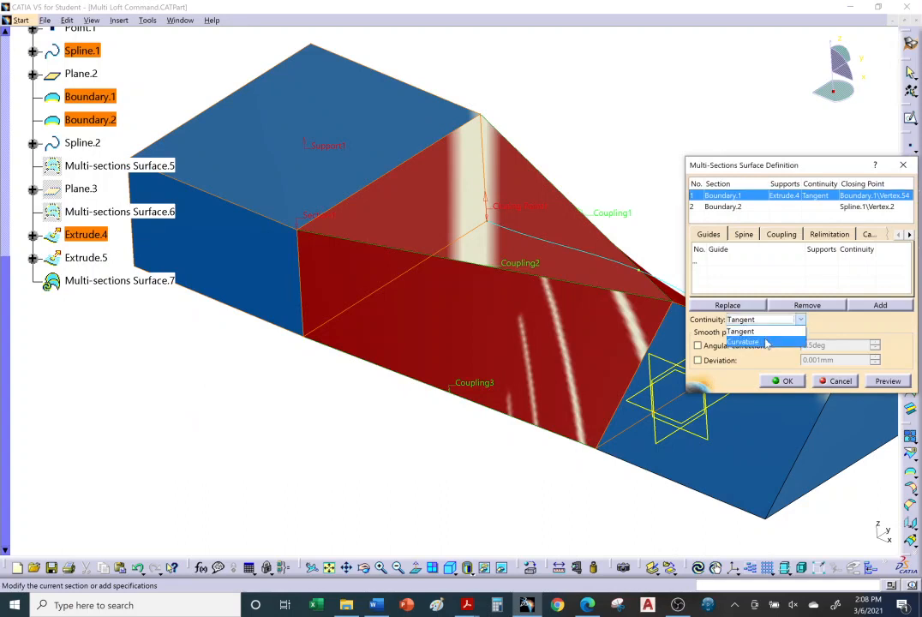
click(768, 342)
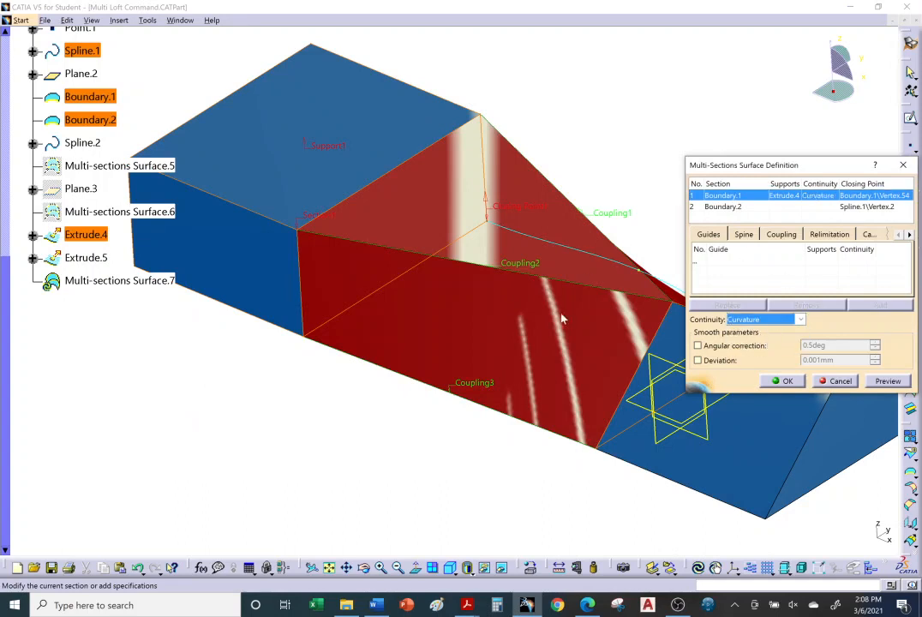
- Add Extrude.5 as the support of section Boundary.2 with Curvature continuity
middle_drag(494, 411, 350, 324)
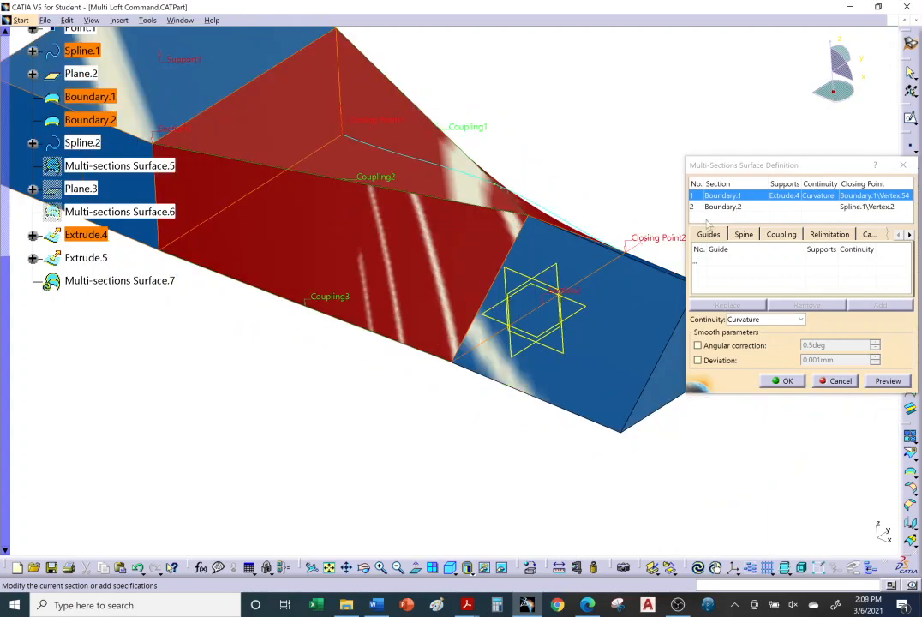
click(710, 209)
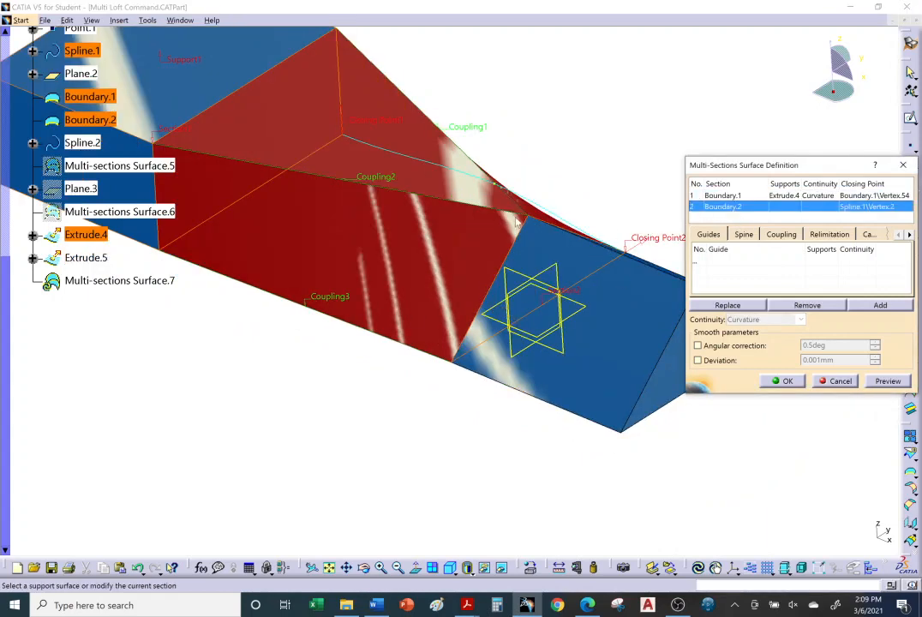
click(636, 314)
middle_drag(581, 396, 469, 452)
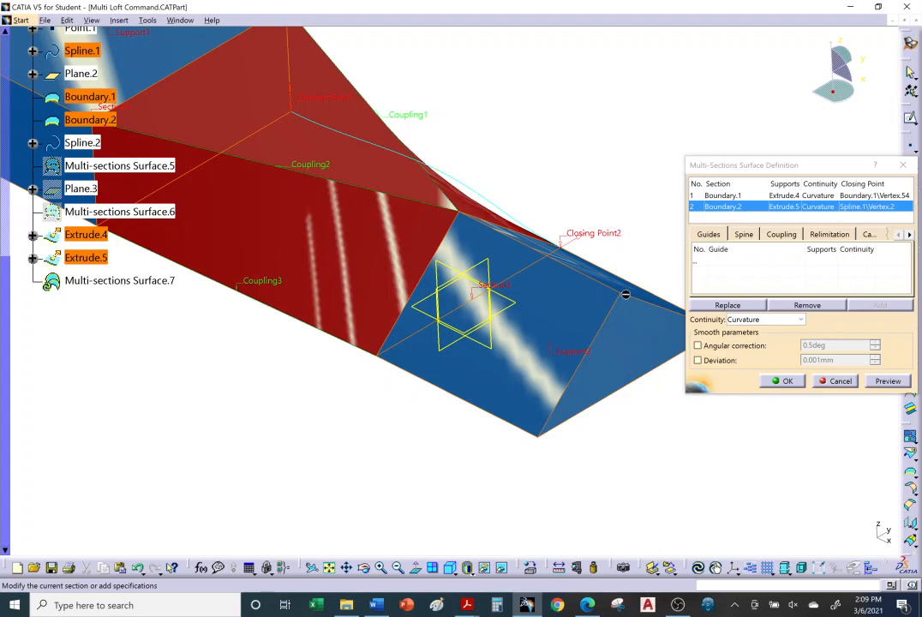
middle_drag(609, 379, 524, 431)
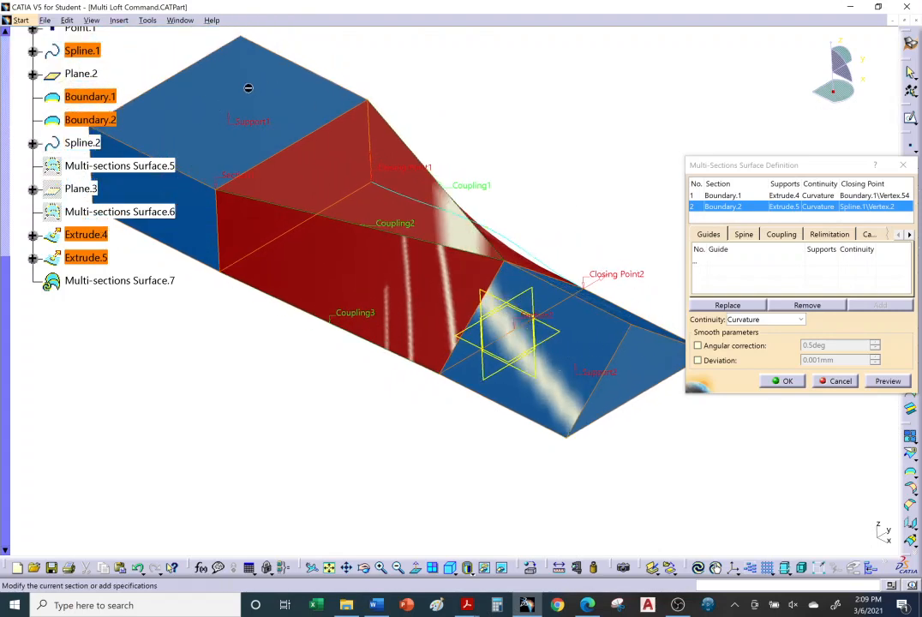
click(784, 209)
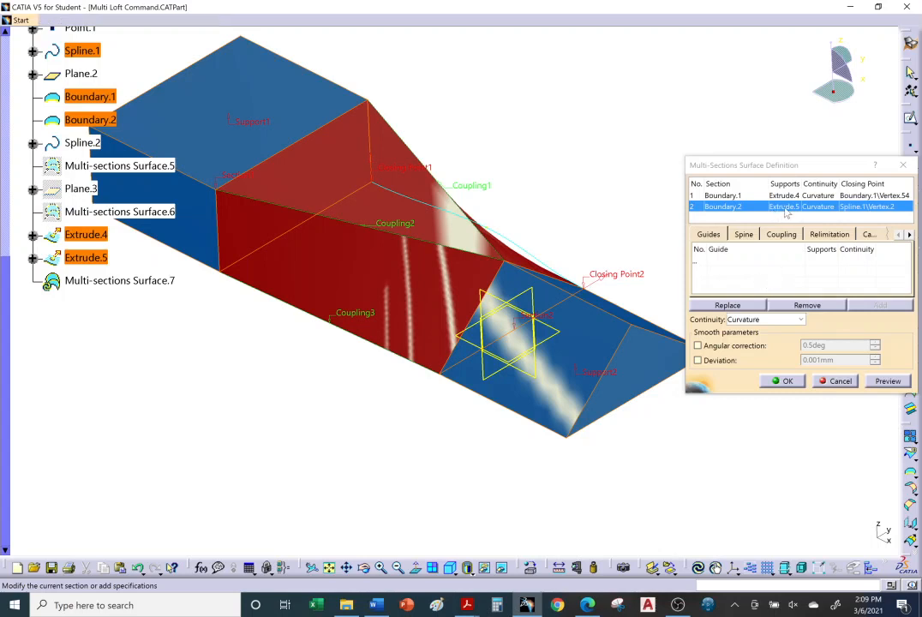
click(774, 320)
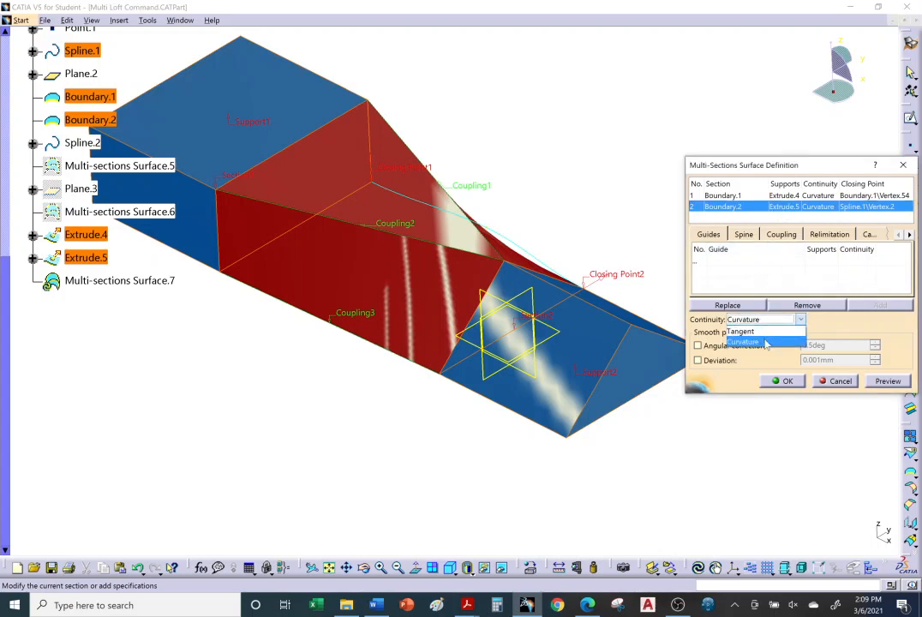
click(800, 320)
- Preview the curvature-continuous surface, dismiss the warning, and accept the definition
click(877, 386)
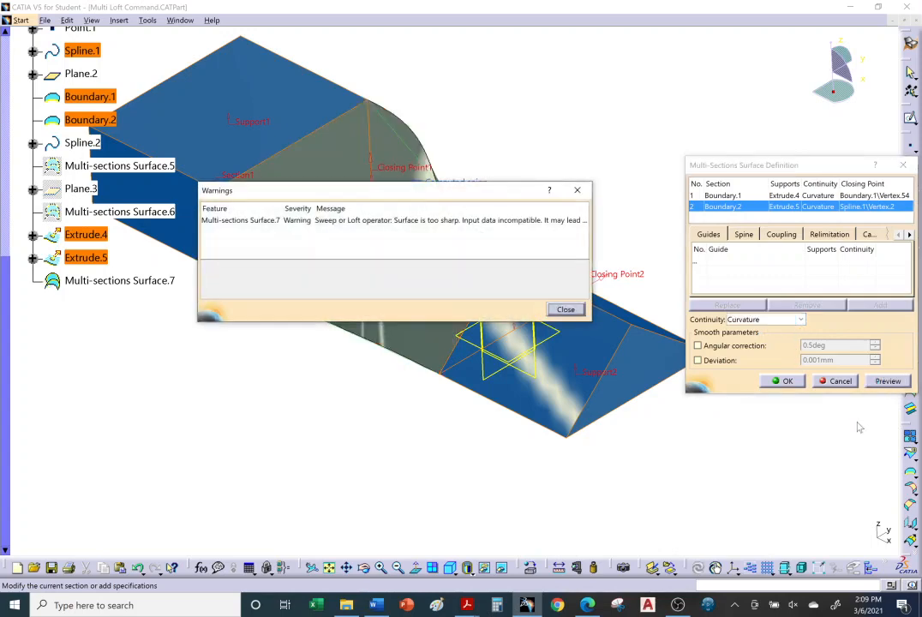
click(565, 310)
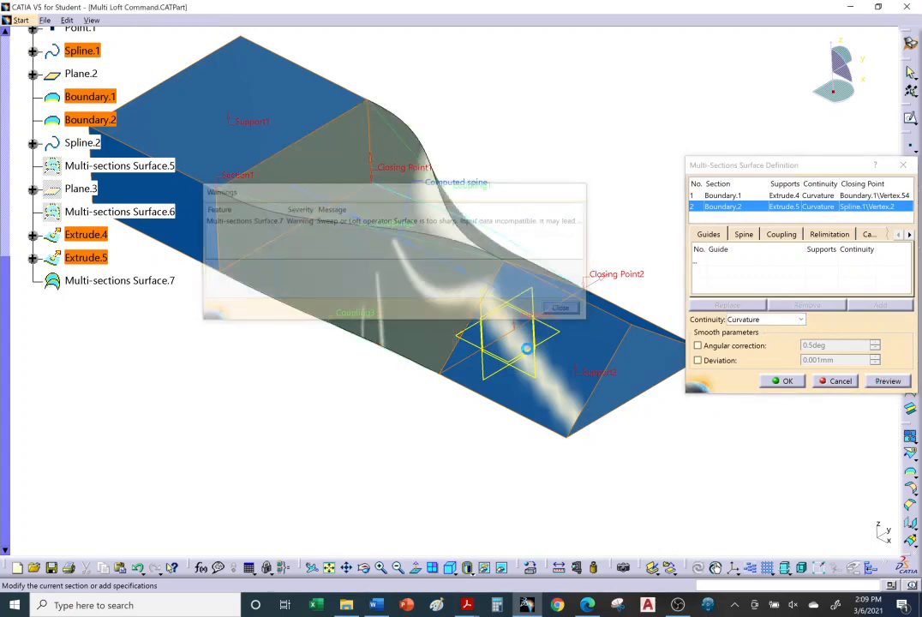
click(787, 380)
- Examine from several angles how the multi-sections surface blends into the rectangular and triangular extrusions
middle_drag(480, 394, 493, 422)
middle_drag(436, 414, 472, 364)
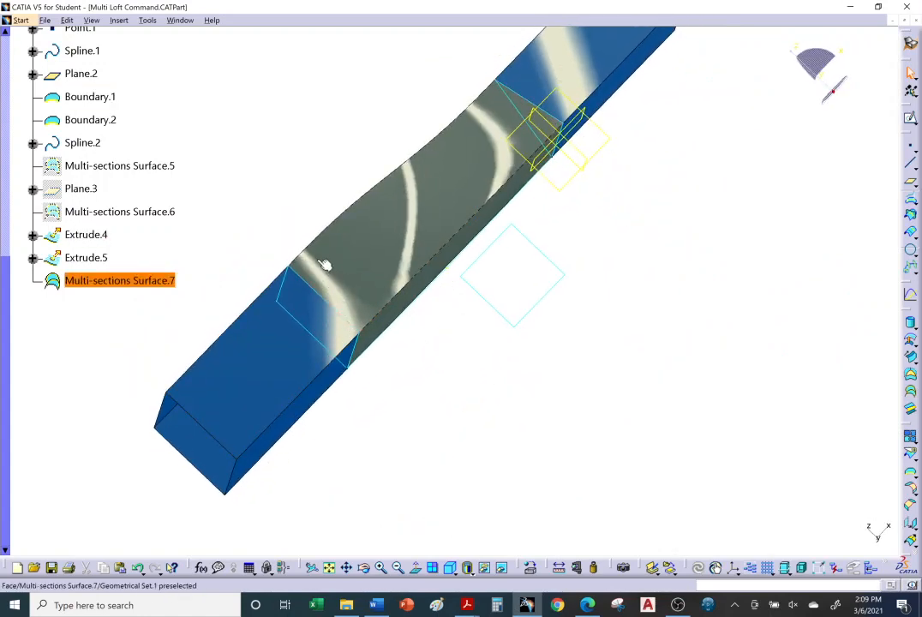
middle_drag(276, 410, 454, 305)
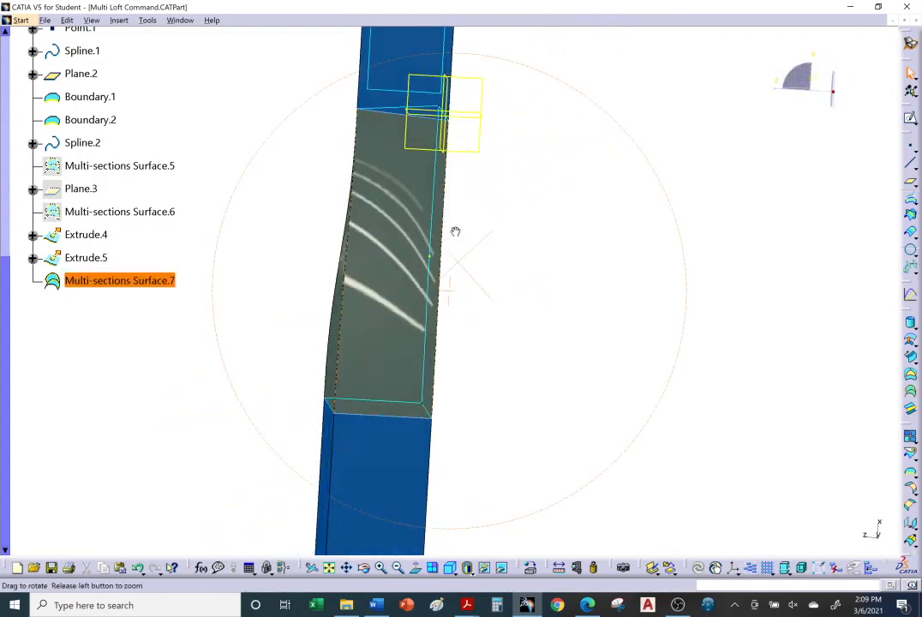
middle_drag(455, 231, 474, 226)
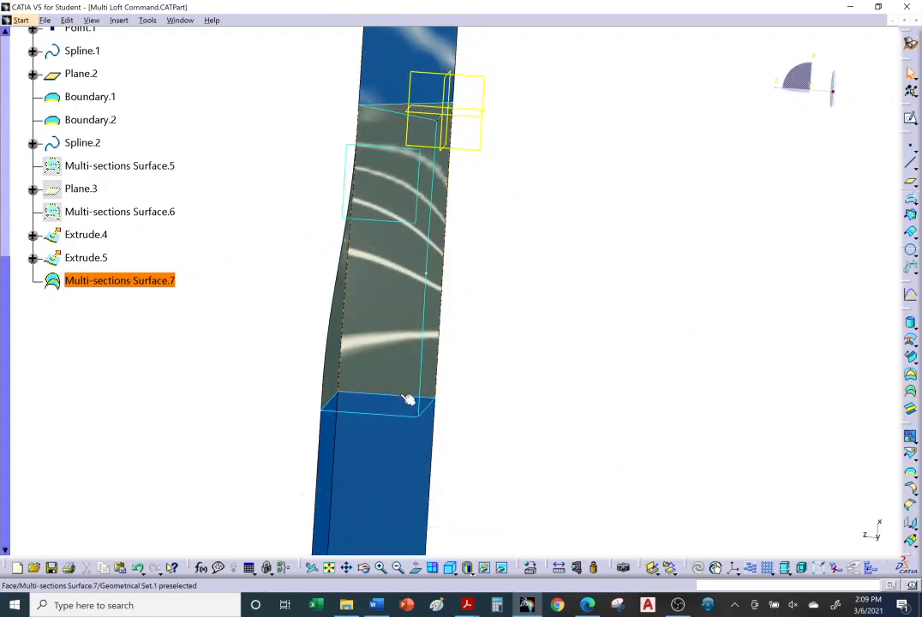
middle_drag(392, 389, 374, 369)
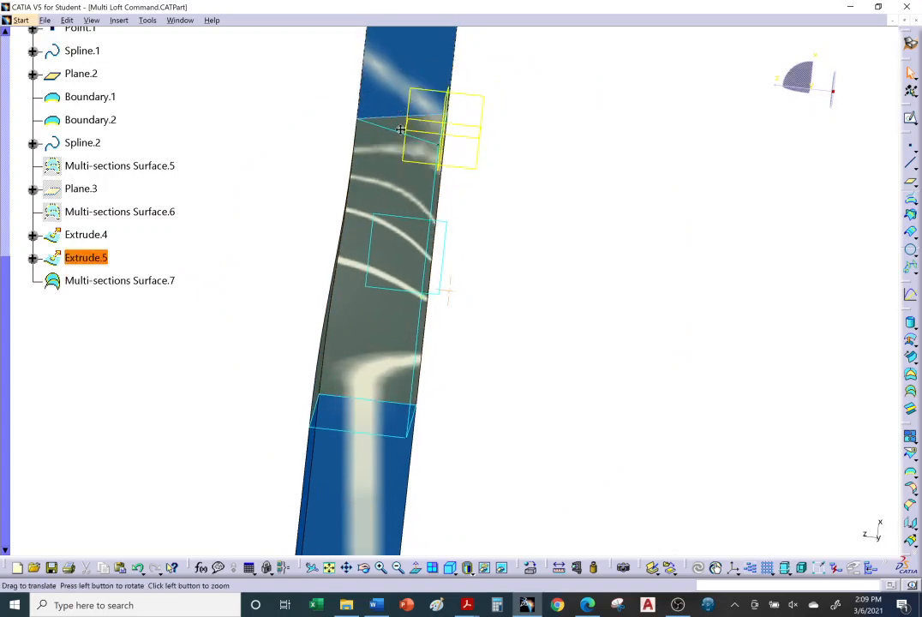
middle_drag(401, 128, 408, 276)
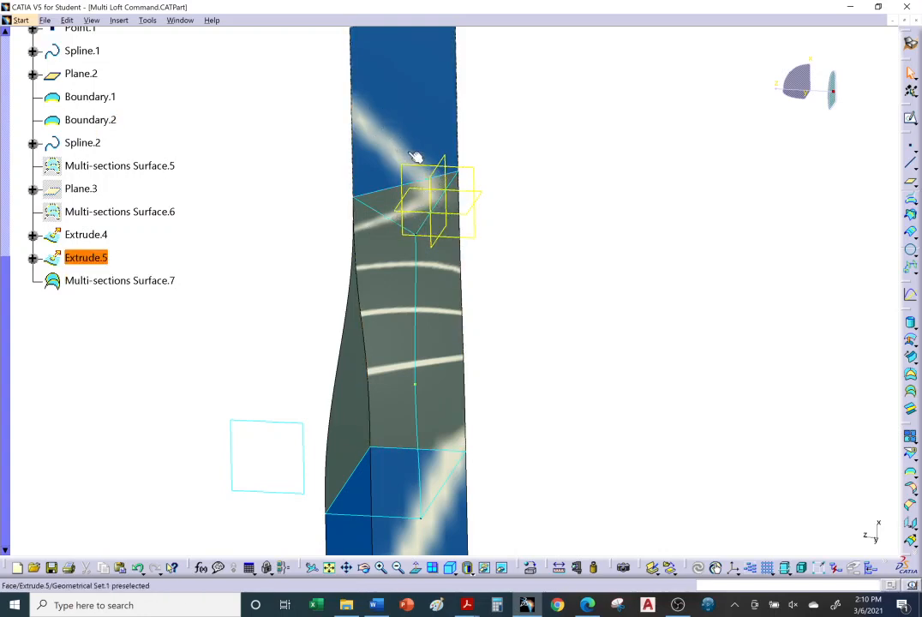
middle_drag(496, 342, 372, 444)
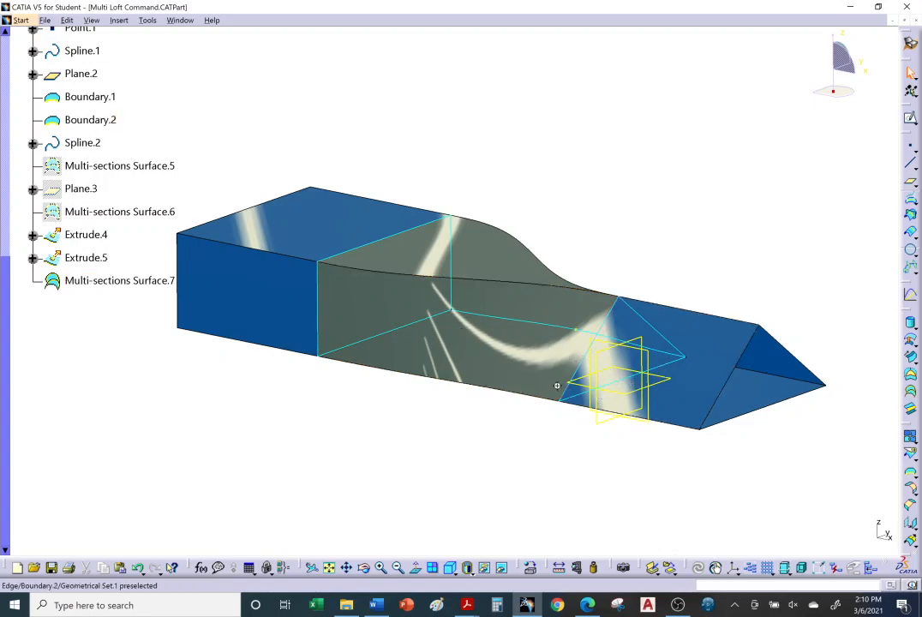
middle_drag(558, 383, 721, 287)
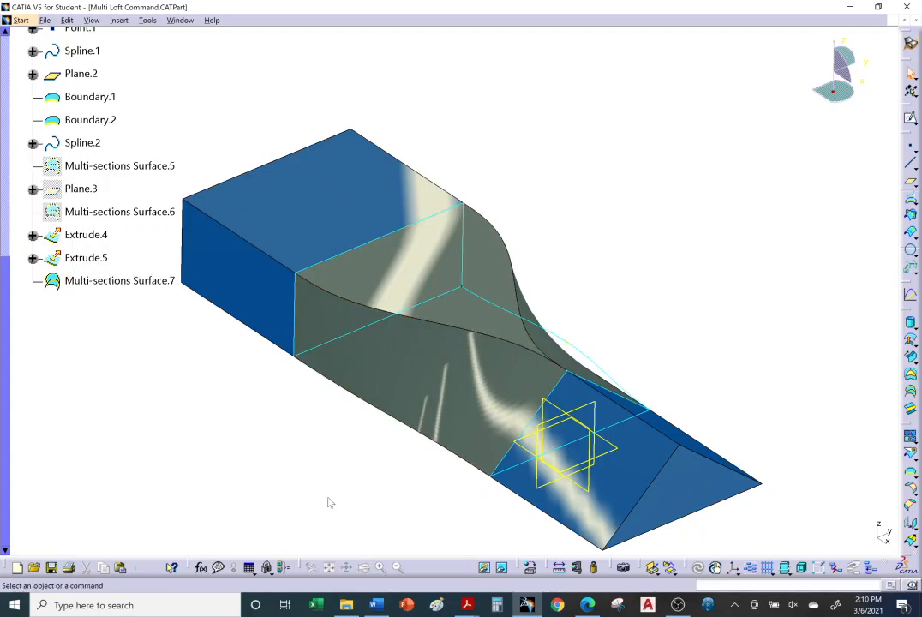
- Bring up the Loft1.CATPart document to view its half-circle multi-sections surfaces
click(526, 605)
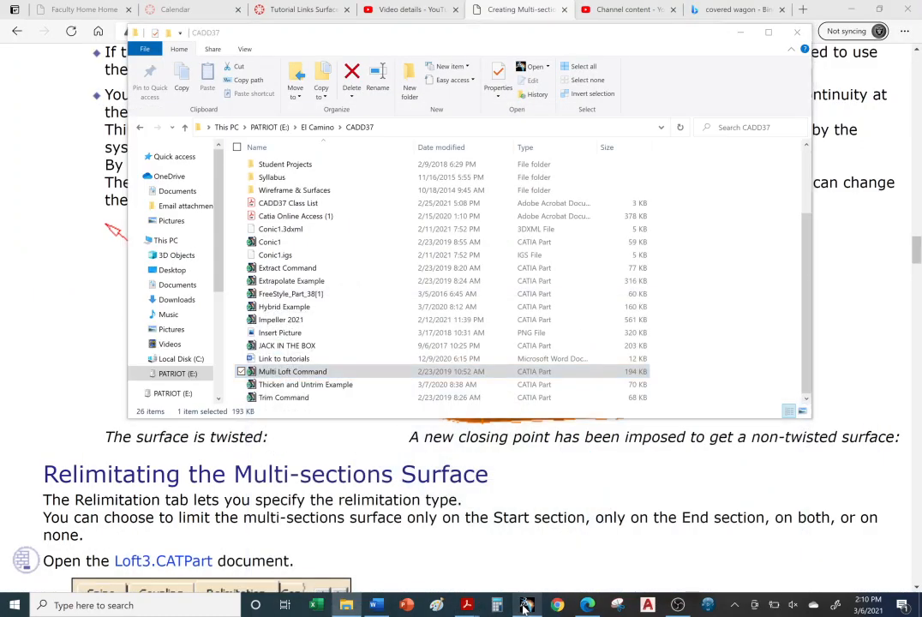
click(526, 605)
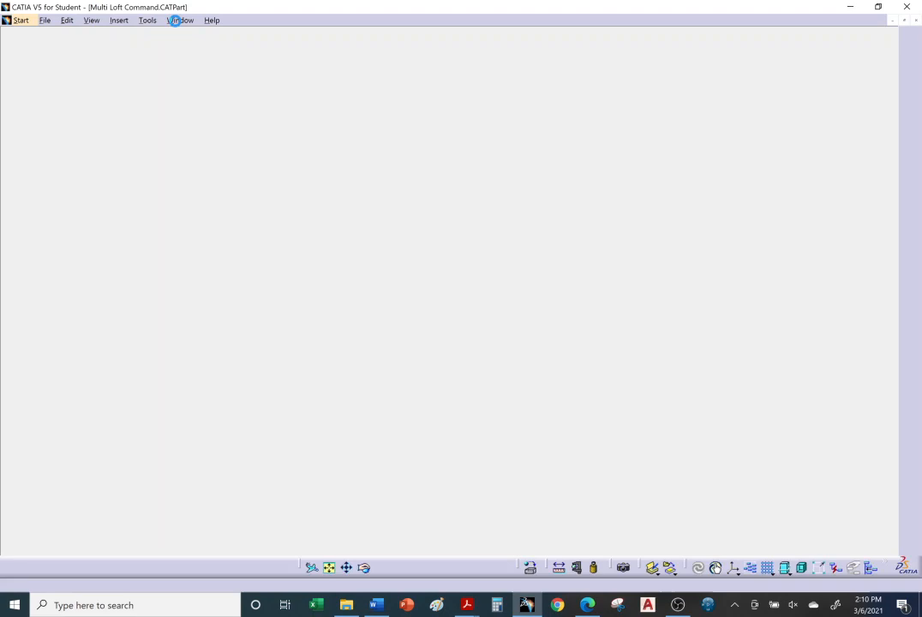
click(180, 20)
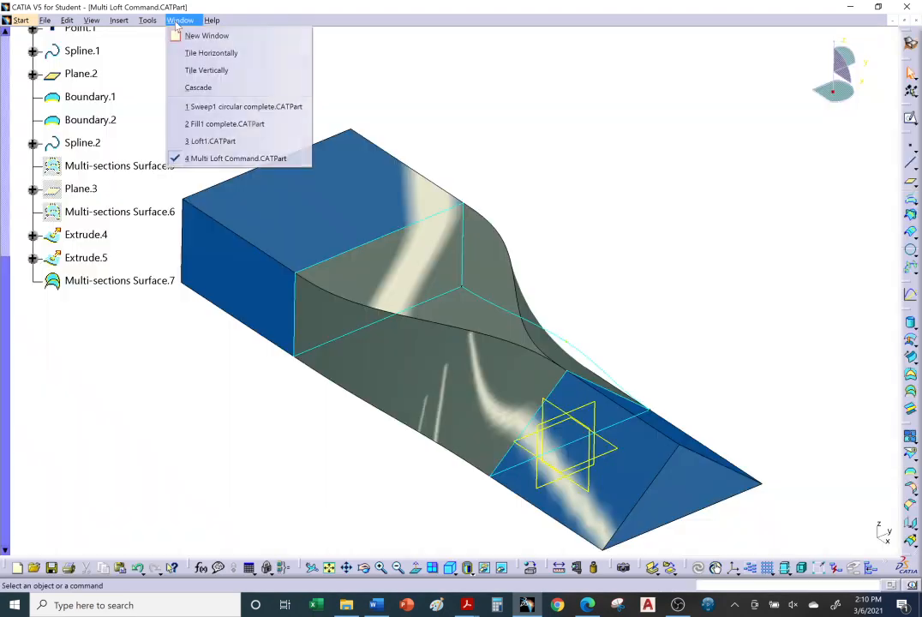
click(187, 140)
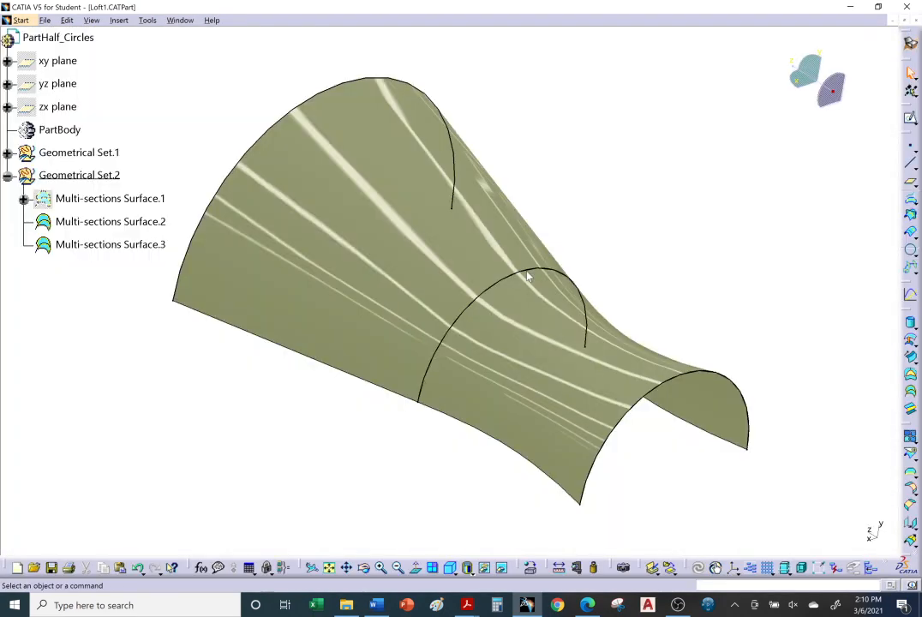
middle_drag(583, 368, 586, 344)
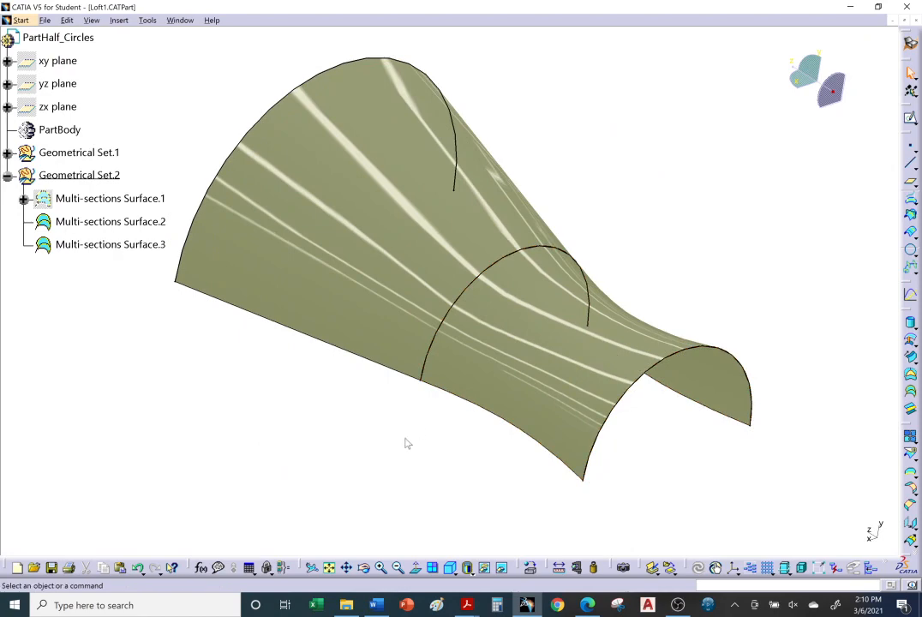
- Switch to the Edge browser and read the help page's section on relimiting the multi-sections surface
click(585, 607)
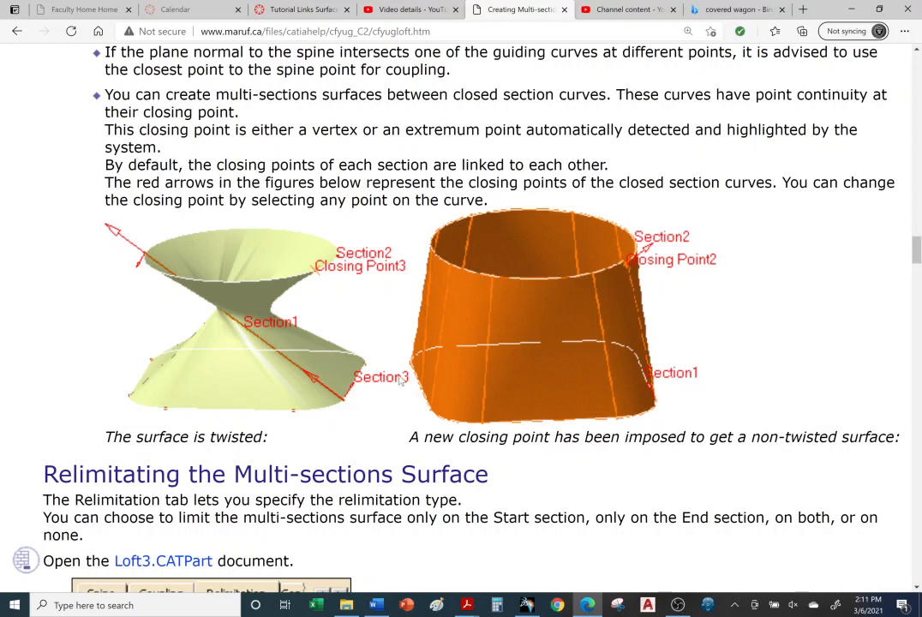
scroll(399, 382, down, 3)
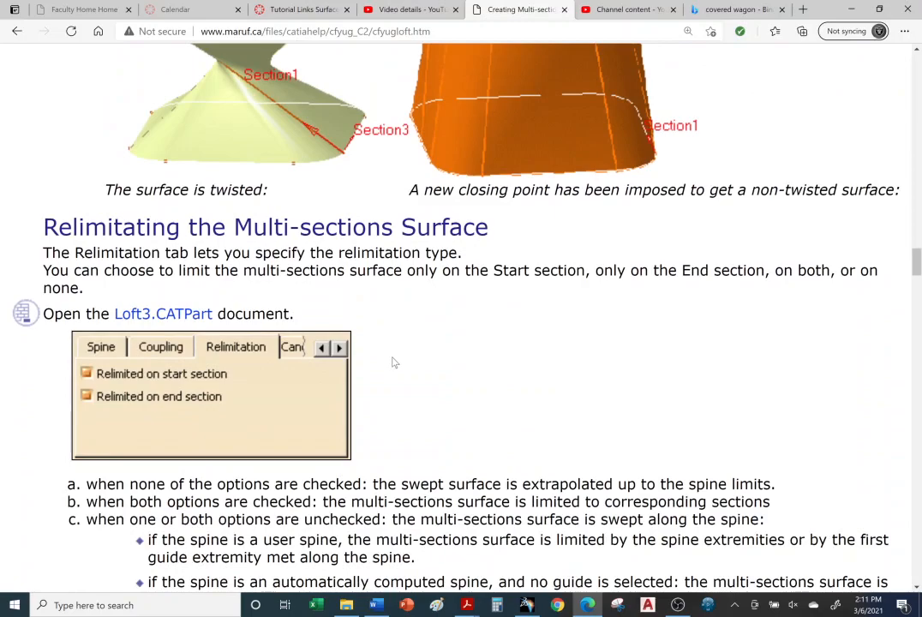
scroll(390, 363, down, 5)
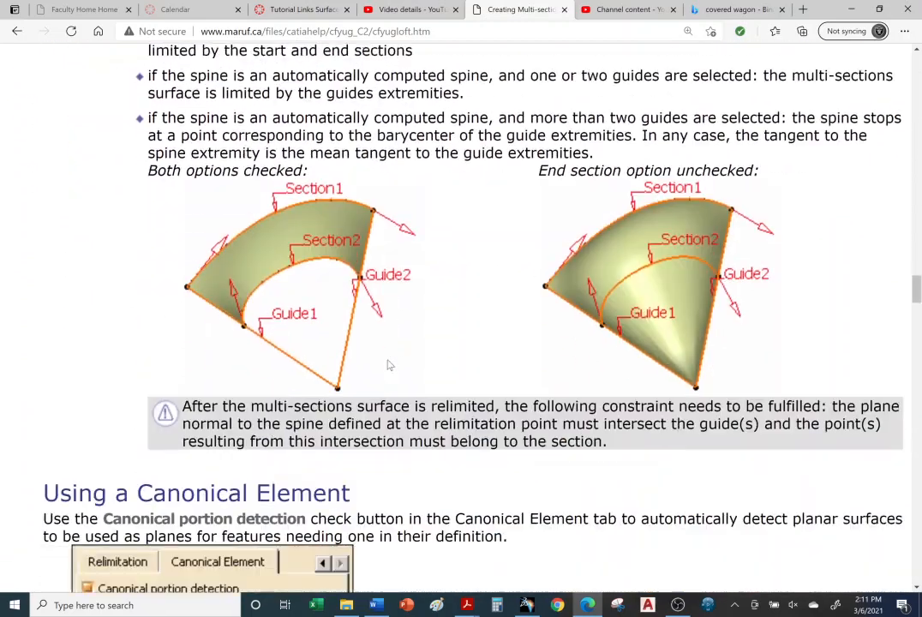
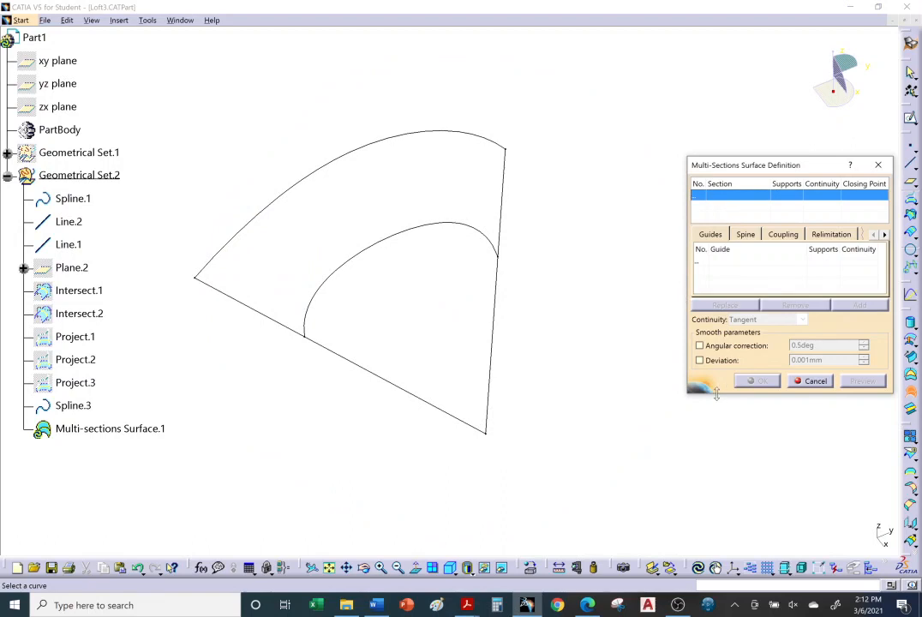
- Enlarge the multi-sections surface definition dialog, choose Spline.1 and Spline.3 as sections, and preview the surface
drag(716, 392, 715, 447)
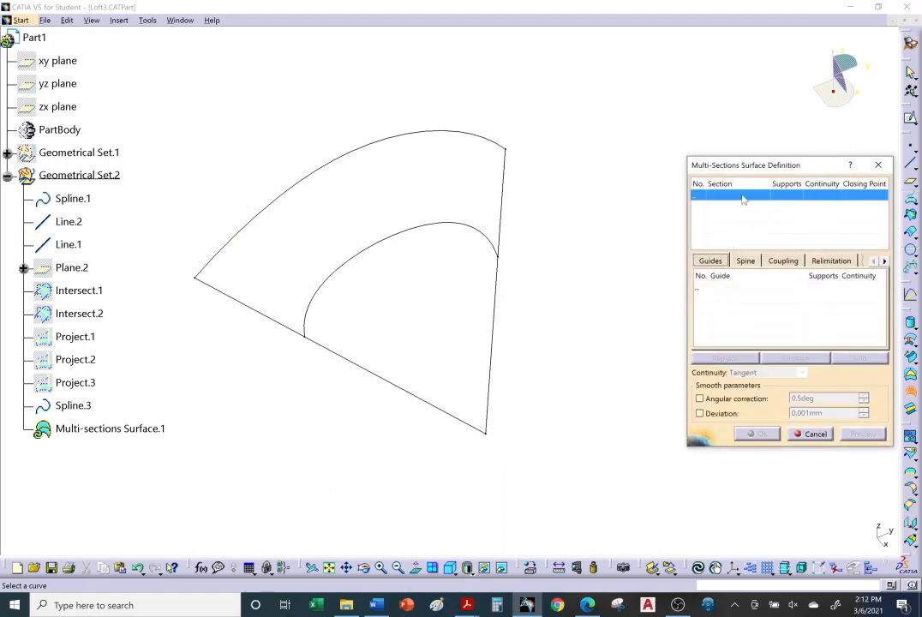
click(423, 136)
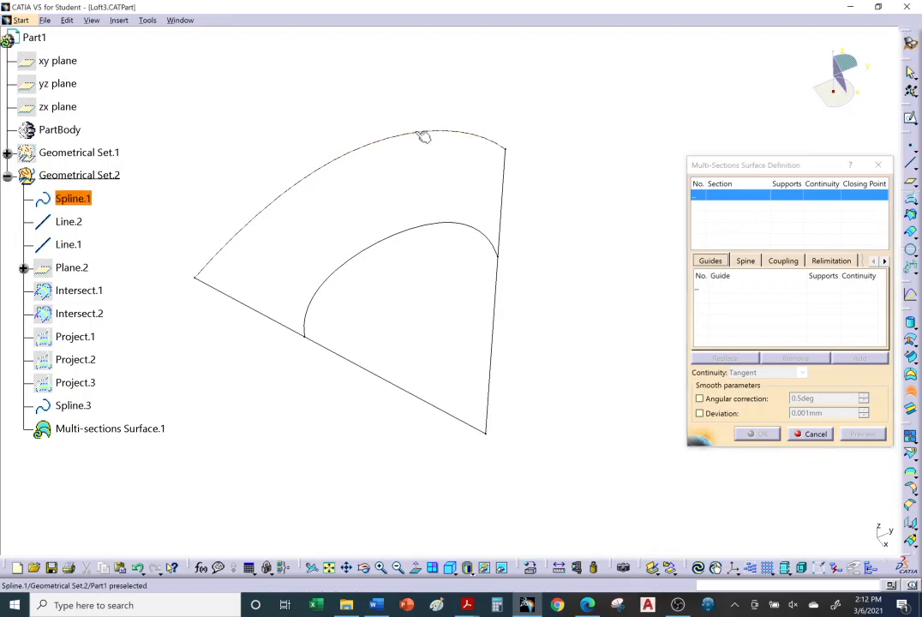
click(405, 240)
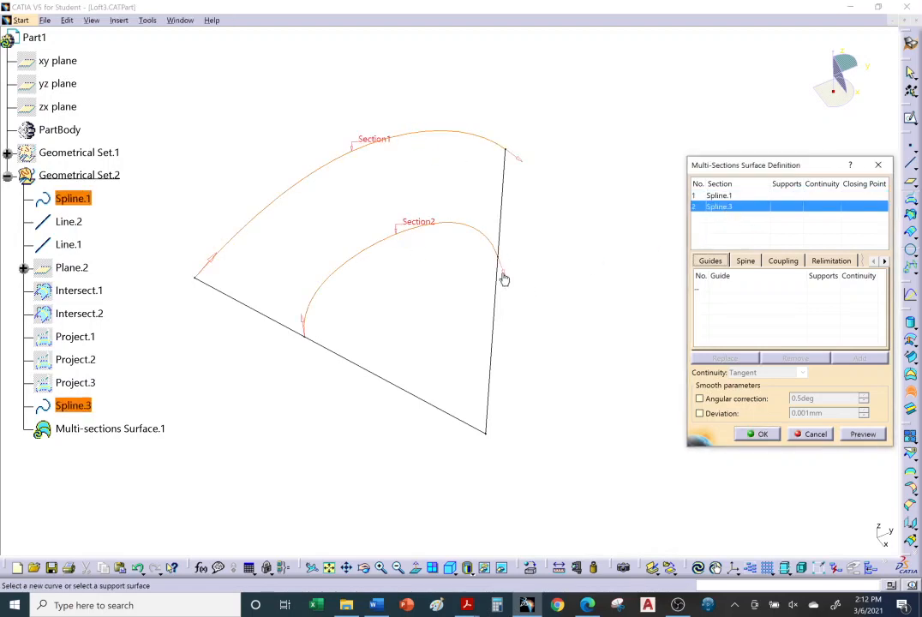
click(862, 434)
mouse_move(369, 361)
middle_down()
mouse_move(488, 222)
mouse_move(571, 205)
mouse_move(604, 230)
mouse_move(527, 276)
mouse_move(367, 329)
mouse_move(377, 325)
middle_up()
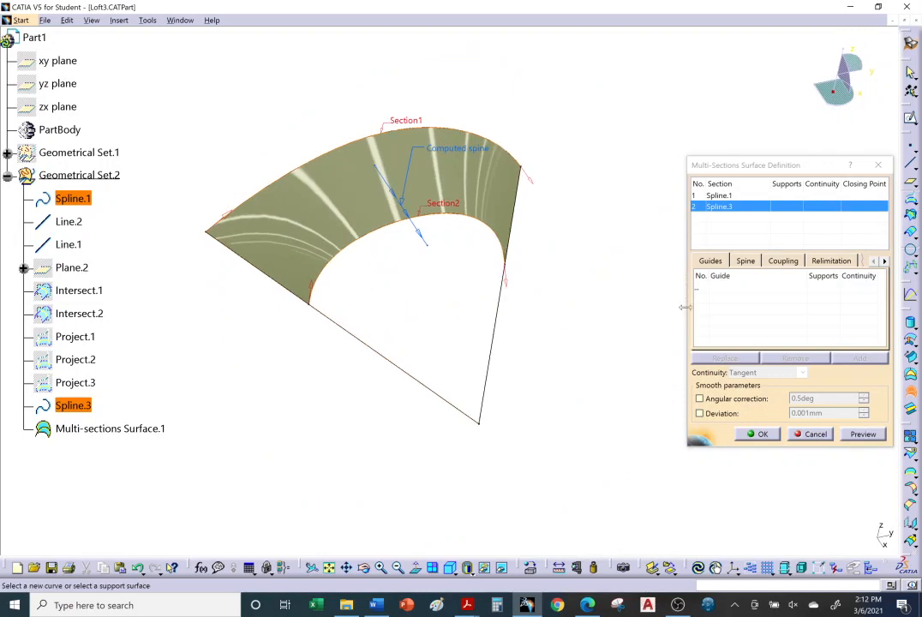
- Add Line.2 and Line.1 as guides of the multi-sections surface, preview it, and accept the definition
click(722, 290)
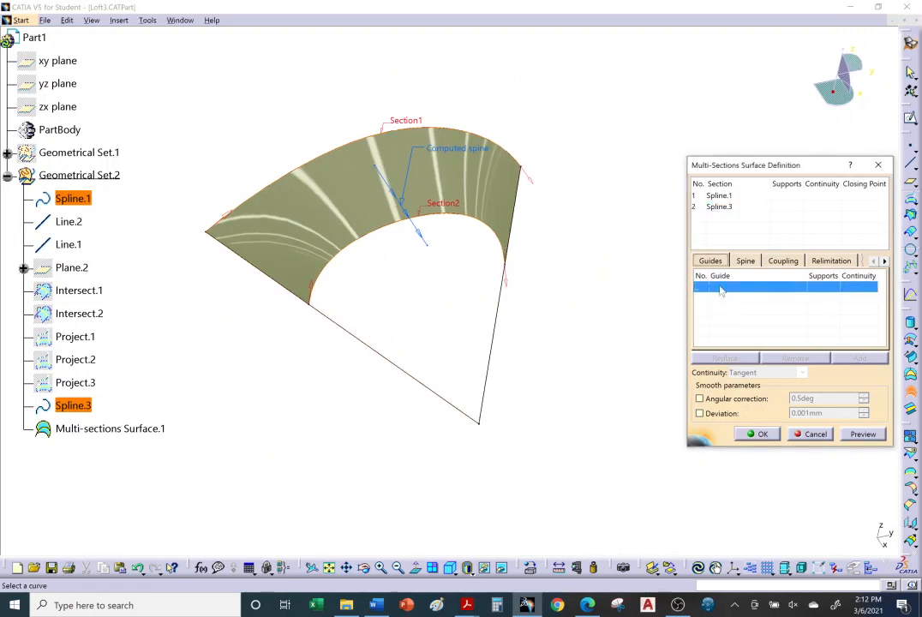
click(368, 346)
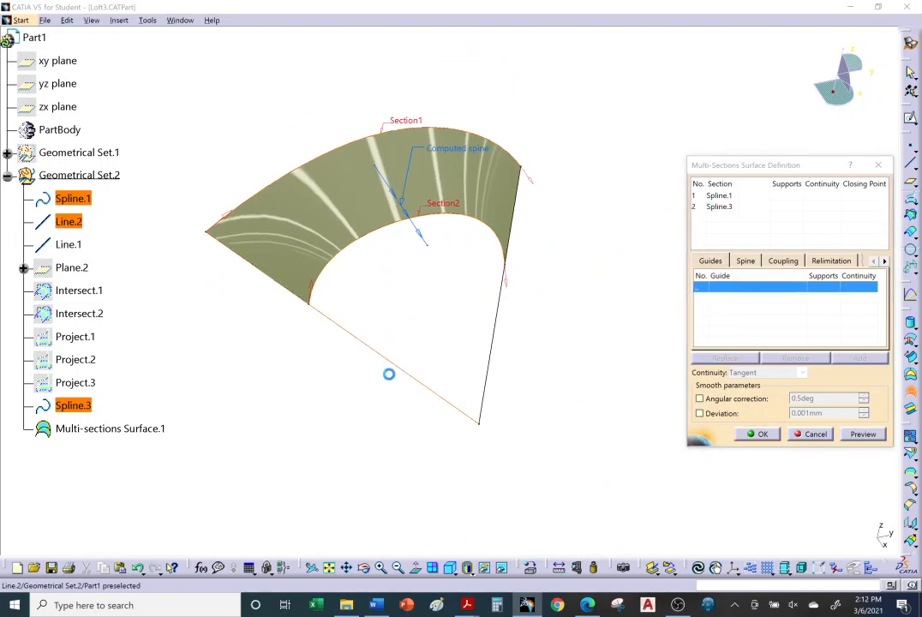
click(497, 325)
middle_drag(502, 330, 627, 333)
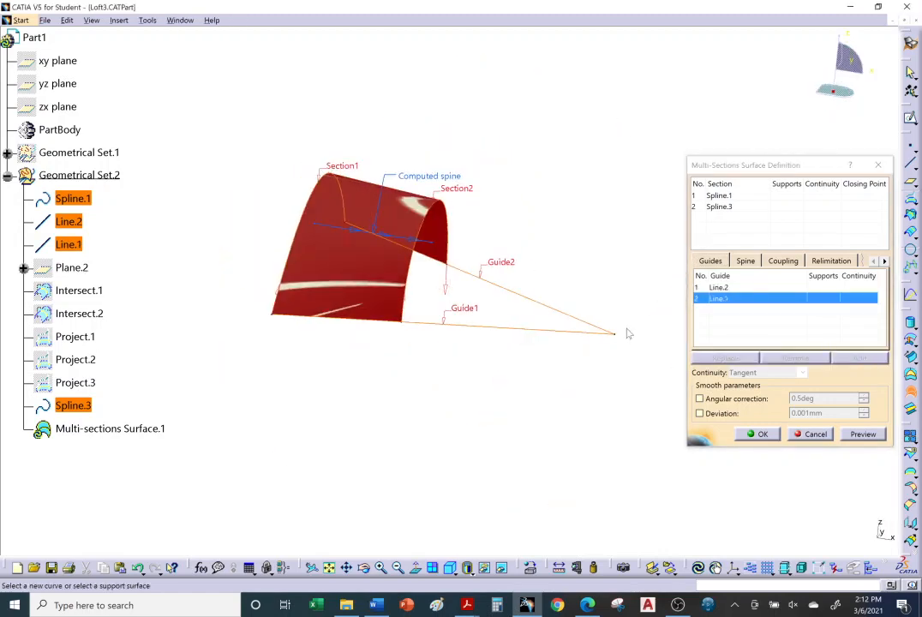
click(871, 435)
middle_drag(564, 405, 437, 401)
middle_drag(635, 468, 552, 367)
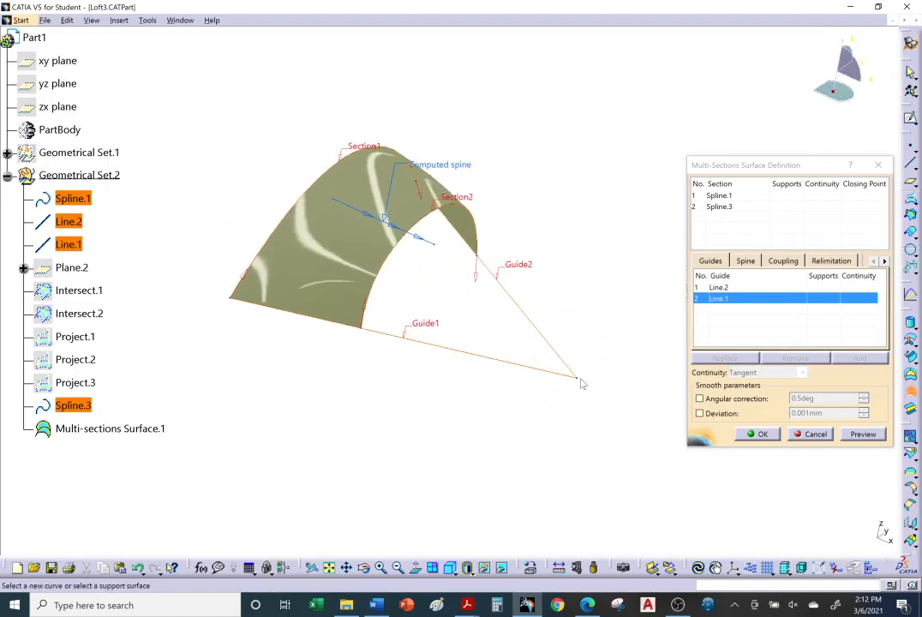
middle_drag(659, 399, 525, 375)
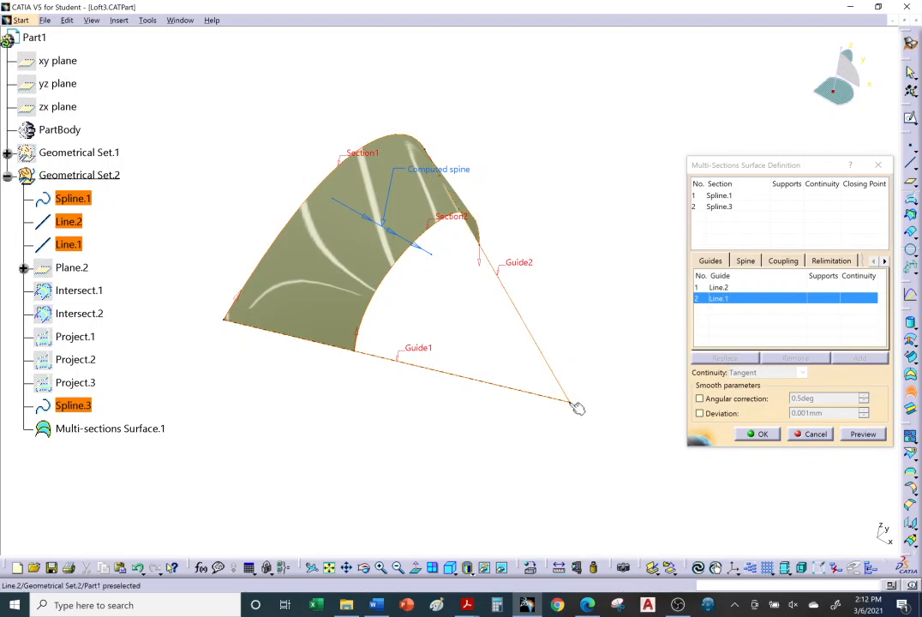
click(759, 435)
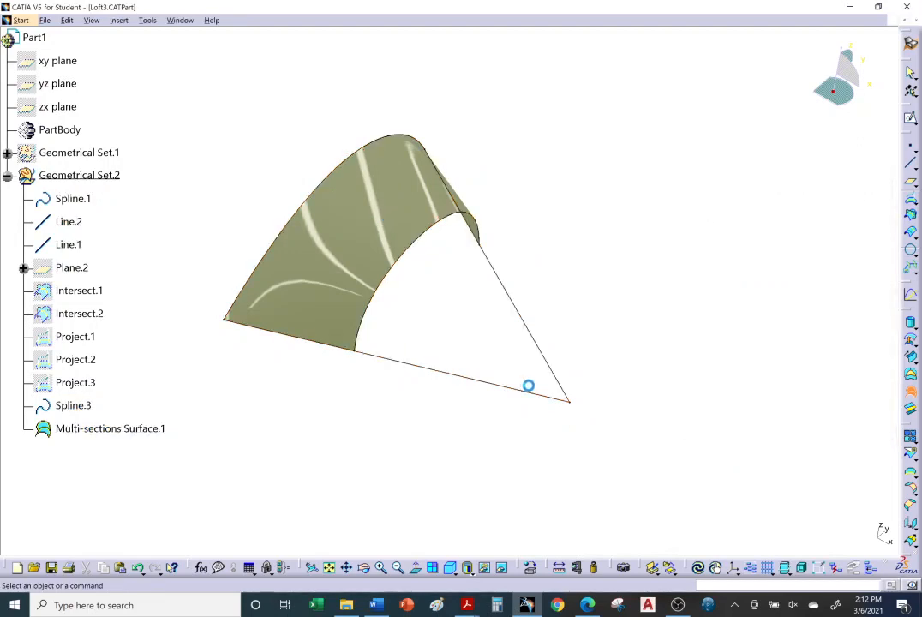
middle_drag(529, 385, 373, 247)
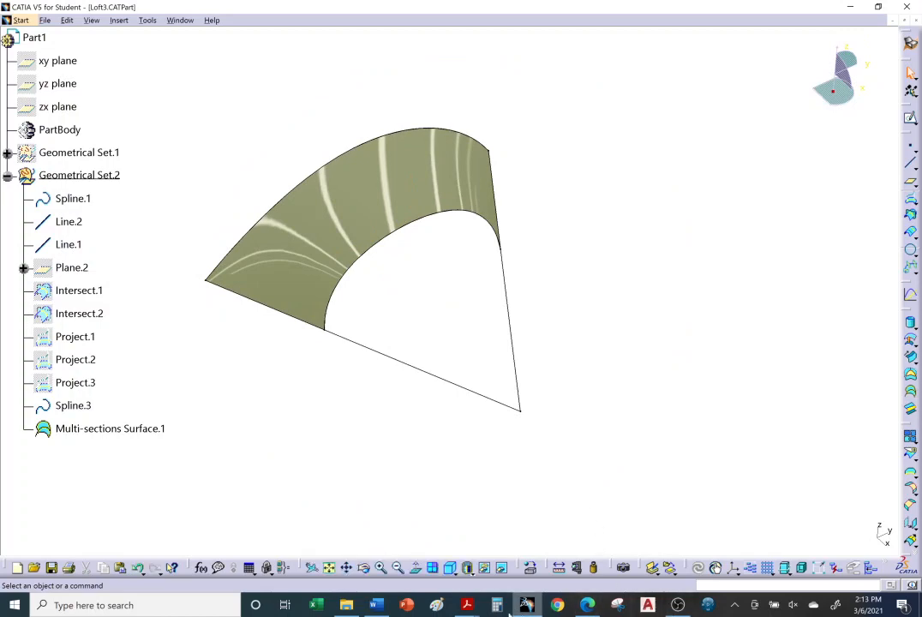
- Switch to the Edge browser, view the covered wagon image, and compare the relimitation illustrations on the help page
click(587, 606)
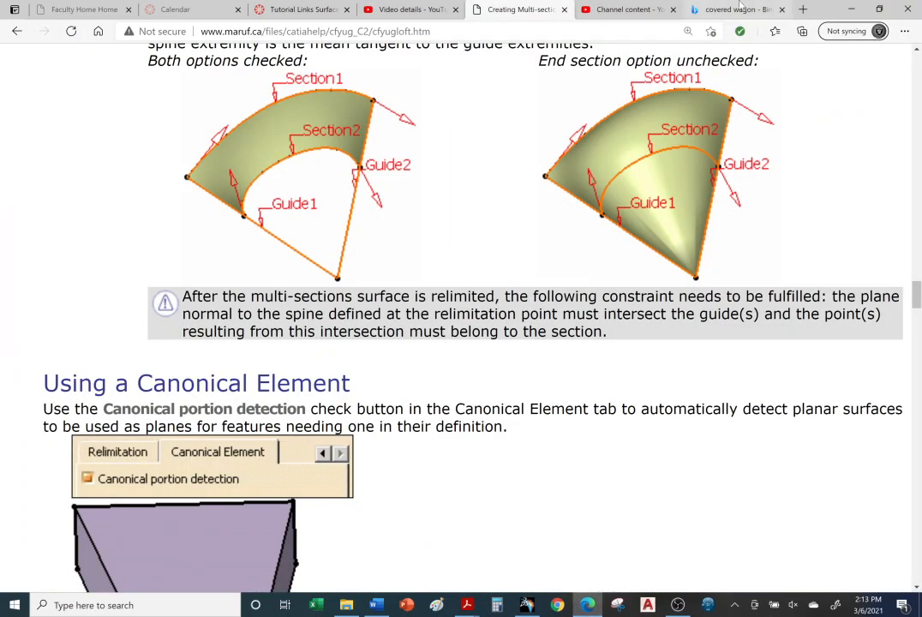
click(725, 9)
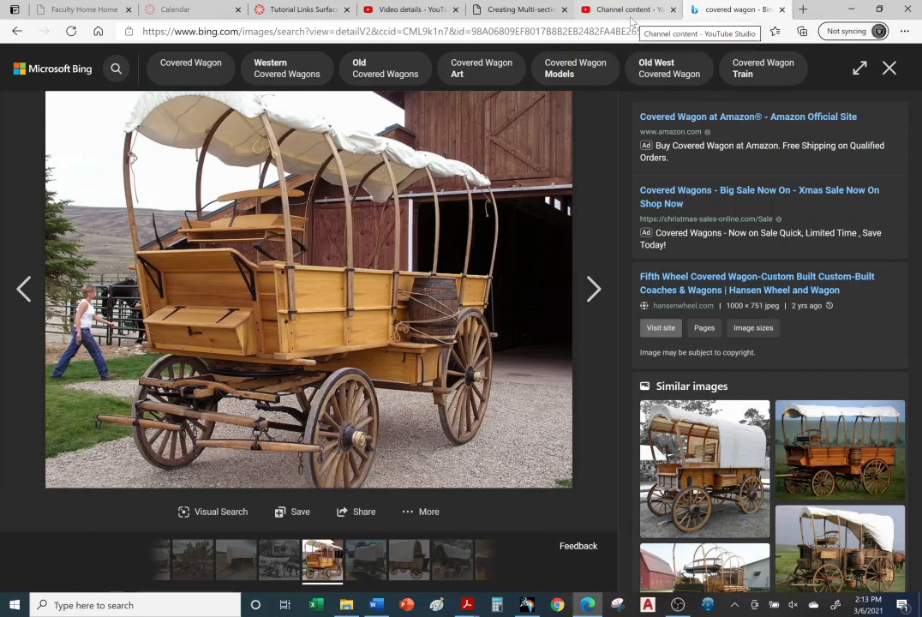
click(514, 9)
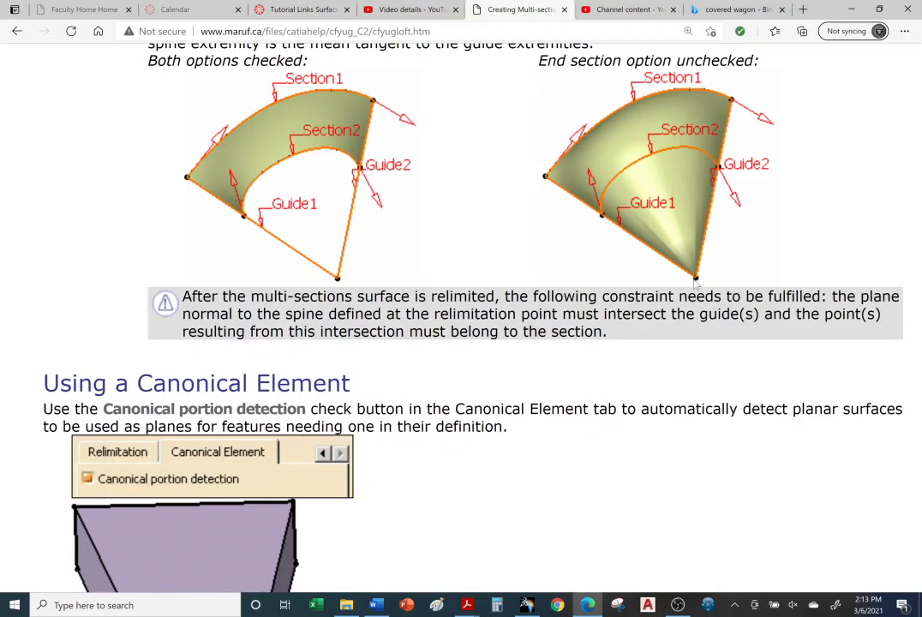
scroll(504, 268, up, 2)
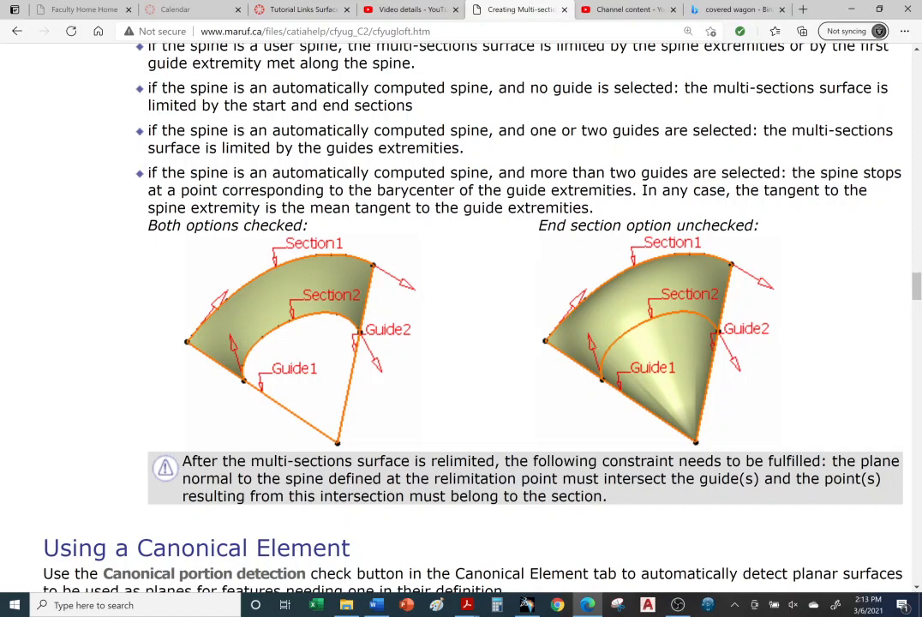
- Switch back to CATIA, reopen the multi-sections surface definition, widen its dialog, and show the relimitation options
click(527, 605)
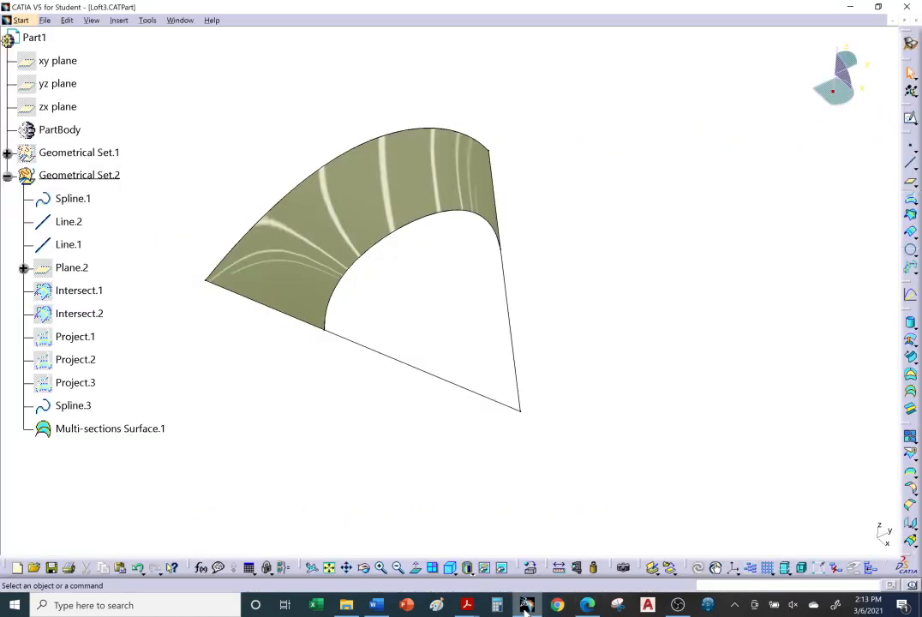
double_click(402, 188)
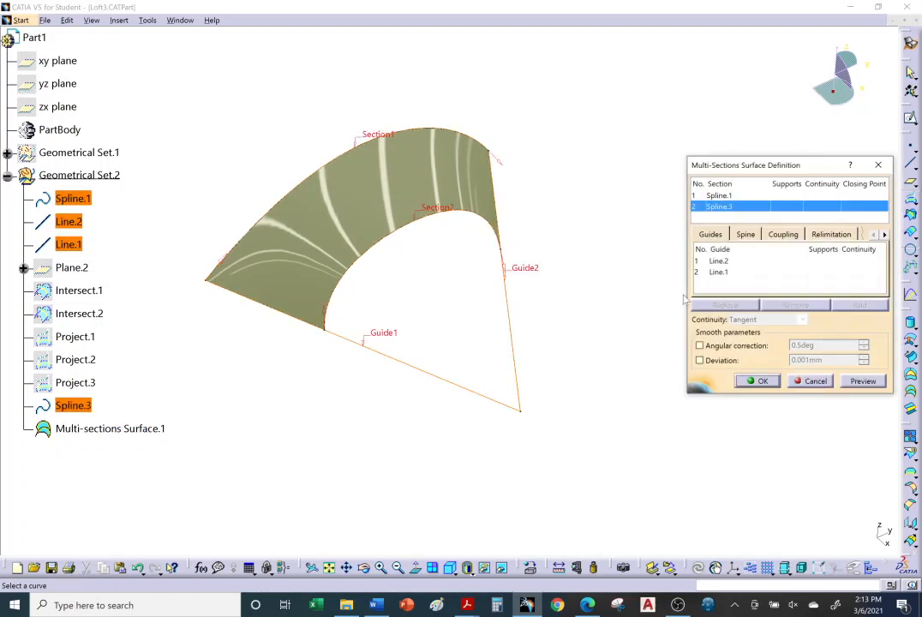
drag(744, 172, 627, 101)
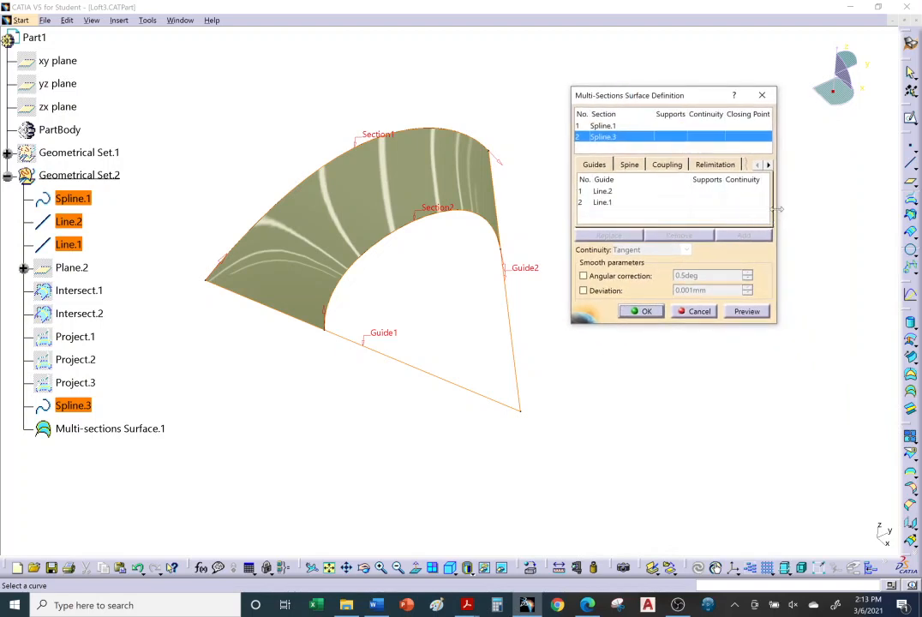
drag(779, 209, 830, 239)
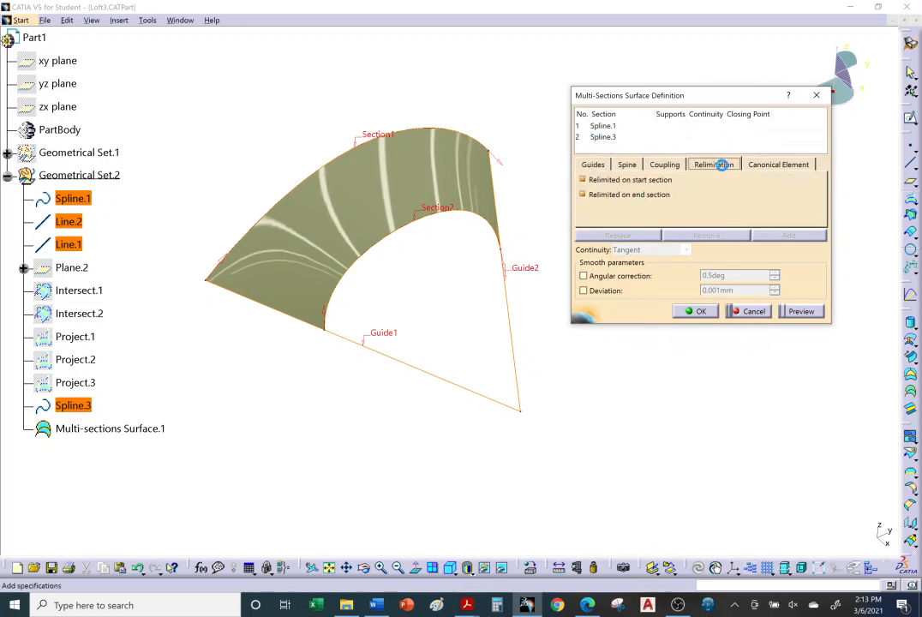
click(720, 165)
click(772, 167)
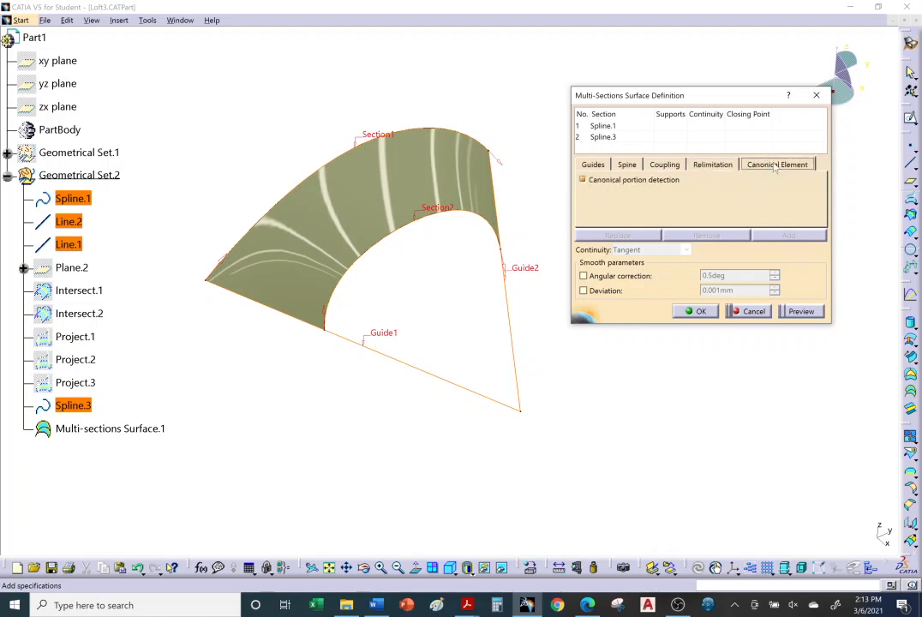
click(720, 165)
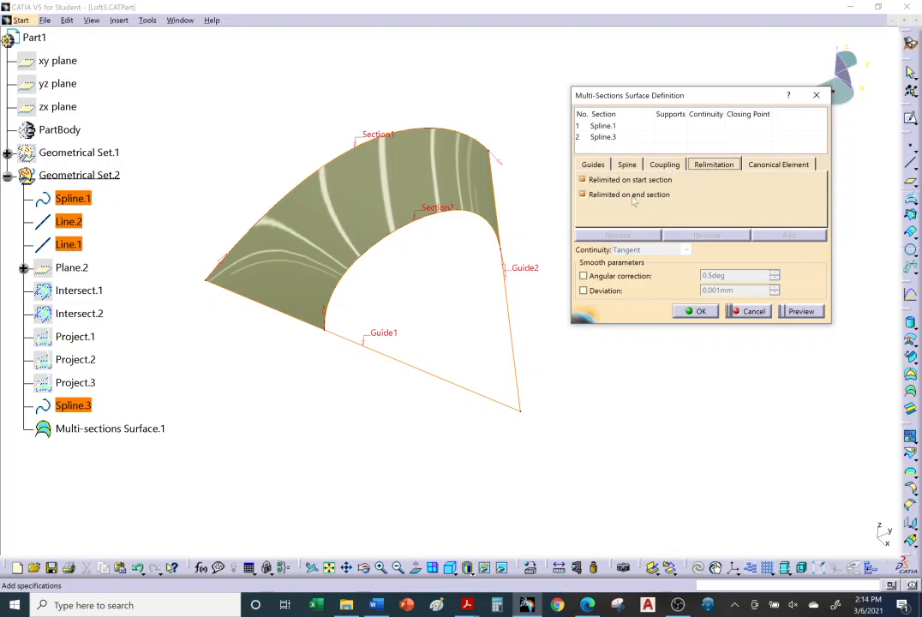
- Turn off relimitation on both the start and end sections, preview the surface, and accept the definition
click(591, 196)
click(592, 183)
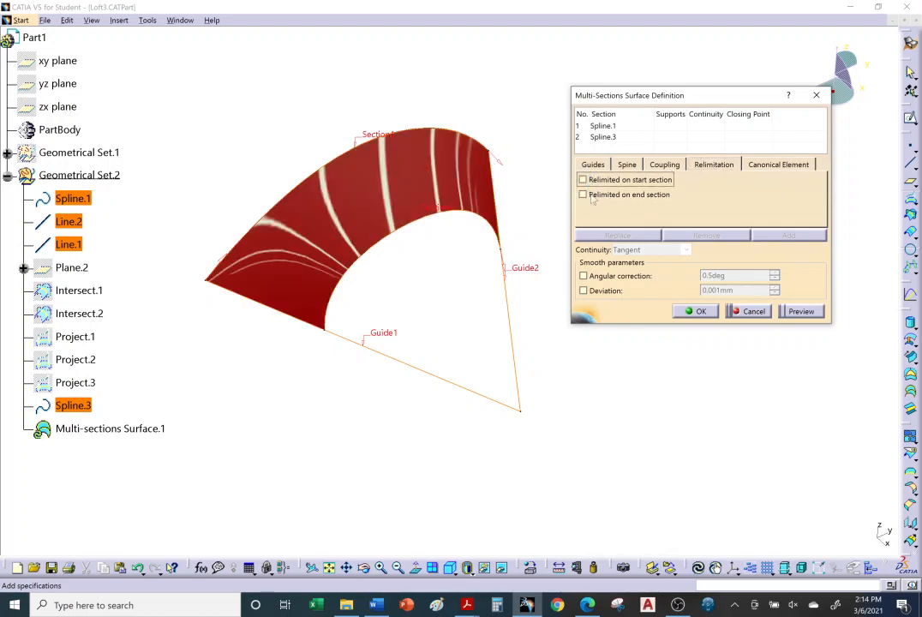
click(802, 311)
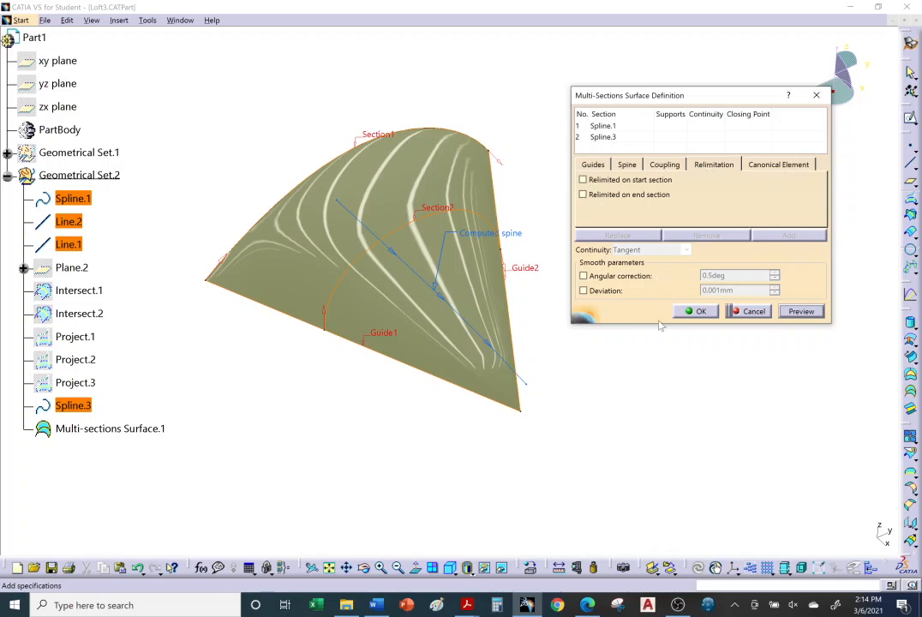
drag(651, 325, 653, 426)
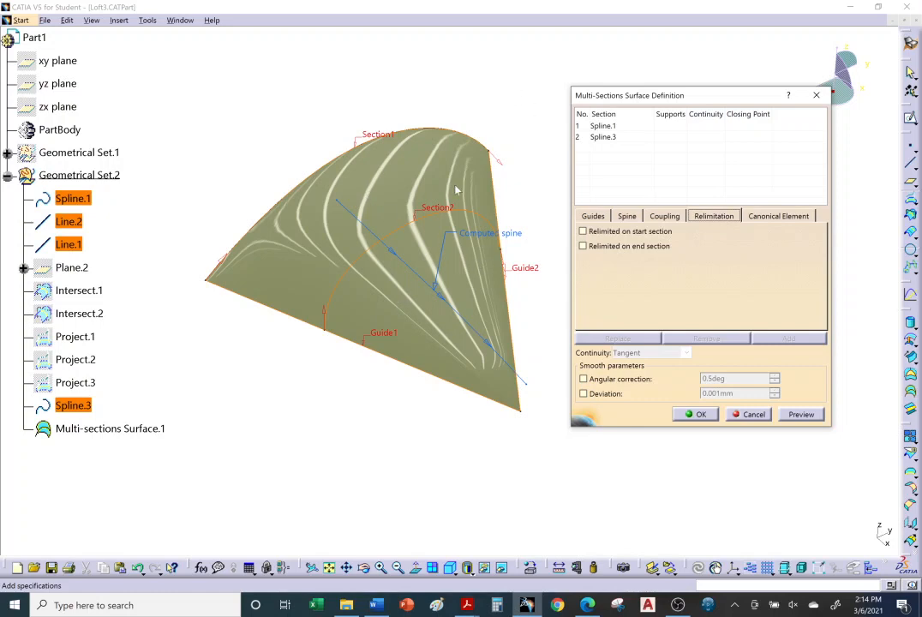
middle_drag(493, 426, 552, 321)
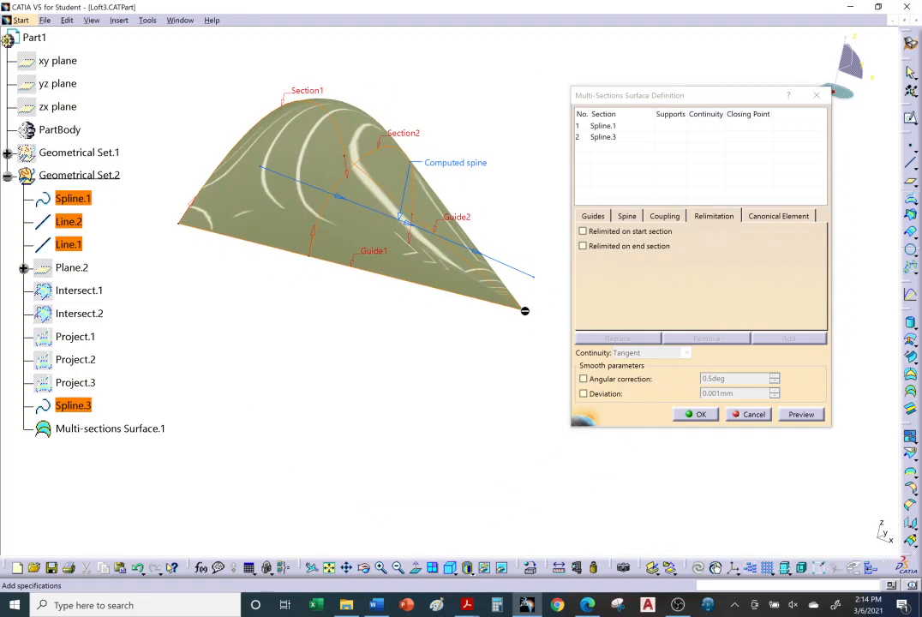
middle_drag(426, 339, 381, 402)
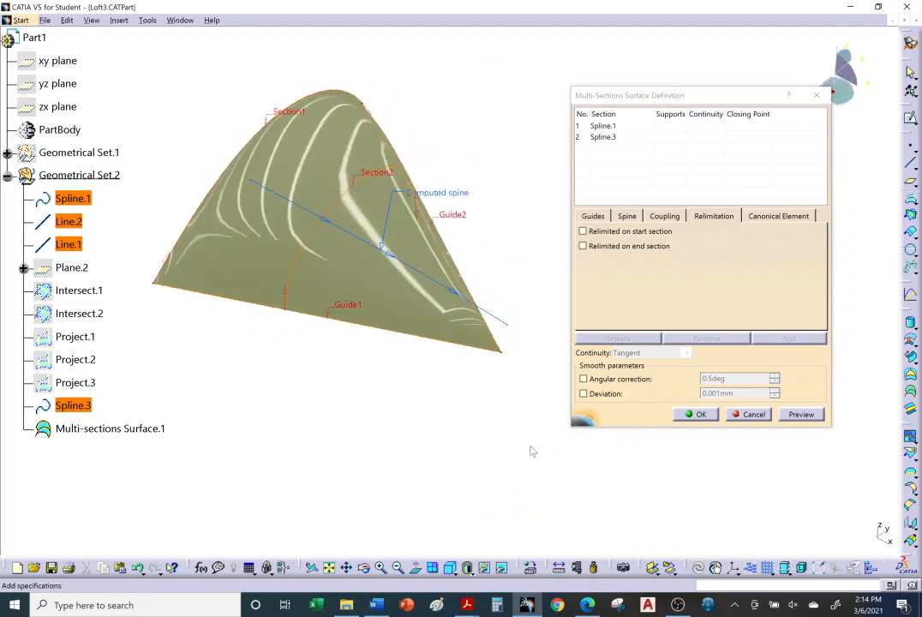
click(700, 415)
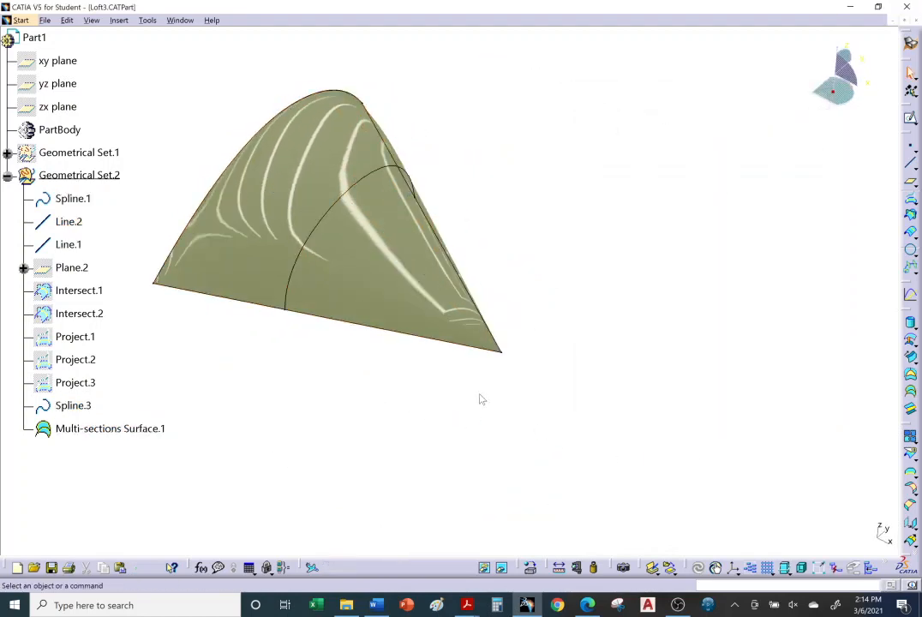
middle_drag(480, 398, 405, 391)
- Switch to the Edge browser and read the help page's canonical element section, skimming the coupling and relimitation sections around it
click(467, 605)
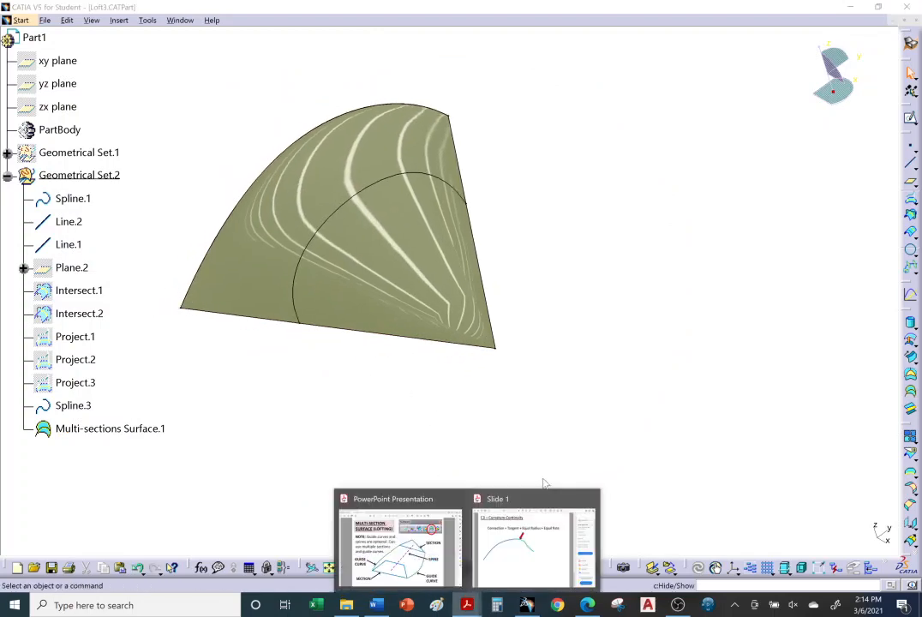
click(588, 605)
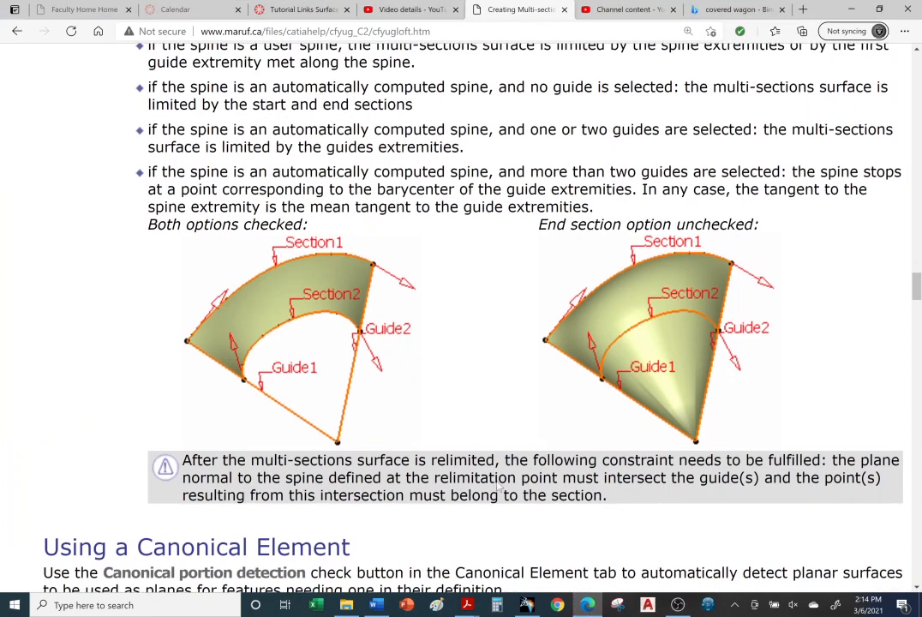
scroll(495, 487, down, 5)
scroll(495, 489, up, 1)
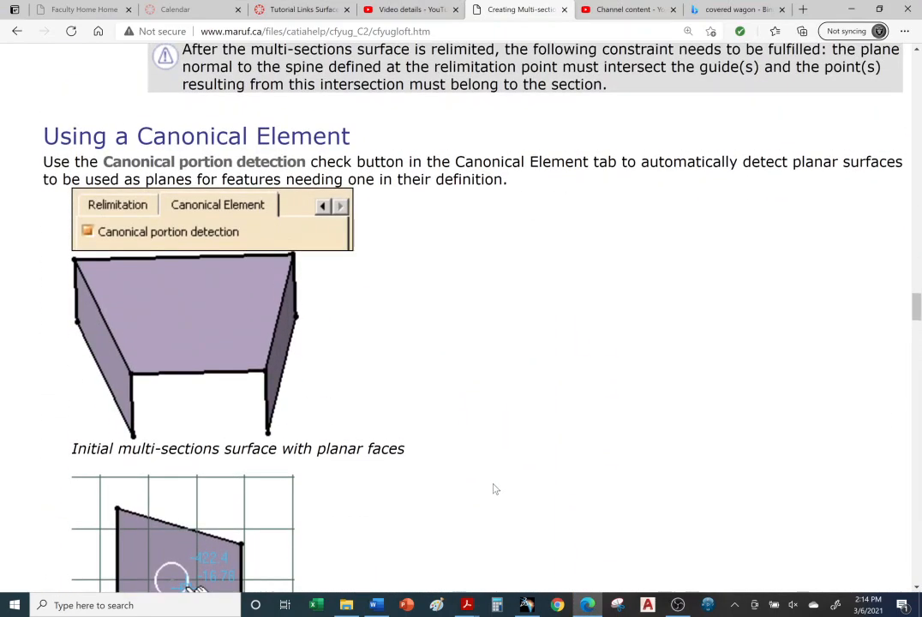
scroll(493, 489, up, 3)
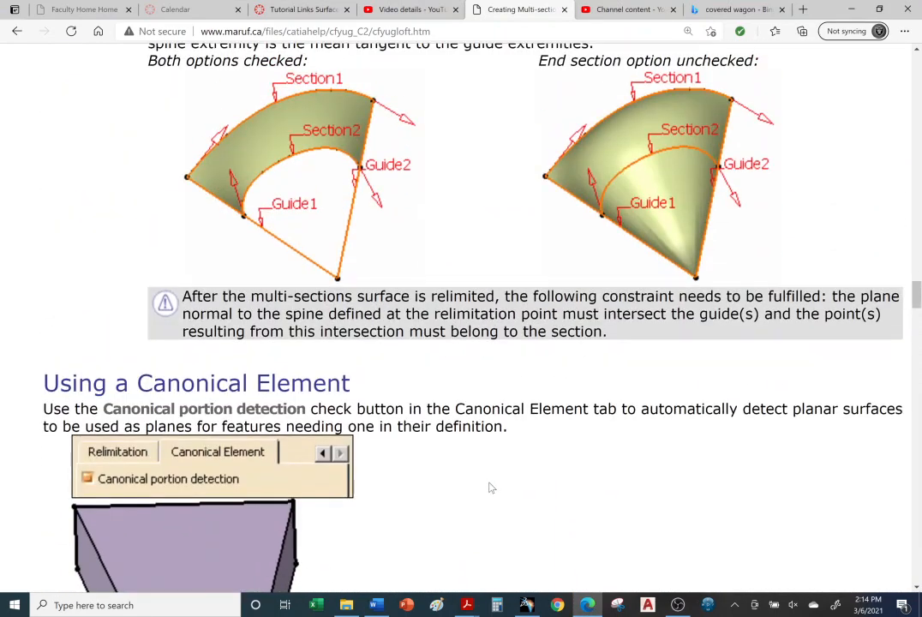
scroll(492, 488, down, 4)
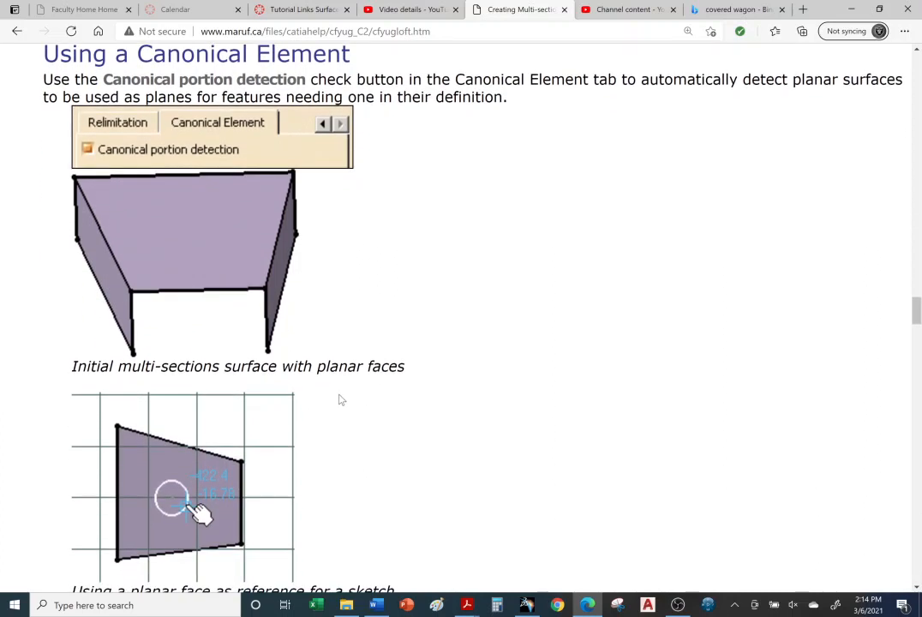
scroll(341, 399, down, 3)
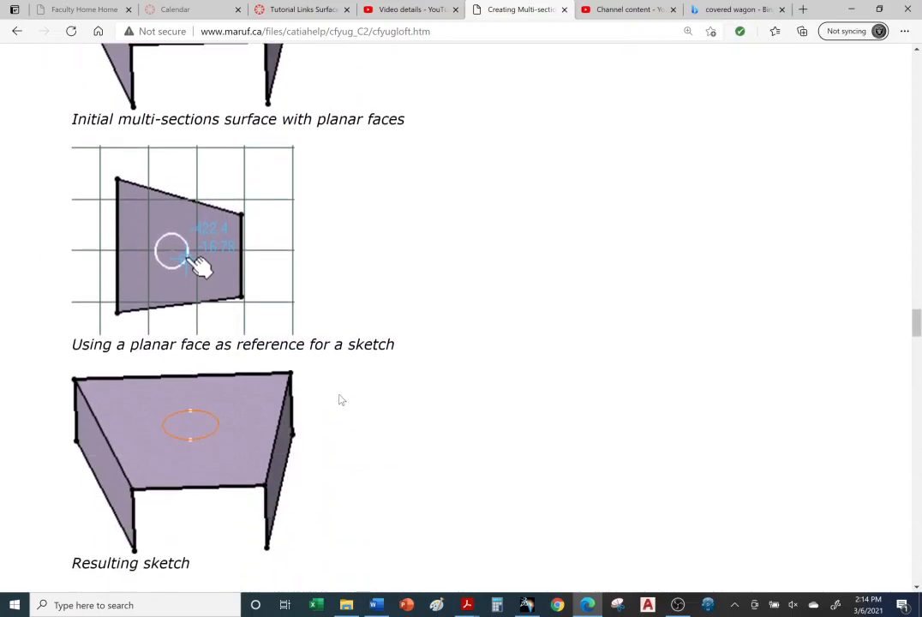
scroll(341, 400, down, 2)
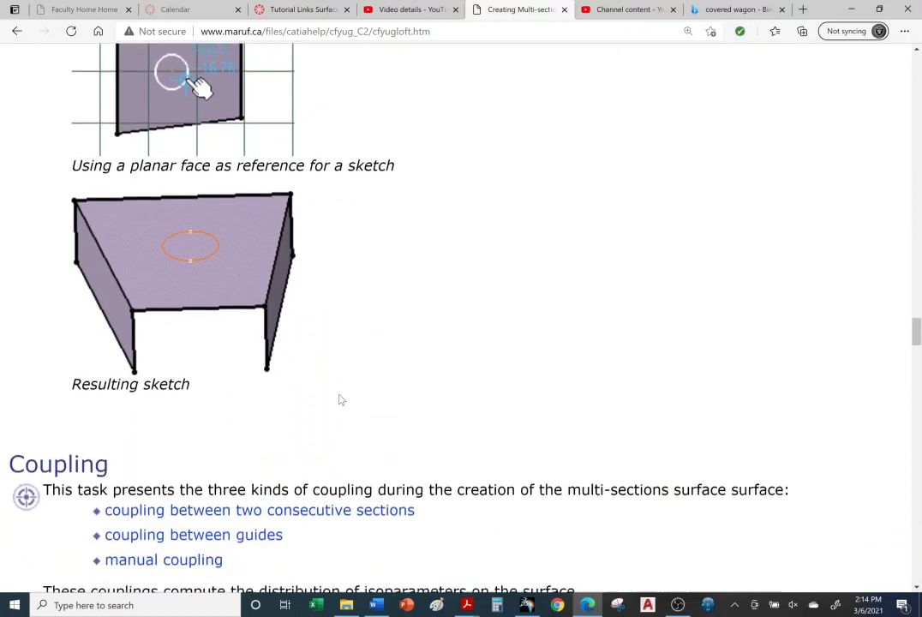
scroll(341, 399, down, 2)
scroll(341, 399, down, 2)
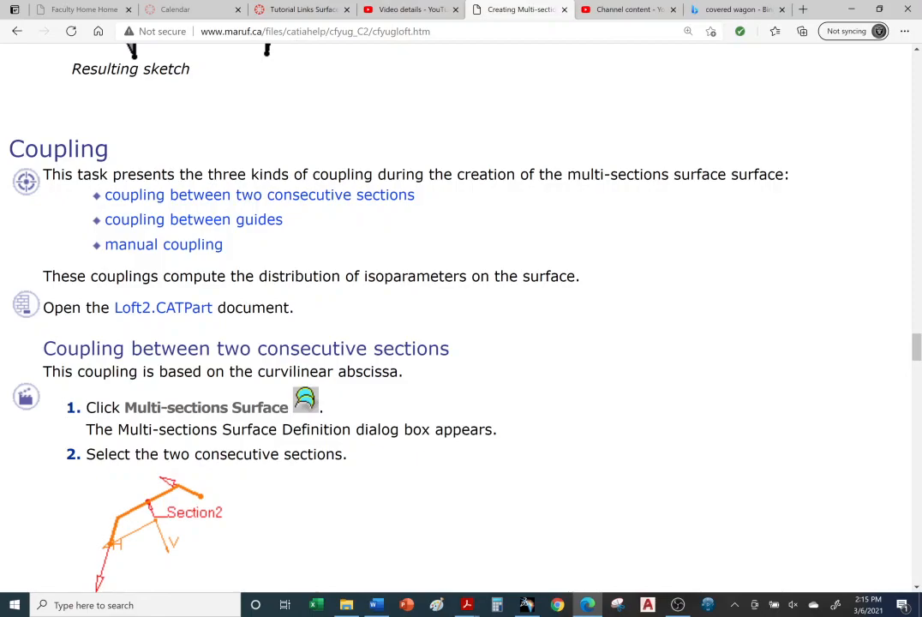
scroll(203, 361, up, 15)
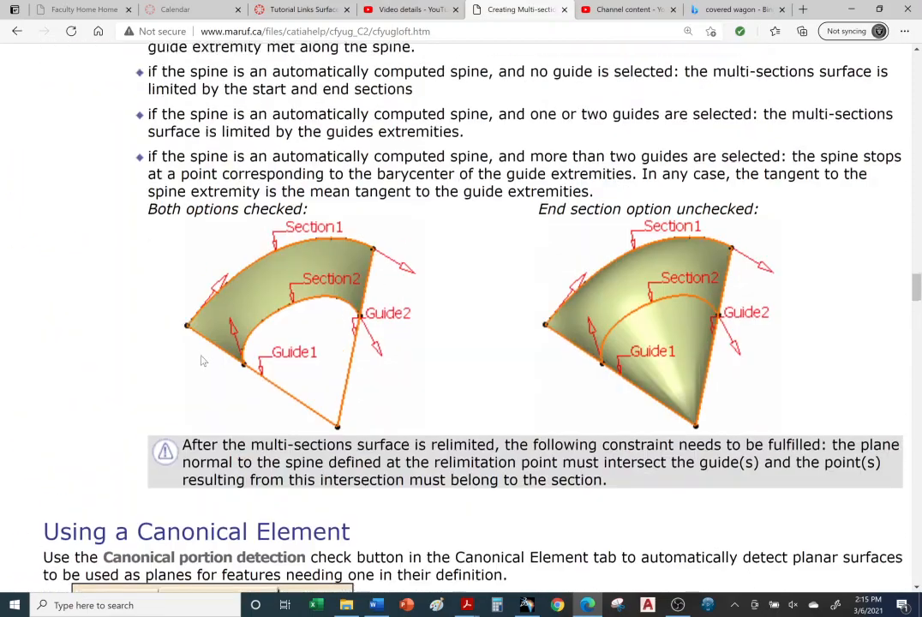
scroll(203, 361, down, 6)
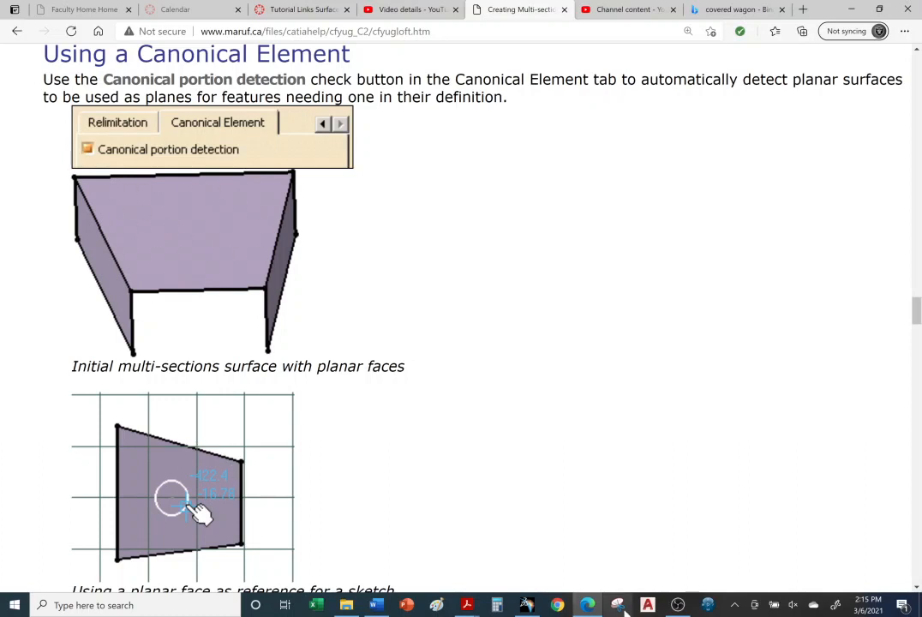
- Switch back to CATIA and display the space containing the hidden objects of Loft3.CATPart
click(529, 606)
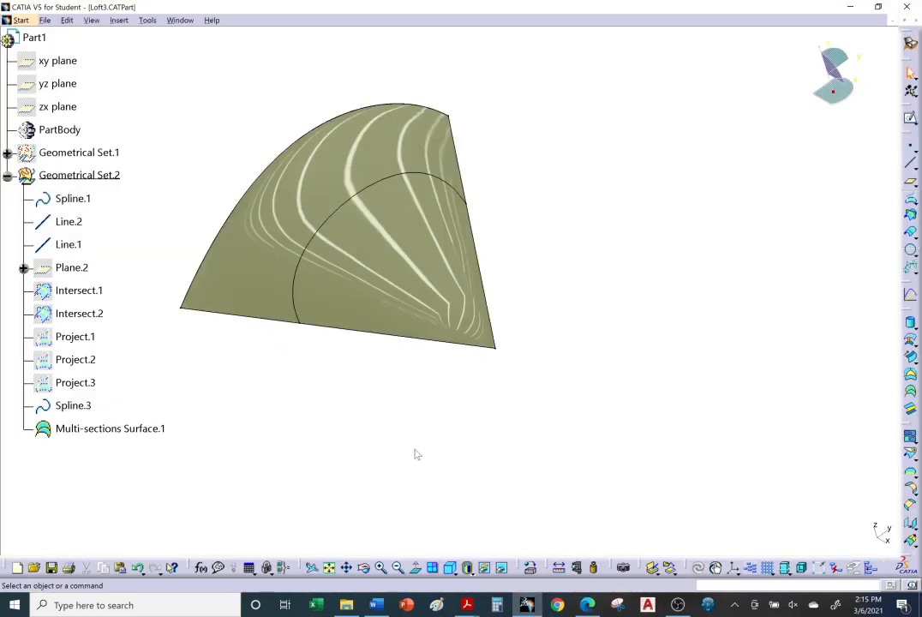
click(501, 568)
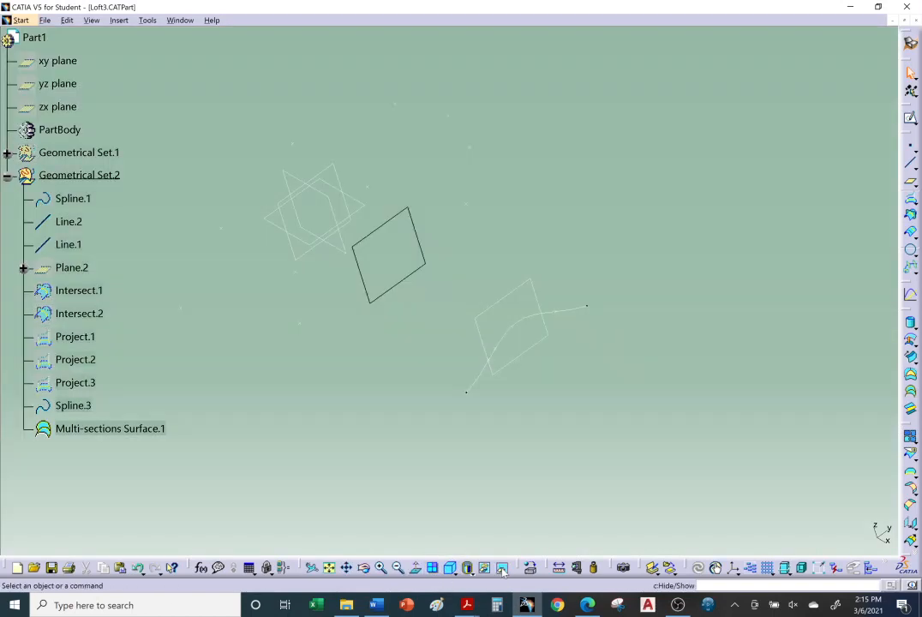
- Inspect the hidden planes and curves of Loft3.CATPart, and return the display to the visible space with the multi-sections surface
middle_drag(357, 330, 375, 315)
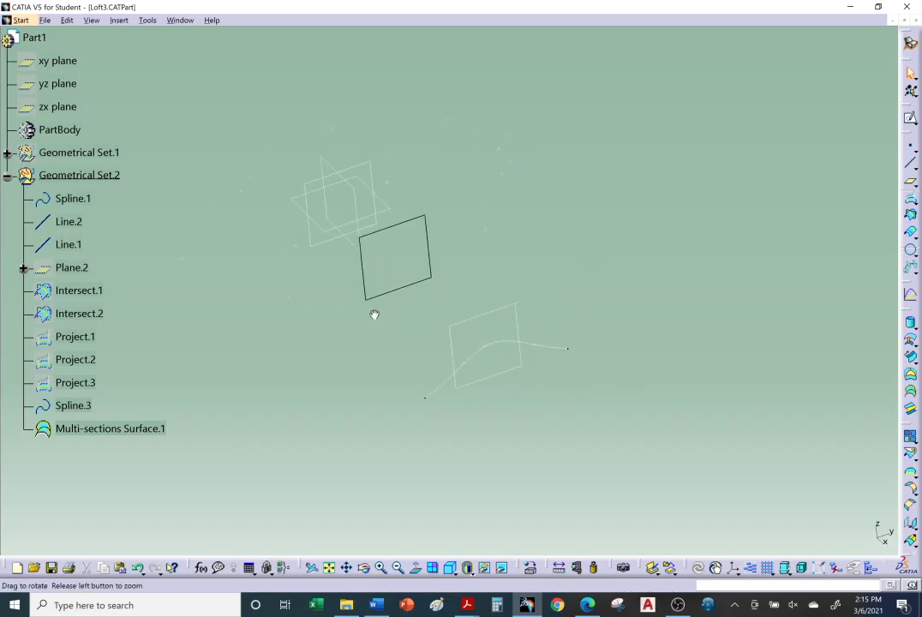
click(502, 568)
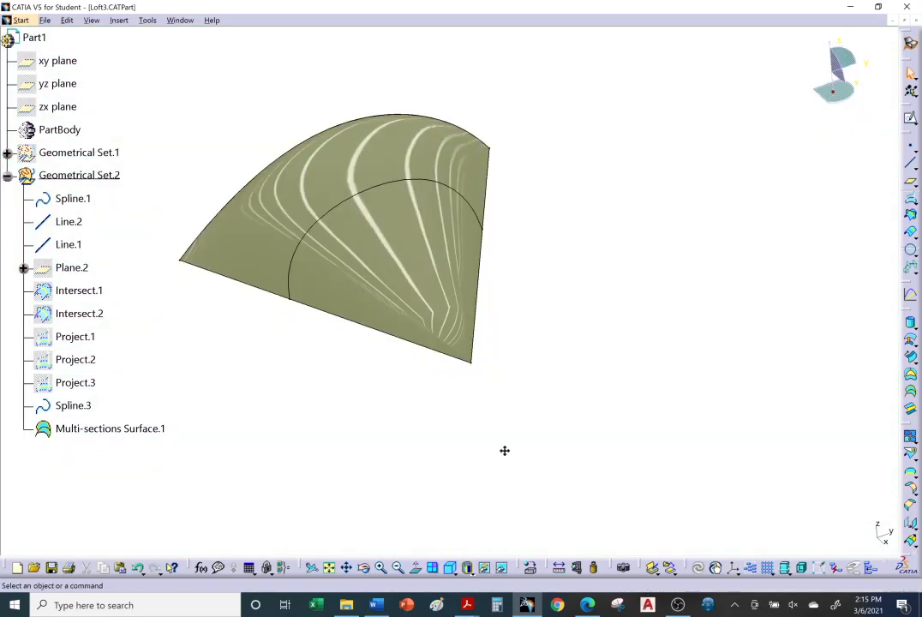
middle_drag(505, 451, 524, 469)
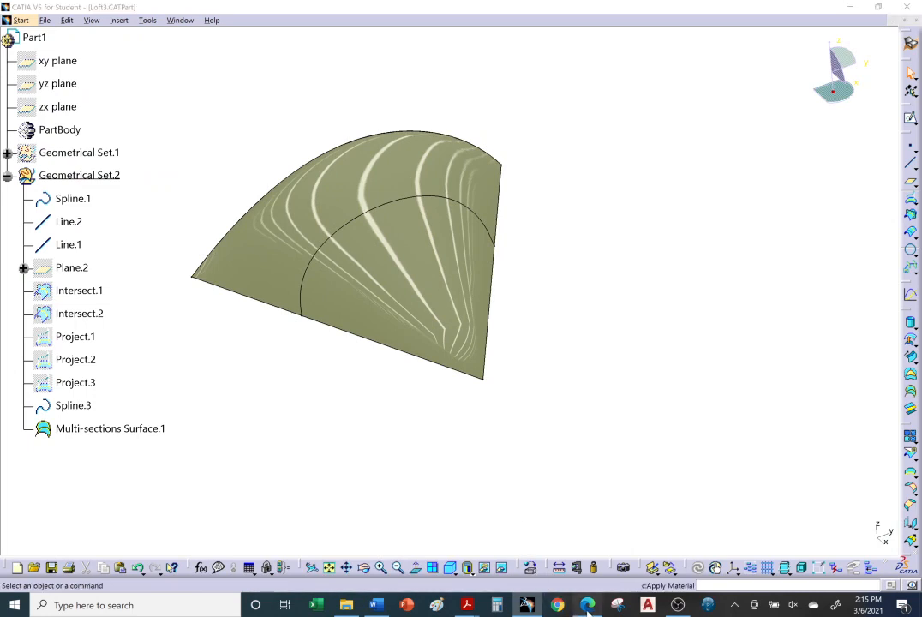
- Switch to the Edge browser and read the rest of the canonical element section and the start of the Coupling section
click(588, 605)
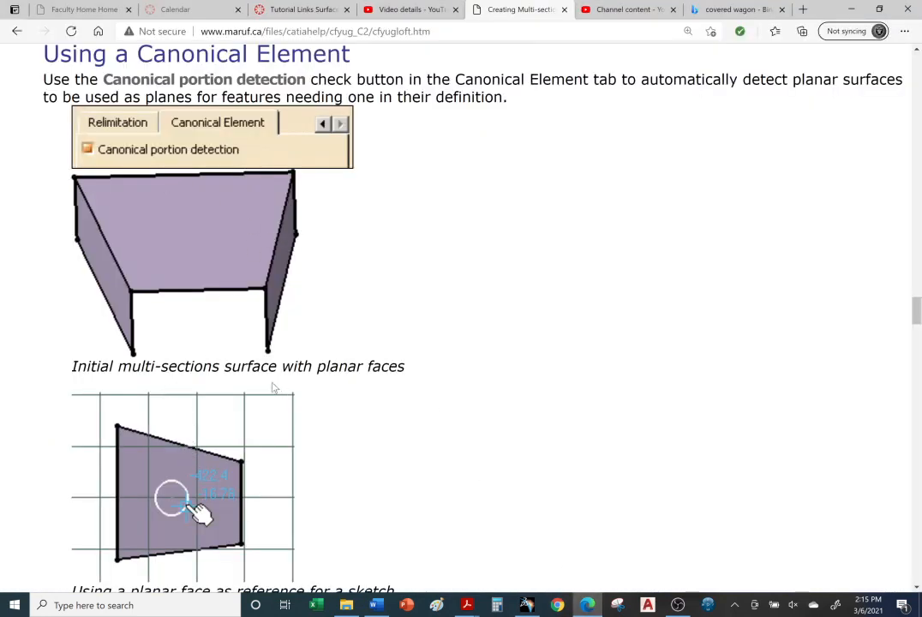
scroll(273, 389, down, 4)
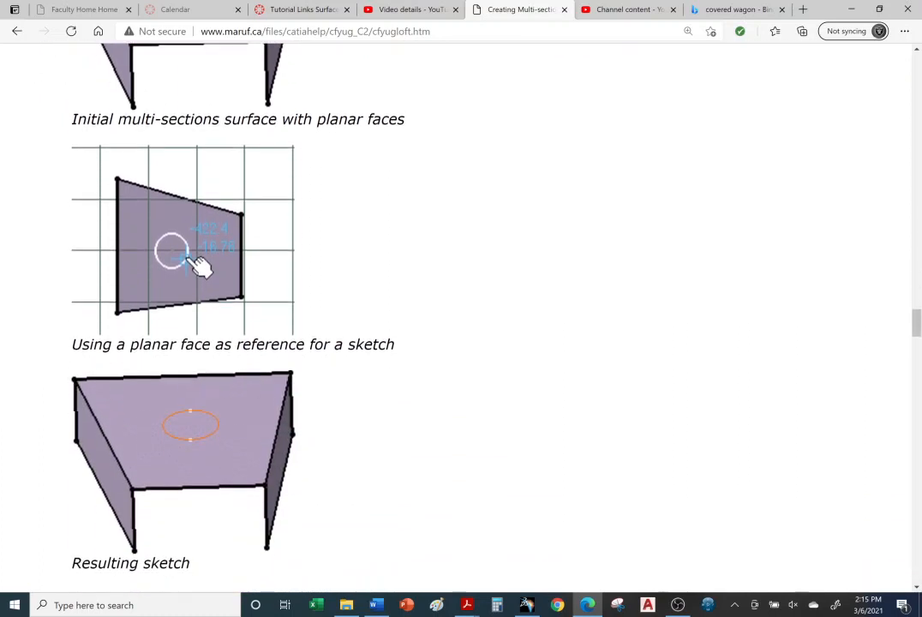
scroll(299, 370, down, 1)
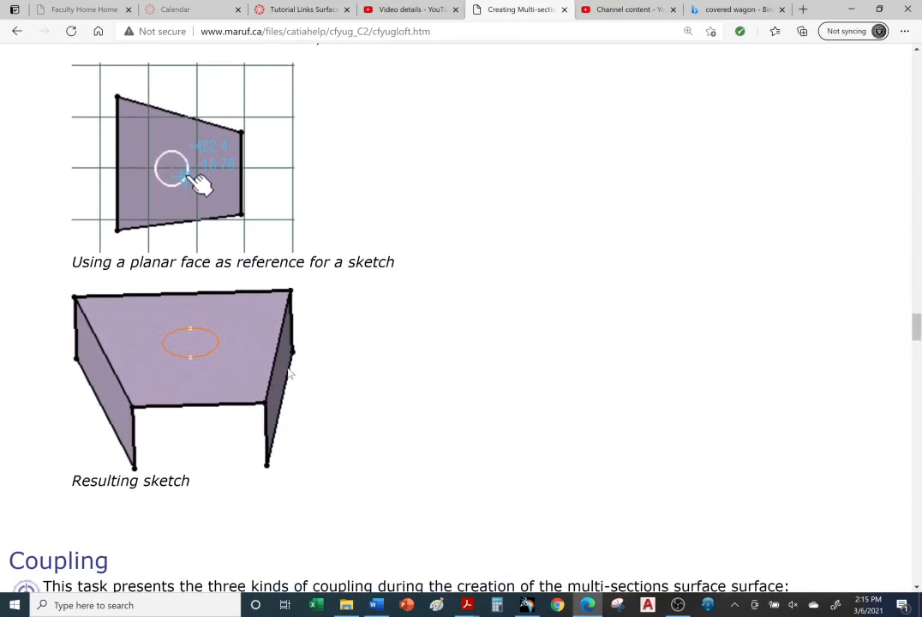
scroll(291, 373, up, 2)
scroll(288, 374, down, 3)
scroll(291, 368, down, 1)
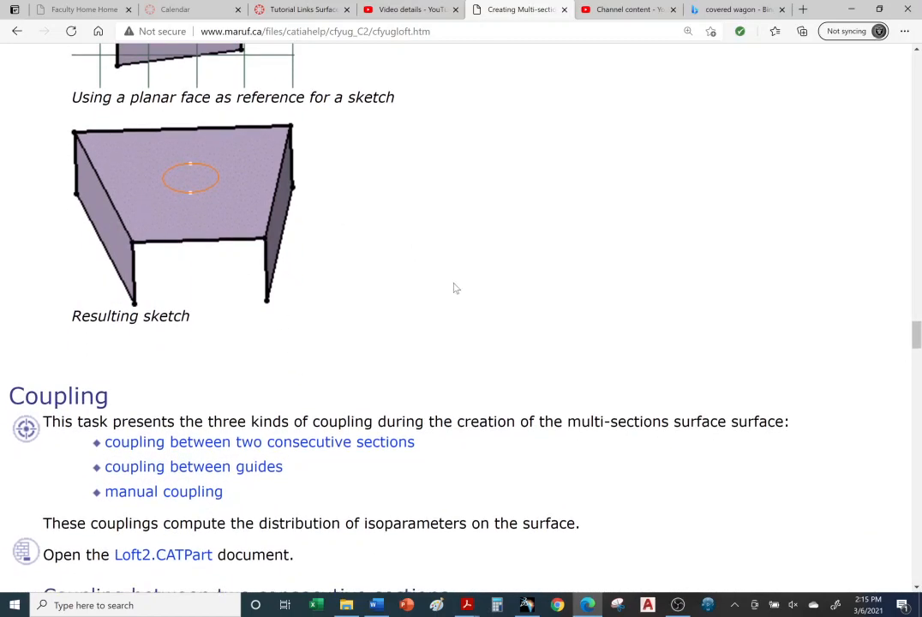
scroll(453, 289, down, 3)
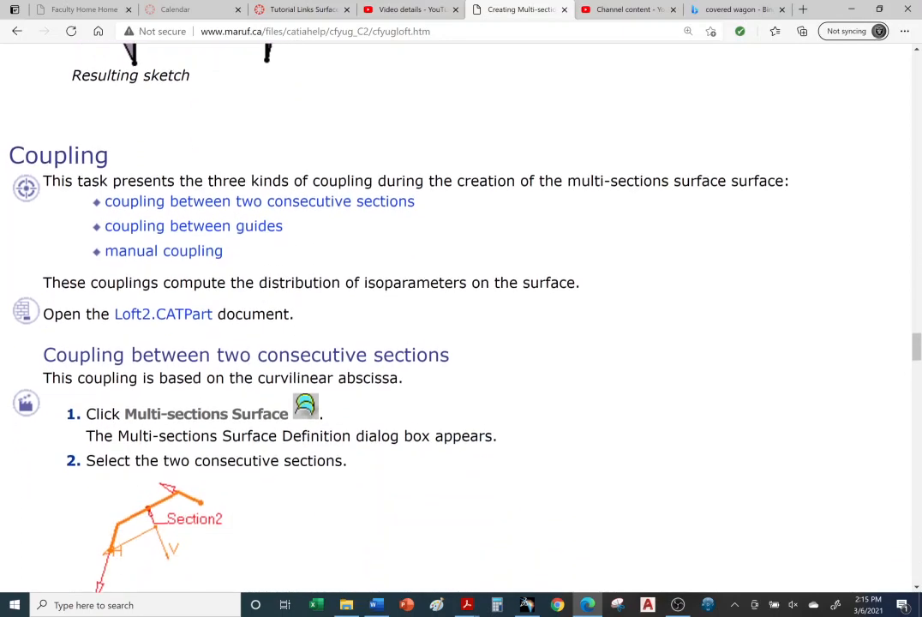
scroll(401, 306, down, 3)
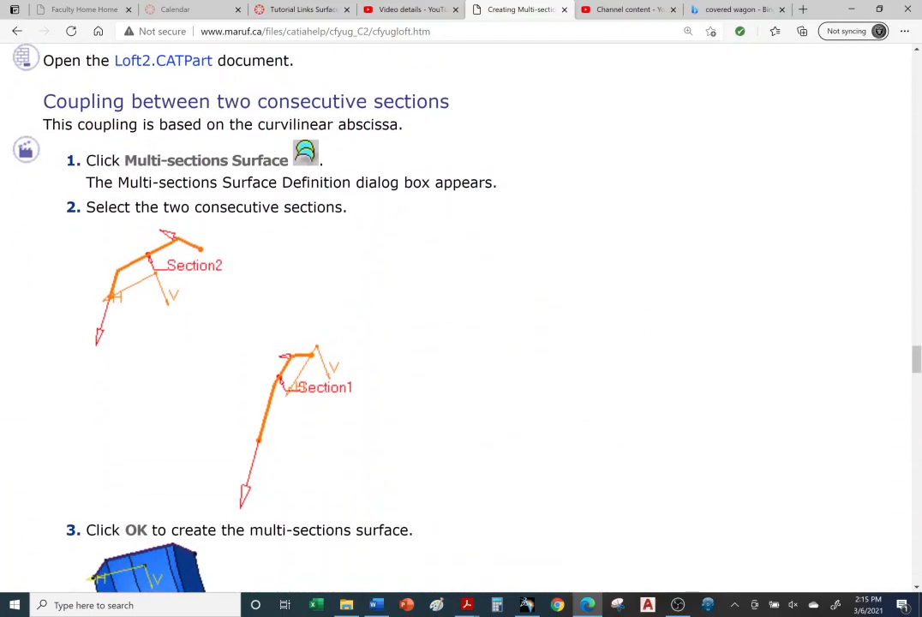
- Download the Loft2.CATPart sample from the multi-sections surface help page and open it in CATIA
double_click(168, 69)
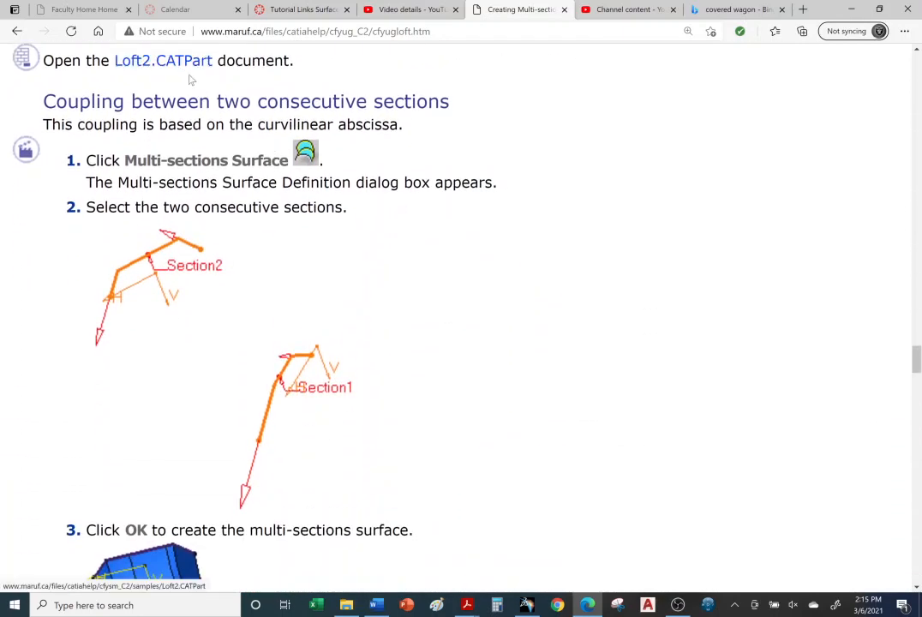
click(169, 61)
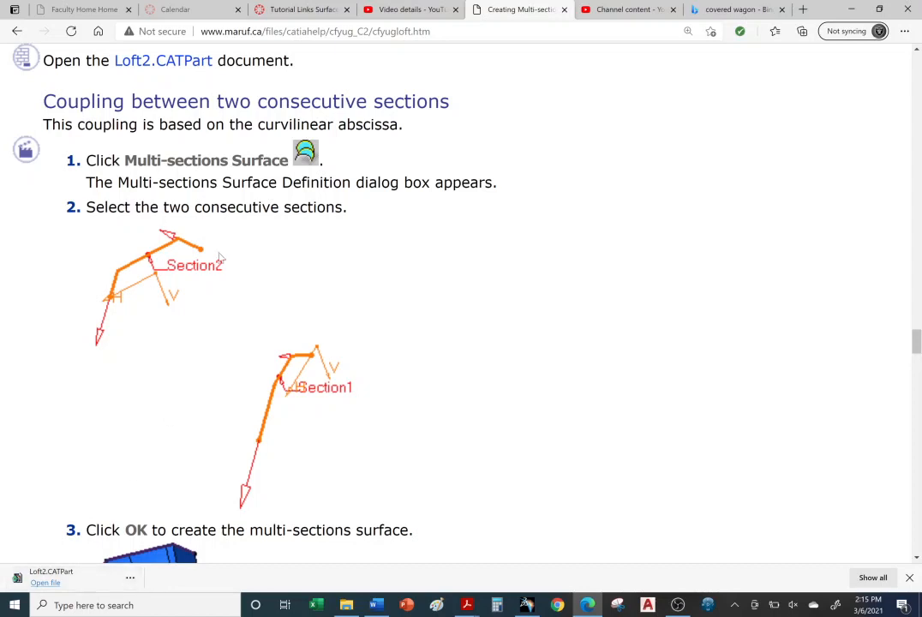
scroll(137, 480, down, 4)
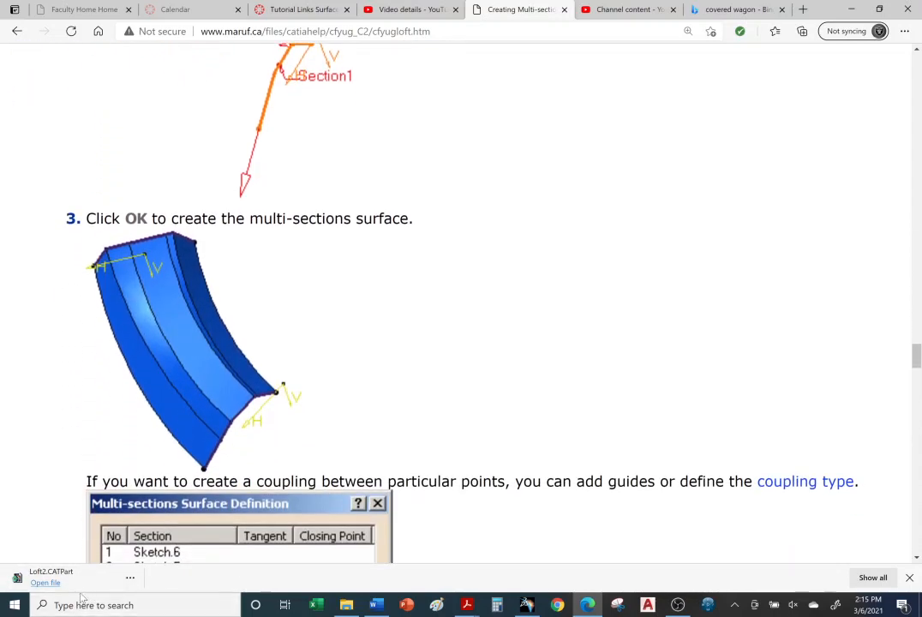
click(45, 583)
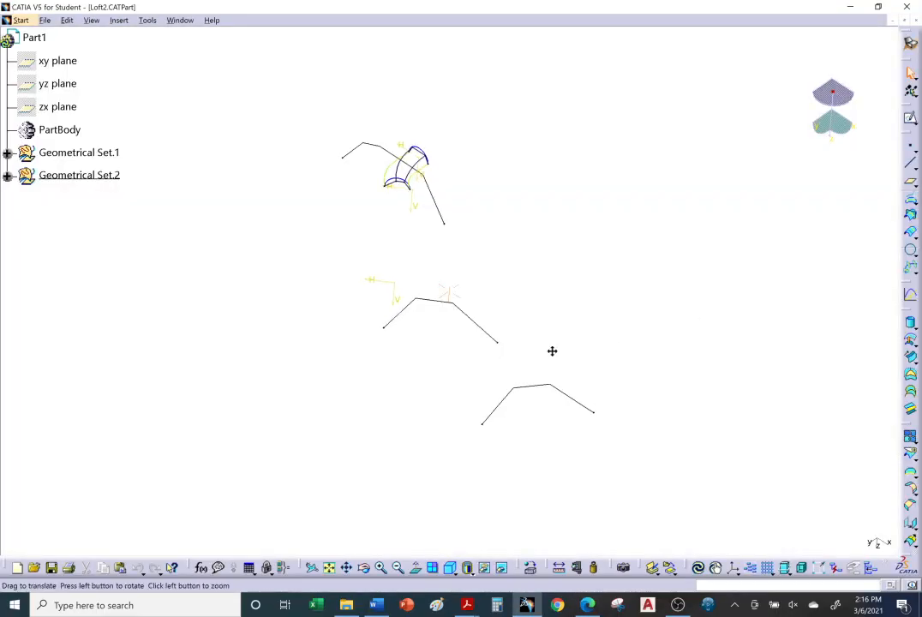
middle_drag(552, 350, 385, 457)
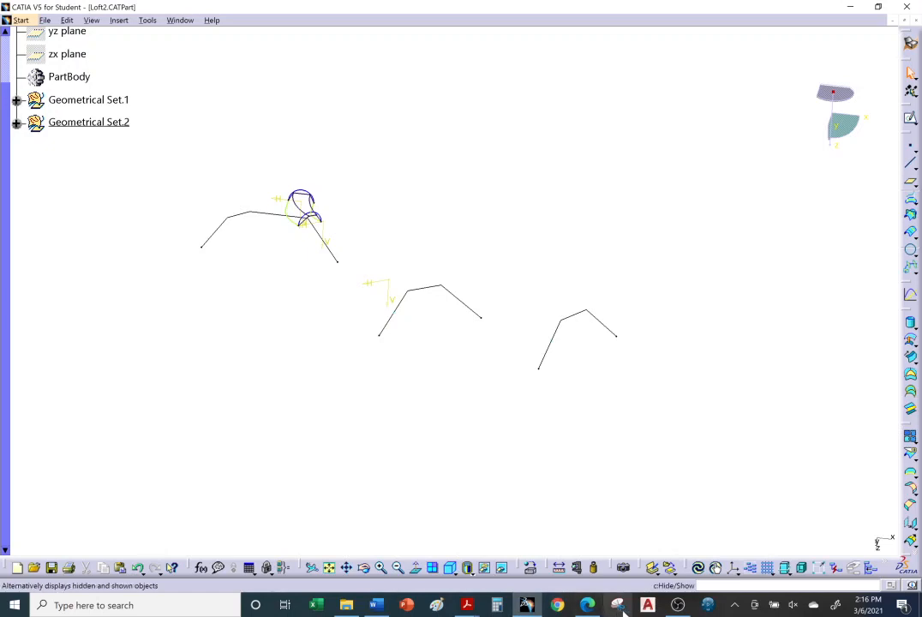
- Switch to the browser and review the help page's coupling examples between consecutive sections and between guides
mouse_move(470, 605)
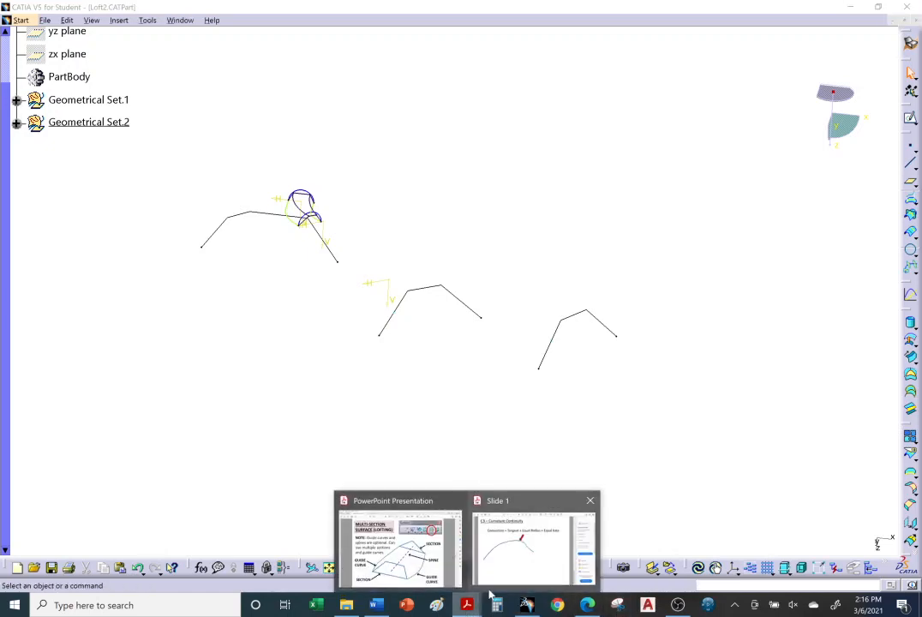
click(587, 605)
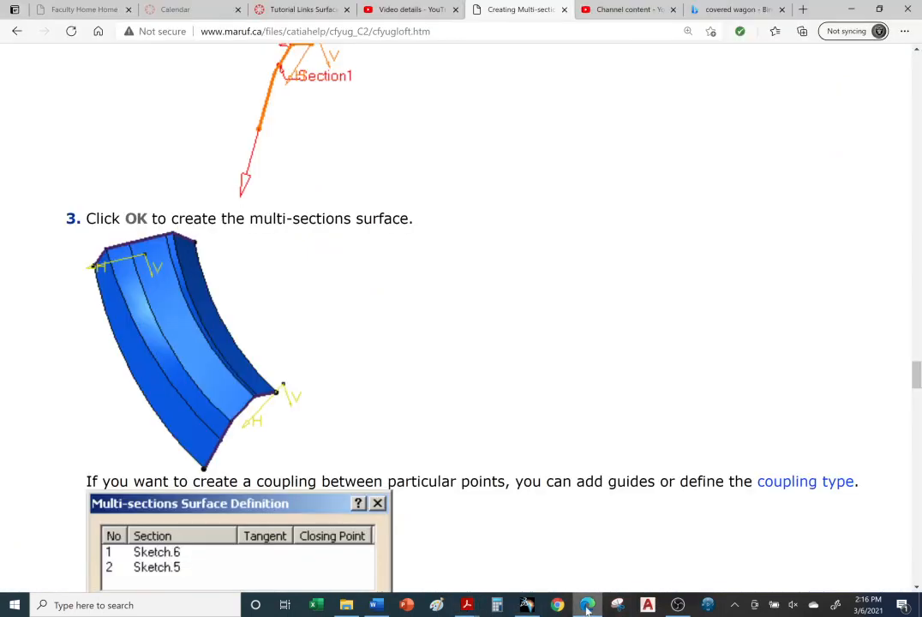
right_click(325, 372)
click(239, 302)
scroll(271, 312, up, 3)
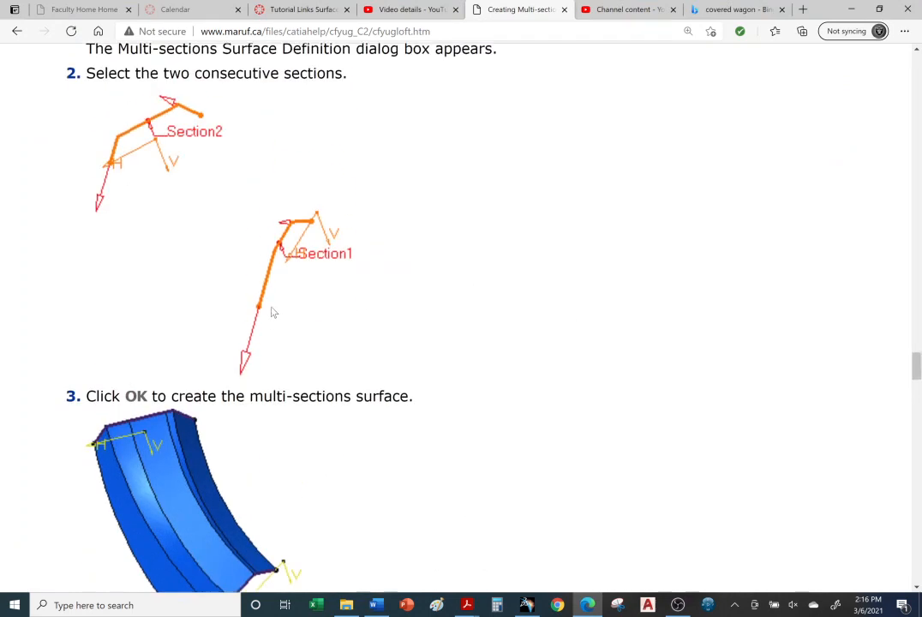
scroll(273, 312, up, 1)
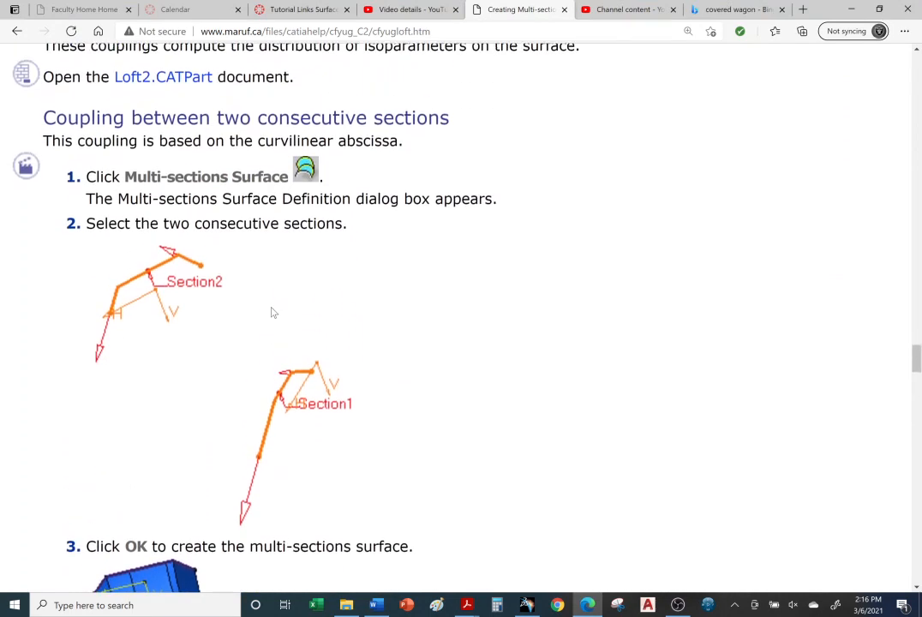
scroll(271, 312, down, 6)
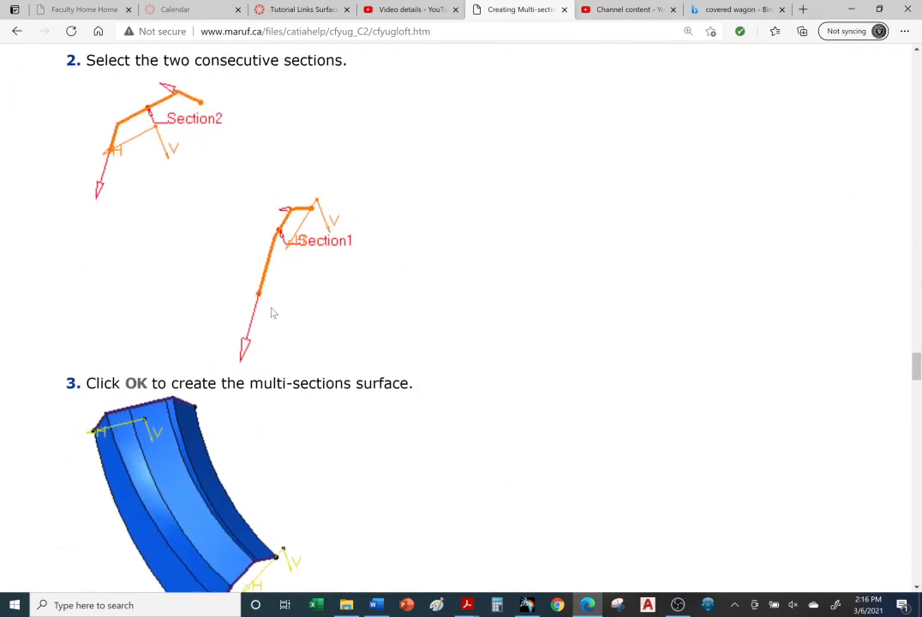
scroll(274, 318, down, 4)
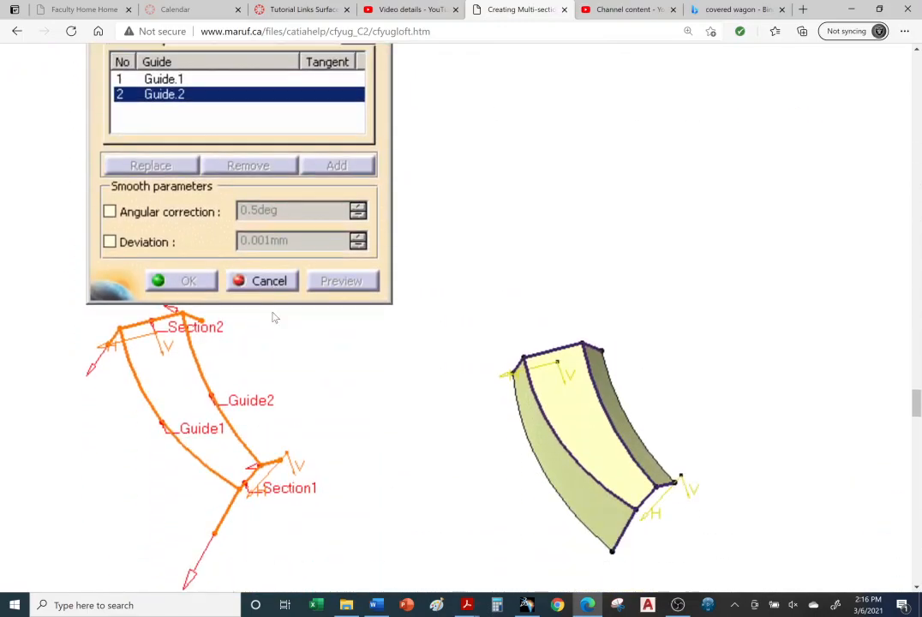
scroll(273, 317, down, 6)
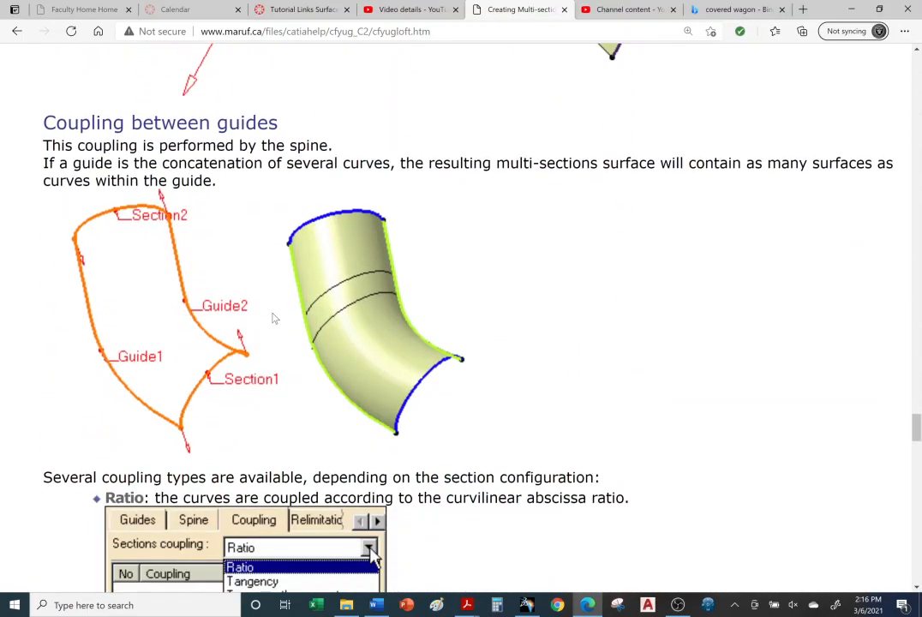
scroll(274, 318, down, 4)
scroll(273, 319, up, 11)
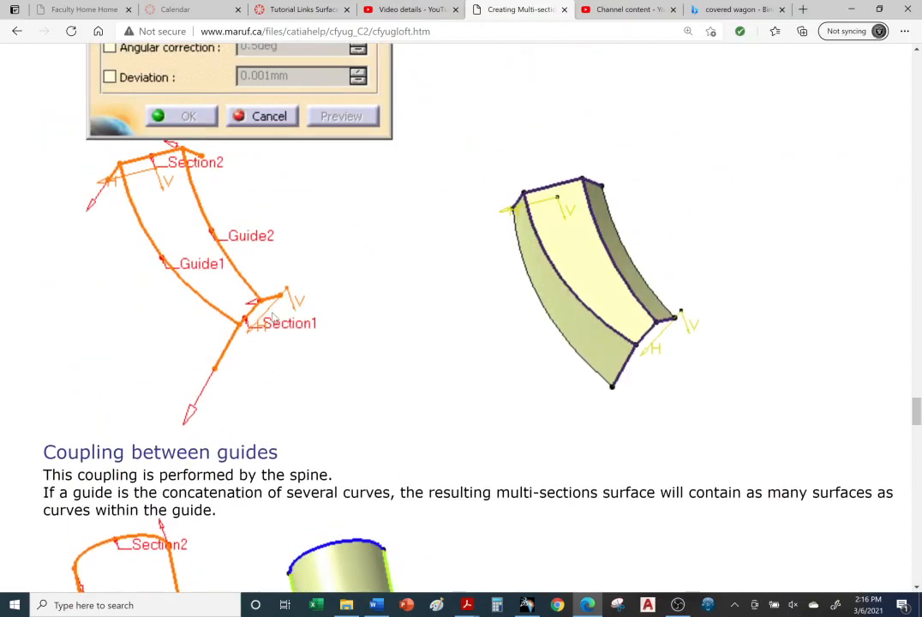
scroll(273, 318, up, 5)
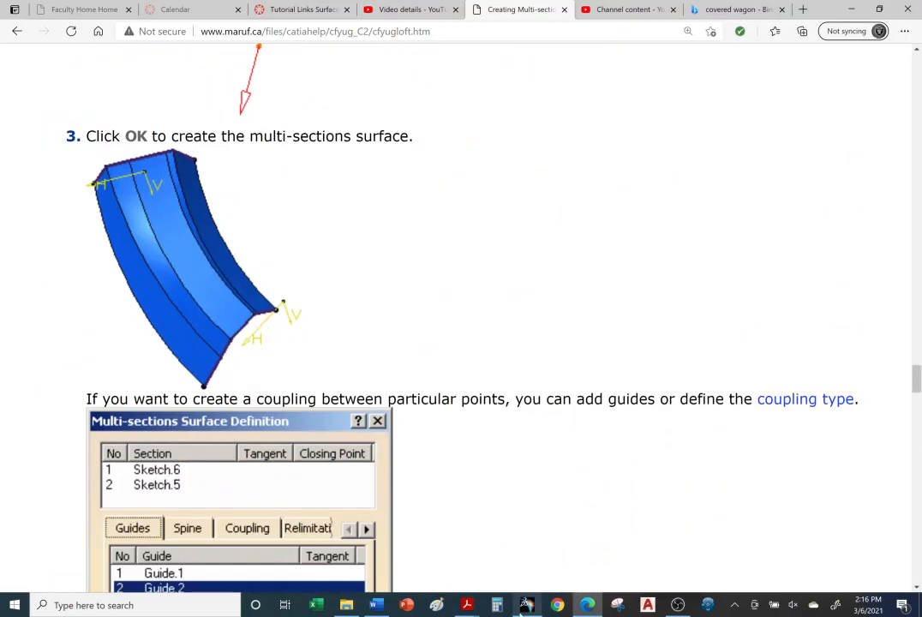
- Switch back to CATIA and start a multi-sections surface using the open profiles Sketch.4 and Rotate.2 as its sections
click(527, 606)
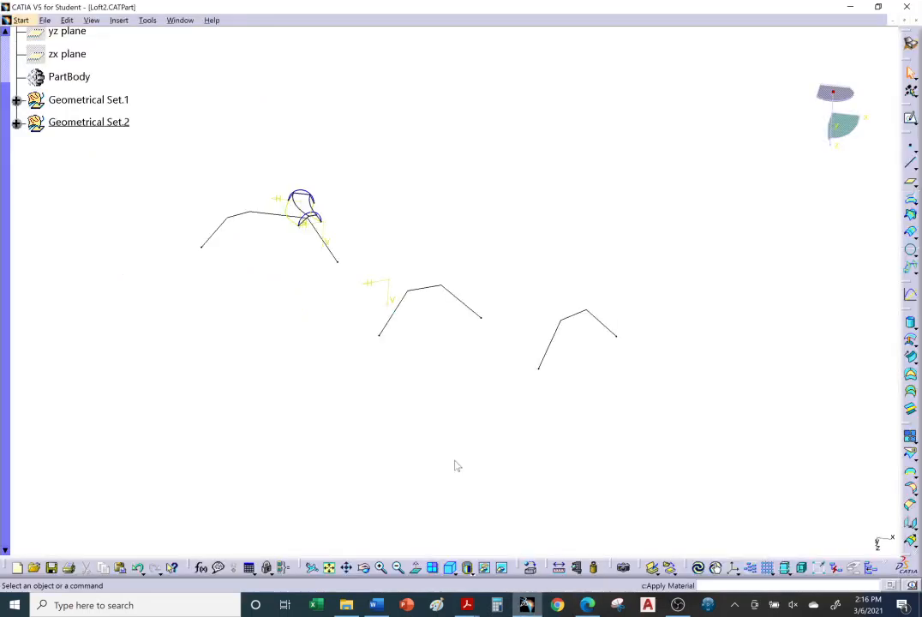
middle_drag(403, 375, 429, 346)
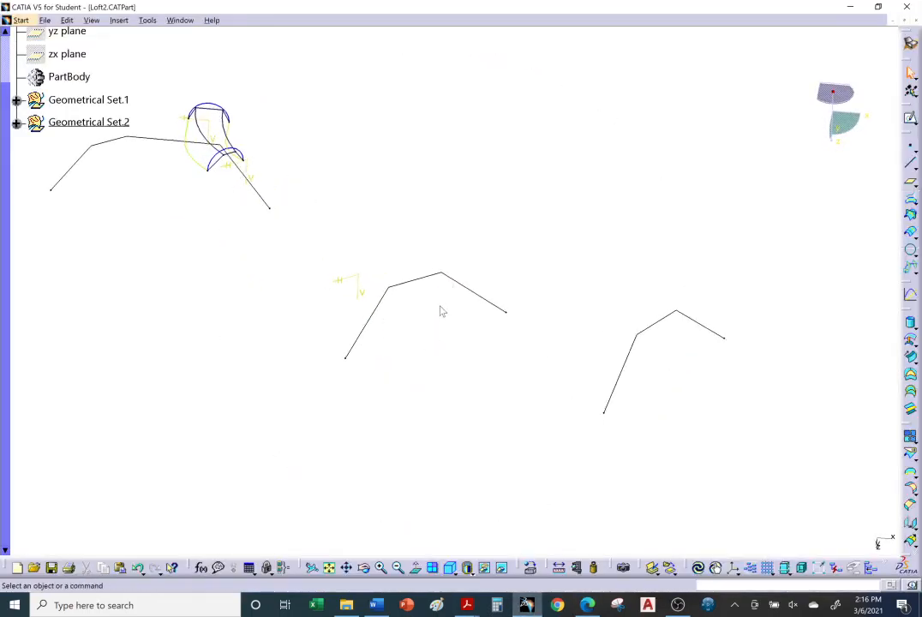
middle_drag(588, 361, 660, 382)
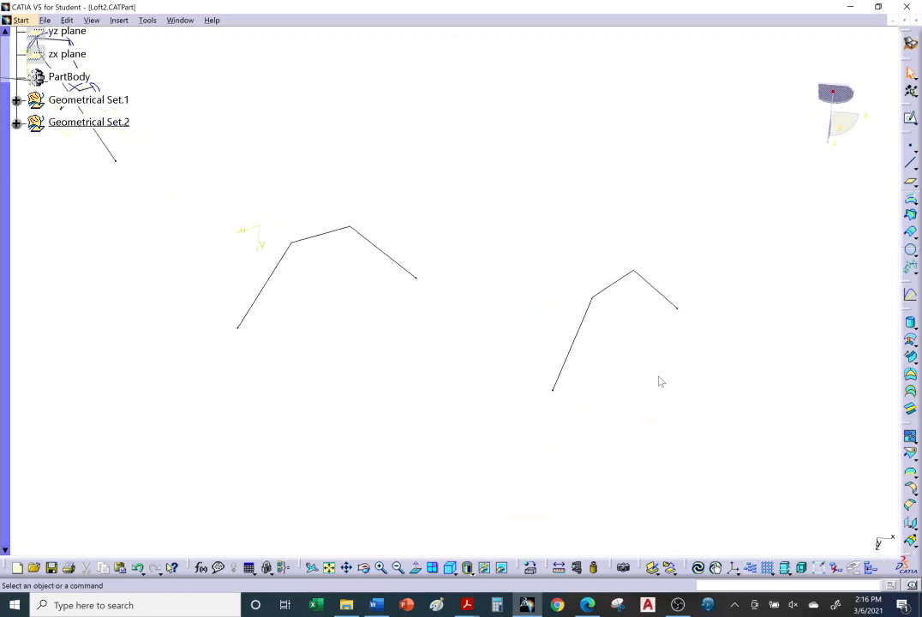
click(910, 391)
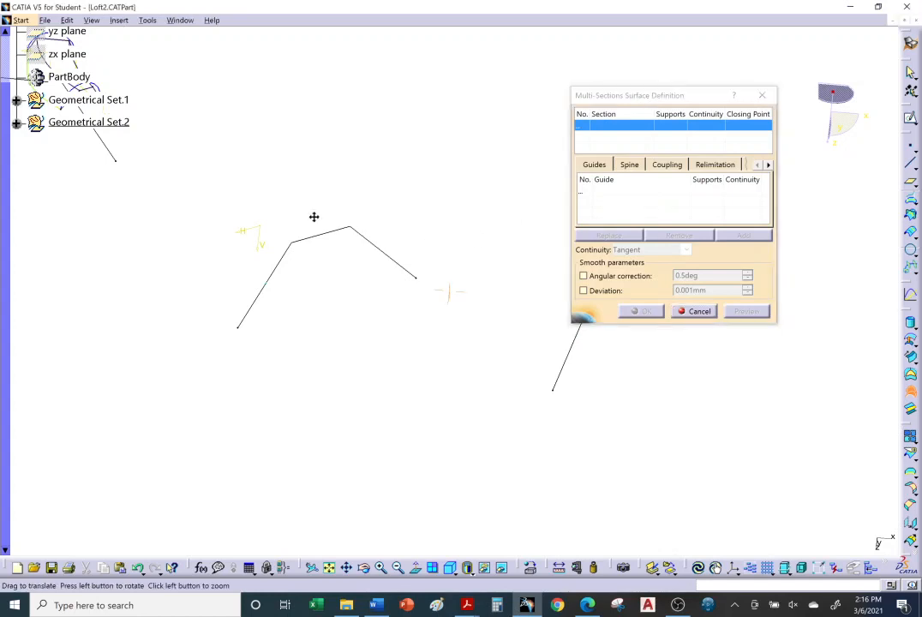
middle_drag(314, 217, 134, 200)
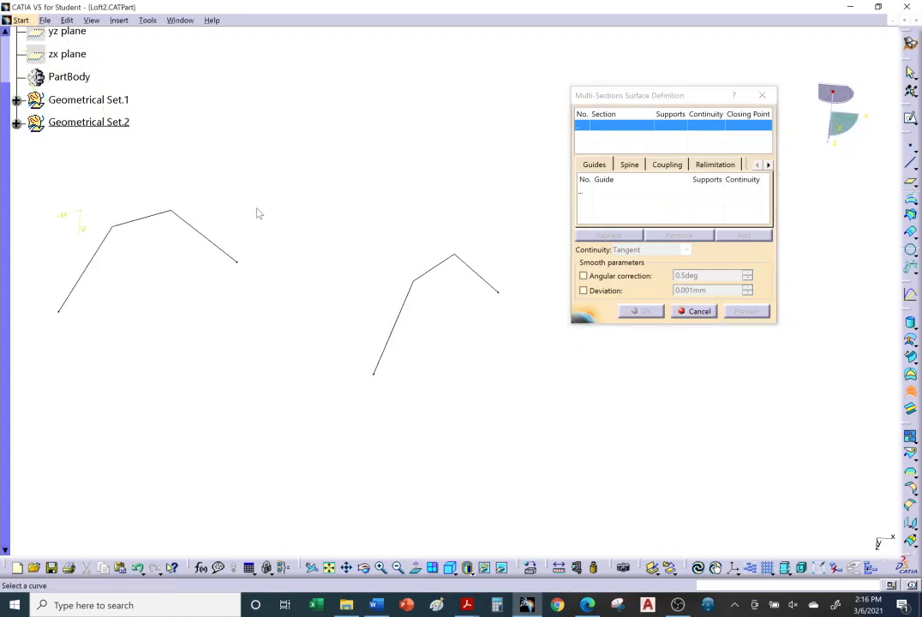
click(206, 239)
click(483, 279)
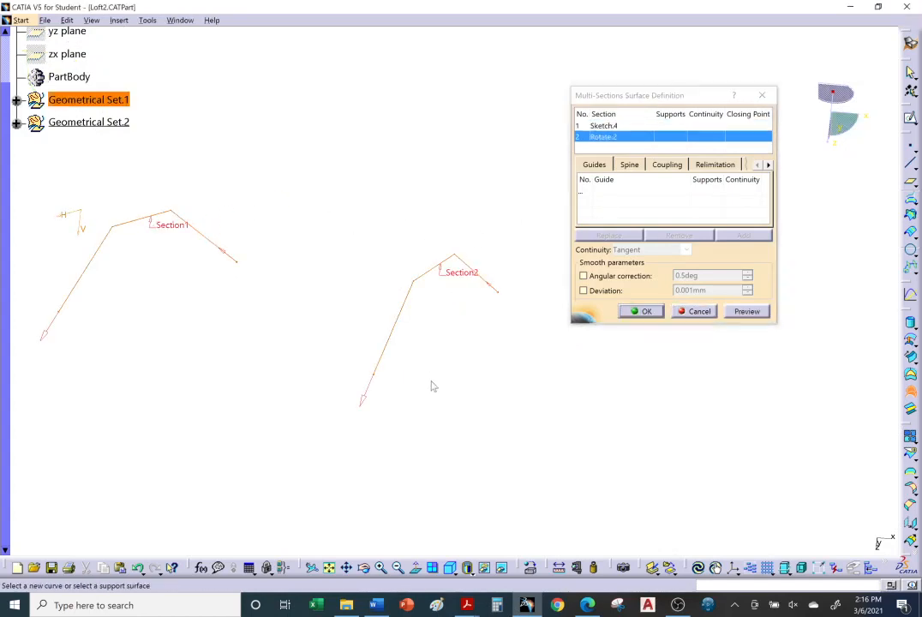
- Preview the surface between Sketch.4 and Rotate.2, inspect its shape and create it
middle_drag(431, 385, 375, 432)
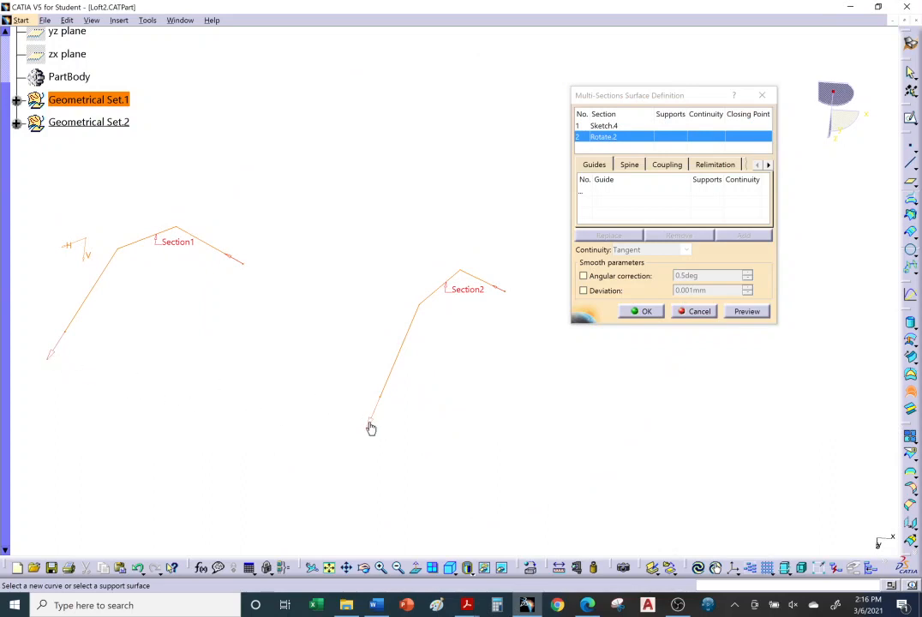
click(755, 317)
middle_drag(377, 402, 229, 131)
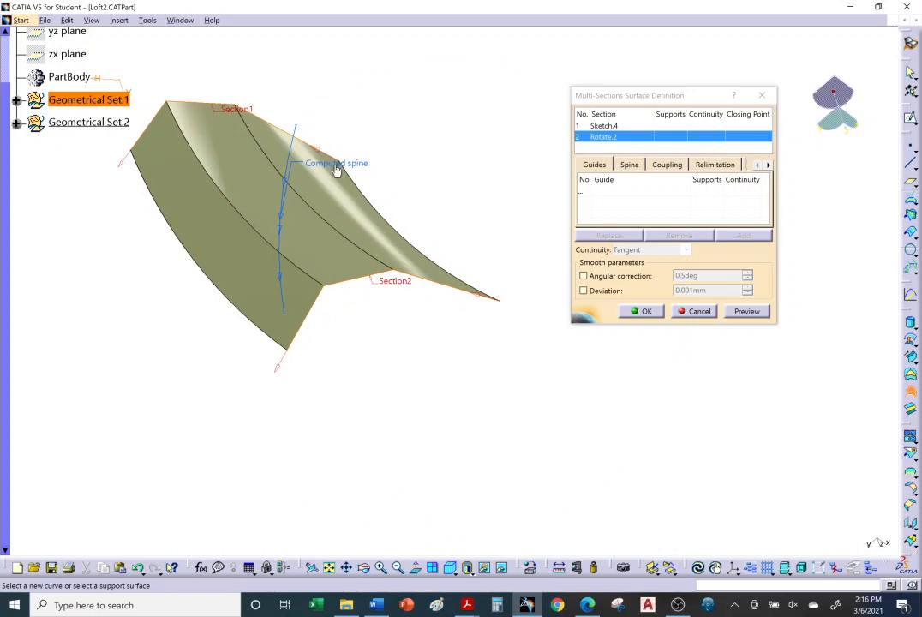
middle_drag(337, 172, 440, 327)
scroll(441, 327, down, 1)
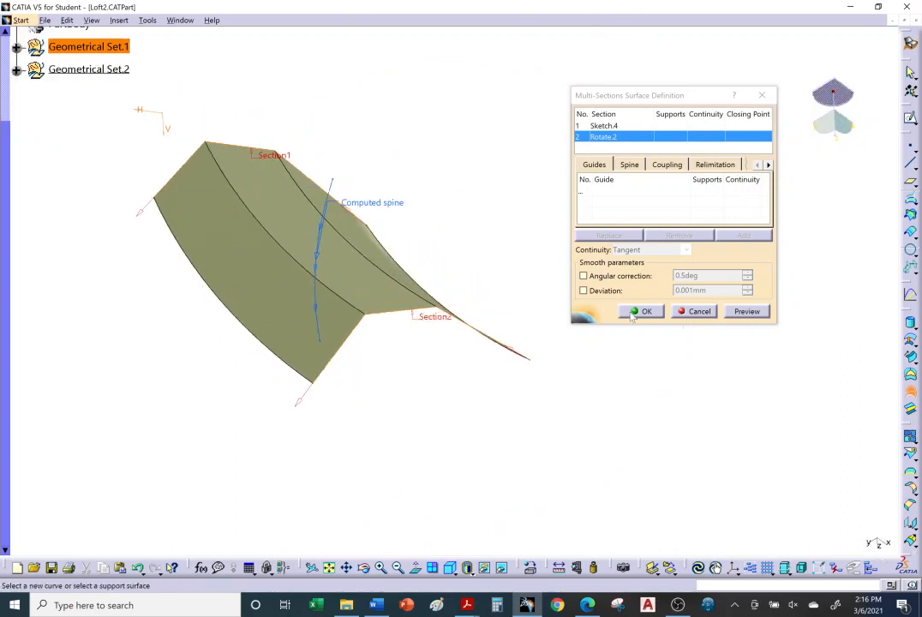
click(641, 311)
- Hide the multi-sections surface built between Sketch.4 and Rotate.2
middle_drag(430, 274, 319, 175)
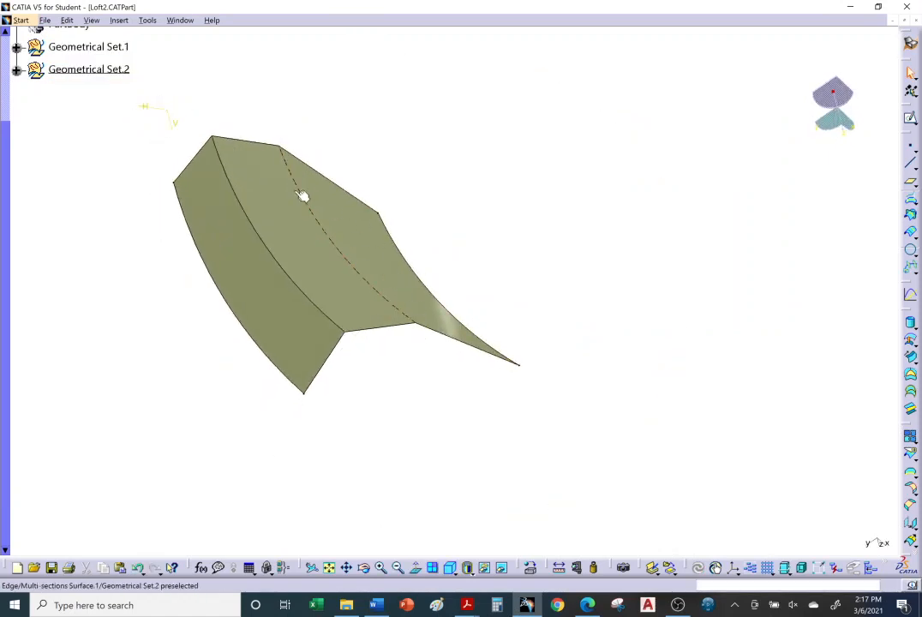
right_click(316, 266)
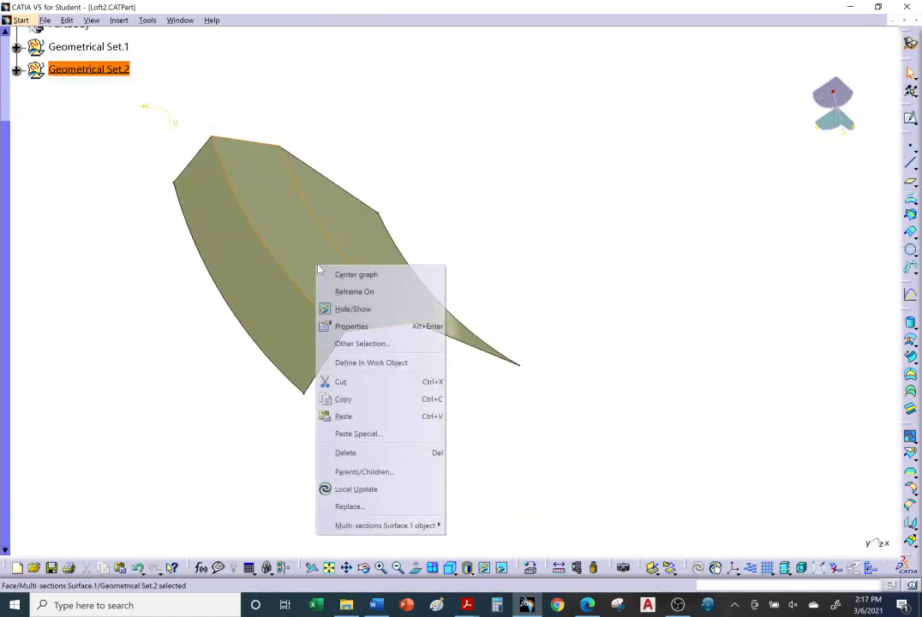
click(347, 308)
middle_drag(329, 222, 416, 221)
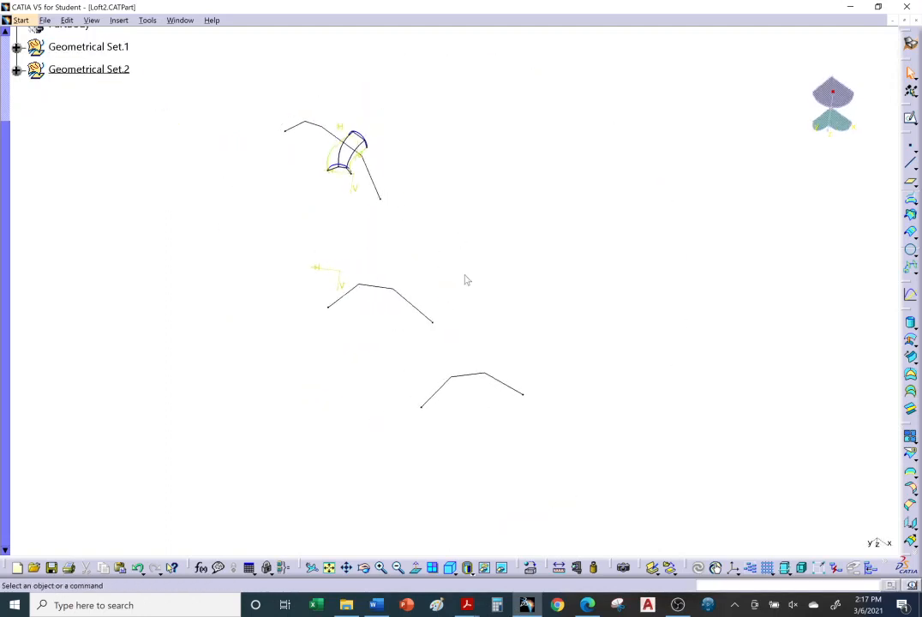
- Hide Geometrical Set.2 and everything it contains
middle_drag(466, 281, 180, 317)
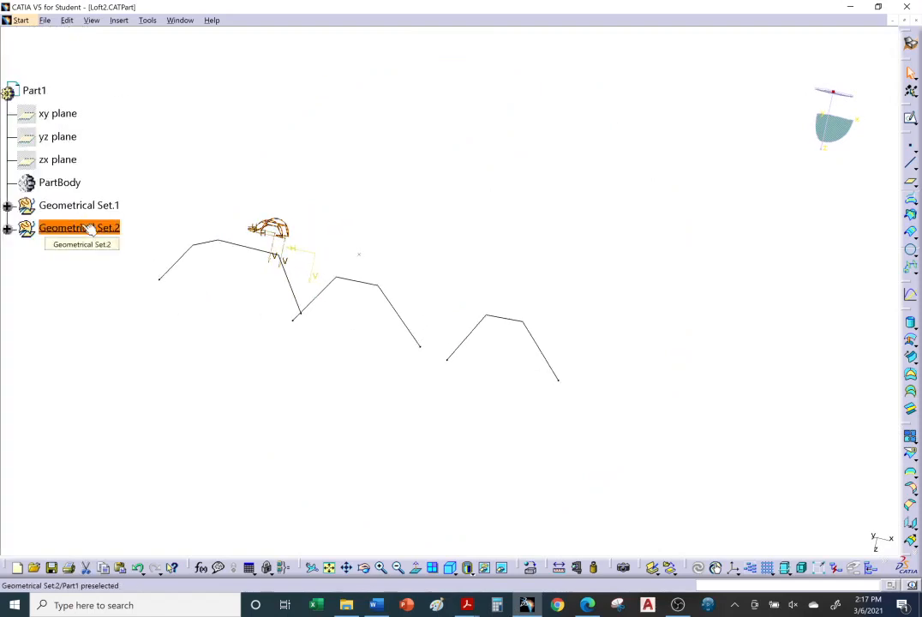
right_click(90, 230)
key(Escape)
right_click(103, 230)
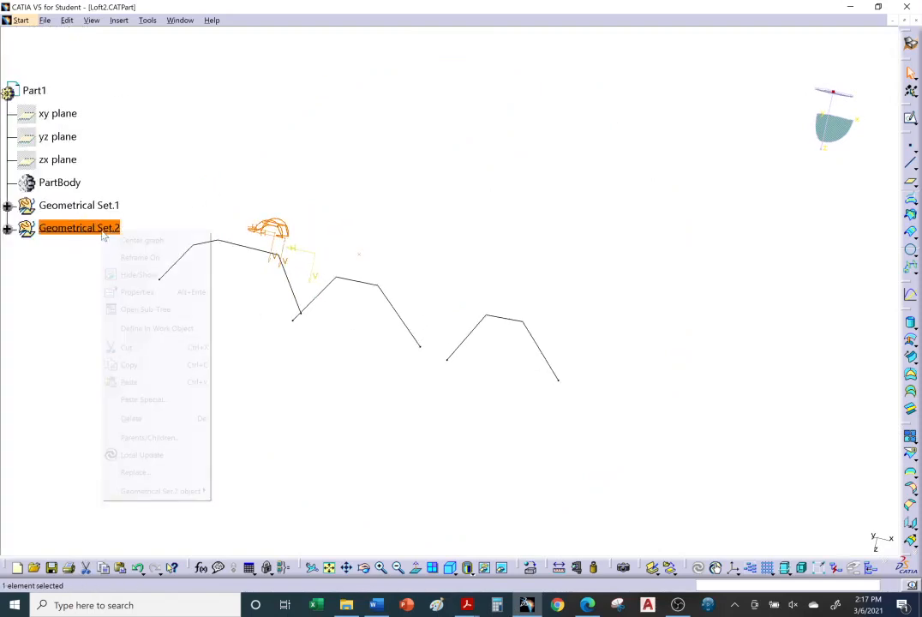
click(124, 273)
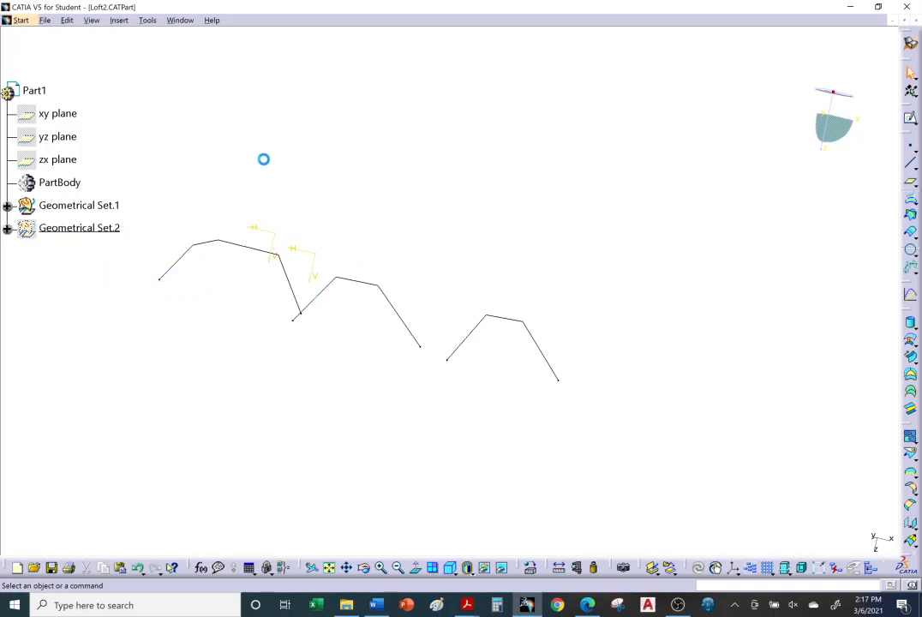
- Insert a new geometrical set named "my geo" under Part1
click(119, 20)
click(150, 86)
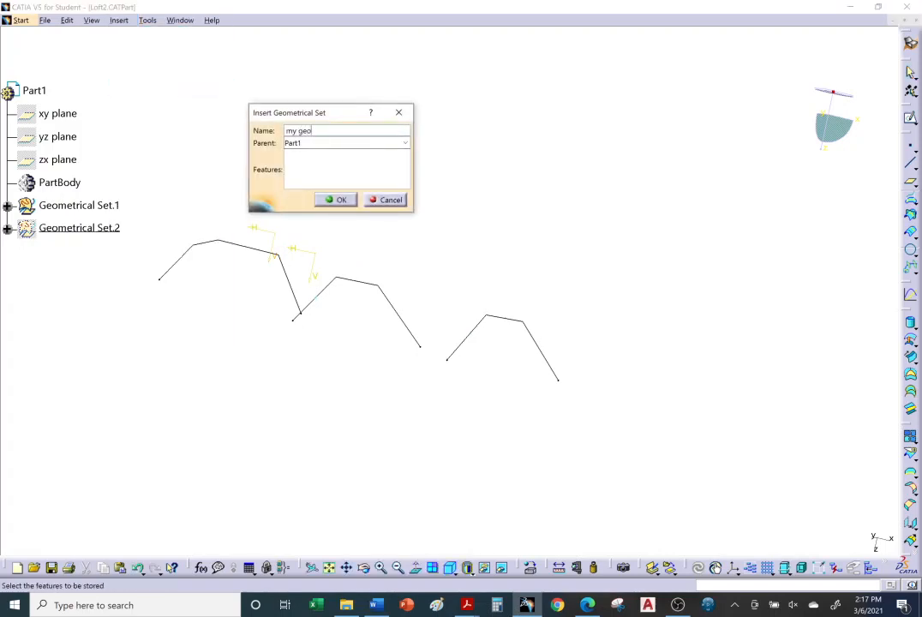
text(my geo)
key(Return)
- Start a multi-sections surface with Sketch.3 and Sketch.4 as its sections and preview it
middle_drag(374, 156, 469, 294)
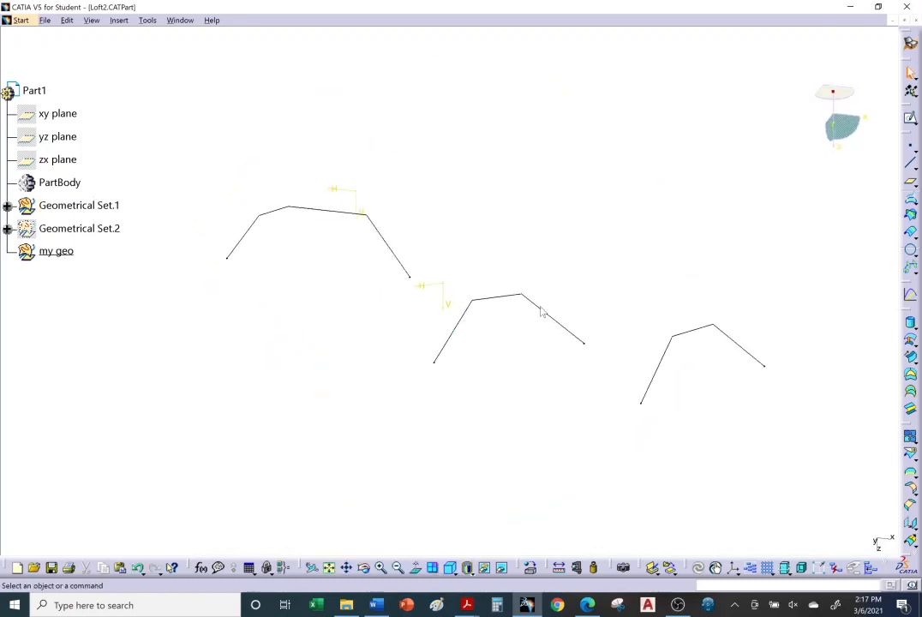
click(911, 391)
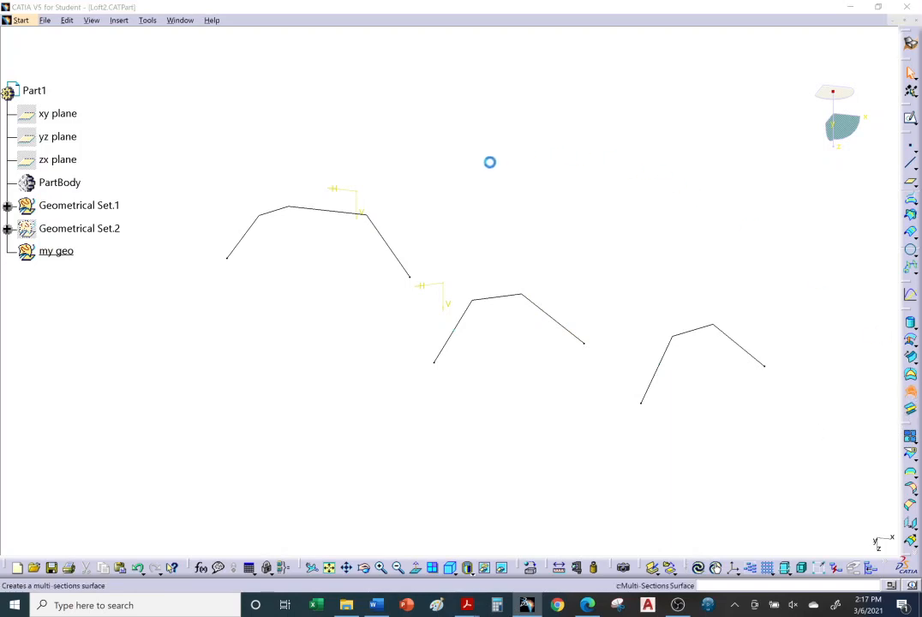
click(398, 253)
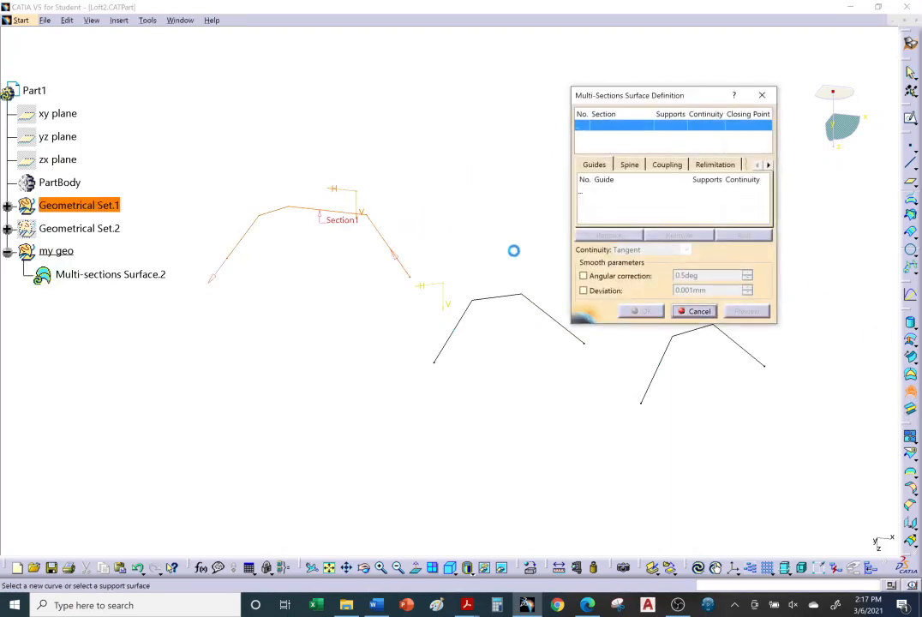
click(517, 299)
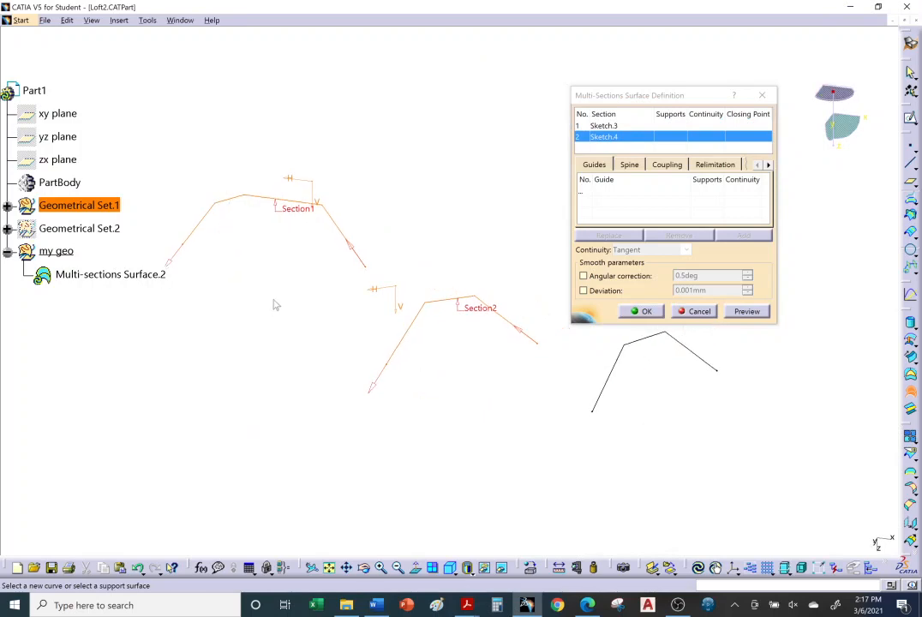
click(737, 312)
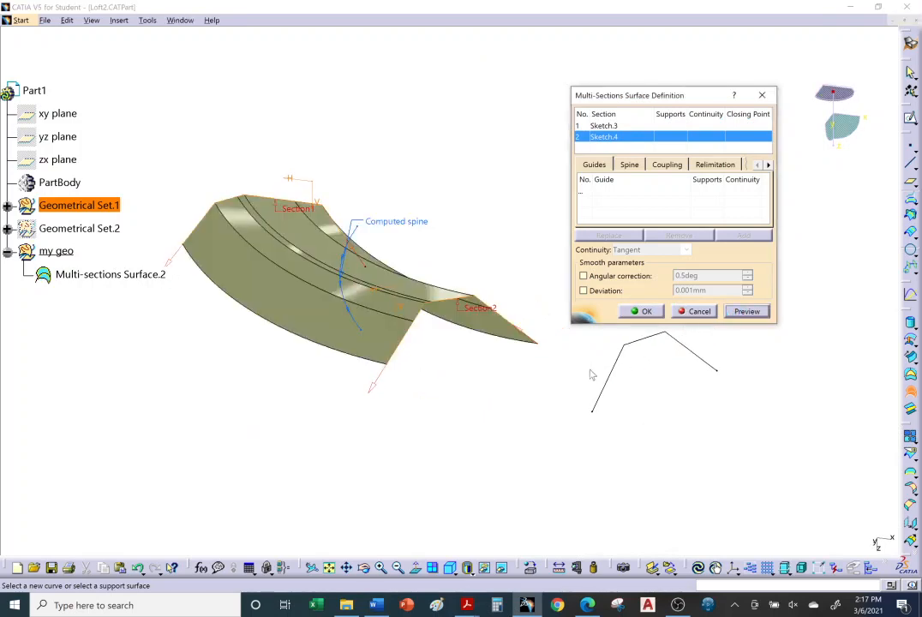
- Add a coupling between the first corner of Sketch.3 and the first corner of Sketch.4 from the section start, then preview the surface
middle_drag(591, 374, 421, 360)
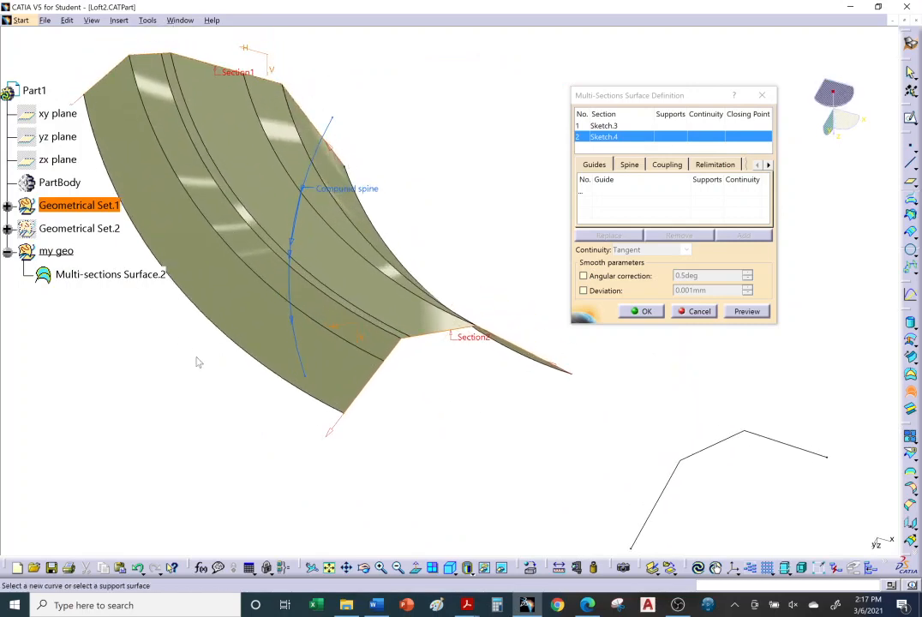
middle_drag(441, 382, 403, 358)
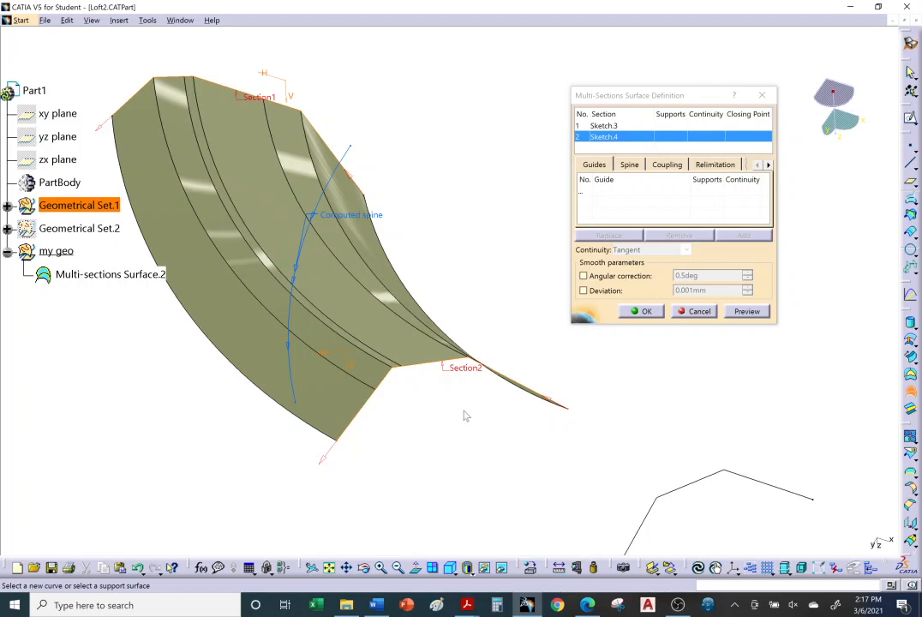
middle_drag(438, 409, 395, 403)
middle_drag(496, 421, 439, 316)
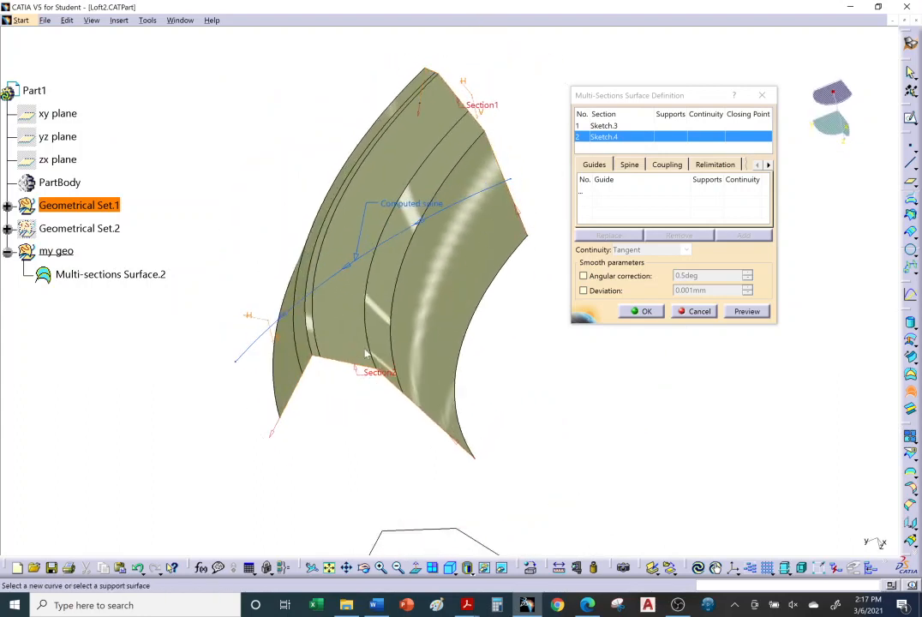
middle_drag(562, 428, 548, 334)
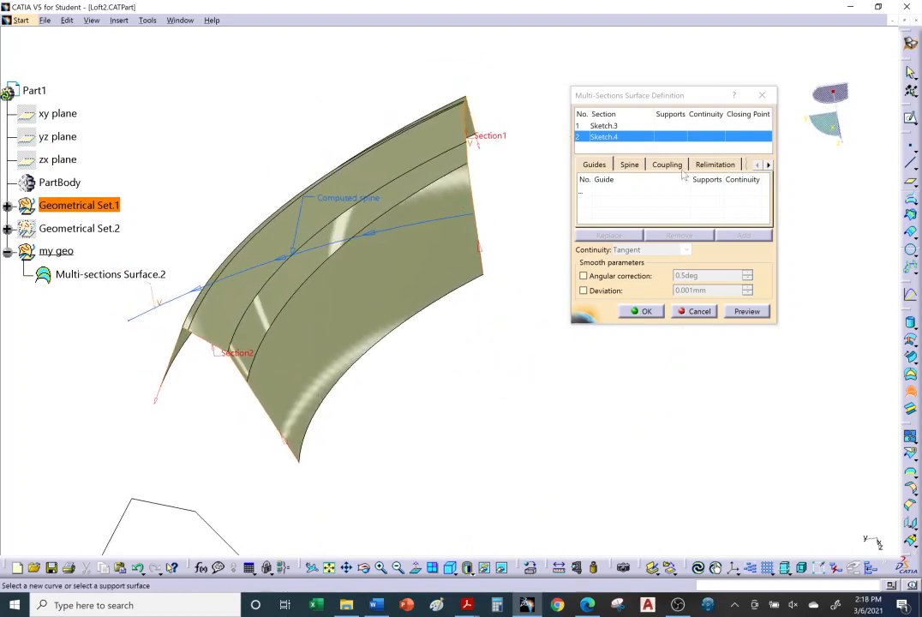
click(674, 165)
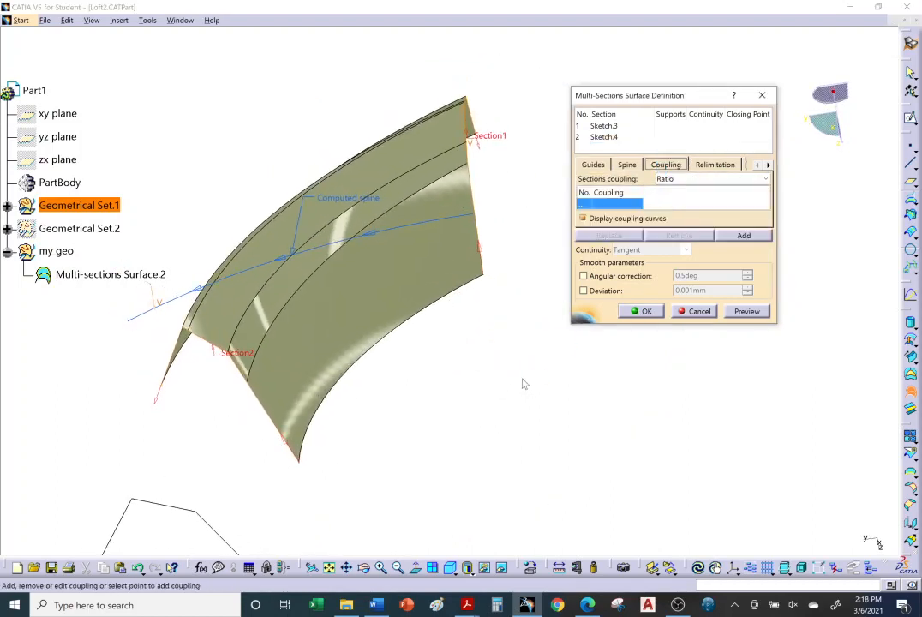
click(478, 168)
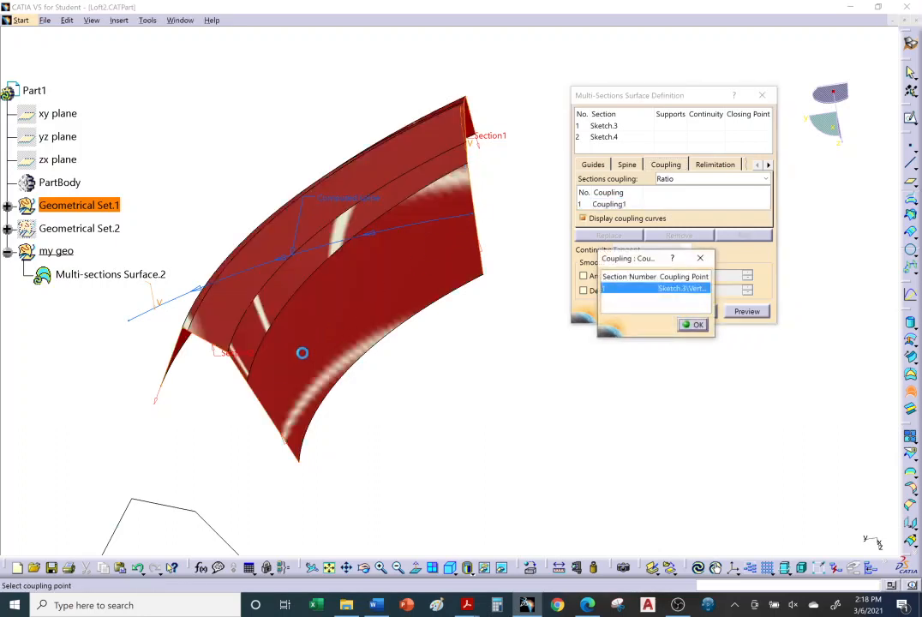
middle_drag(226, 352, 294, 279)
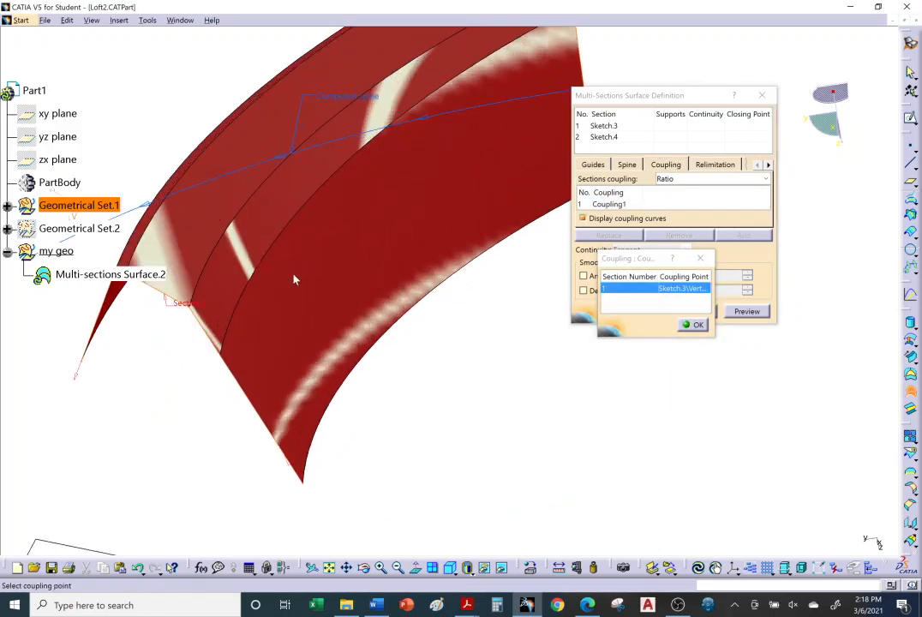
mouse_move(204, 321)
middle_down()
mouse_move(291, 319)
mouse_move(284, 282)
middle_up()
click(168, 325)
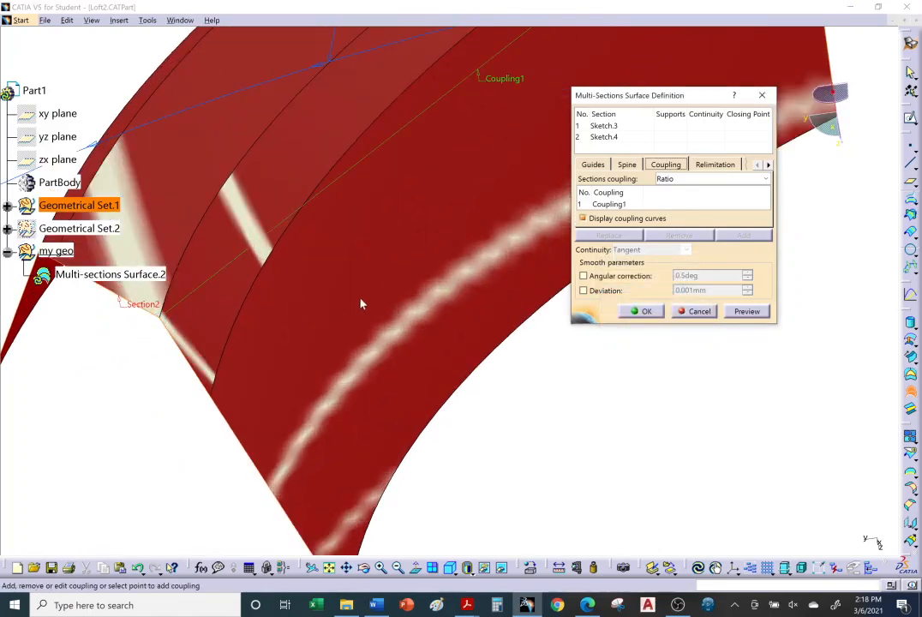
mouse_move(362, 304)
middle_down()
mouse_move(461, 334)
mouse_move(462, 356)
mouse_move(450, 356)
mouse_move(490, 323)
mouse_move(421, 303)
mouse_move(496, 340)
mouse_move(305, 378)
mouse_move(391, 387)
mouse_move(350, 401)
mouse_move(296, 383)
mouse_move(270, 360)
mouse_move(459, 437)
mouse_move(454, 443)
middle_up()
click(746, 311)
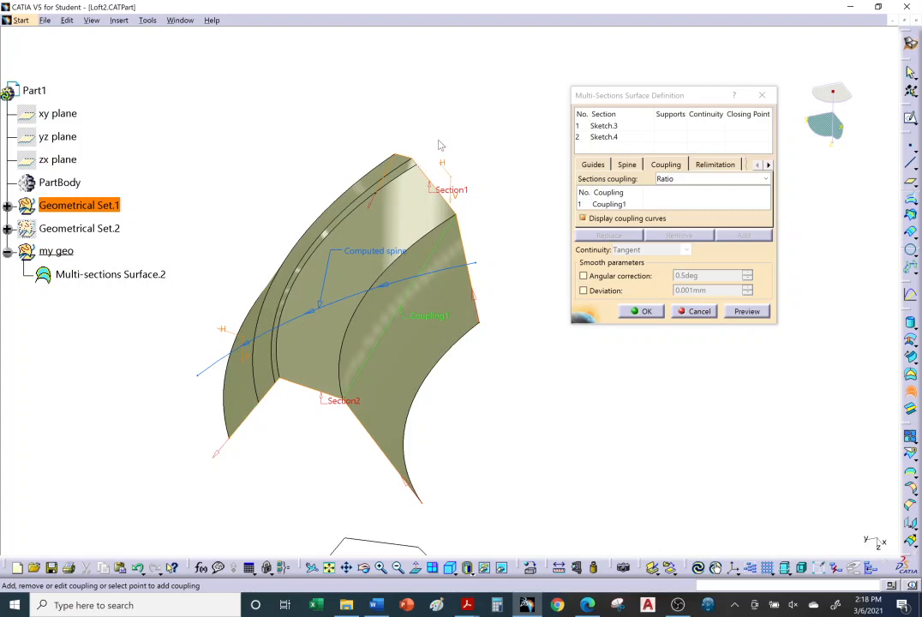
- Add a second coupling joining the second corner of Sketch.3 to the second corner of Sketch.4 and check the previewed surface
click(591, 204)
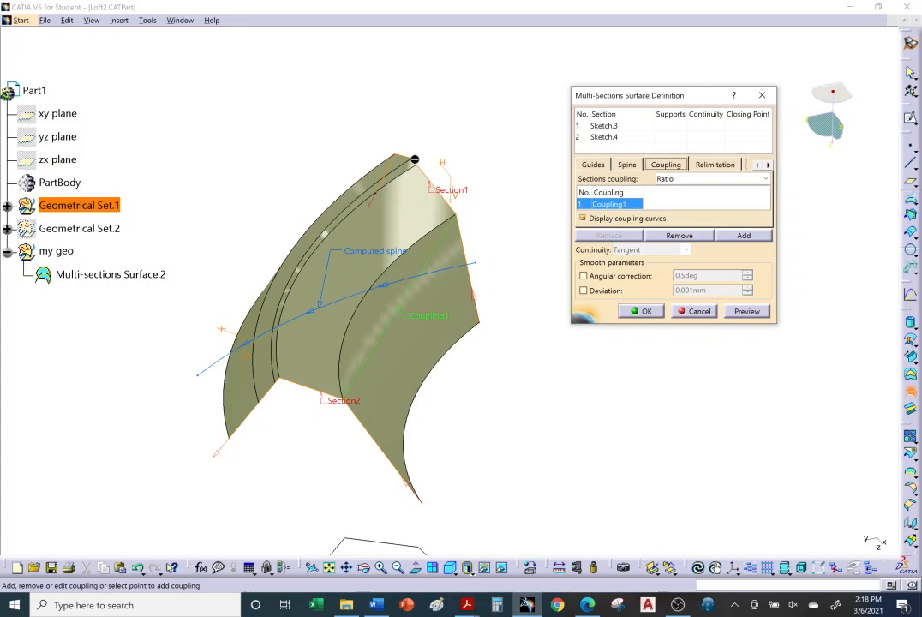
click(743, 236)
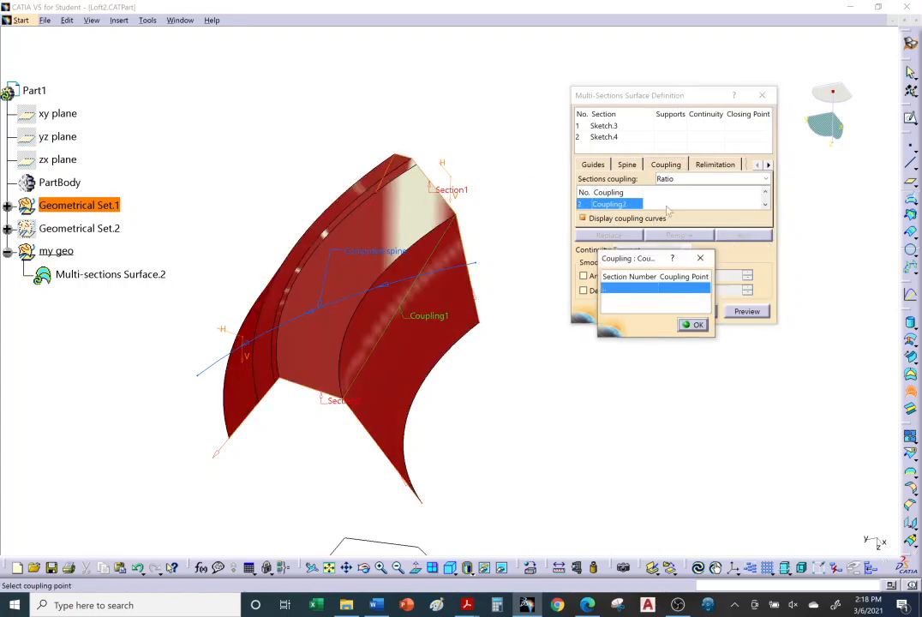
click(420, 163)
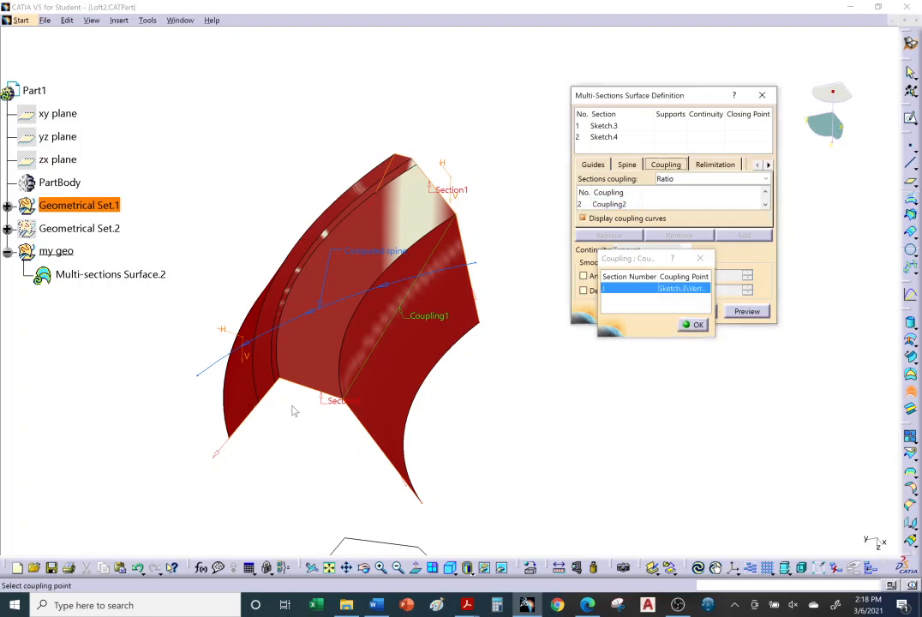
click(278, 379)
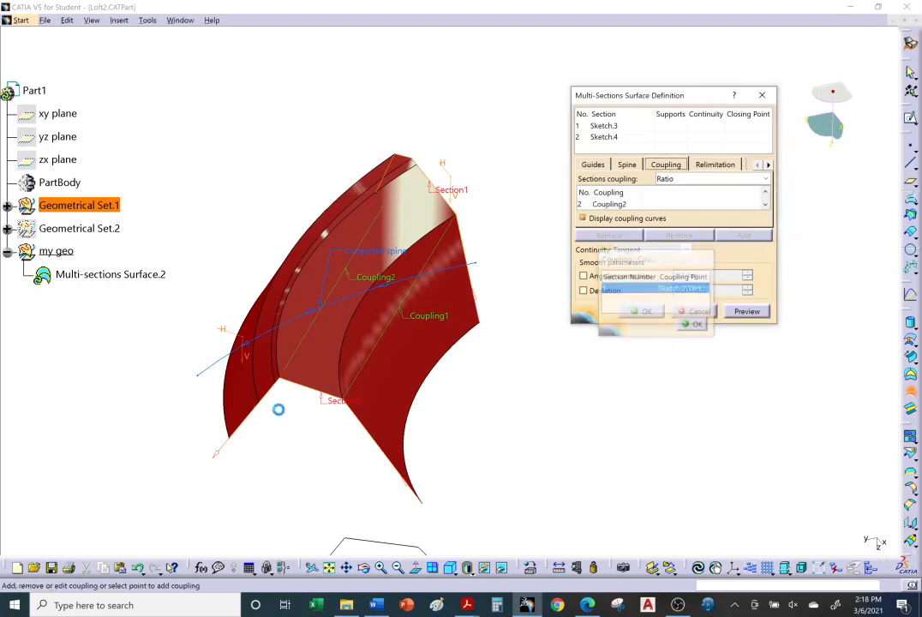
middle_drag(630, 366, 627, 328)
middle_drag(328, 415, 285, 352)
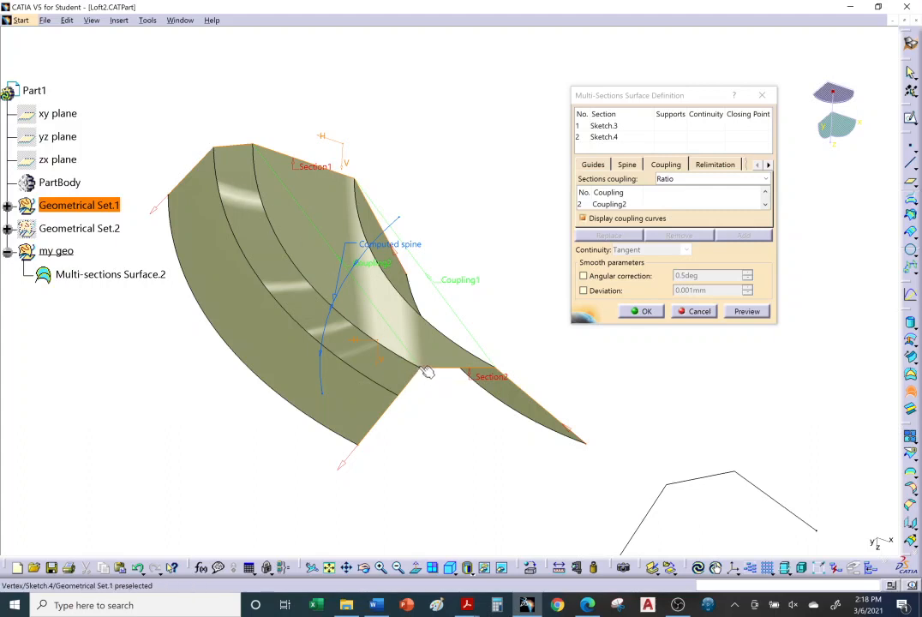
- Add a third coupling joining the last corner of Sketch.3 to the already coupled second corner of Sketch.4, and preview the surface
click(610, 205)
click(743, 236)
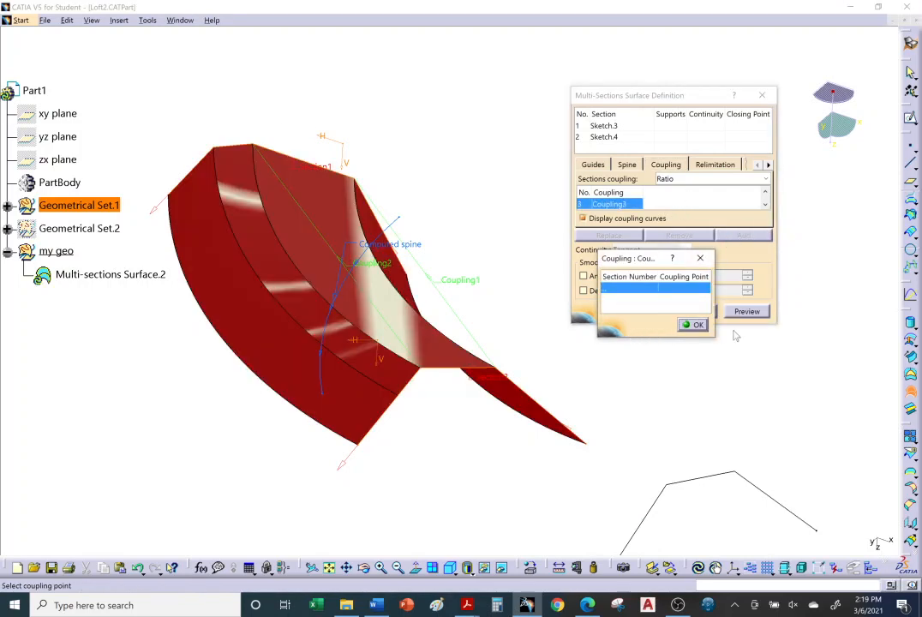
drag(588, 326, 587, 440)
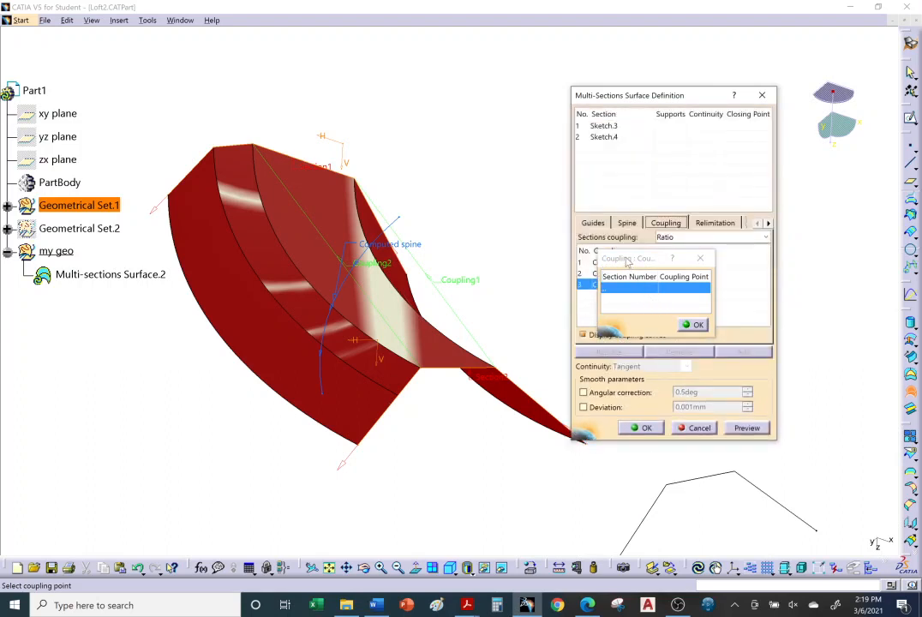
drag(630, 258, 756, 221)
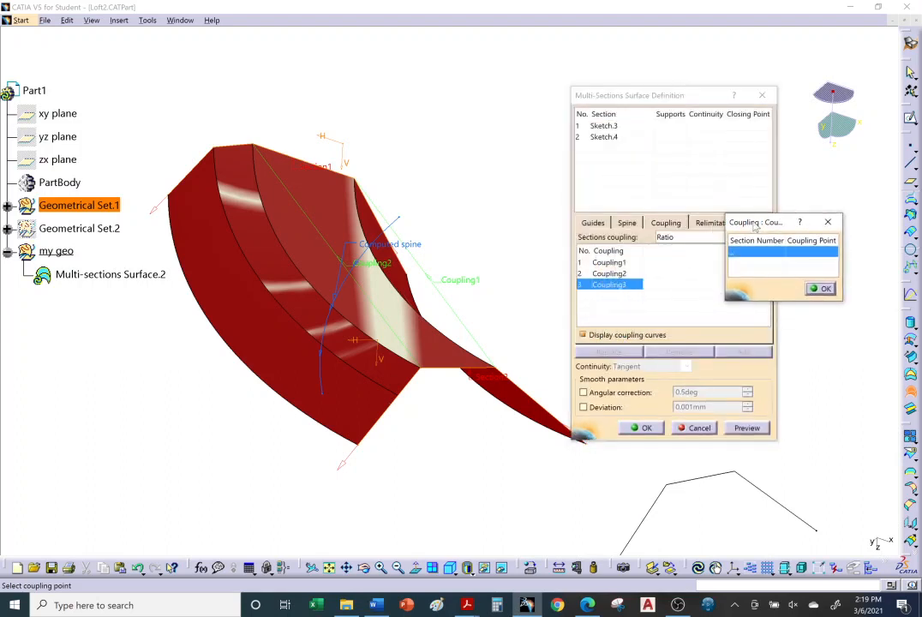
click(214, 149)
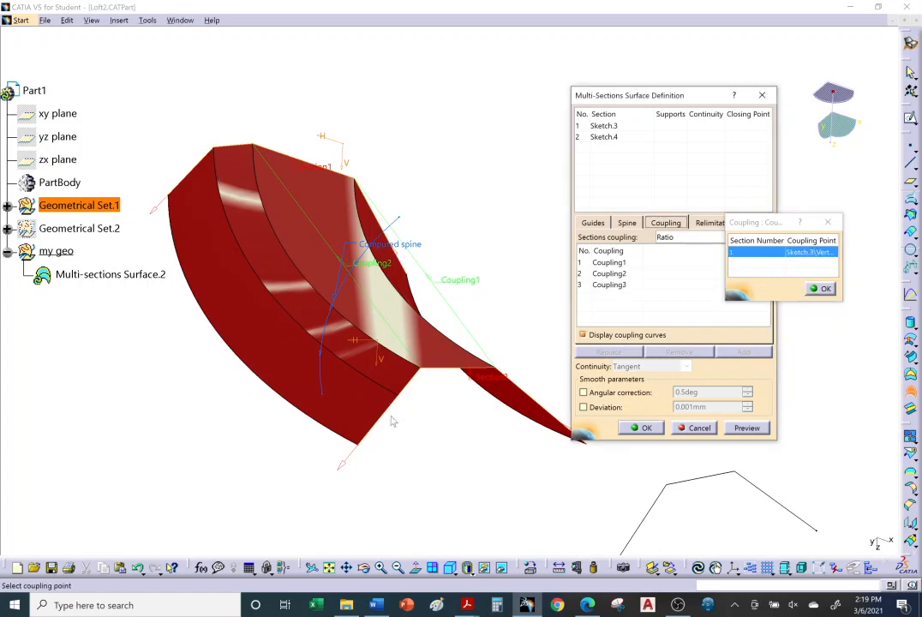
click(422, 372)
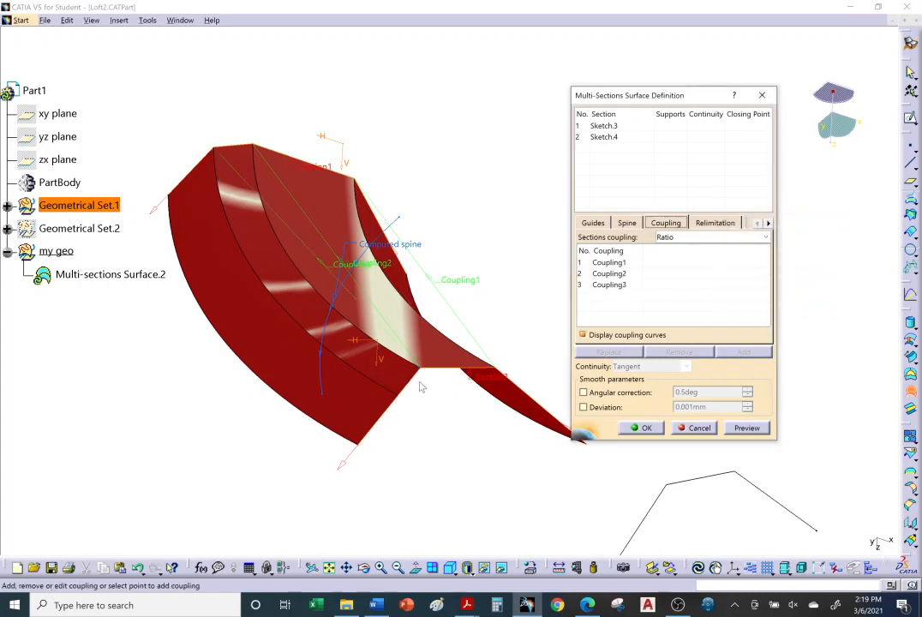
click(746, 427)
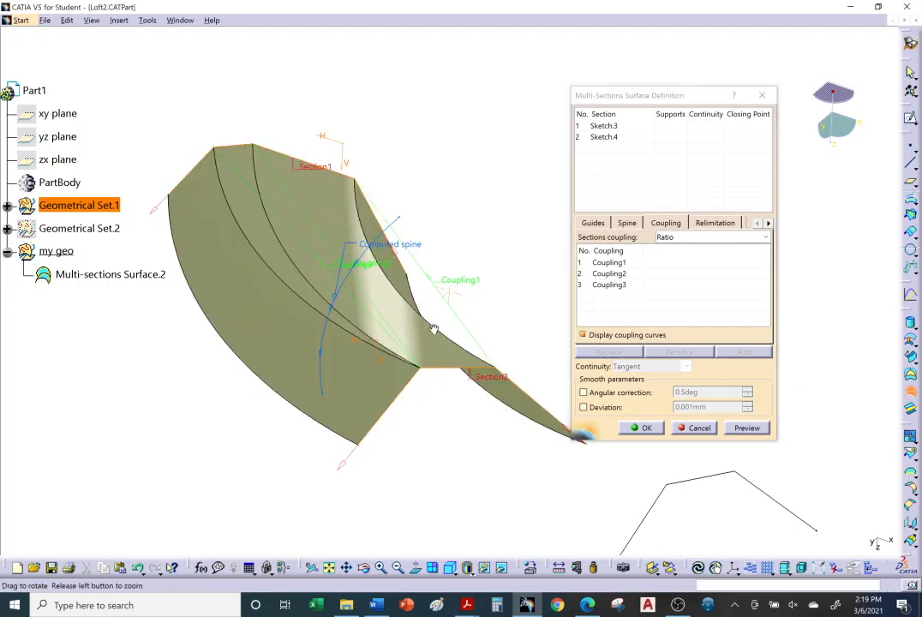
- Inspect the coupled preview from other angles and create the multi-sections surface between Sketch.3 and Sketch.4
middle_drag(432, 329, 127, 190)
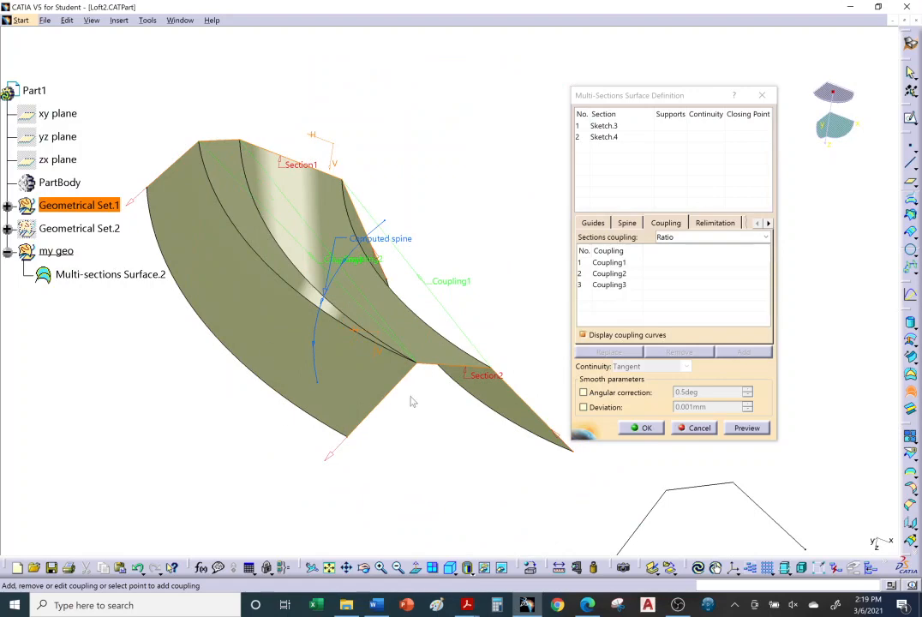
middle_drag(415, 375, 291, 360)
click(641, 428)
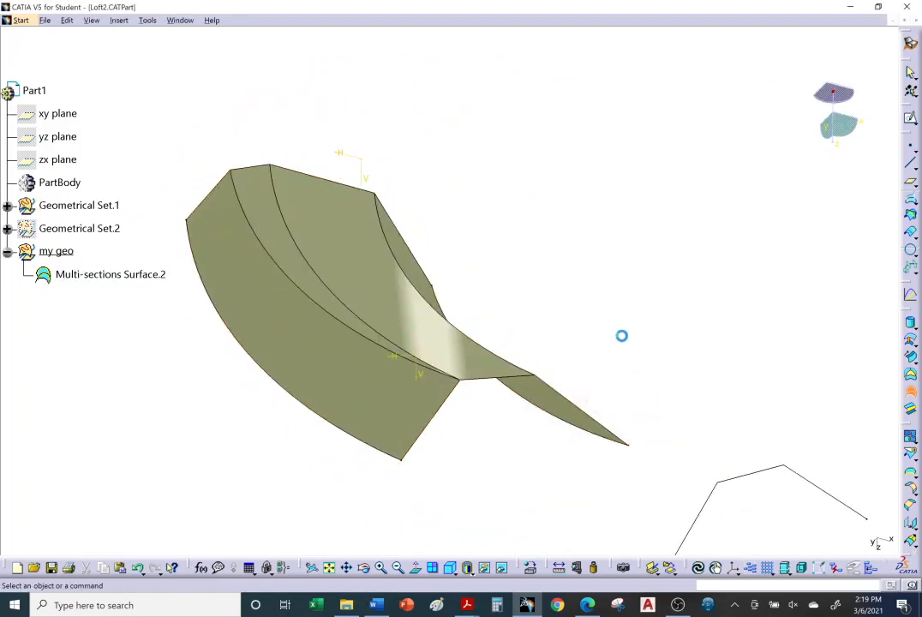
middle_drag(622, 333, 543, 336)
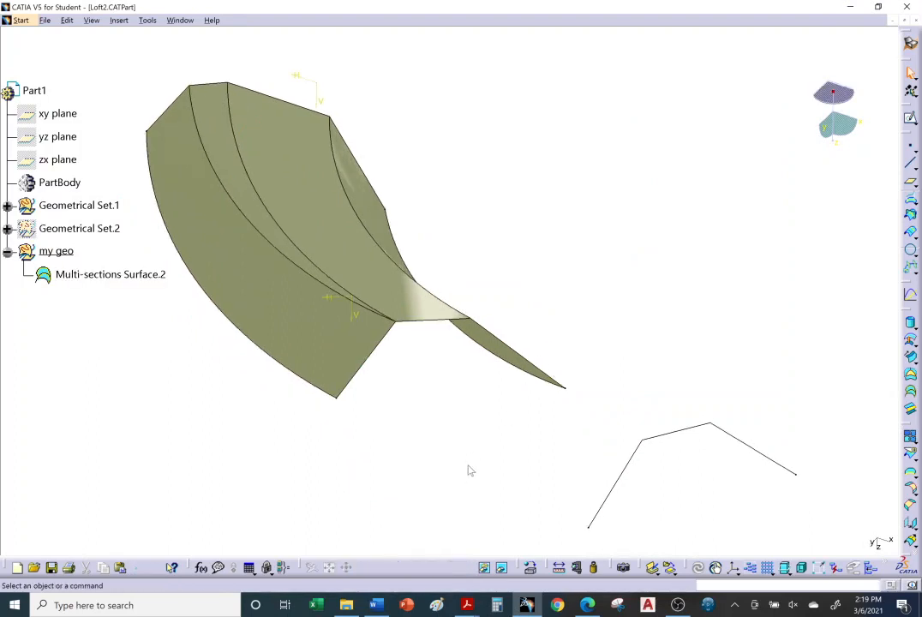
- Switch to the online help in the browser and read the sections on guides, coupling between guides and available coupling types
key(alt+Tab)
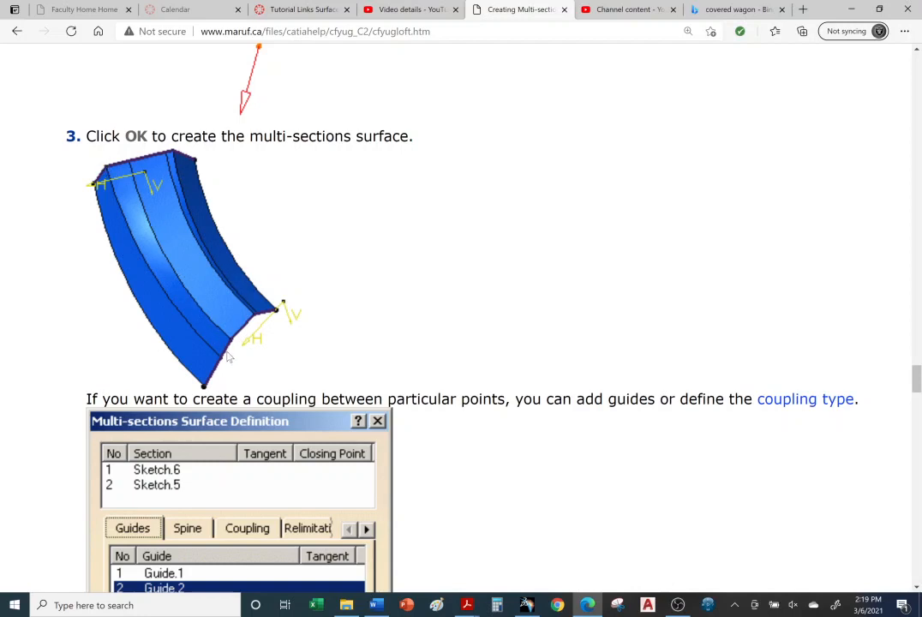
scroll(340, 349, down, 5)
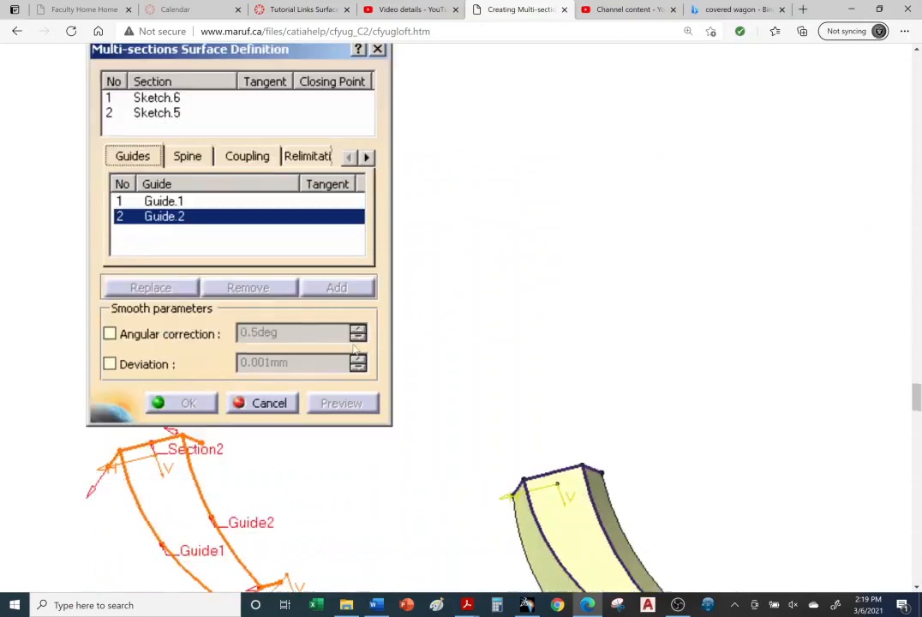
scroll(355, 350, down, 2)
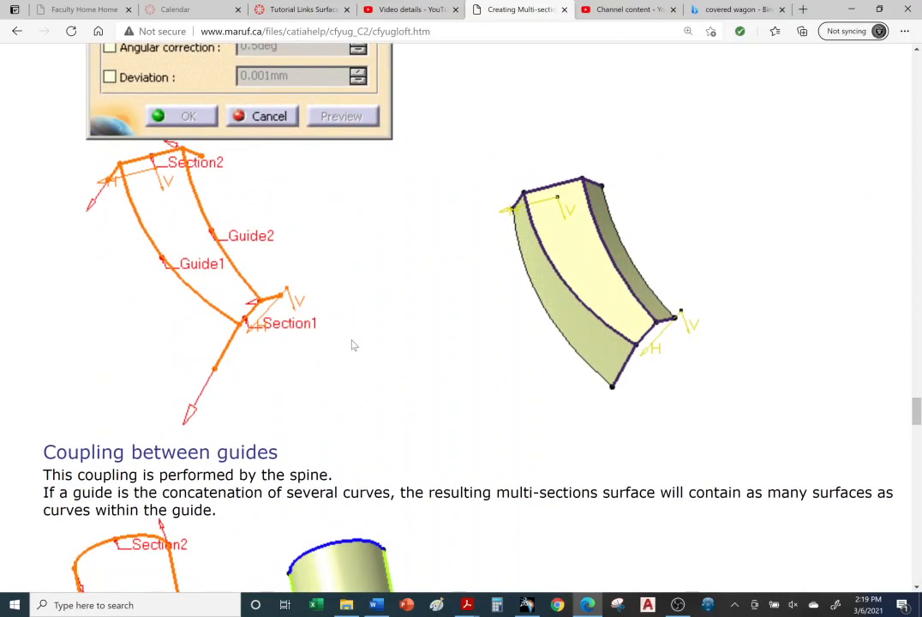
scroll(354, 346, down, 1)
scroll(352, 346, down, 2)
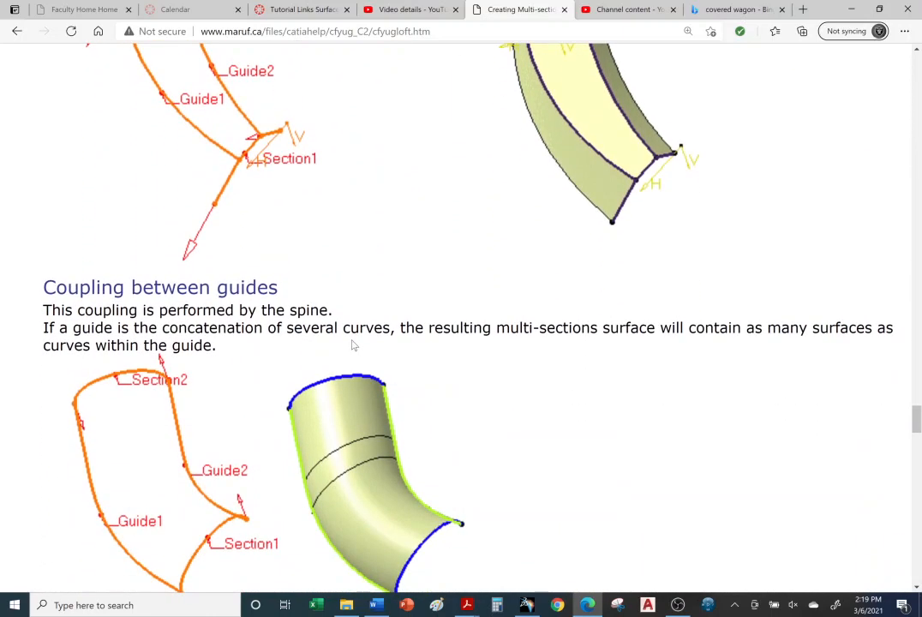
scroll(351, 345, down, 1)
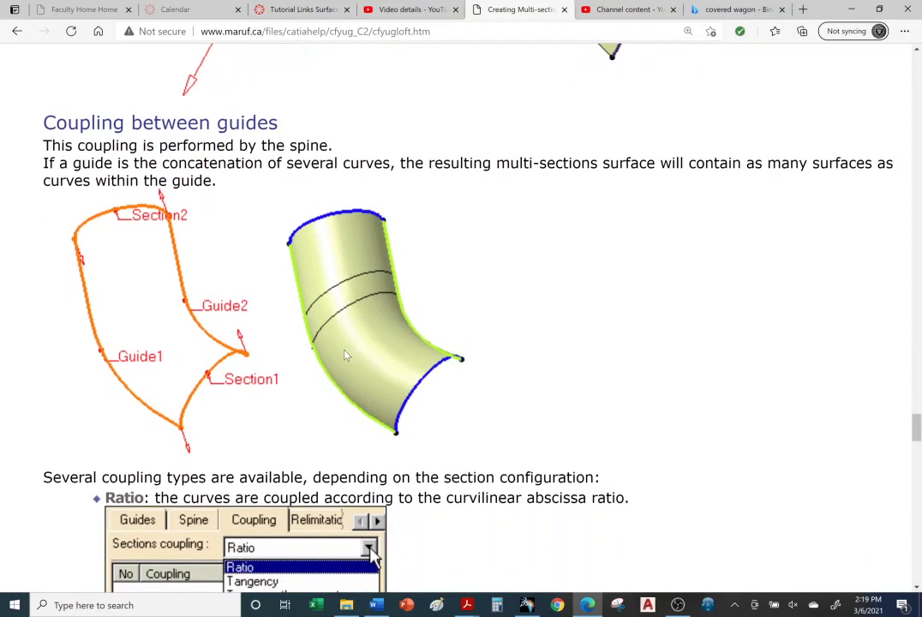
scroll(343, 352, down, 1)
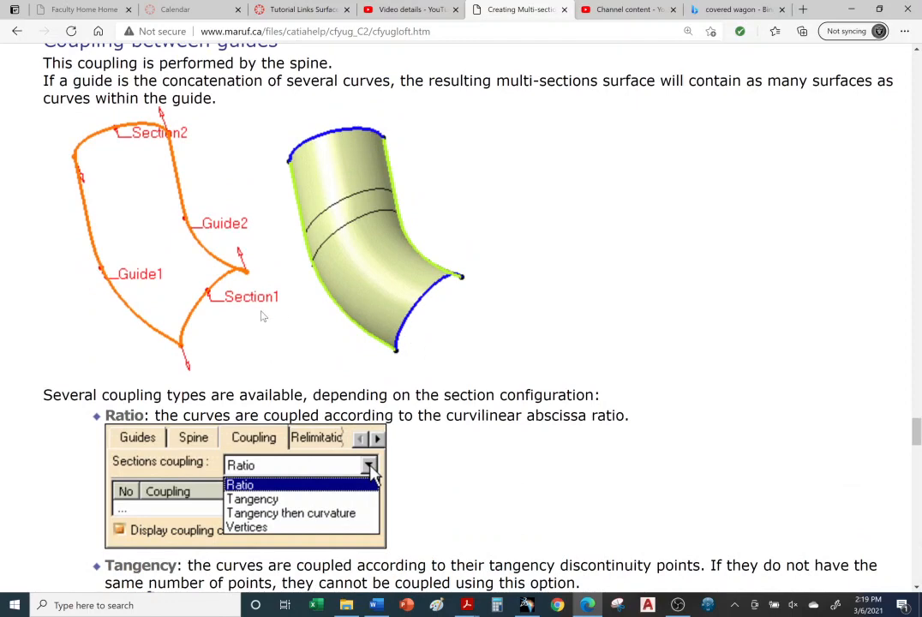
scroll(255, 289, up, 2)
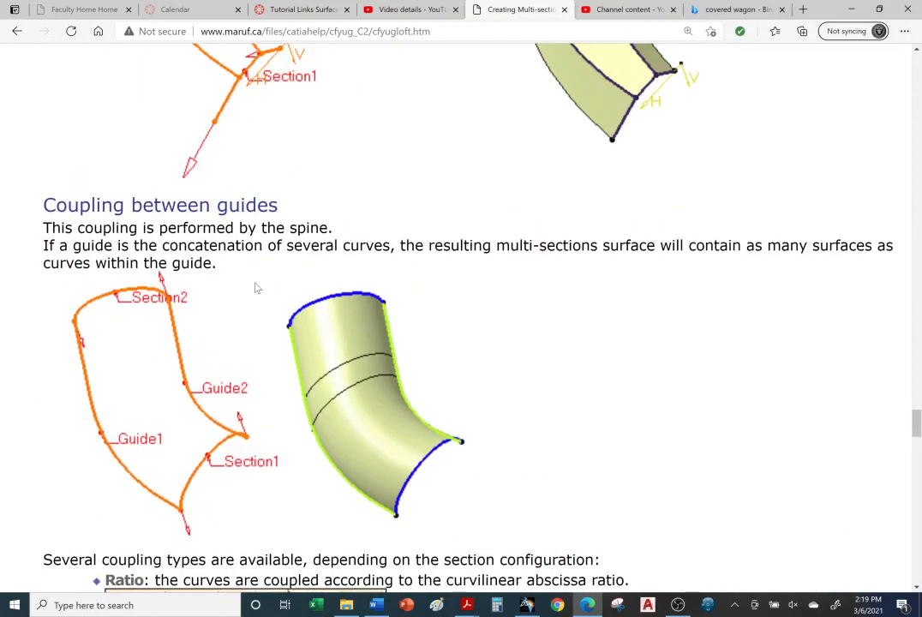
- Read the help description of the Ratio coupling type and the list of section coupling options
scroll(255, 289, down, 4)
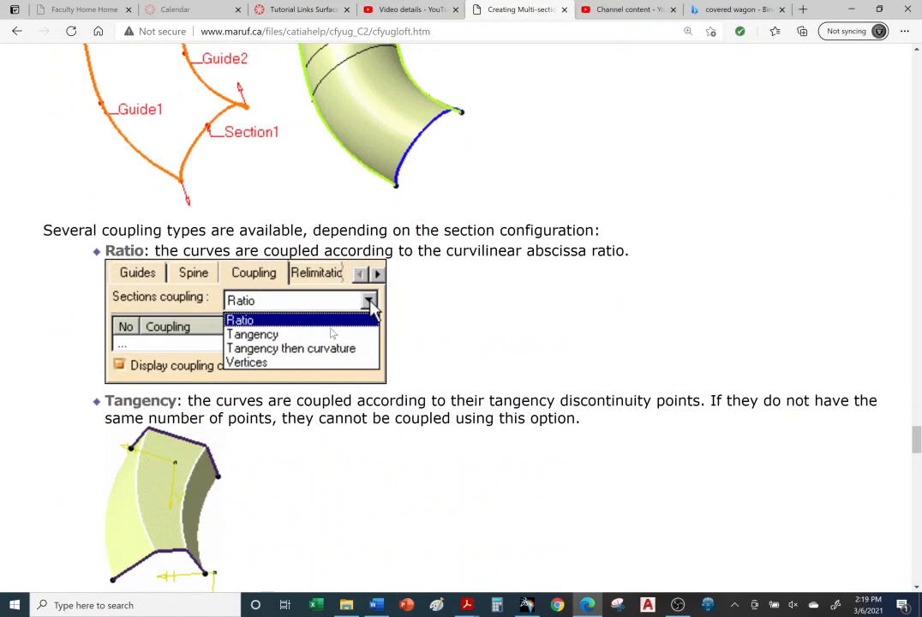
scroll(414, 352, up, 2)
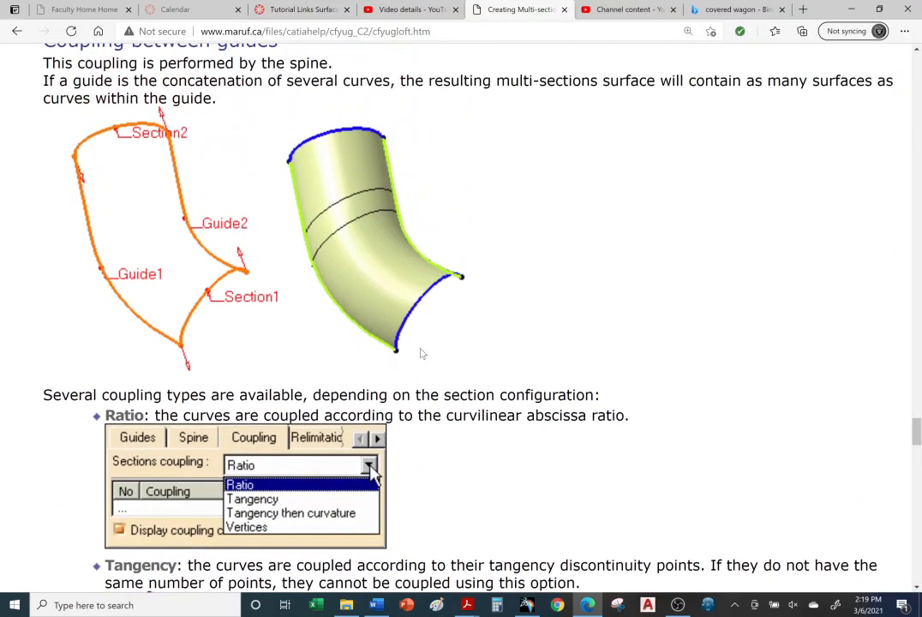
scroll(420, 354, down, 1)
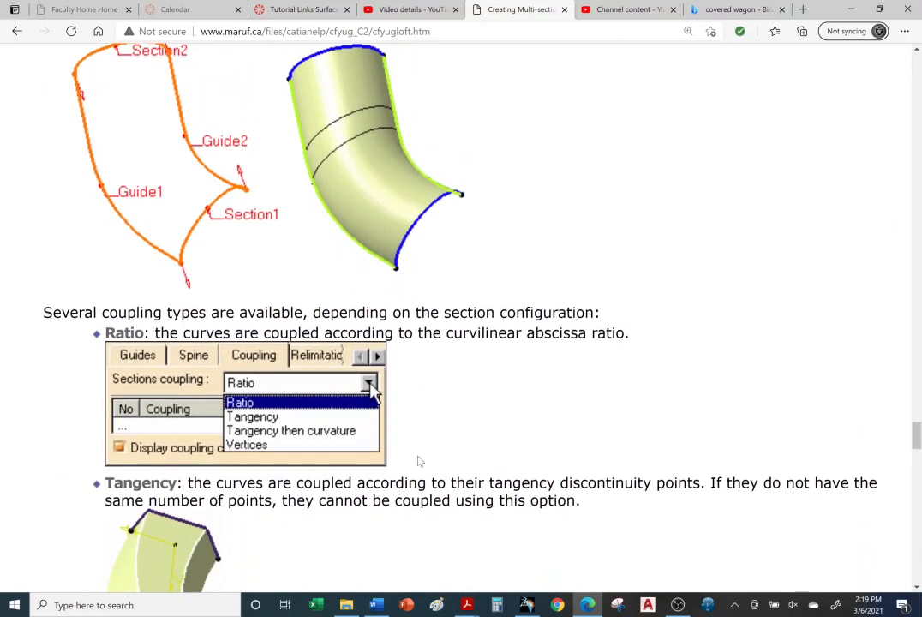
- Switch back to CATIA, show the hidden Geometrical Set.2 and bring its arc and polyline sections into view
click(527, 606)
middle_drag(349, 287, 221, 318)
click(91, 233)
right_click(93, 231)
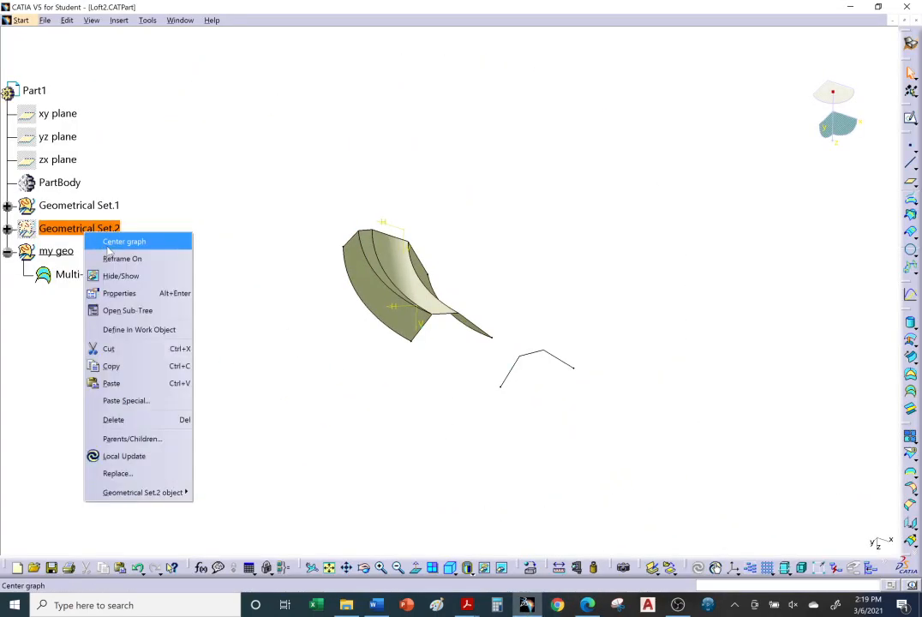
click(120, 273)
middle_drag(374, 294, 415, 180)
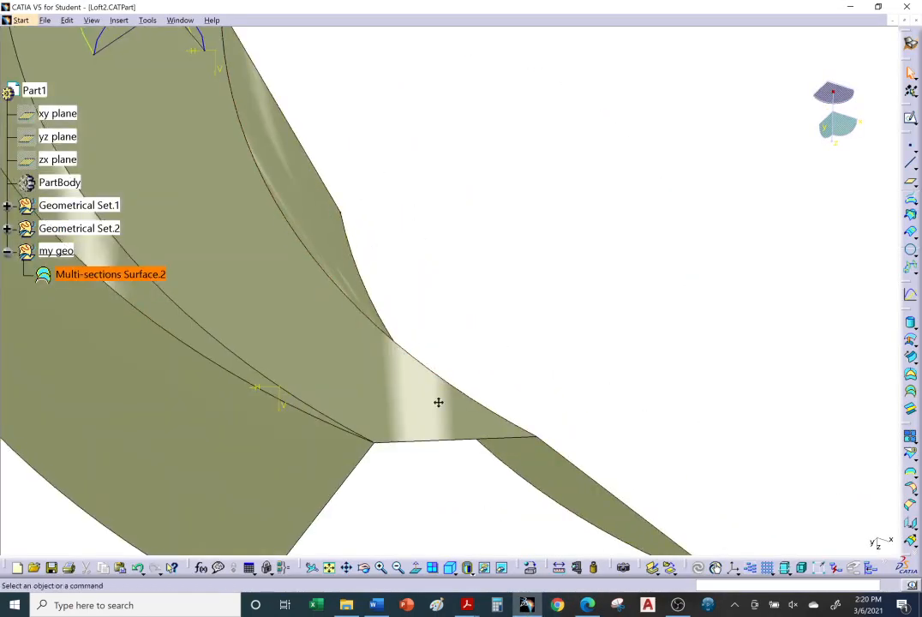
middle_drag(438, 403, 525, 362)
middle_drag(587, 383, 465, 375)
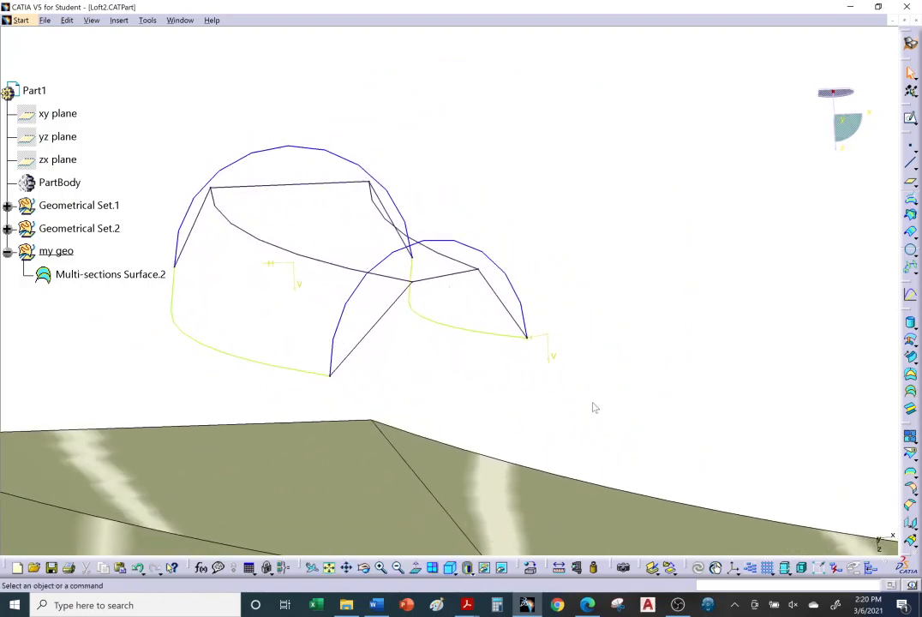
click(528, 605)
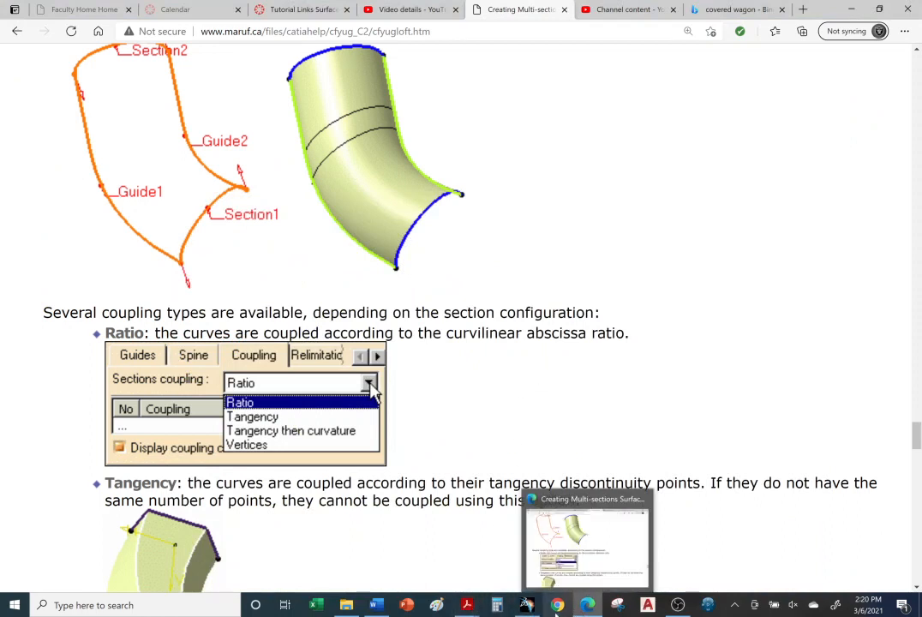
click(527, 605)
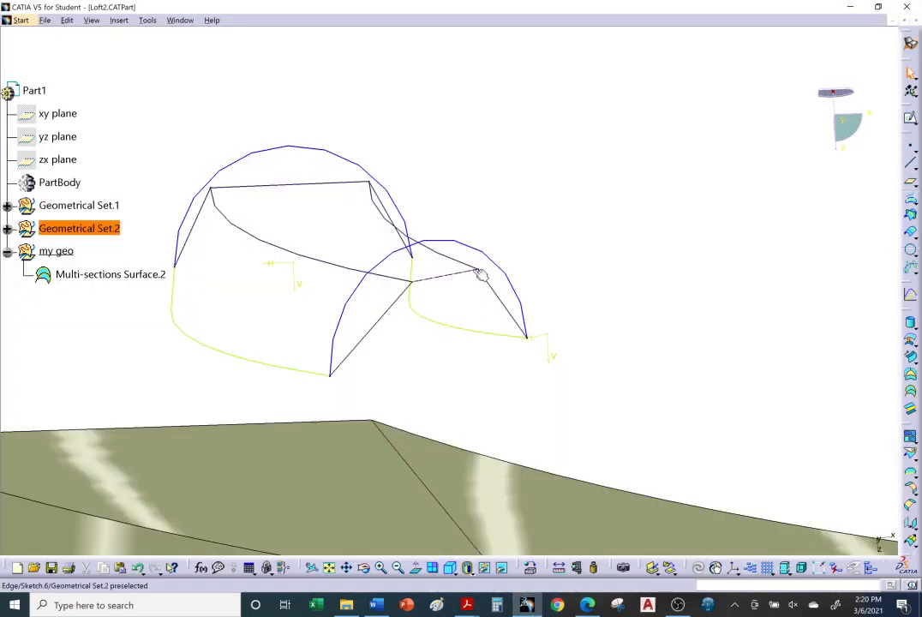
- Start a multi-sections surface using the large arc Circle.4 and the small arc Rotate.3 as sections, and preview it
middle_drag(448, 281, 544, 341)
click(909, 391)
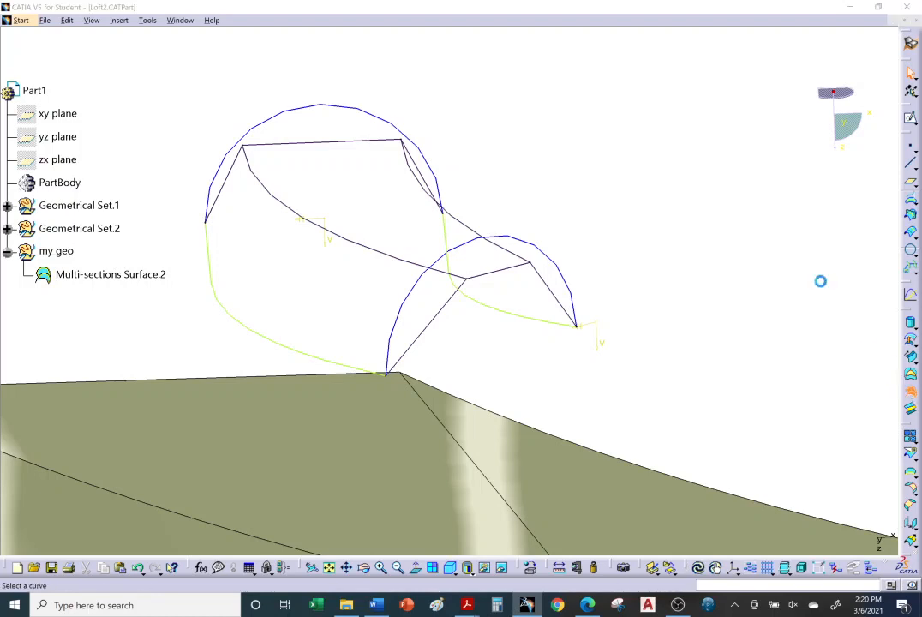
click(380, 115)
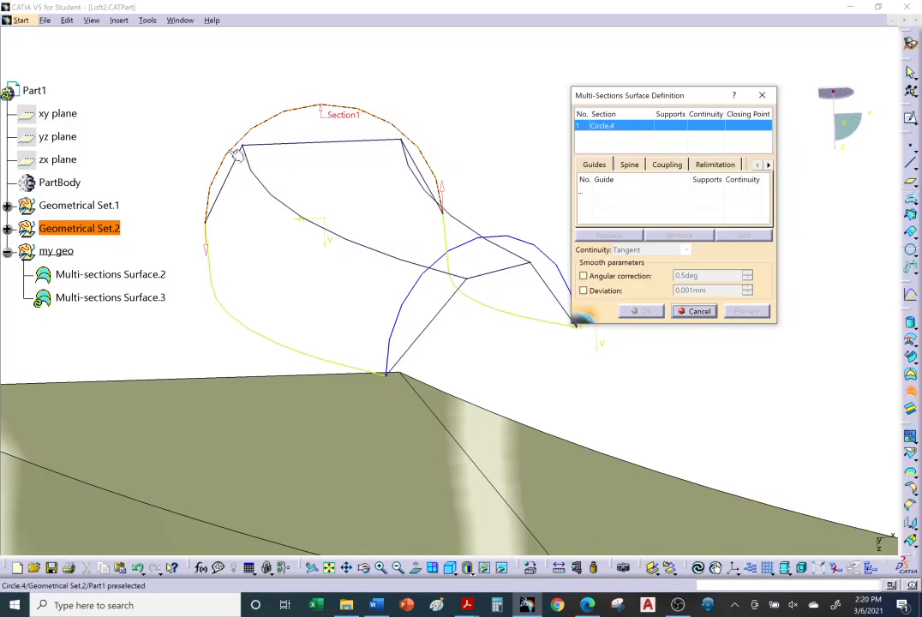
middle_drag(477, 240, 451, 265)
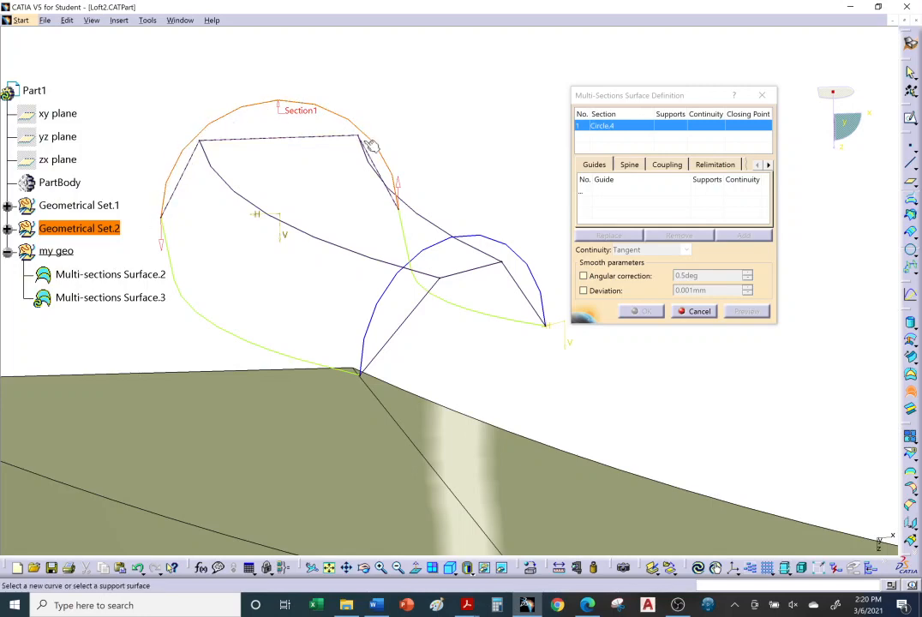
middle_drag(328, 188, 331, 163)
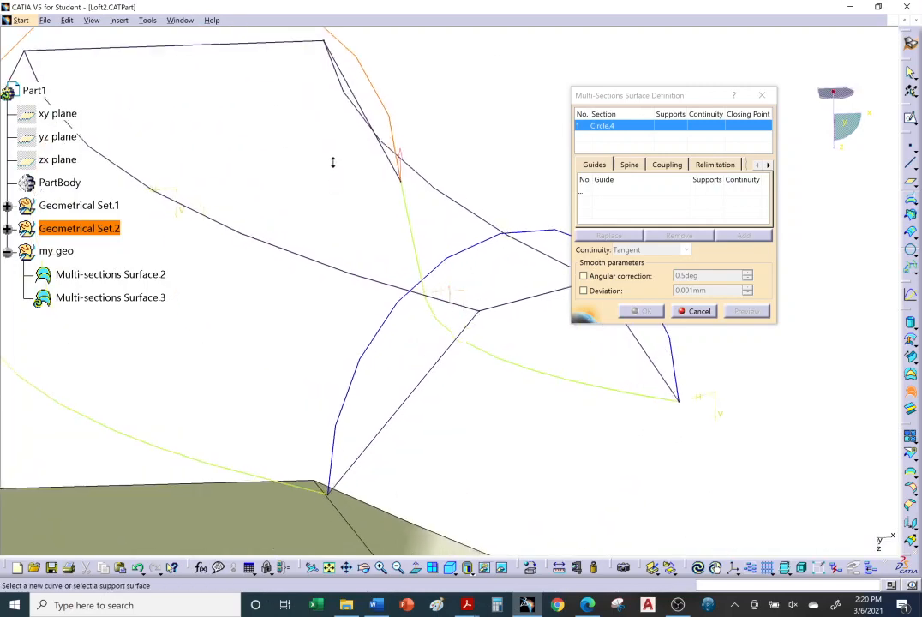
middle_drag(416, 232, 621, 363)
middle_drag(505, 292, 505, 261)
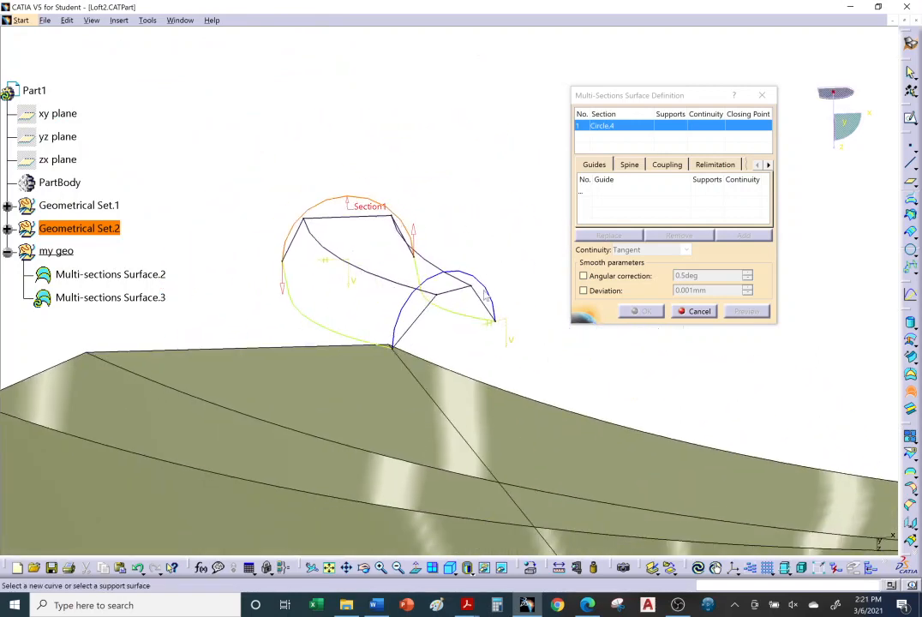
click(493, 294)
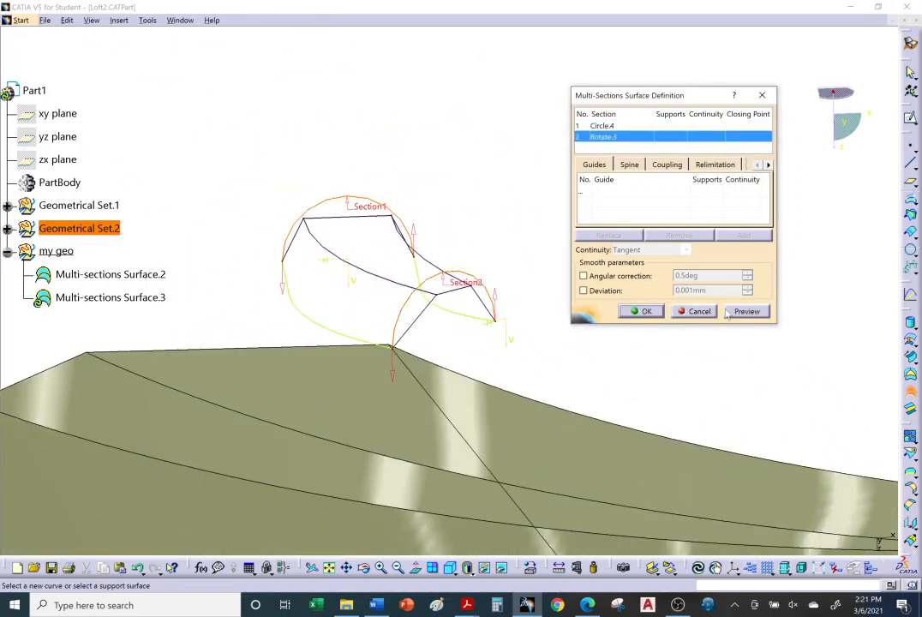
click(728, 313)
middle_drag(369, 288, 476, 237)
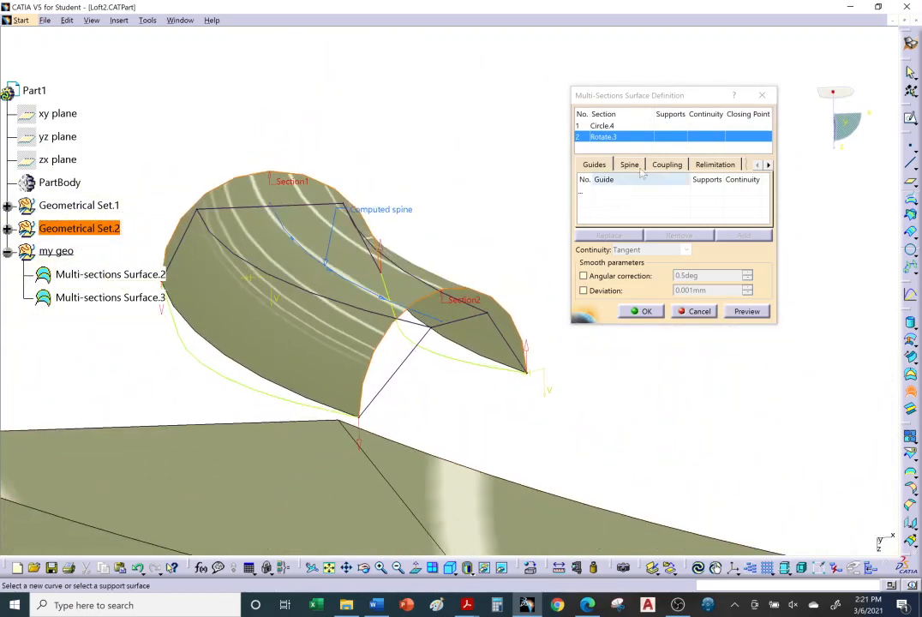
- Check the surface's section coupling settings, keep Ratio, and create the surface between the two arcs
click(668, 166)
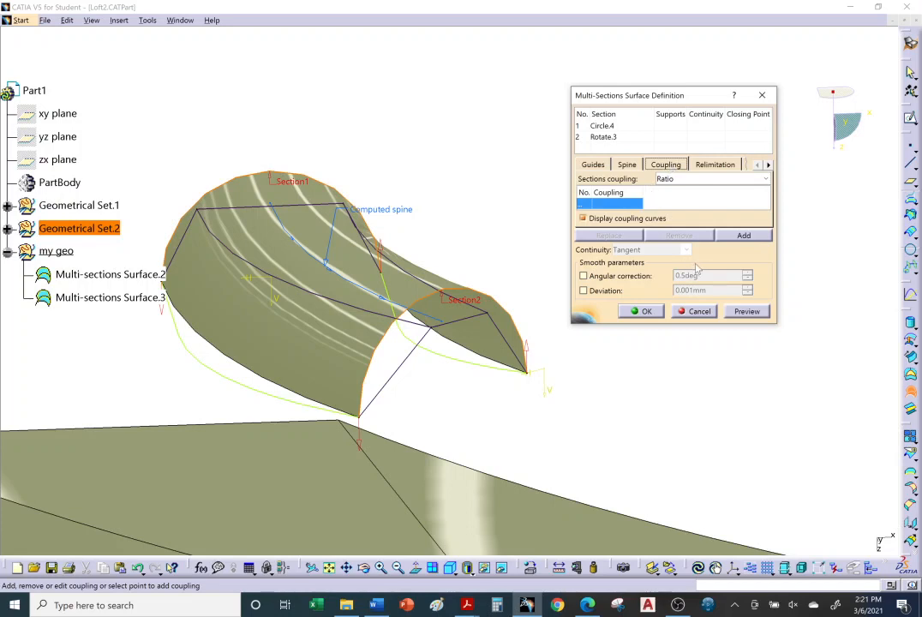
drag(606, 325, 604, 390)
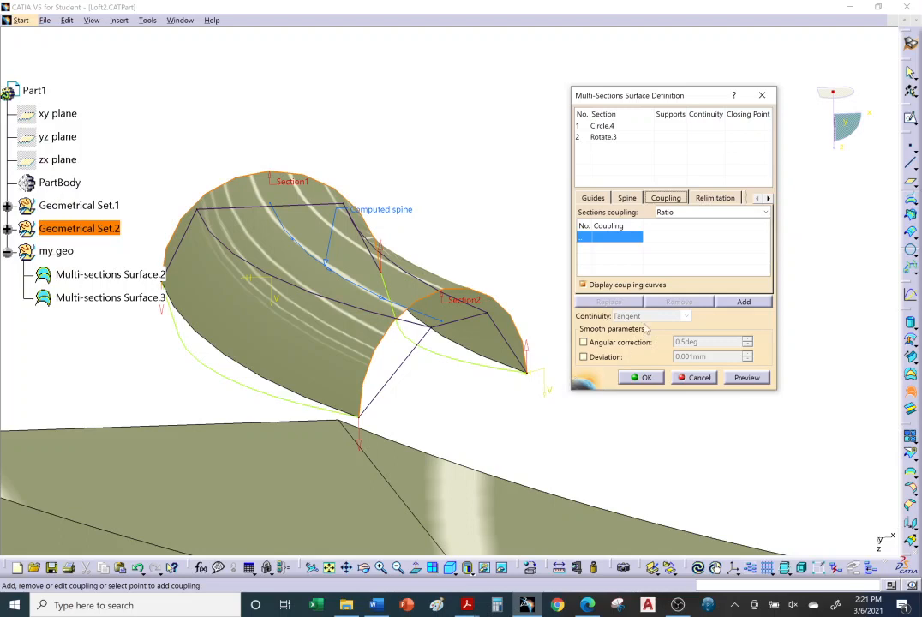
middle_drag(501, 359, 498, 353)
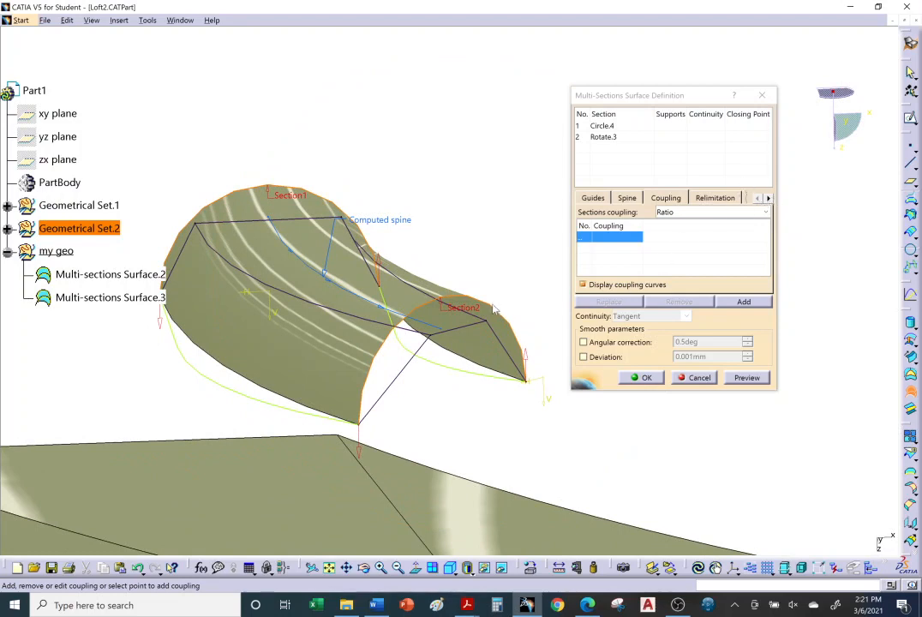
click(647, 378)
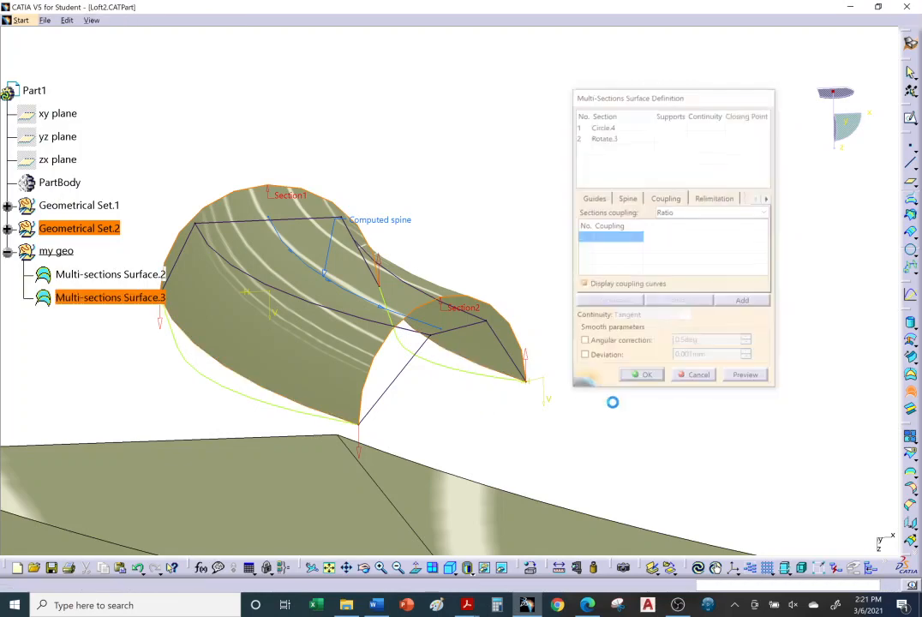
middle_drag(439, 342, 521, 354)
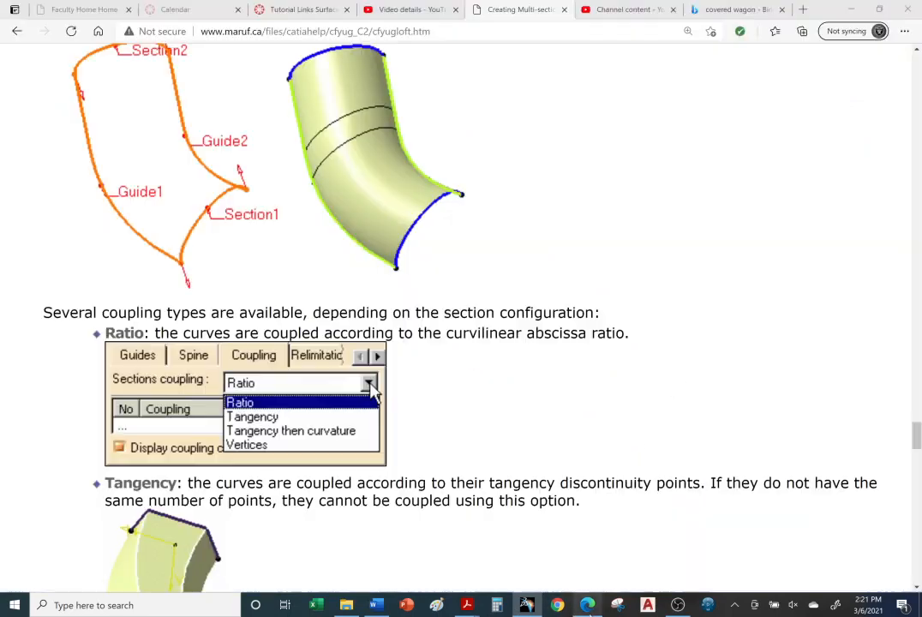
- Switch to the online help in the browser and read the Tangency, Tangency then curvature and Vertices coupling descriptions
key(alt+Tab)
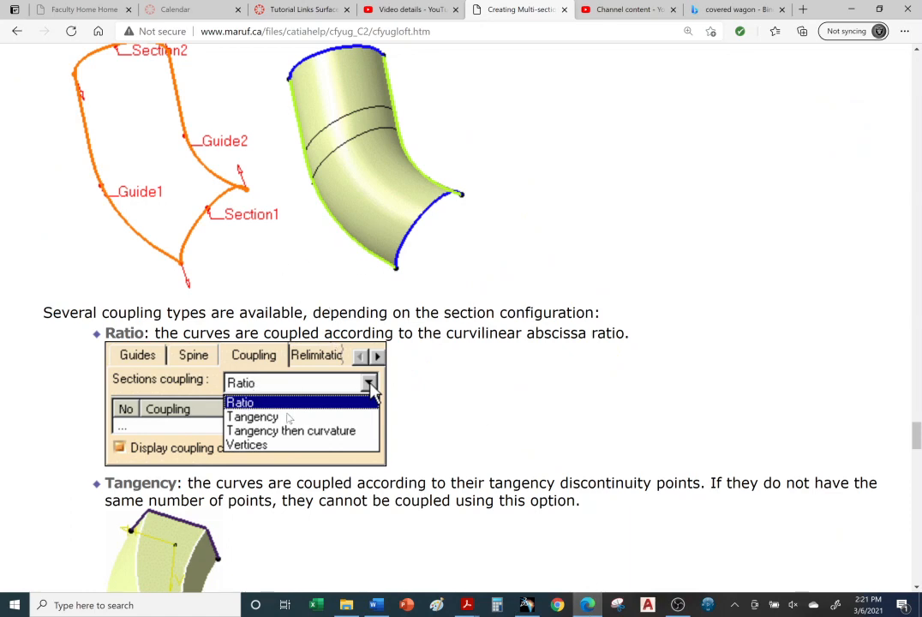
scroll(268, 369, up, 6)
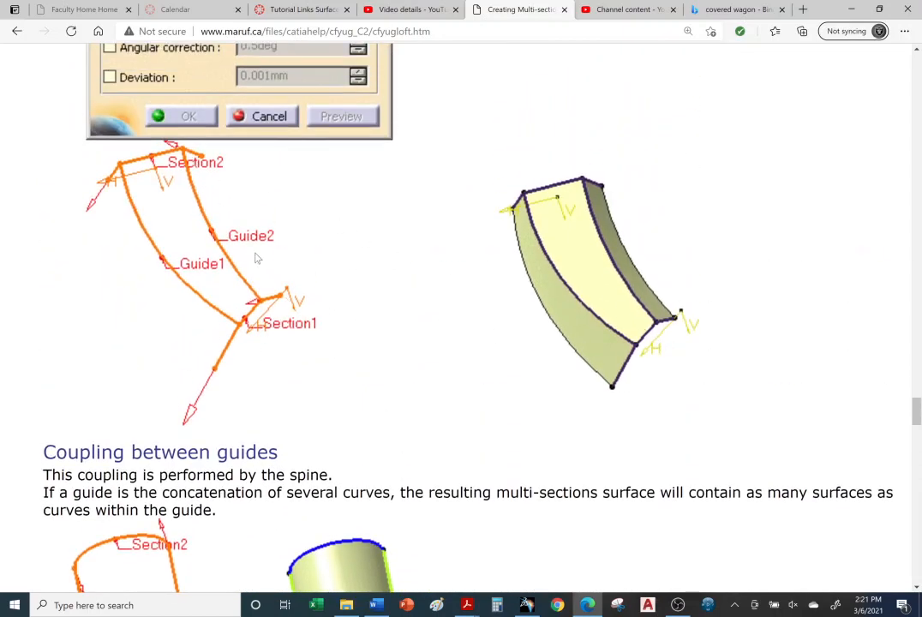
scroll(224, 340, down, 7)
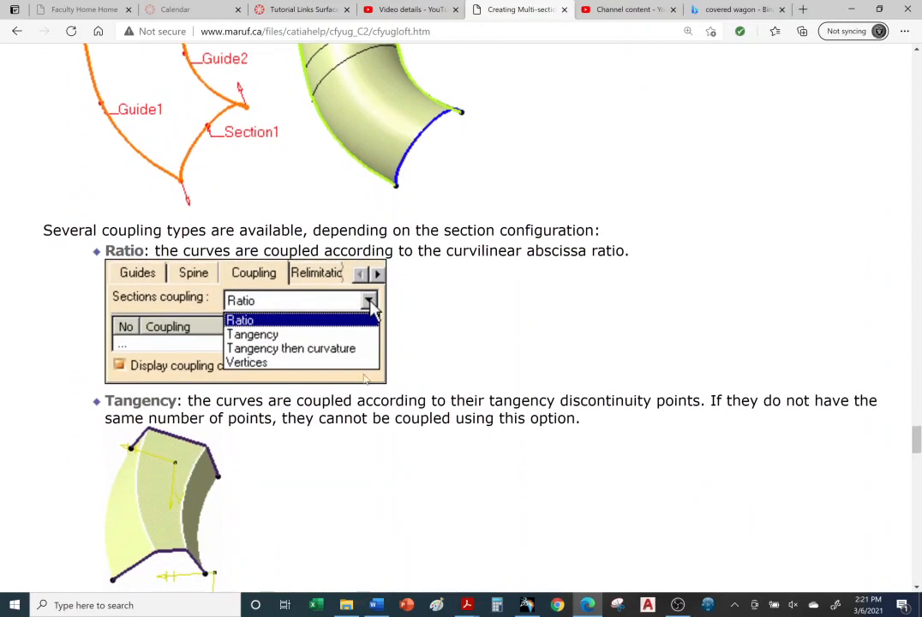
scroll(360, 381, down, 2)
scroll(346, 382, down, 1)
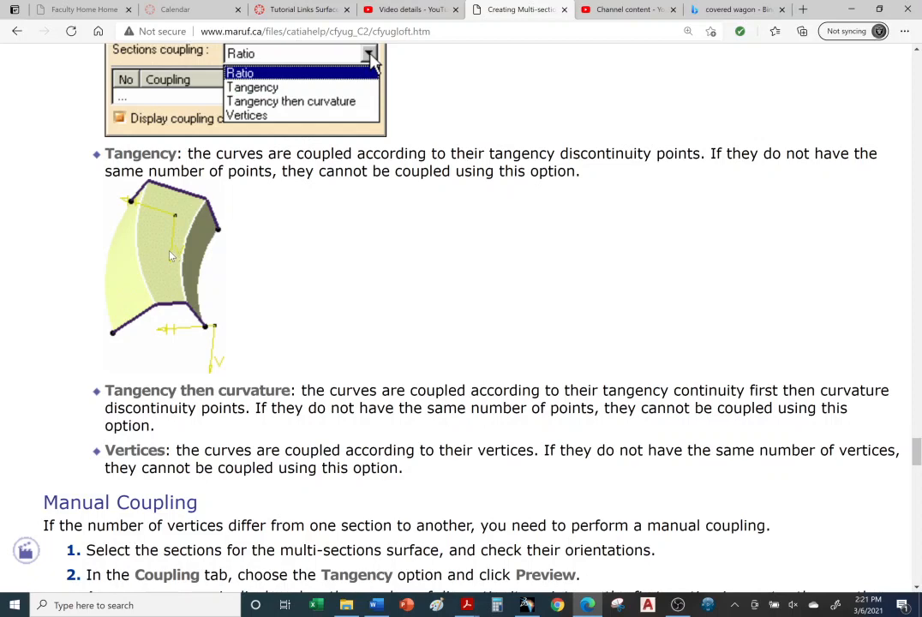
scroll(178, 254, down, 1)
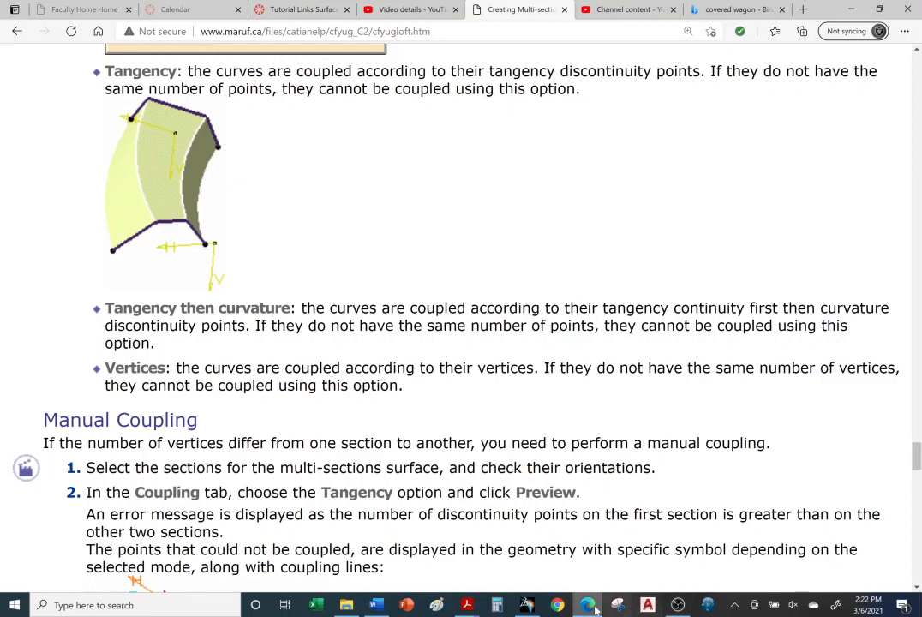
- Return to CATIA and hide the multi-sections surface lofted between the two arcs
click(531, 578)
middle_drag(459, 326, 467, 323)
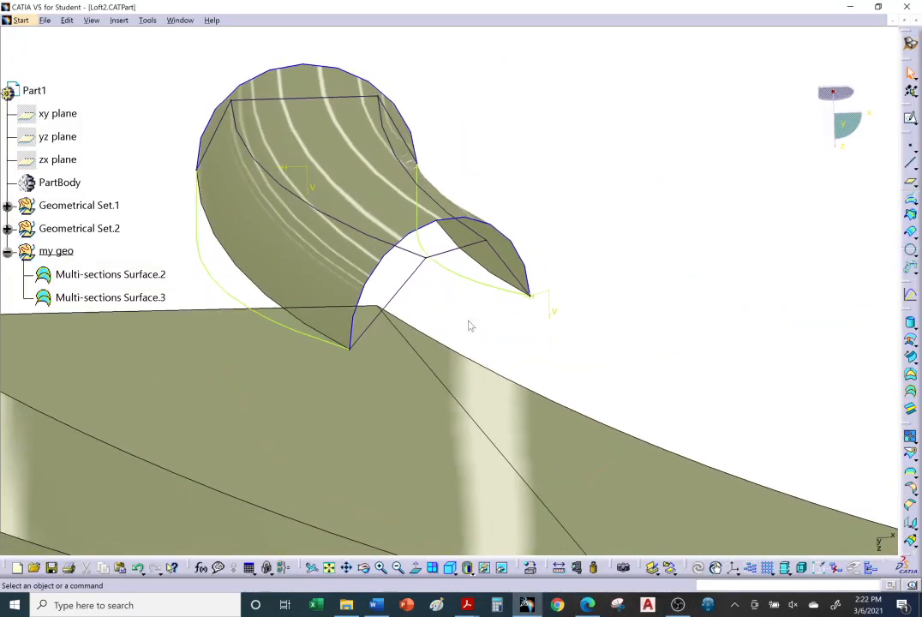
click(344, 159)
right_click(336, 161)
click(362, 203)
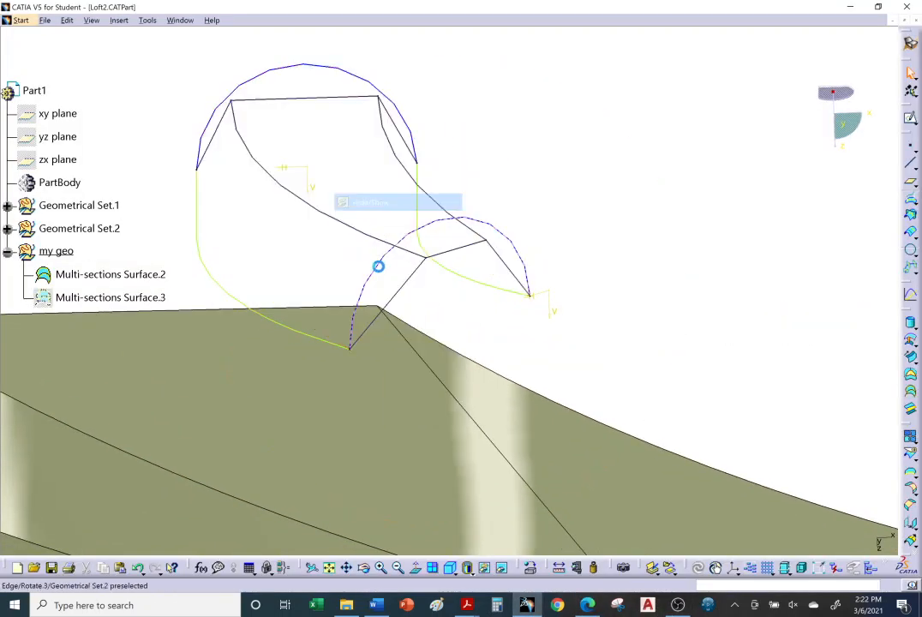
- Hide the two arc sections, Rotate.3 and Circle.4, leaving the polyline sections displayed
middle_drag(363, 294, 400, 302)
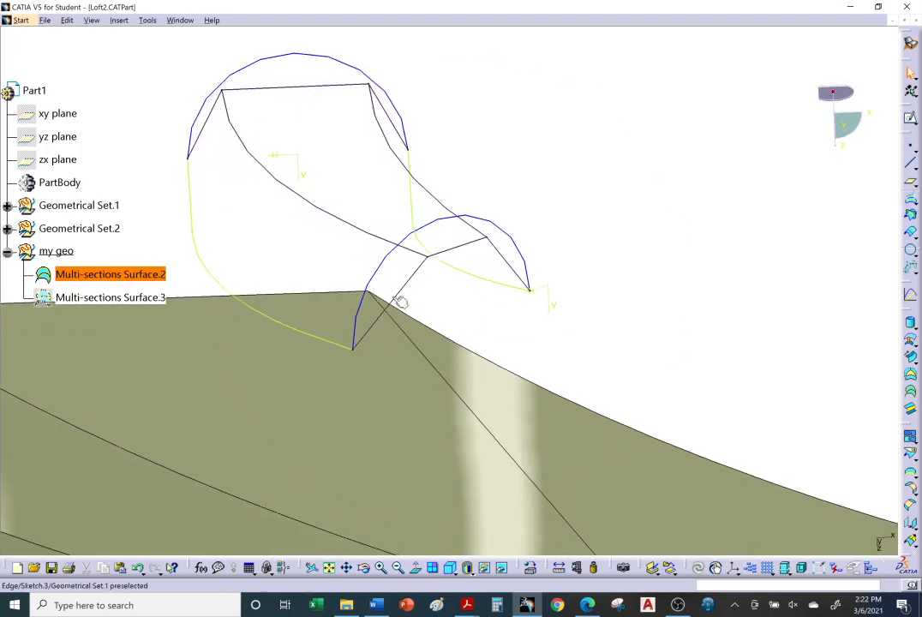
right_click(504, 235)
click(527, 276)
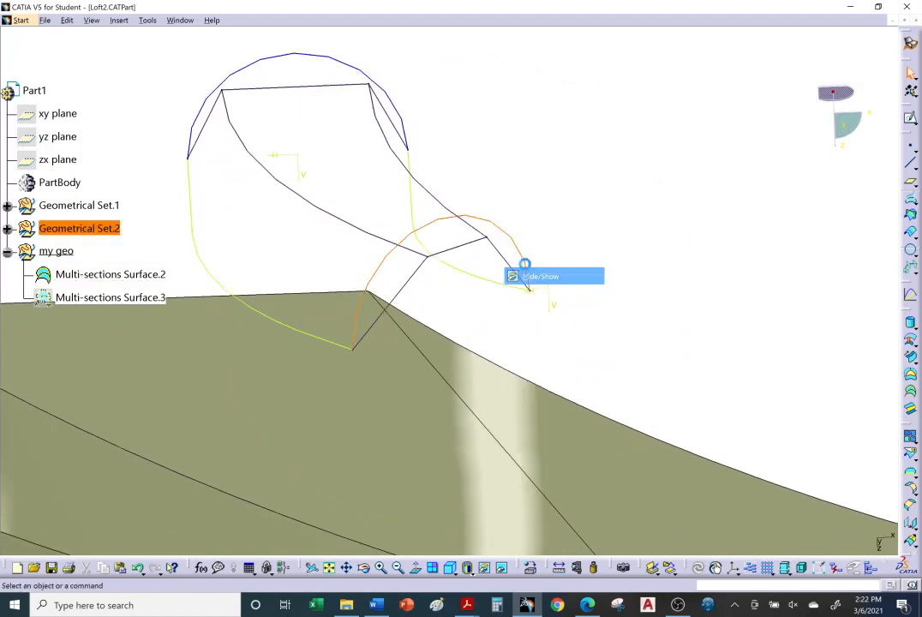
right_click(399, 120)
click(430, 159)
- Hide Multi-sections Surface.2 so that it does not obstruct the polyline sections
middle_drag(500, 246, 449, 272)
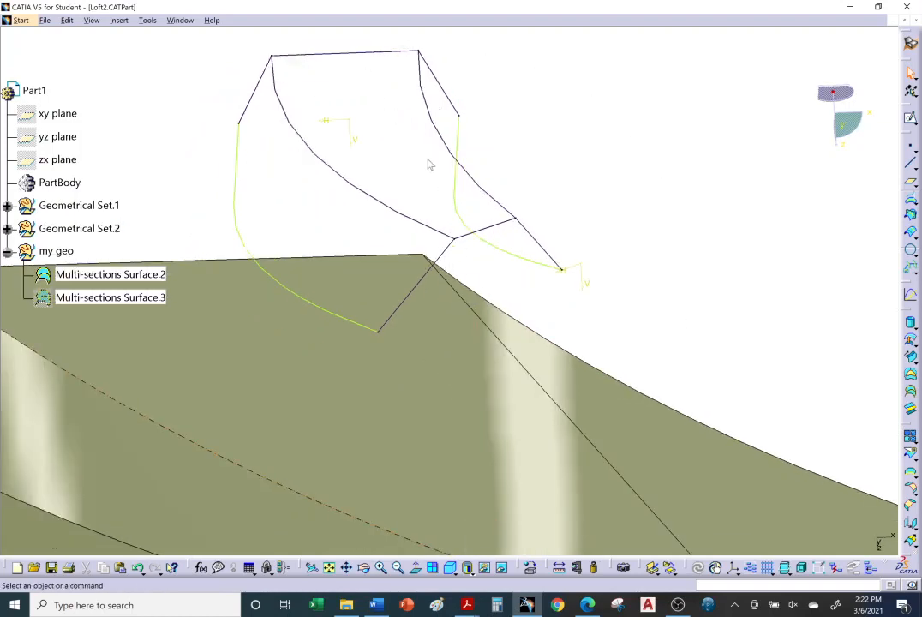
middle_drag(471, 241, 680, 261)
right_click(453, 484)
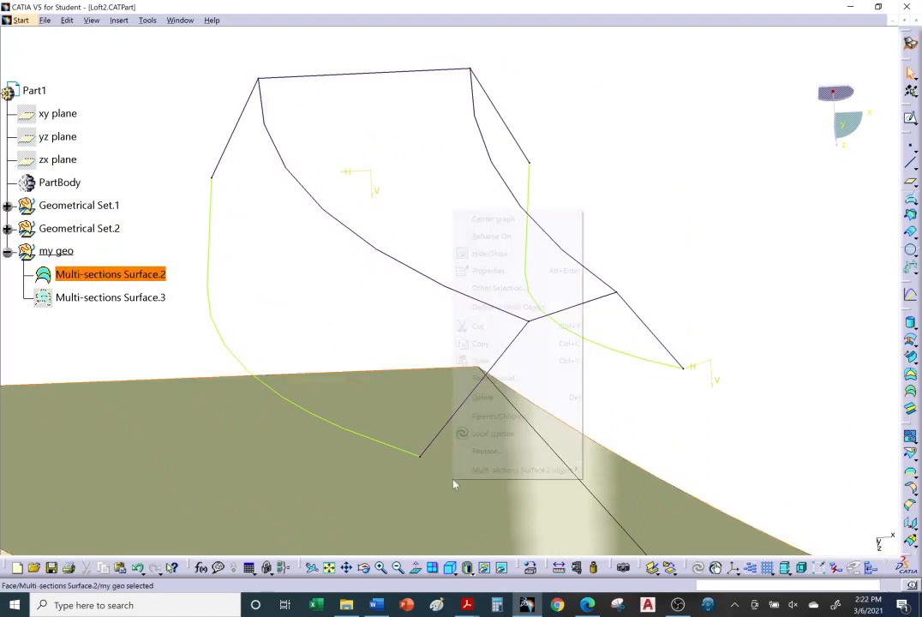
click(489, 256)
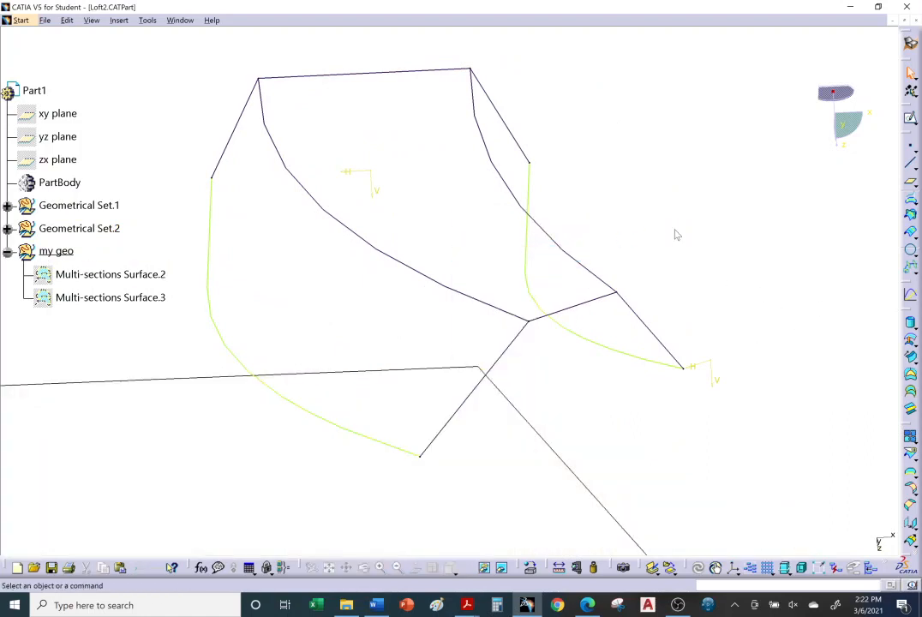
- Start a multi-sections surface through Sketch.5 and Sketch.6, reverse Section2's direction to match Section1, and preview it
click(909, 409)
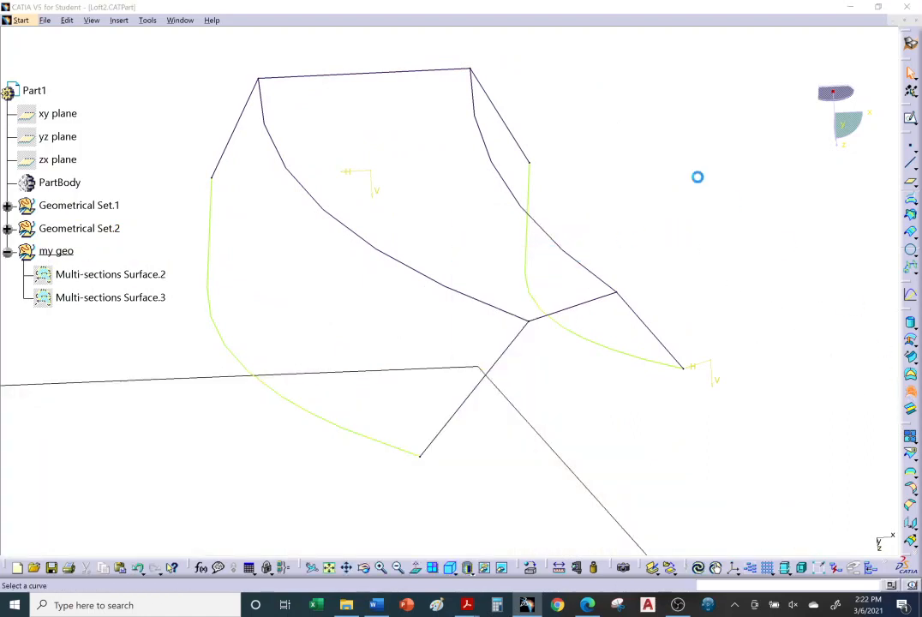
click(432, 75)
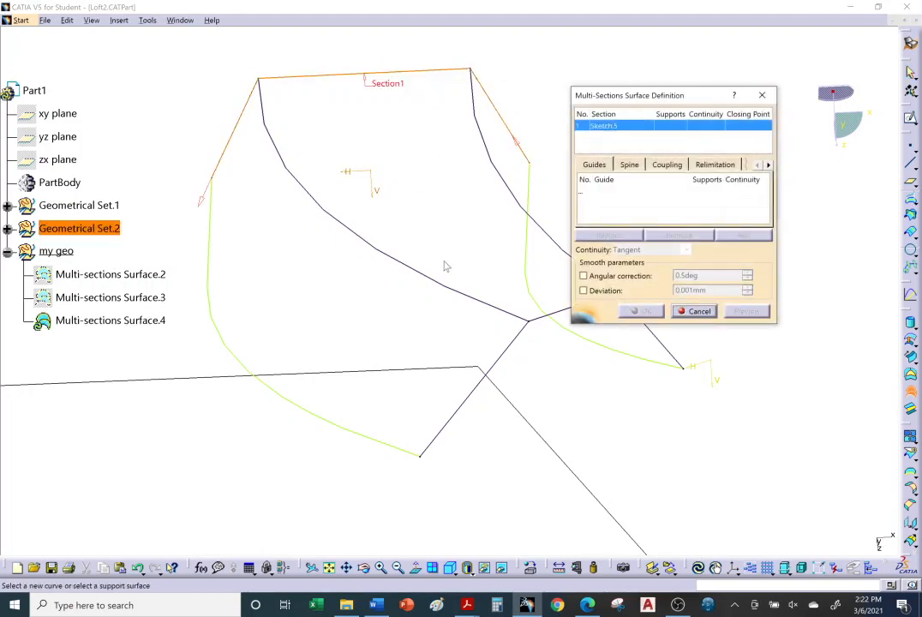
click(517, 349)
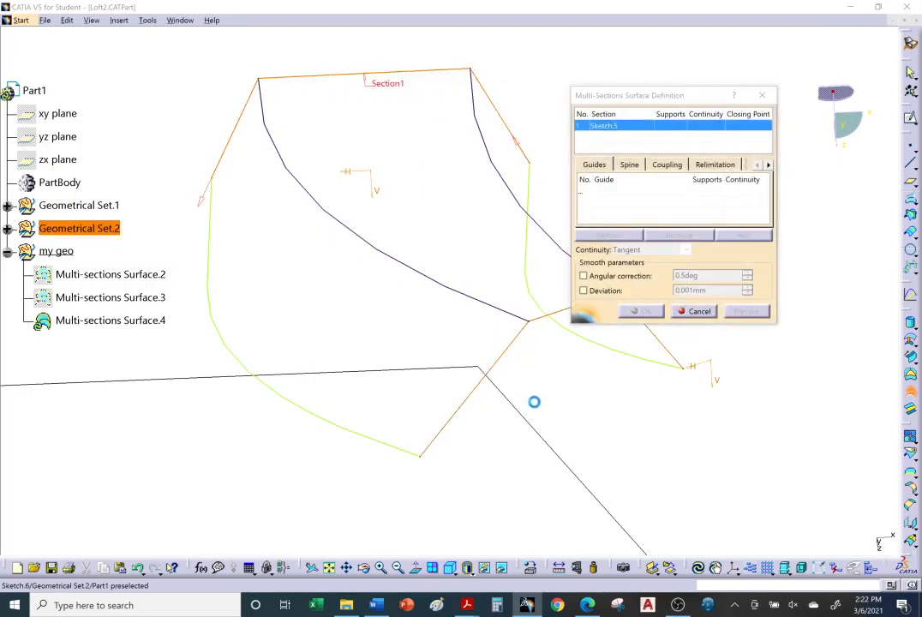
middle_drag(419, 284, 389, 304)
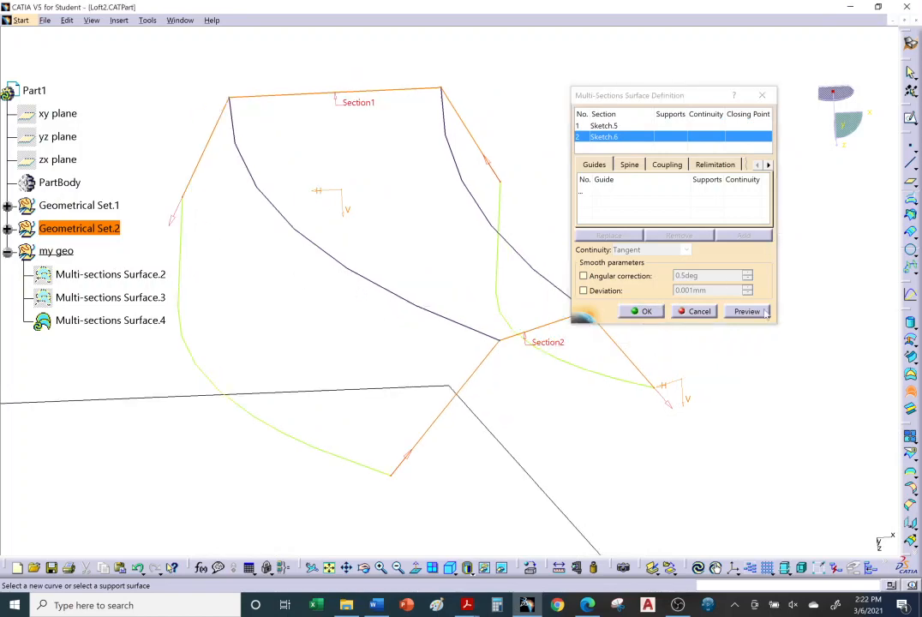
click(558, 341)
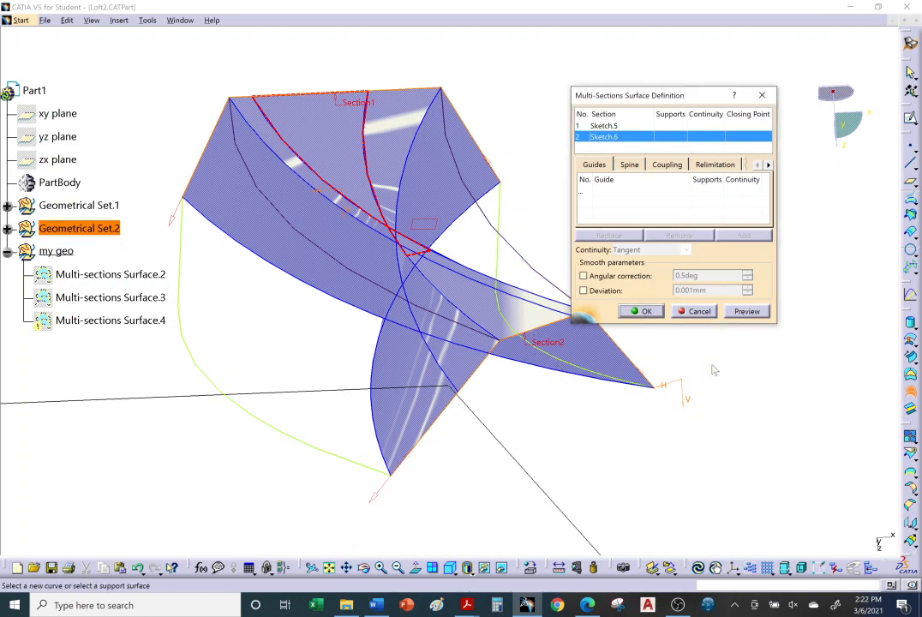
click(747, 312)
mouse_move(529, 377)
middle_down()
mouse_move(524, 364)
mouse_move(497, 388)
mouse_move(439, 348)
mouse_move(442, 336)
mouse_move(439, 372)
mouse_move(445, 360)
mouse_move(227, 240)
mouse_move(313, 263)
mouse_move(360, 319)
mouse_move(511, 370)
mouse_move(307, 307)
middle_up()
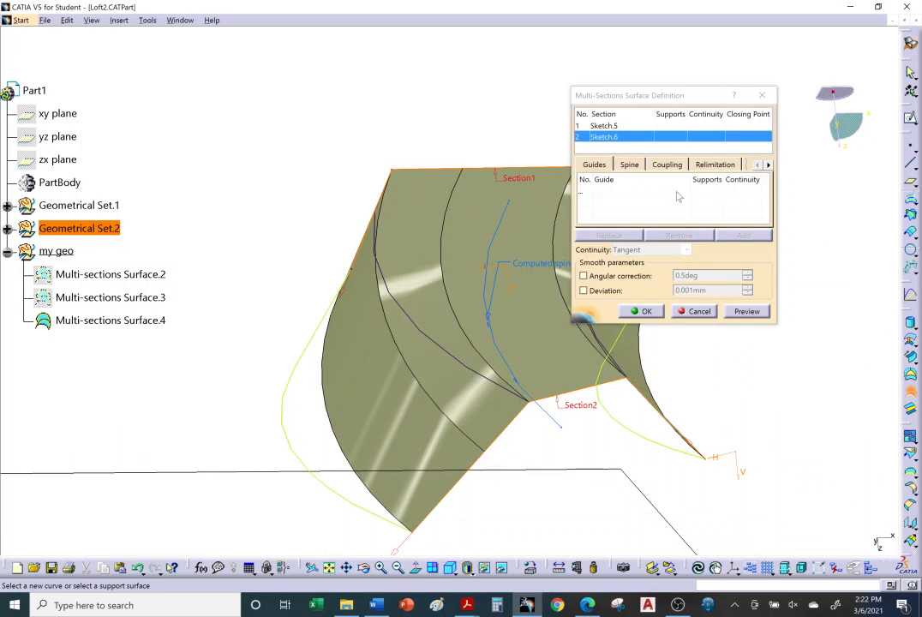
- Add a manual coupling joining the right inner corner vertex of Sketch.5 to the corresponding corner vertex of Sketch.6
click(667, 164)
middle_drag(532, 317, 420, 339)
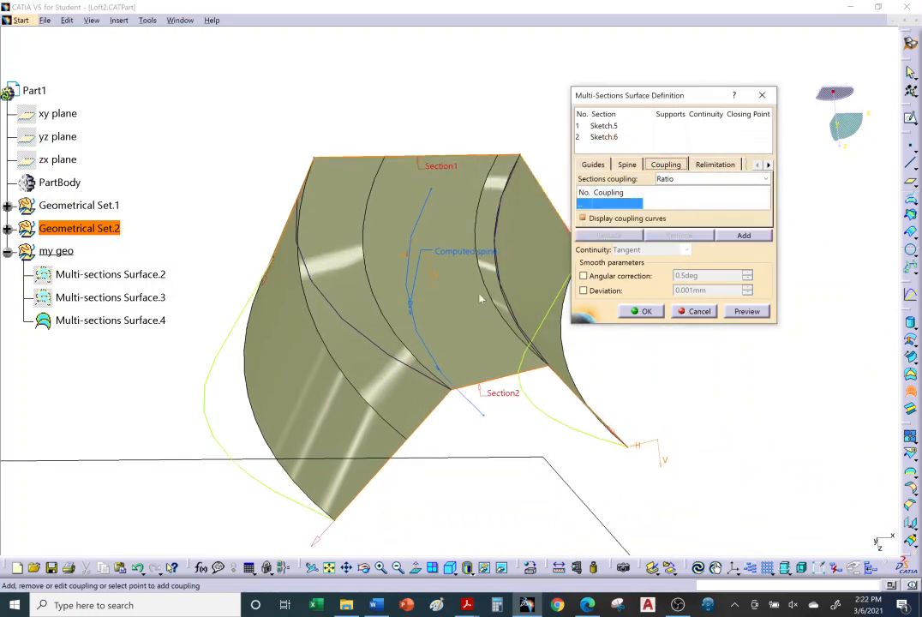
middle_drag(426, 300, 333, 279)
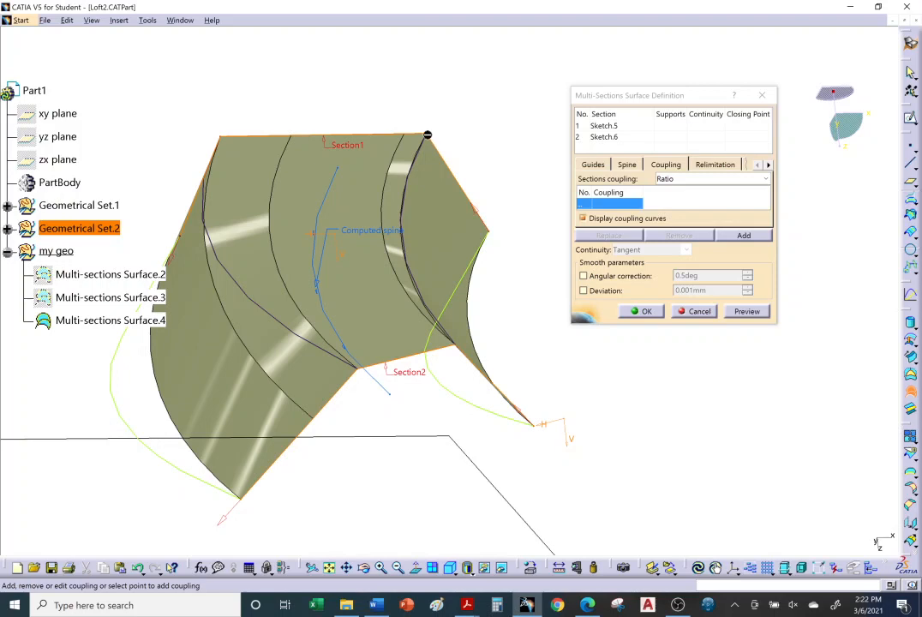
click(434, 137)
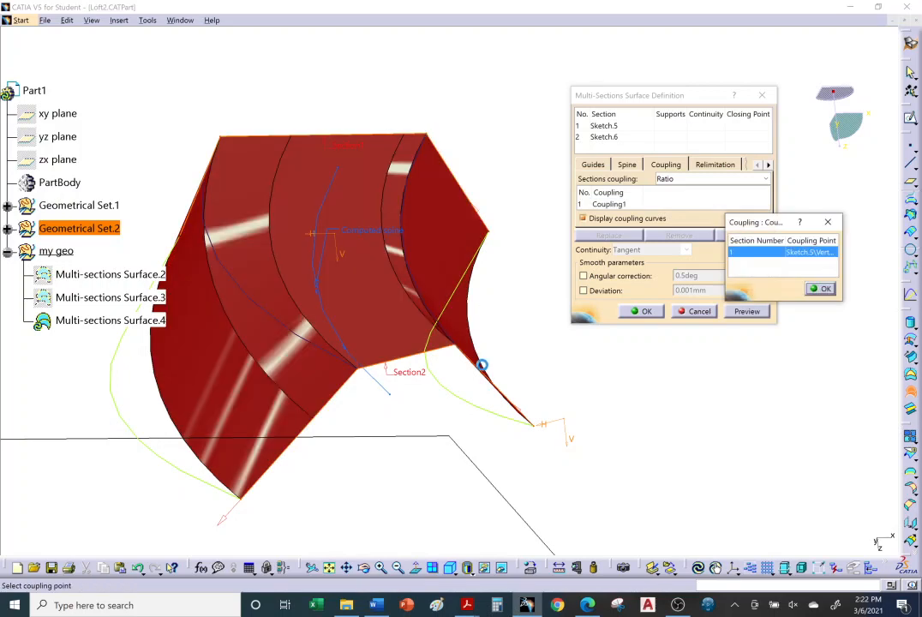
click(463, 350)
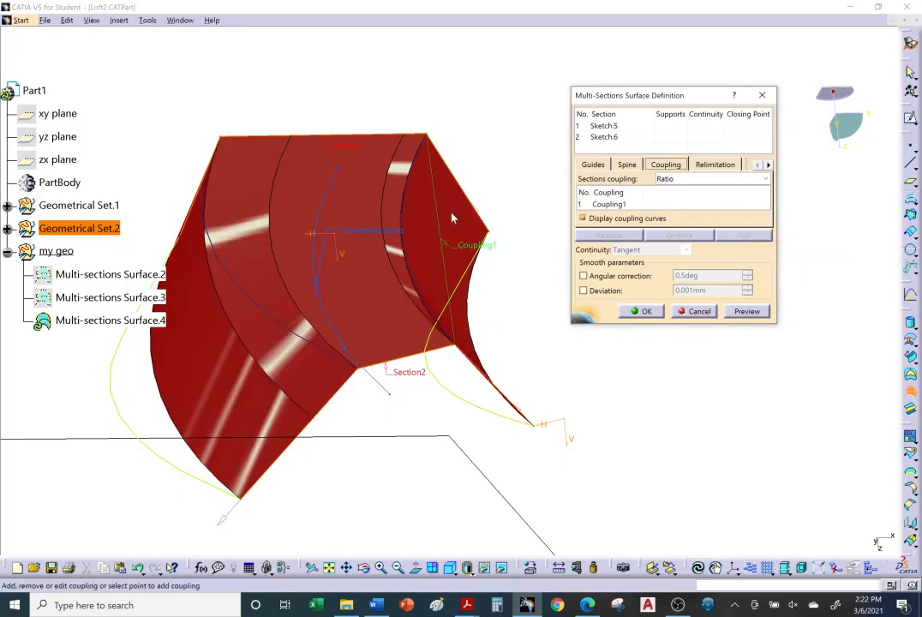
- Add a second coupling between the left inner corner vertices of Sketch.5 and Sketch.6 and preview the coupled surface
click(222, 138)
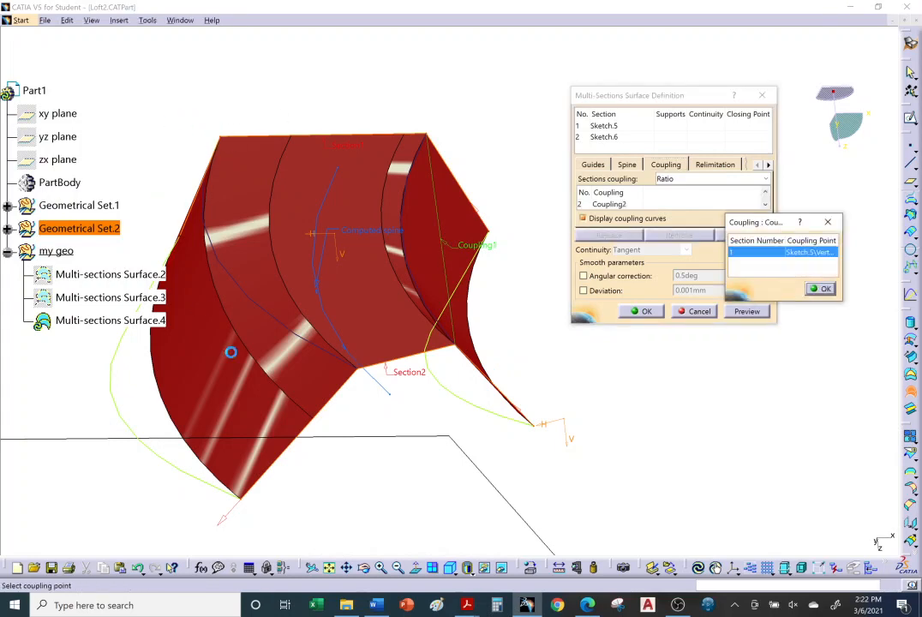
click(358, 369)
middle_drag(412, 369, 317, 336)
click(754, 314)
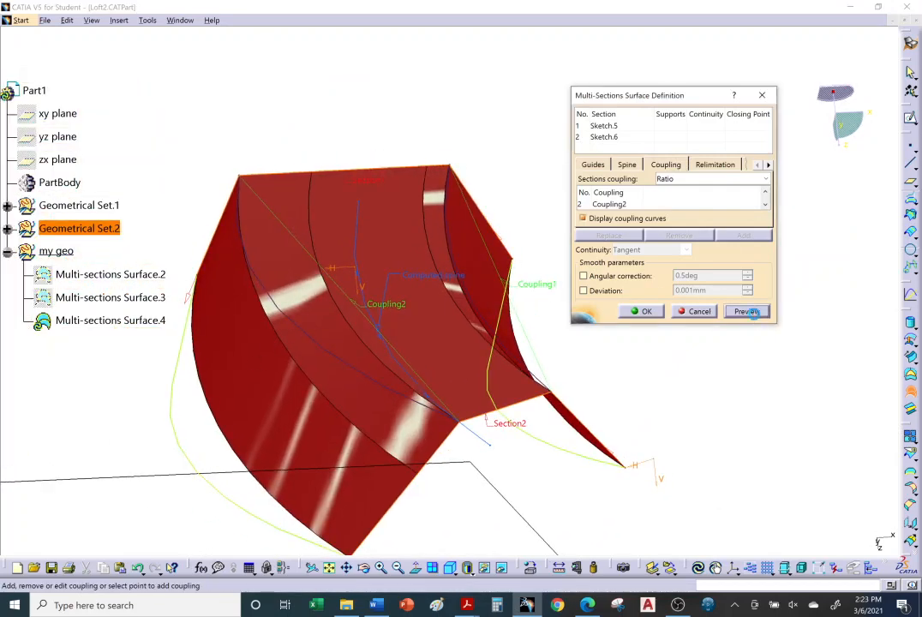
mouse_move(384, 360)
middle_down()
mouse_move(383, 350)
mouse_move(411, 380)
mouse_move(439, 312)
mouse_move(375, 372)
mouse_move(384, 369)
middle_up()
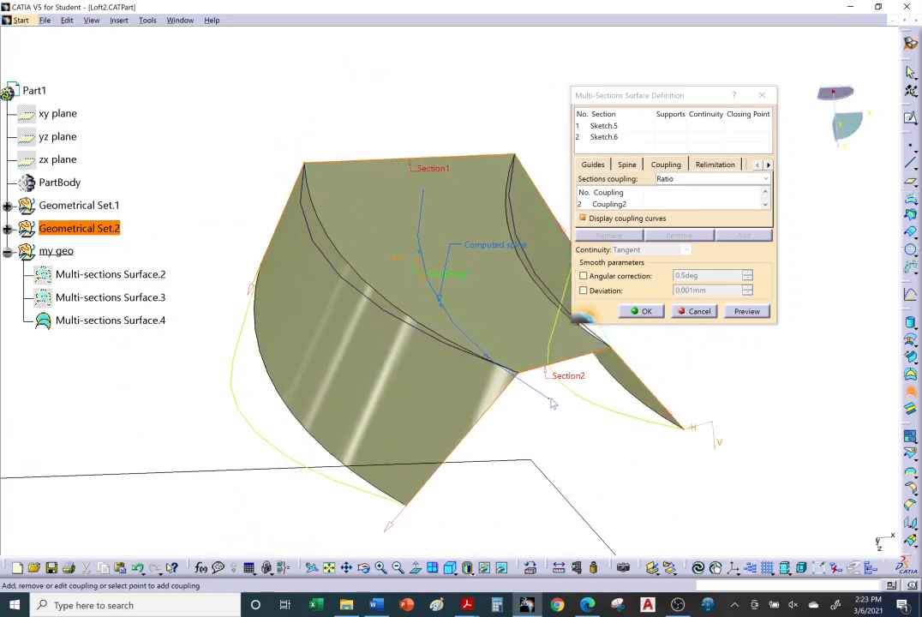
middle_drag(553, 403, 449, 322)
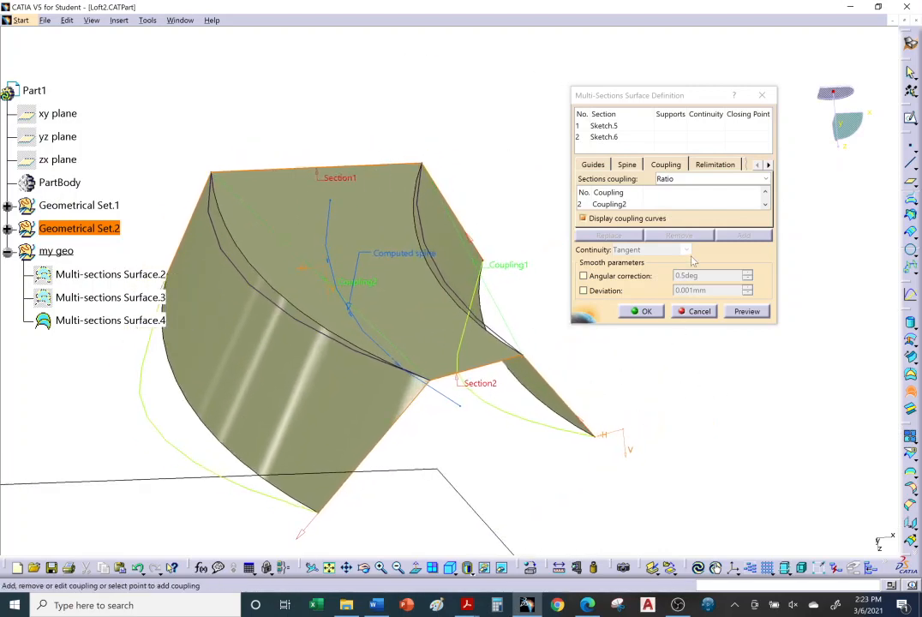
- Try the Vertices sections coupling on the surface and preview it
click(669, 169)
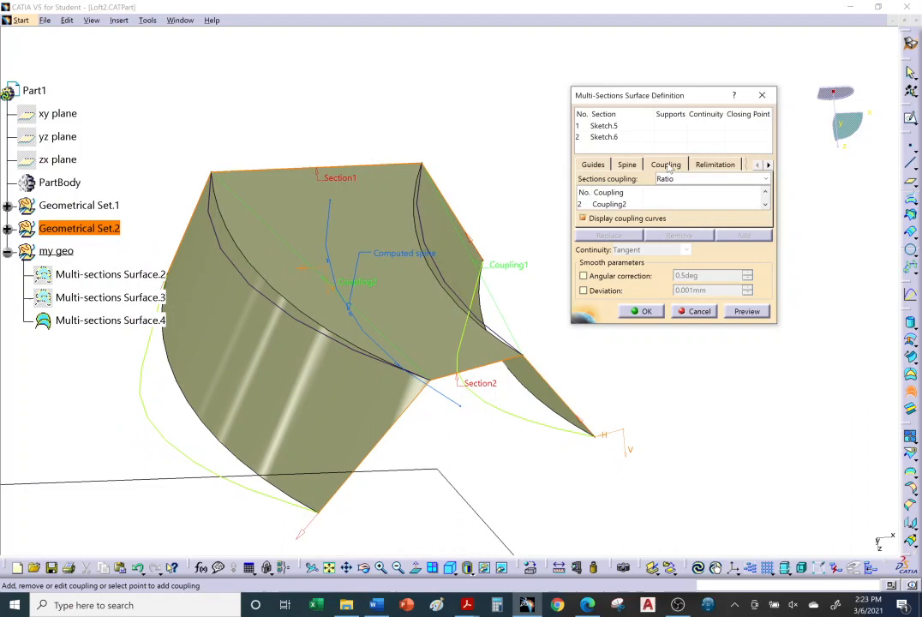
click(735, 180)
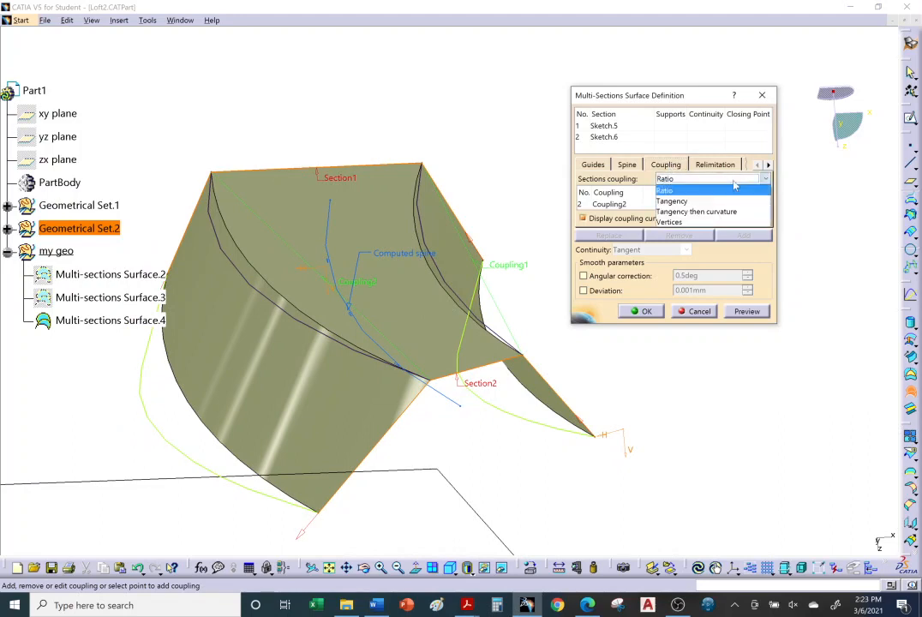
click(692, 223)
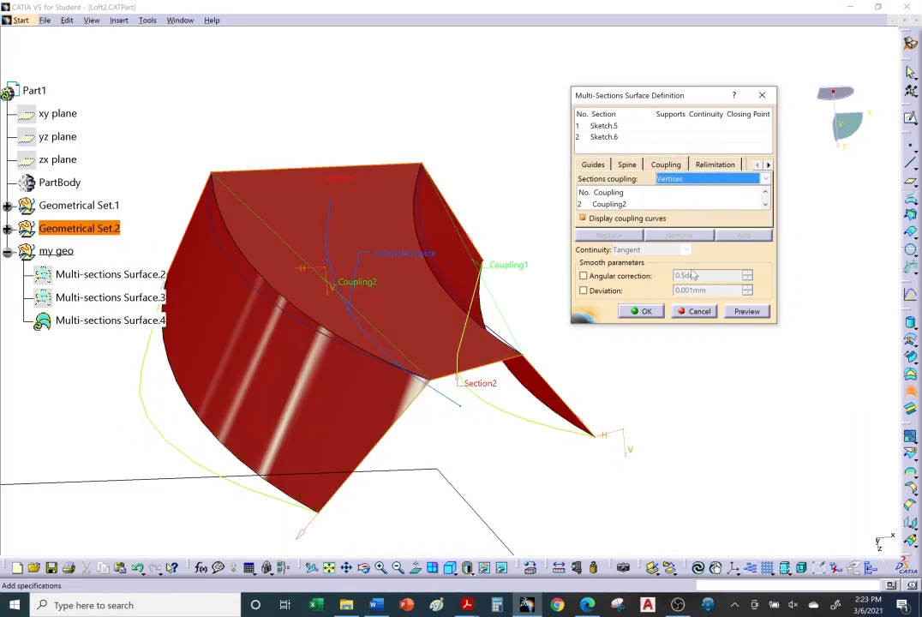
click(749, 313)
- Set the sections coupling back to Ratio, preview, and create the multi-sections surface between the two polylines
click(717, 178)
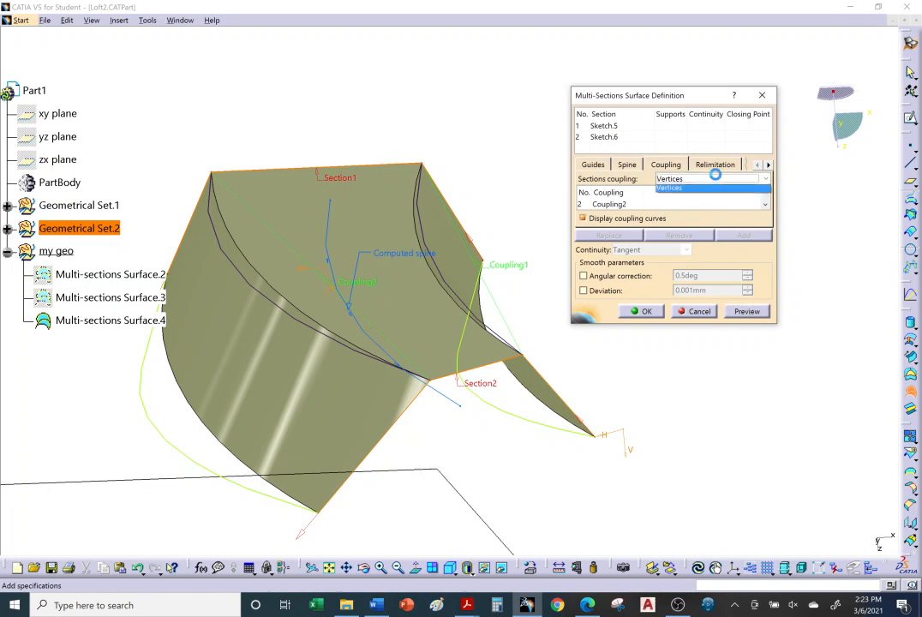
click(701, 188)
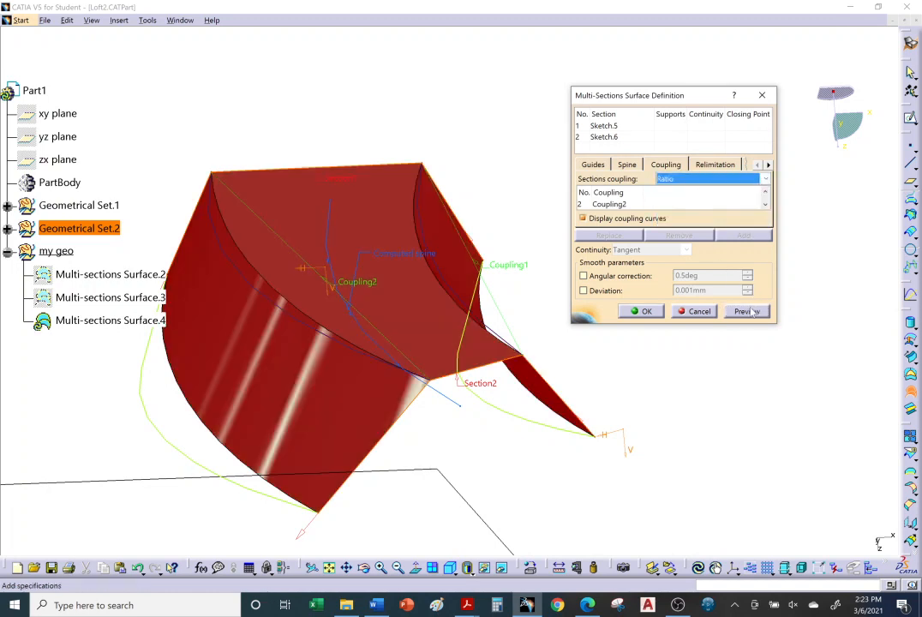
click(748, 312)
middle_drag(478, 388, 488, 404)
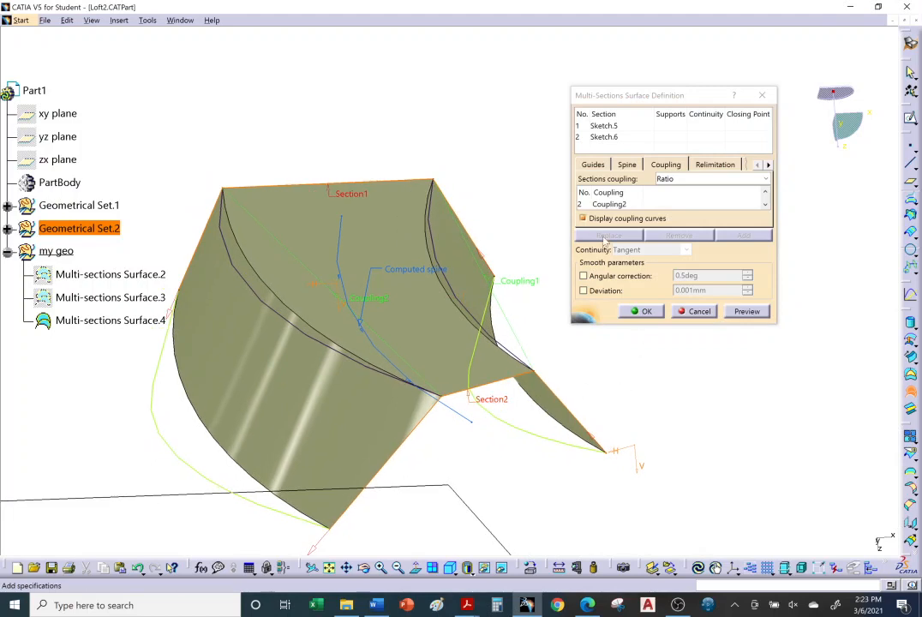
click(630, 313)
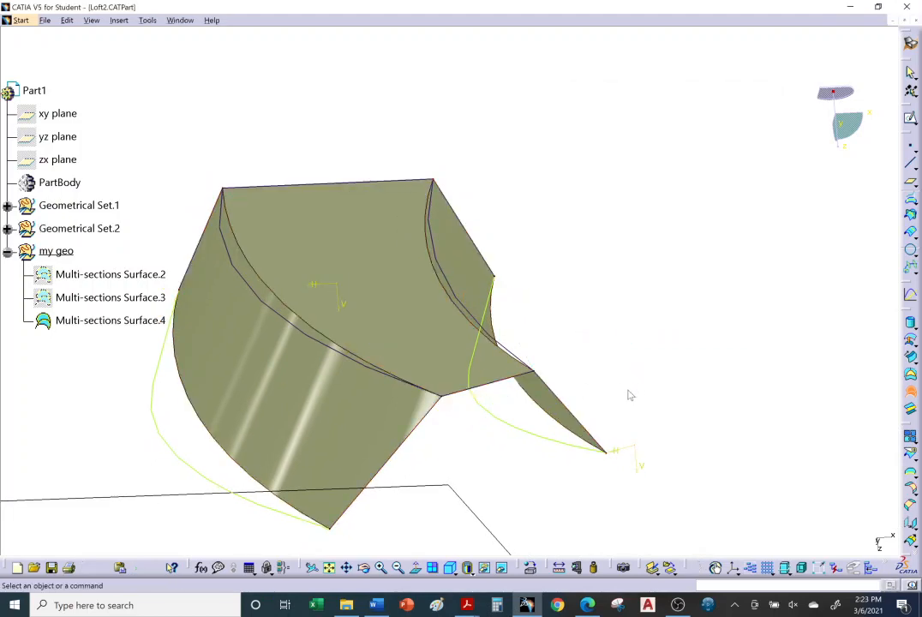
middle_drag(629, 391, 441, 358)
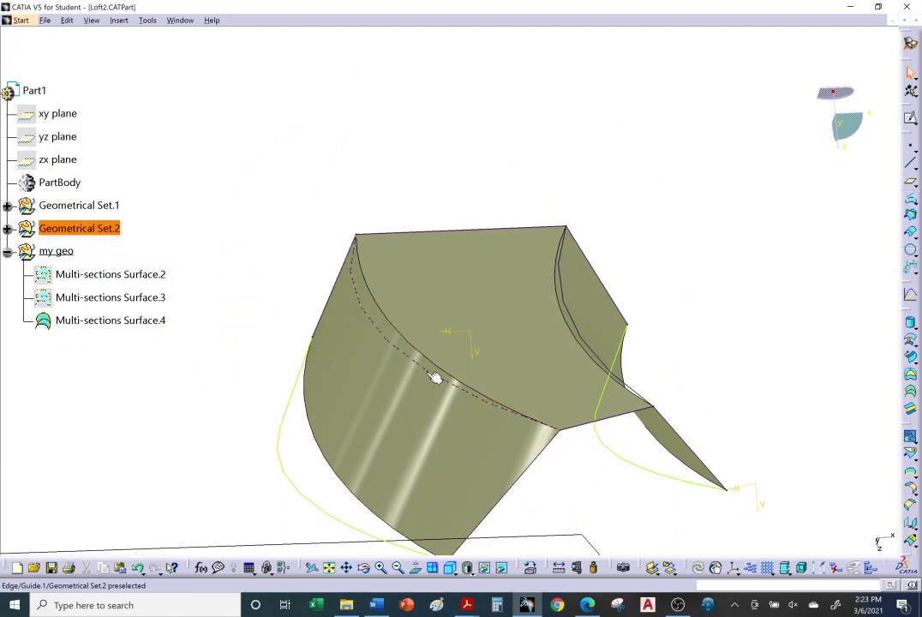
middle_drag(651, 403, 294, 300)
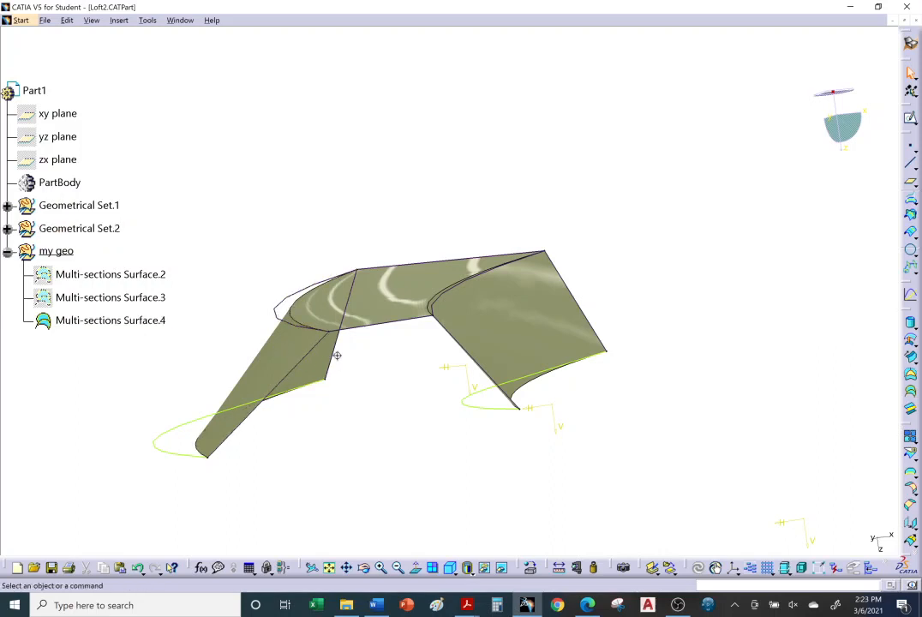
middle_drag(335, 354, 409, 350)
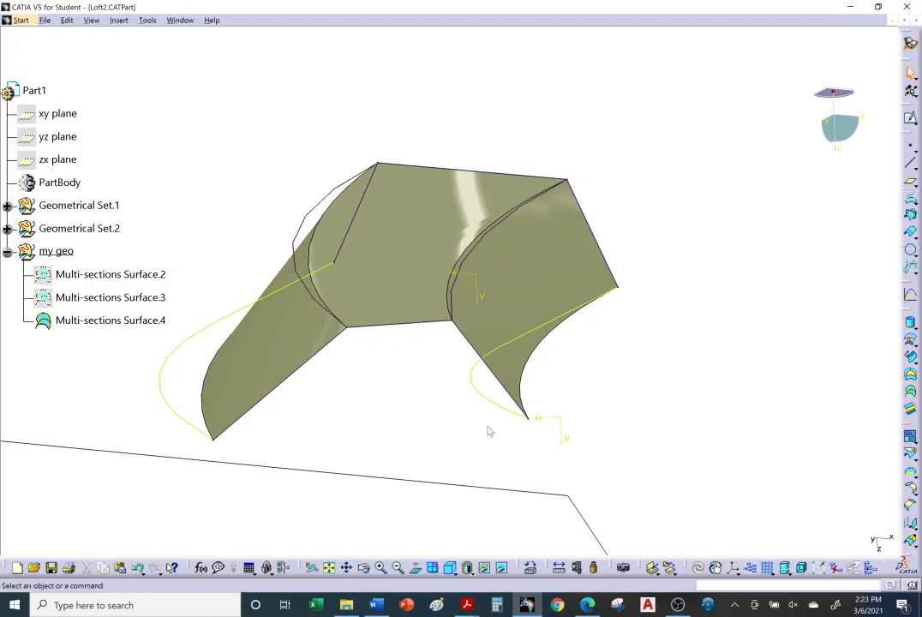
- Switch to the online help, read the Manual Coupling procedure through to the tips on editing couplings, and return to CATIA
key(alt+Tab)
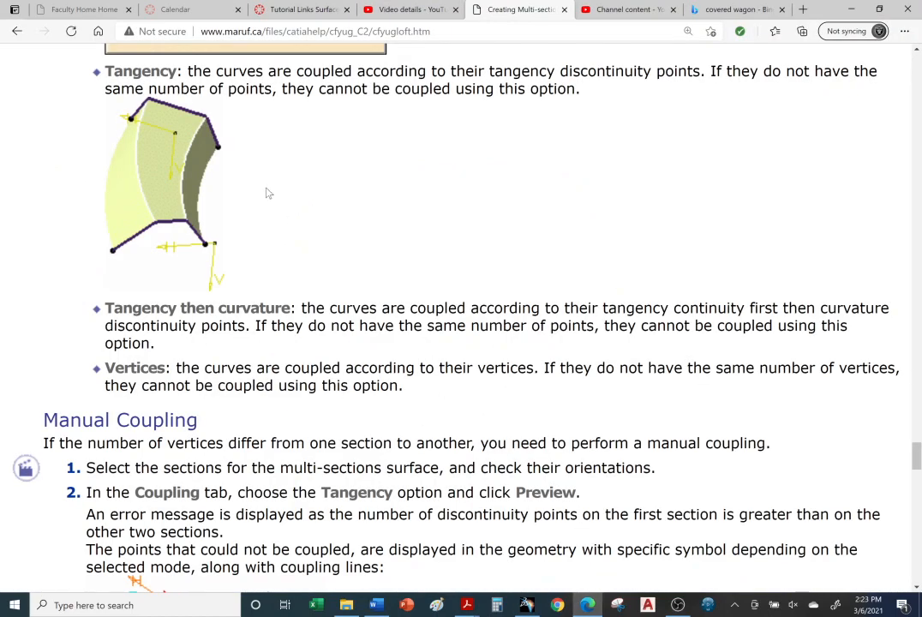
scroll(196, 163, down, 5)
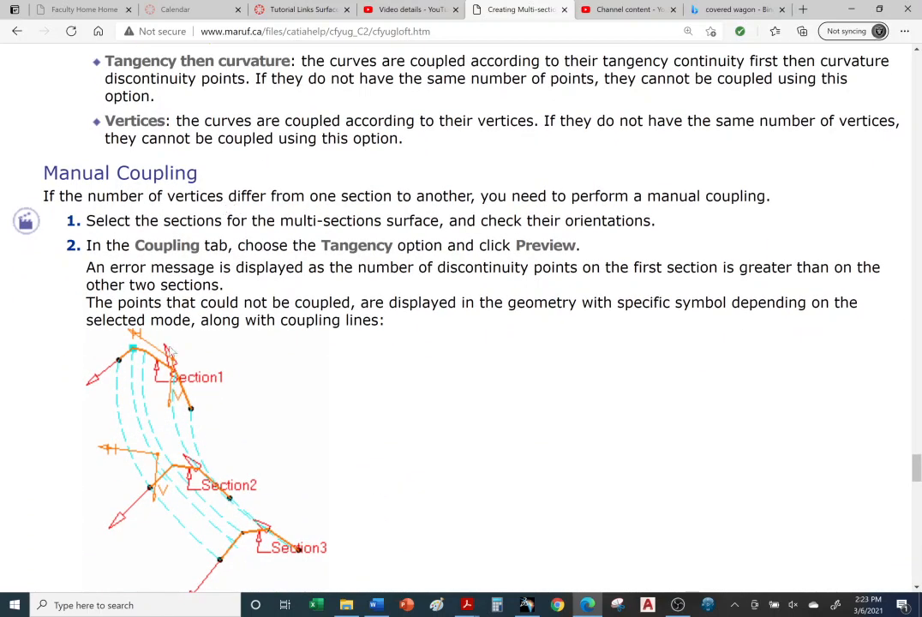
scroll(147, 269, down, 4)
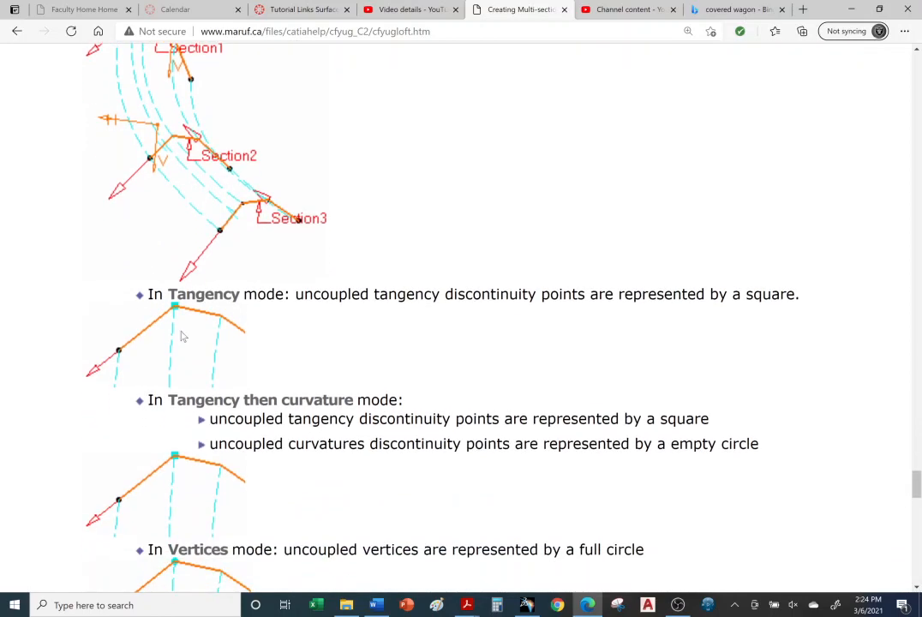
scroll(270, 407, down, 3)
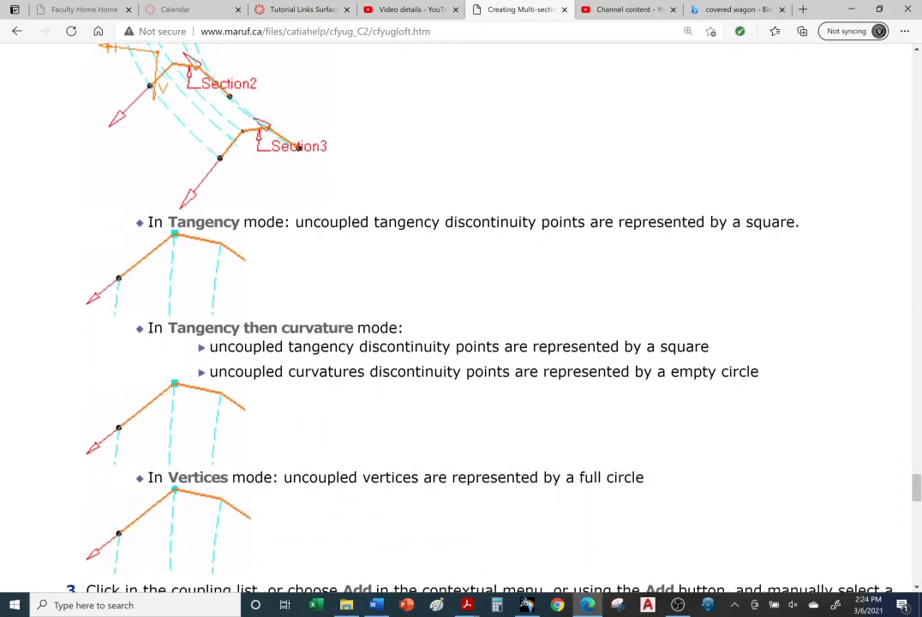
scroll(270, 406, down, 4)
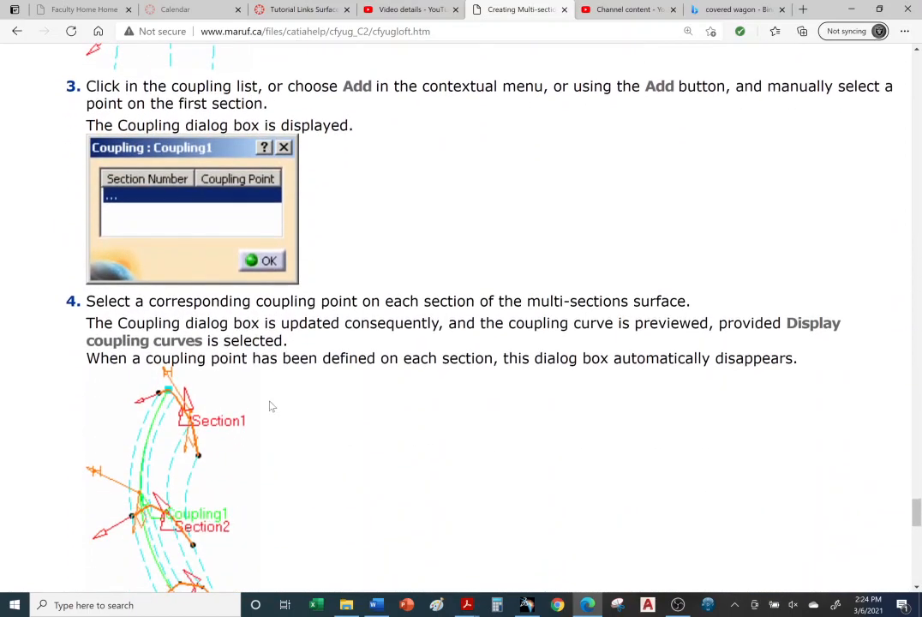
scroll(273, 407, down, 3)
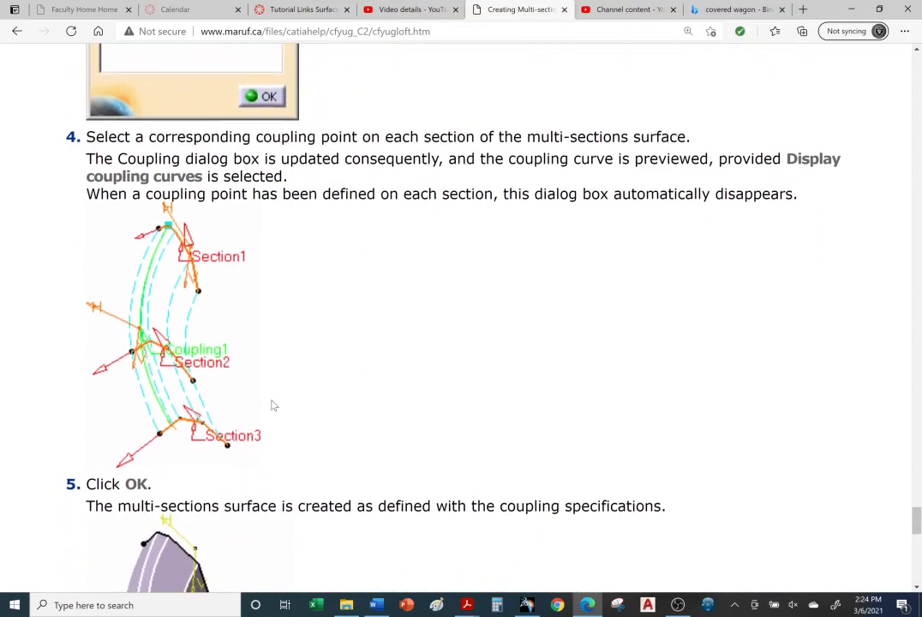
scroll(273, 406, down, 1)
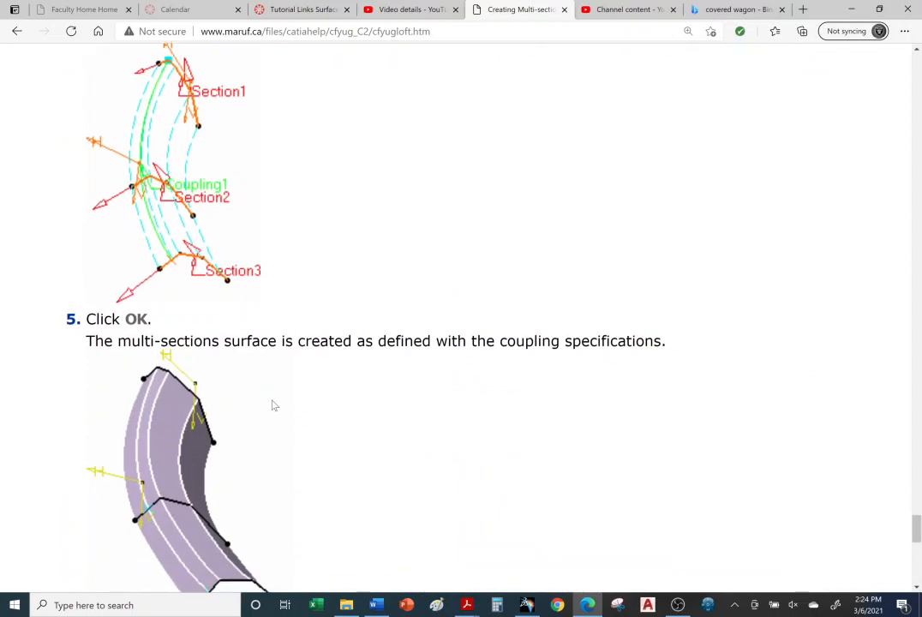
scroll(275, 404, down, 3)
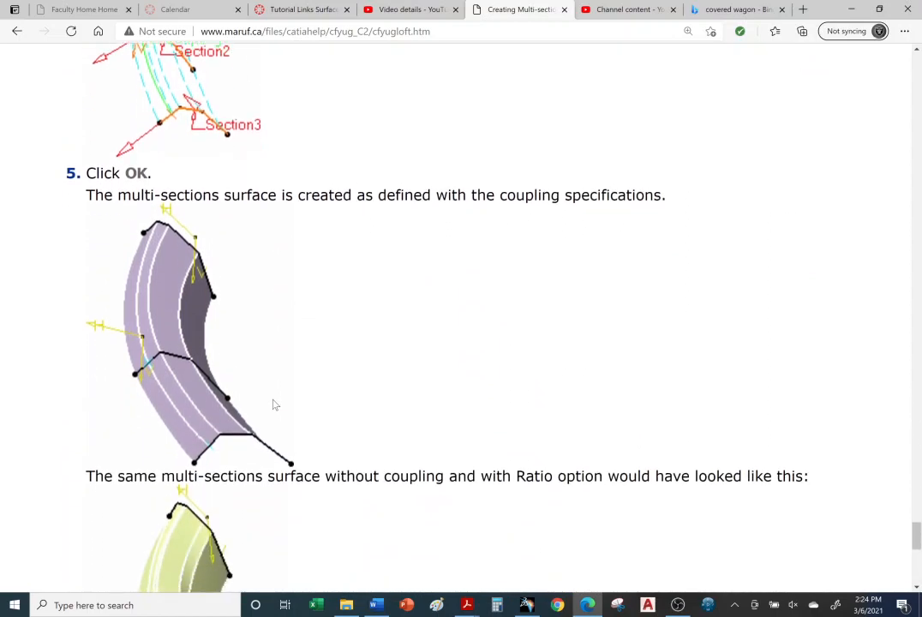
scroll(274, 405, down, 1)
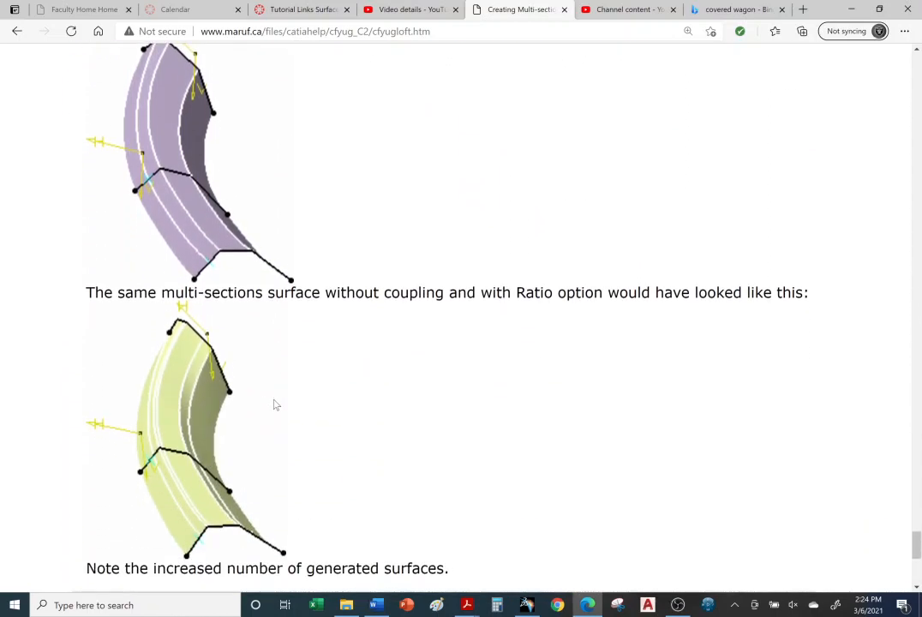
scroll(275, 405, down, 3)
scroll(275, 404, down, 3)
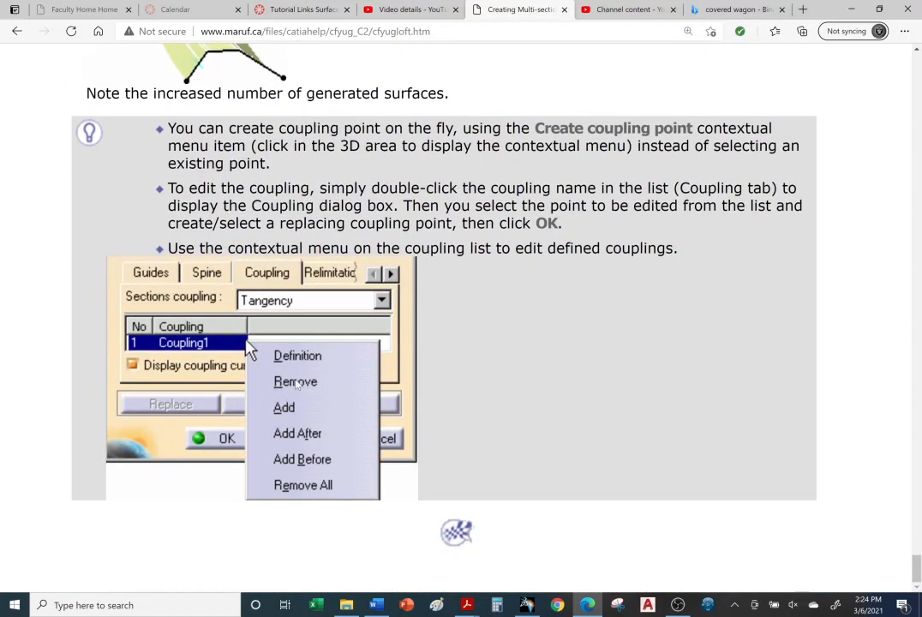
click(527, 604)
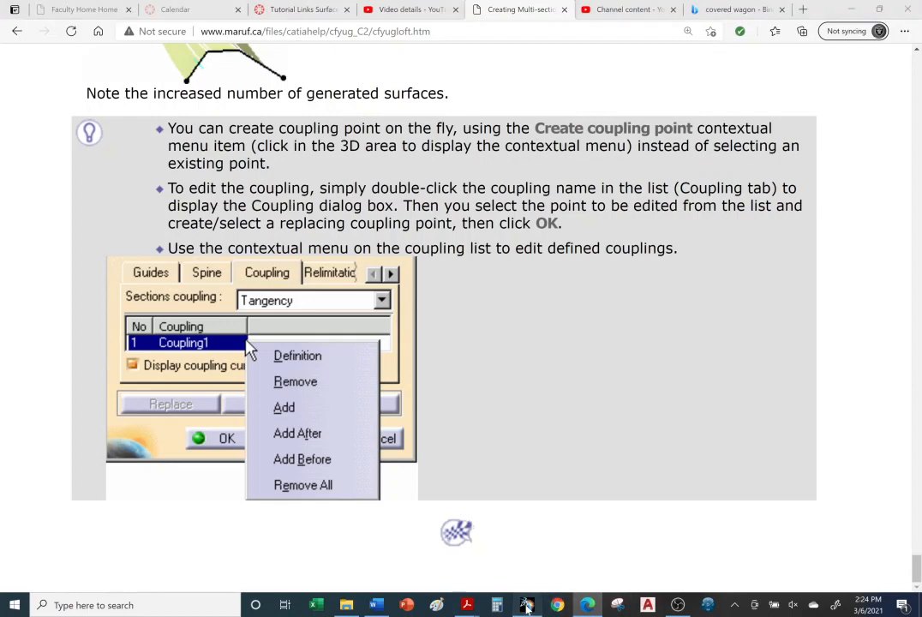
- Reopen Multi-sections Surface.4 for editing, add the Join.1 curve as its first guide, and preview
middle_drag(420, 364, 545, 465)
middle_drag(385, 290, 453, 253)
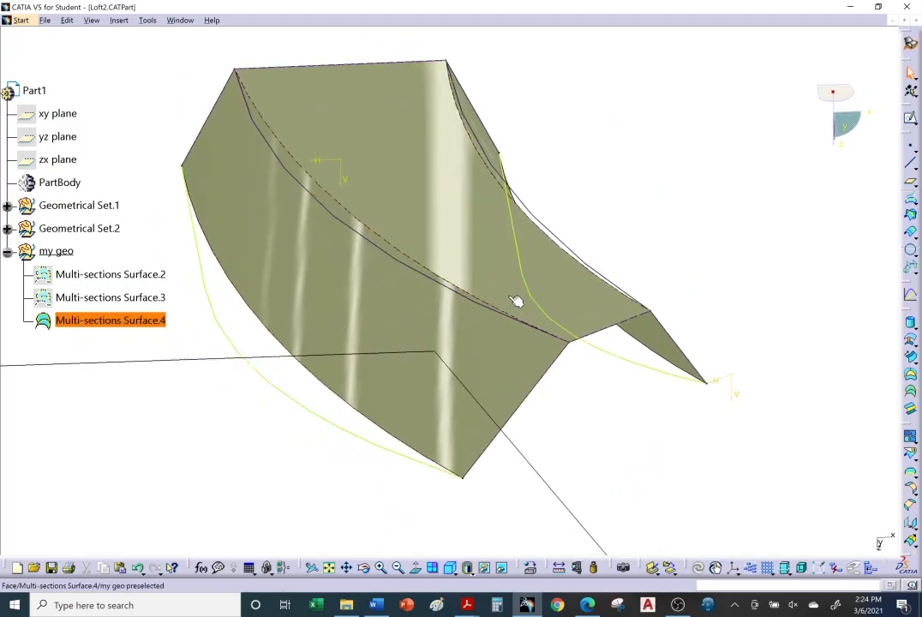
double_click(435, 151)
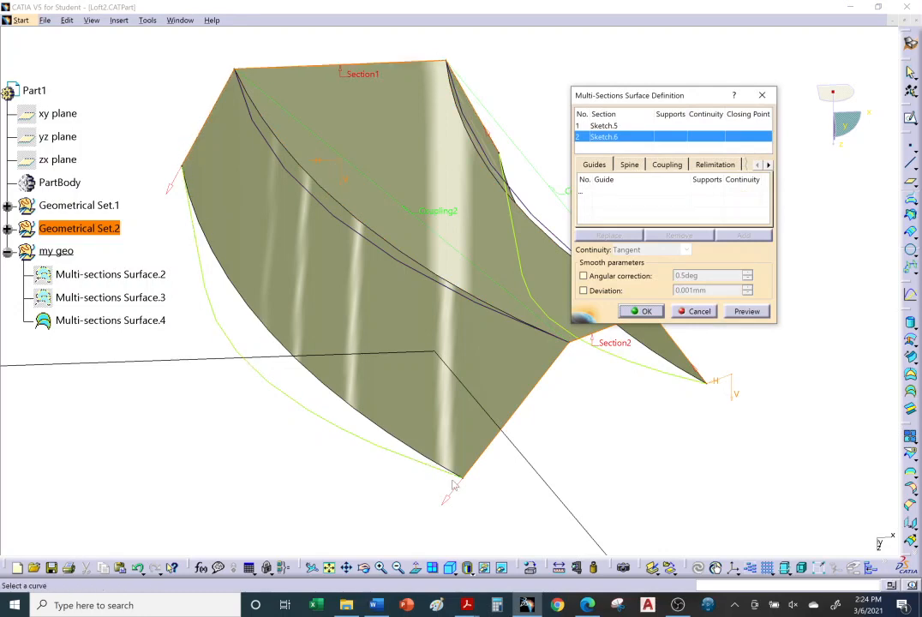
click(631, 214)
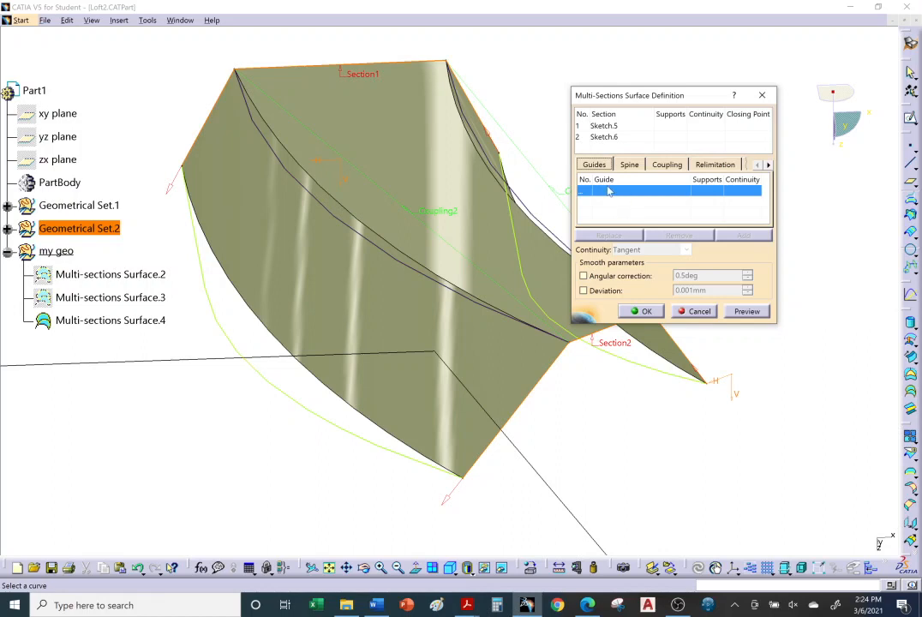
click(230, 337)
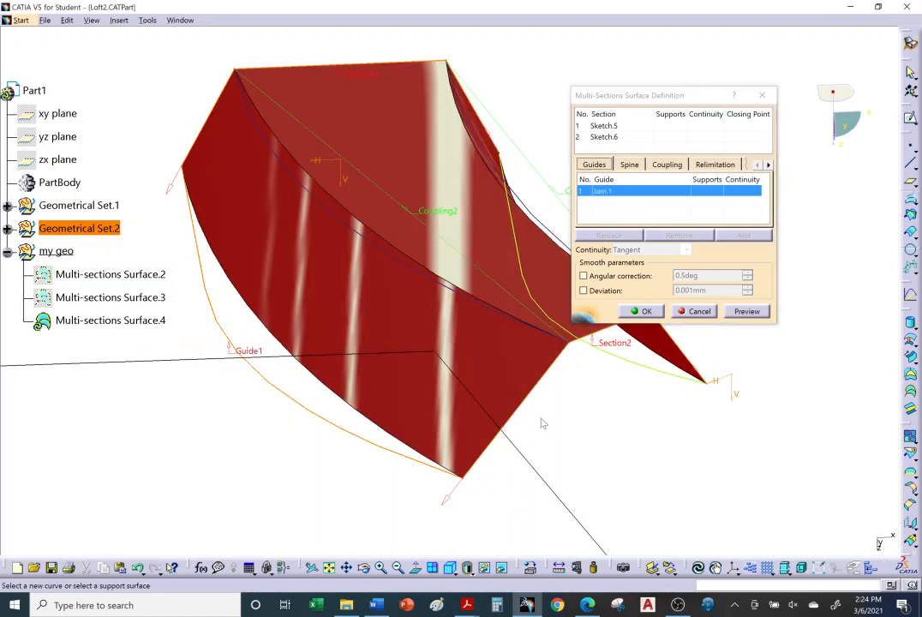
click(747, 312)
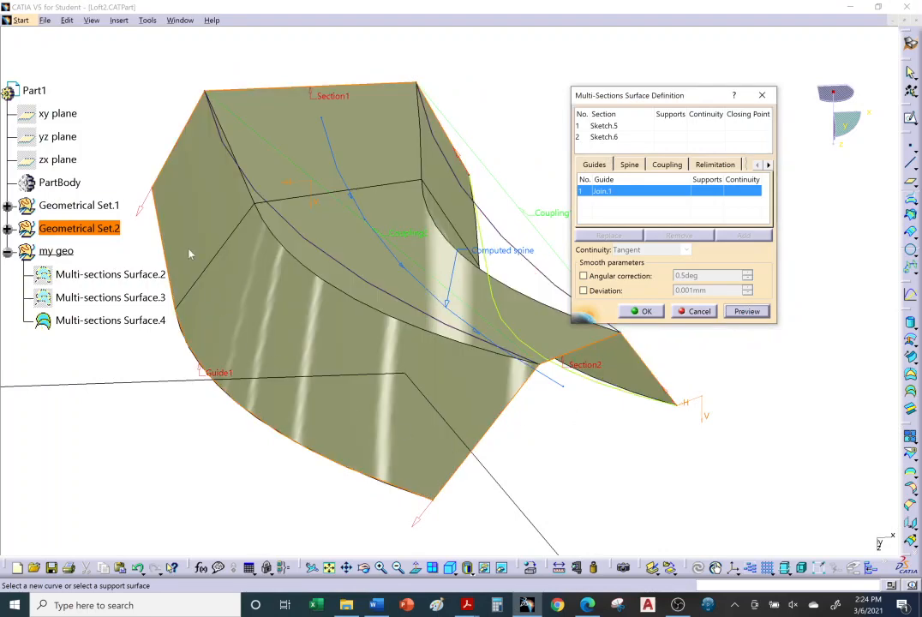
- Add the Join.2 curve as the second guide after Join.1 and inspect the previewed surface from several sides
middle_drag(324, 403, 346, 355)
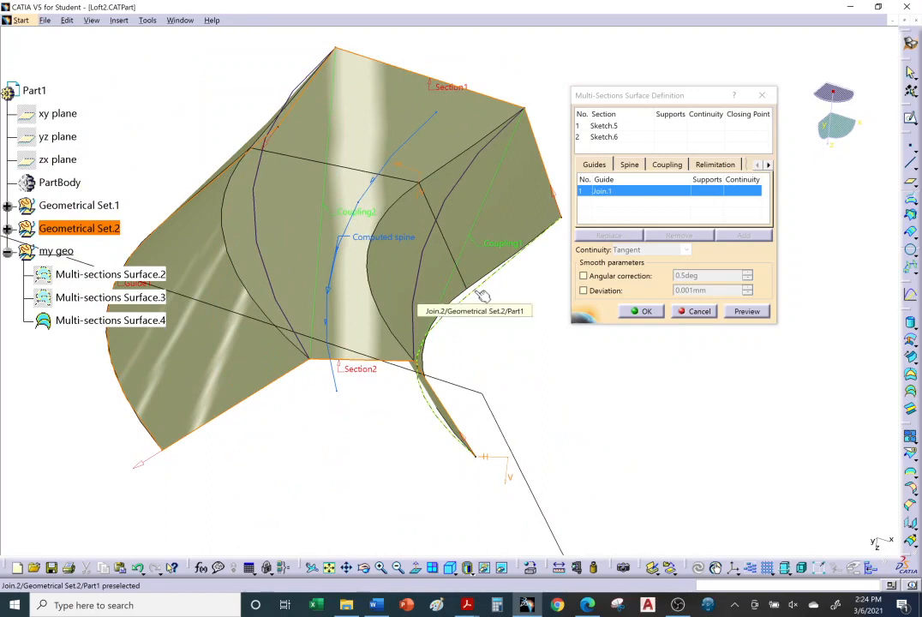
click(636, 190)
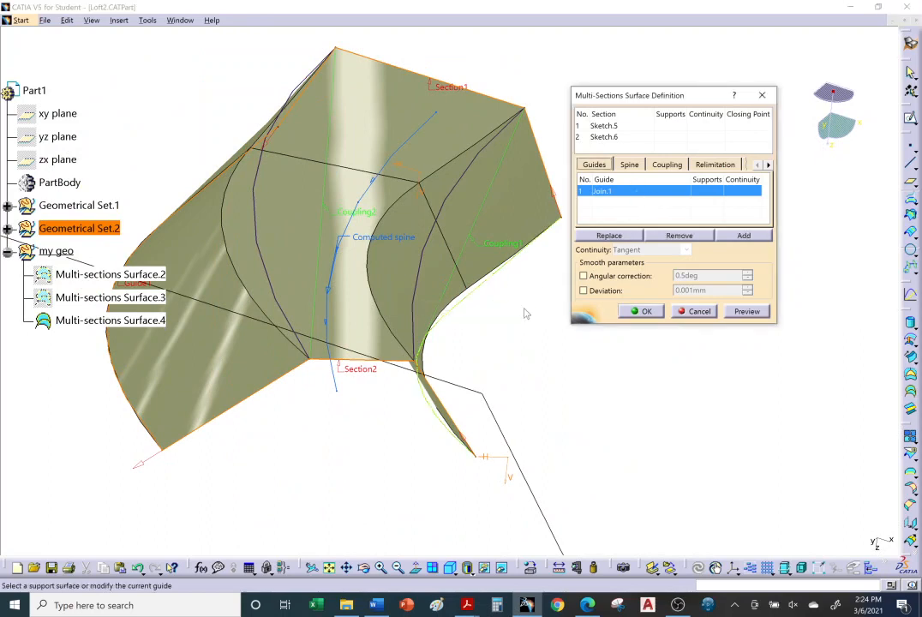
click(470, 294)
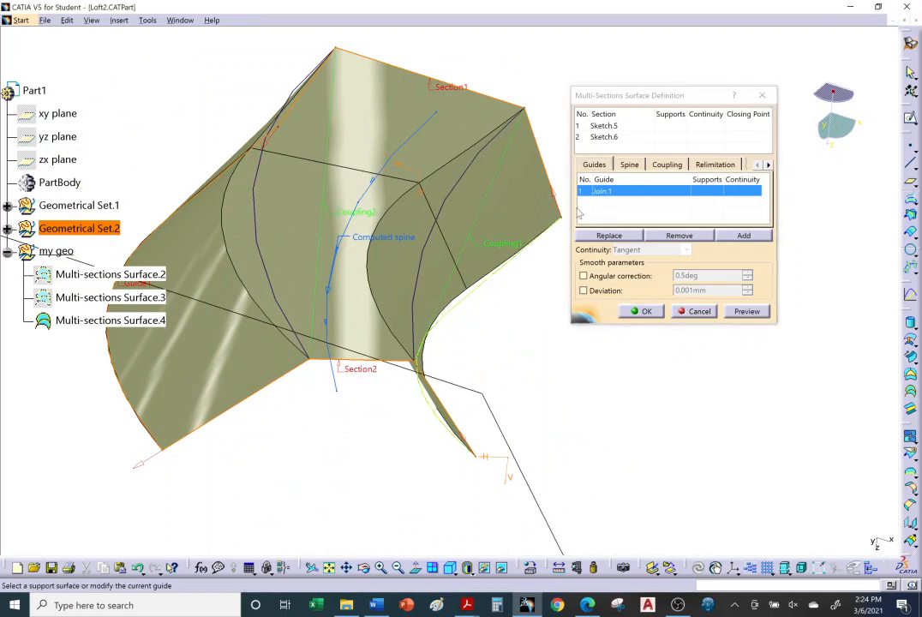
click(729, 235)
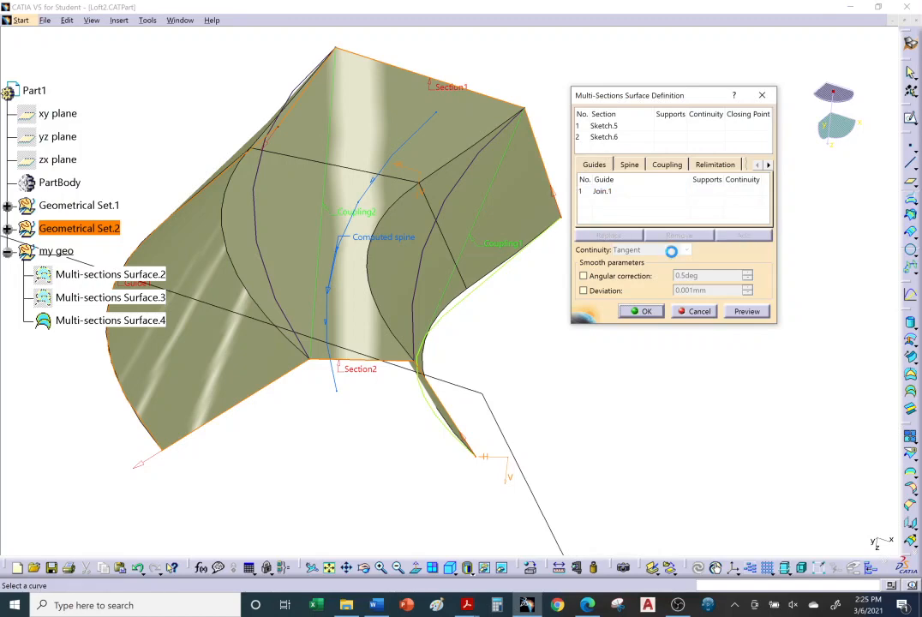
click(467, 307)
middle_drag(385, 398, 354, 383)
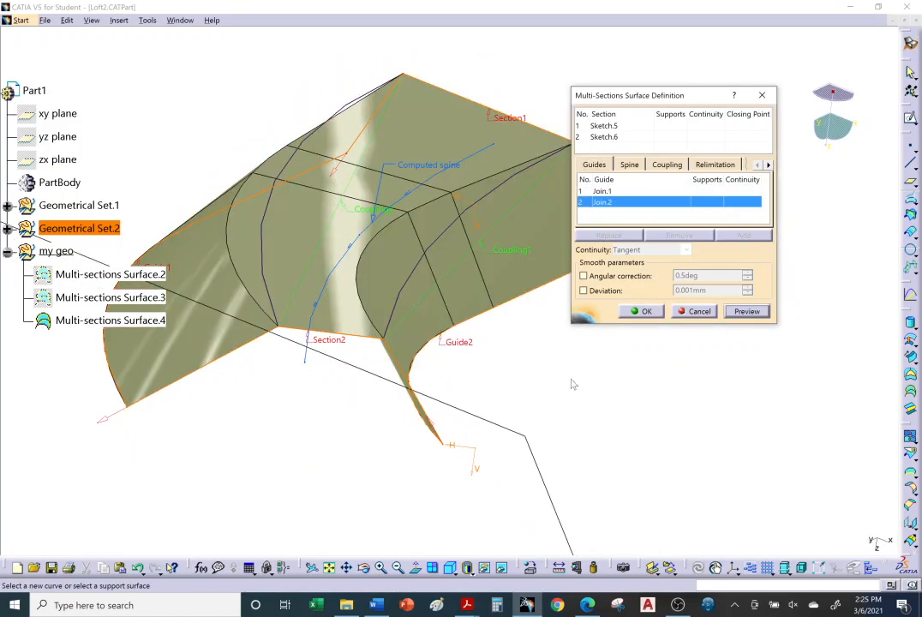
middle_drag(572, 383, 426, 370)
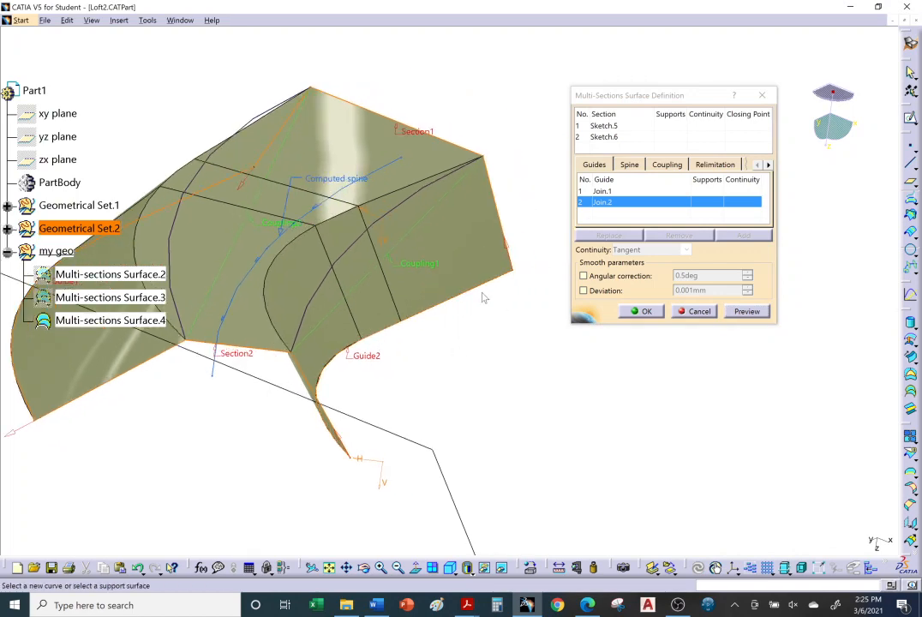
middle_drag(339, 370, 390, 287)
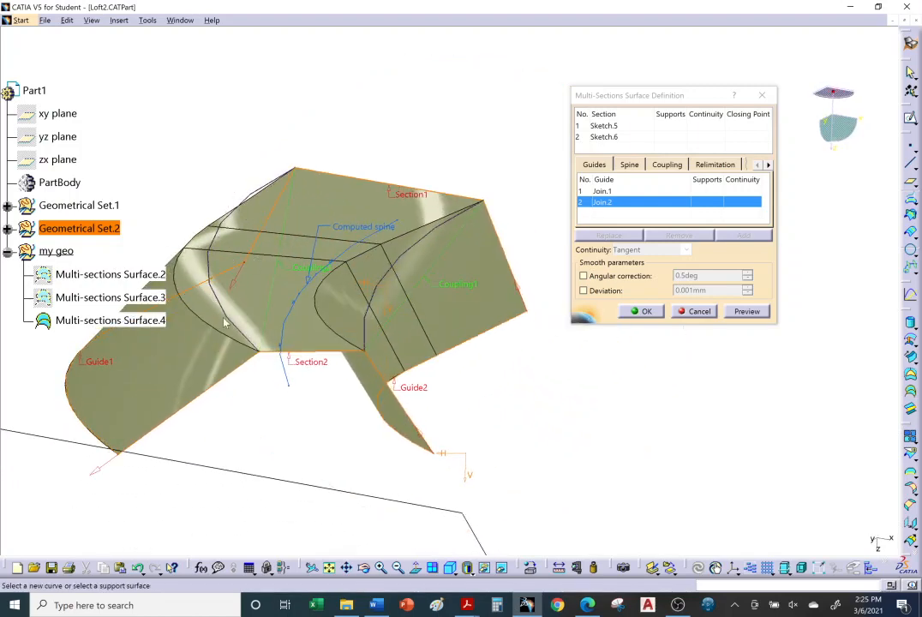
middle_drag(416, 392, 422, 405)
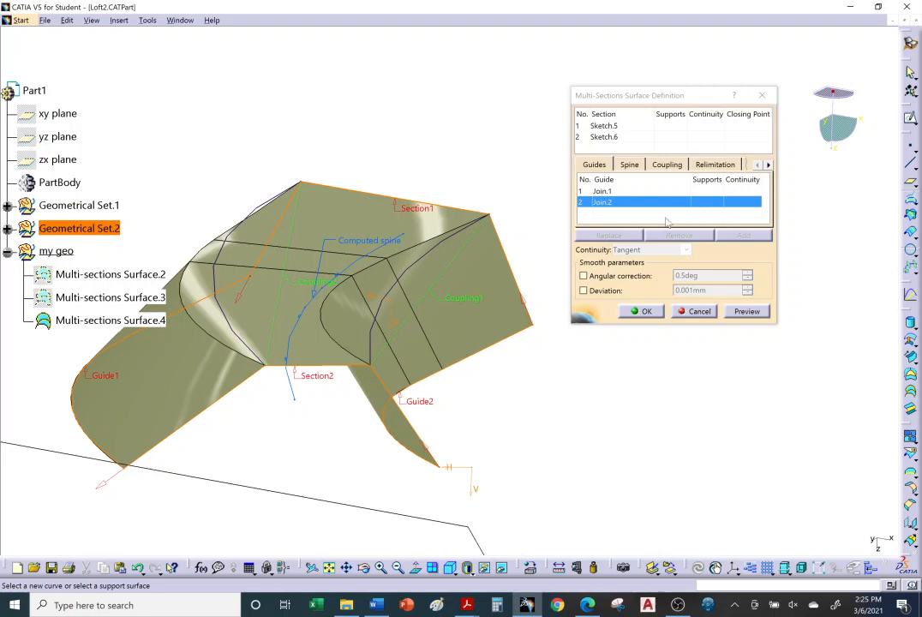
- Try adding the Guide.2 curve as a third guide with a preview, and remove it from the guides
click(401, 294)
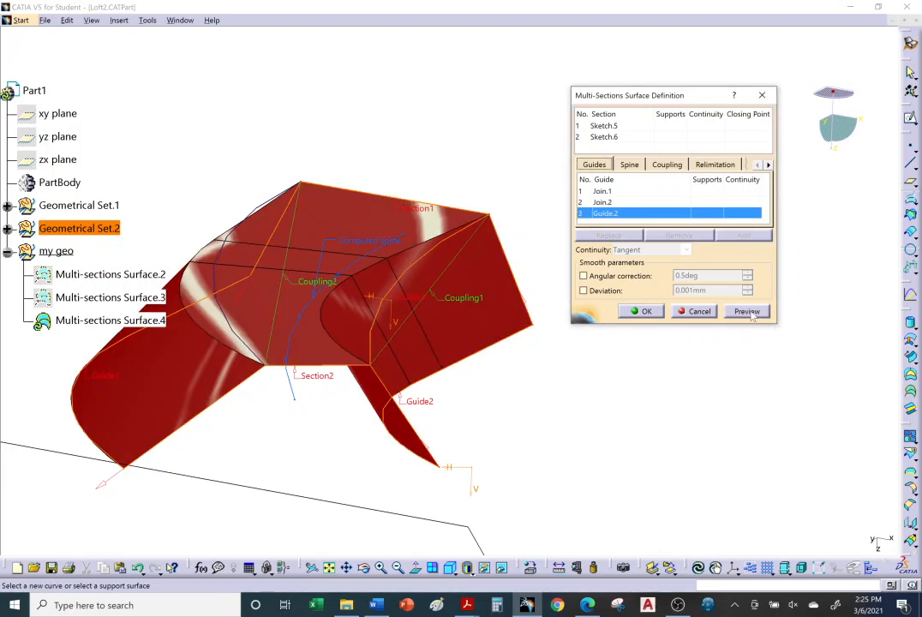
click(750, 314)
click(558, 357)
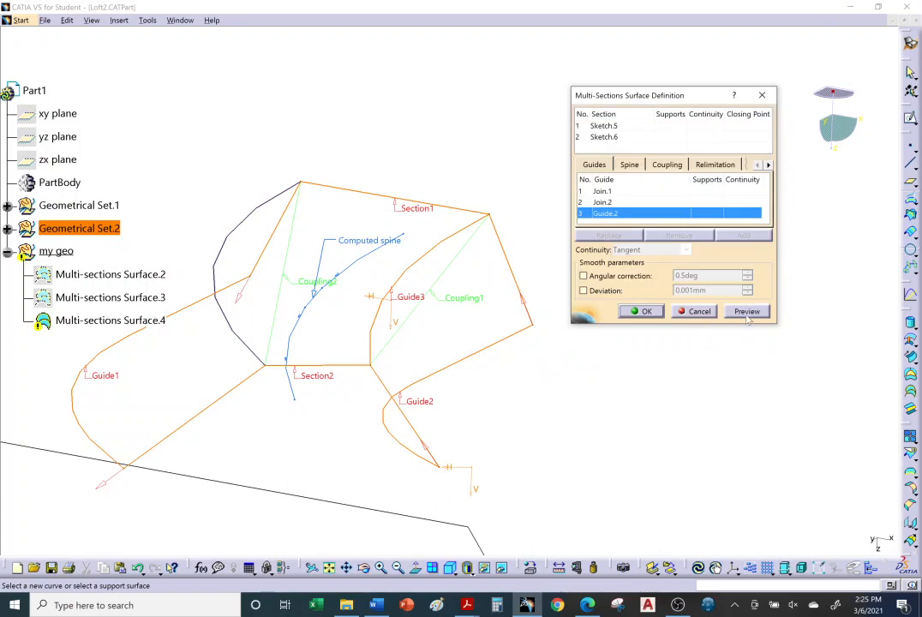
click(747, 314)
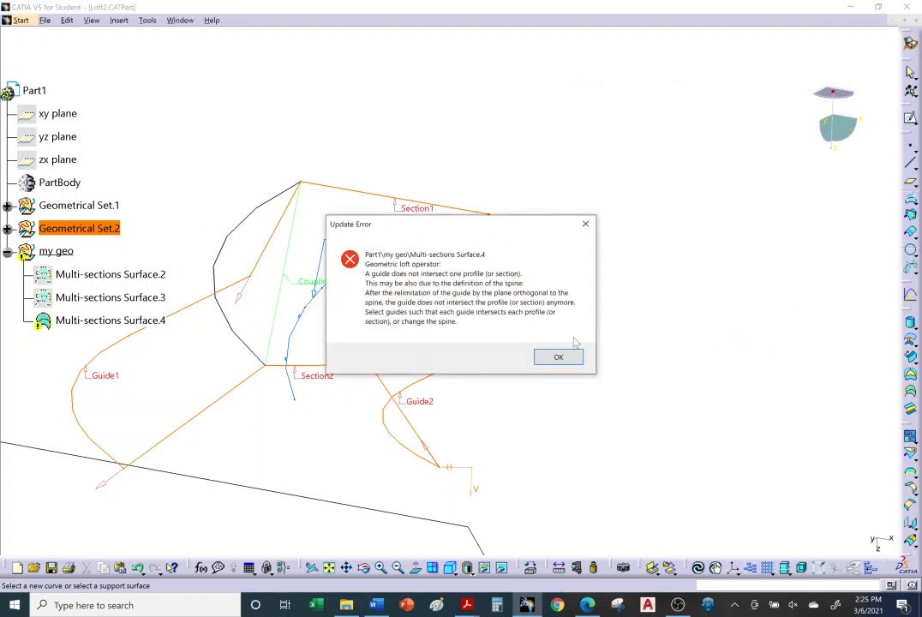
click(558, 357)
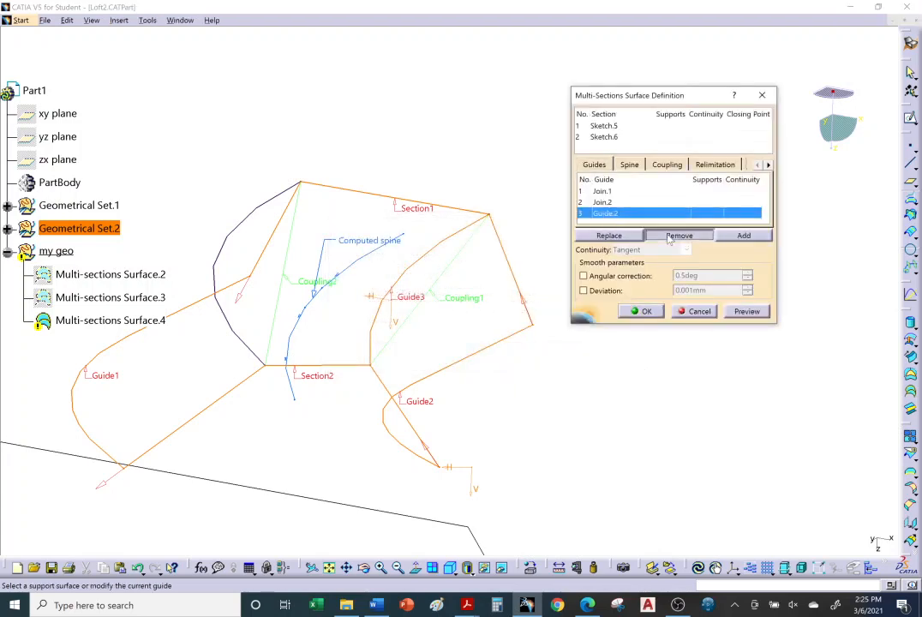
click(656, 235)
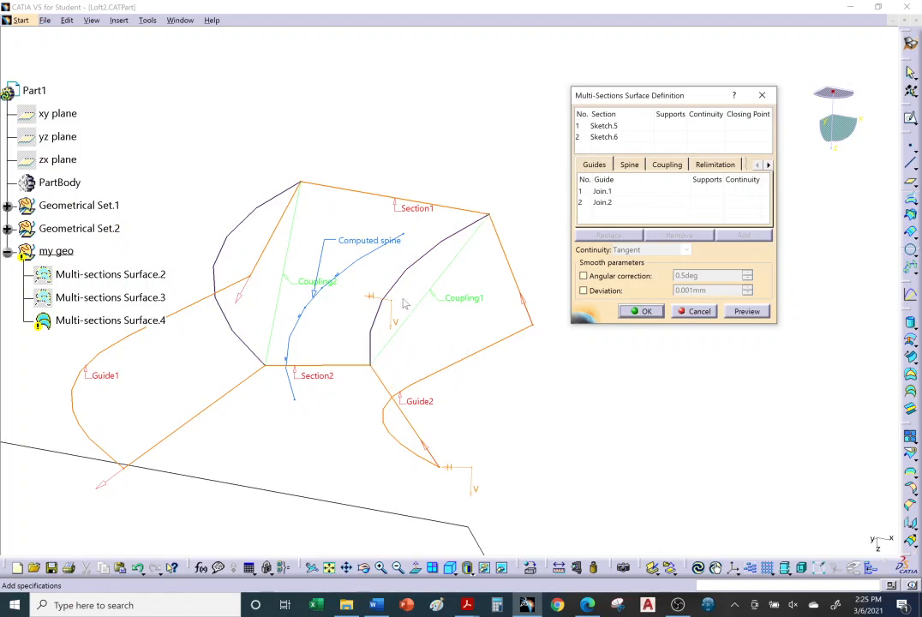
- Try adding the Guide.1 curve as a third guide with a preview, and remove it from the guides
click(613, 202)
click(613, 204)
click(260, 204)
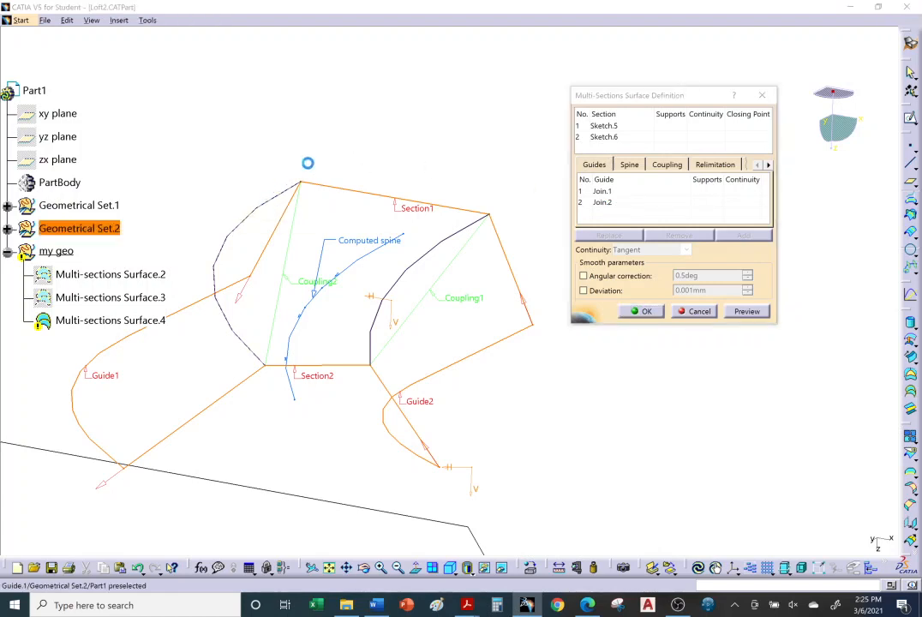
click(736, 314)
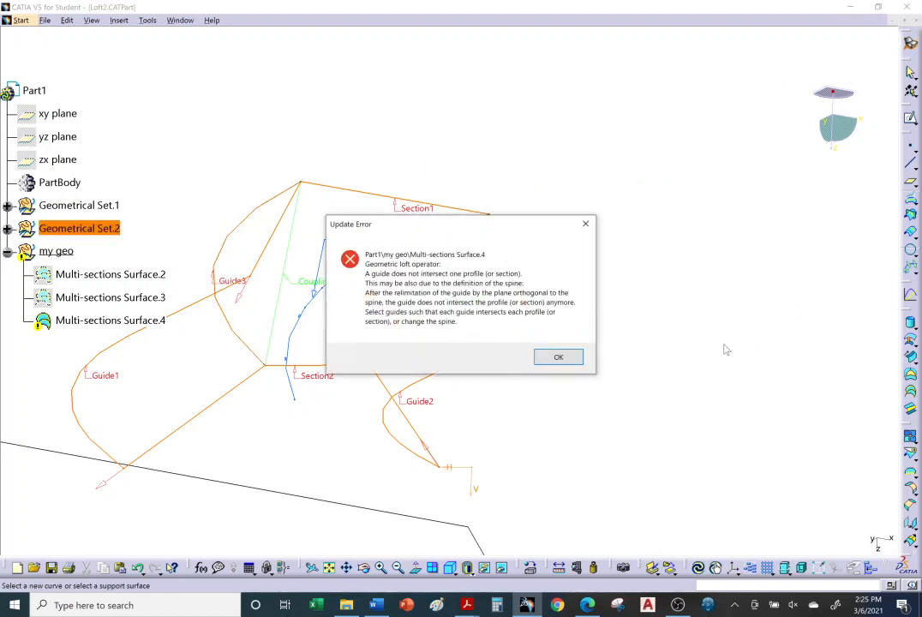
click(581, 363)
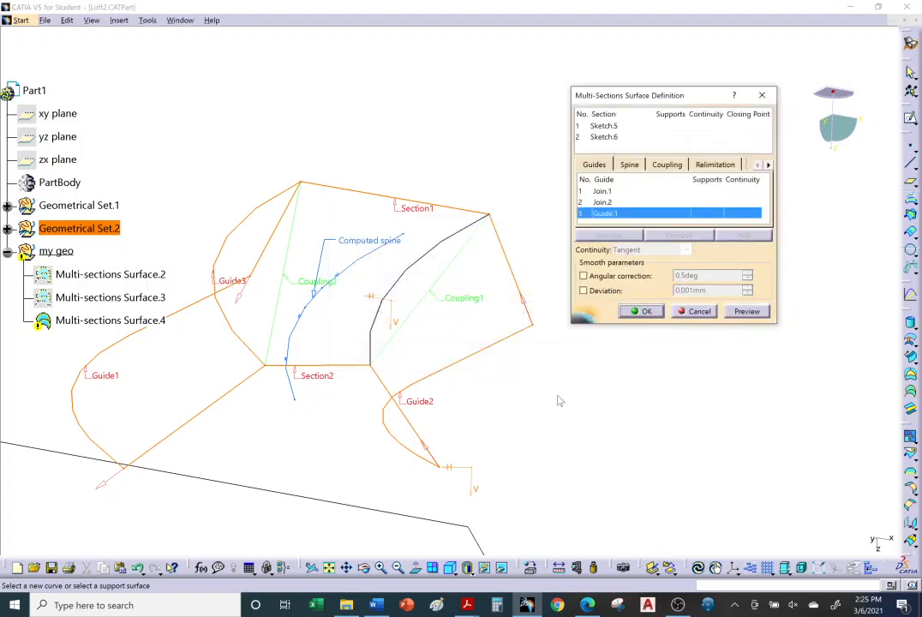
right_click(606, 215)
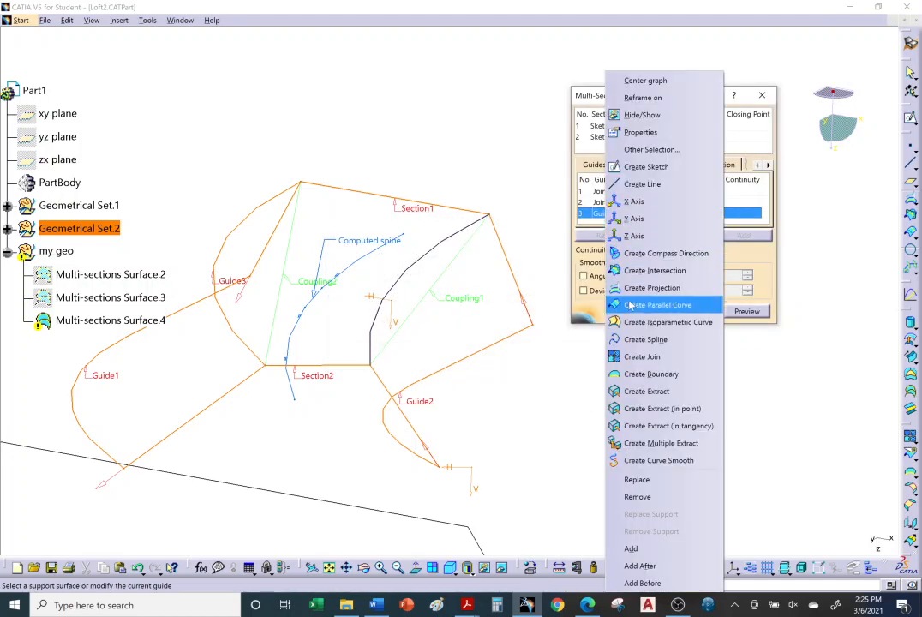
click(600, 206)
click(609, 214)
click(672, 237)
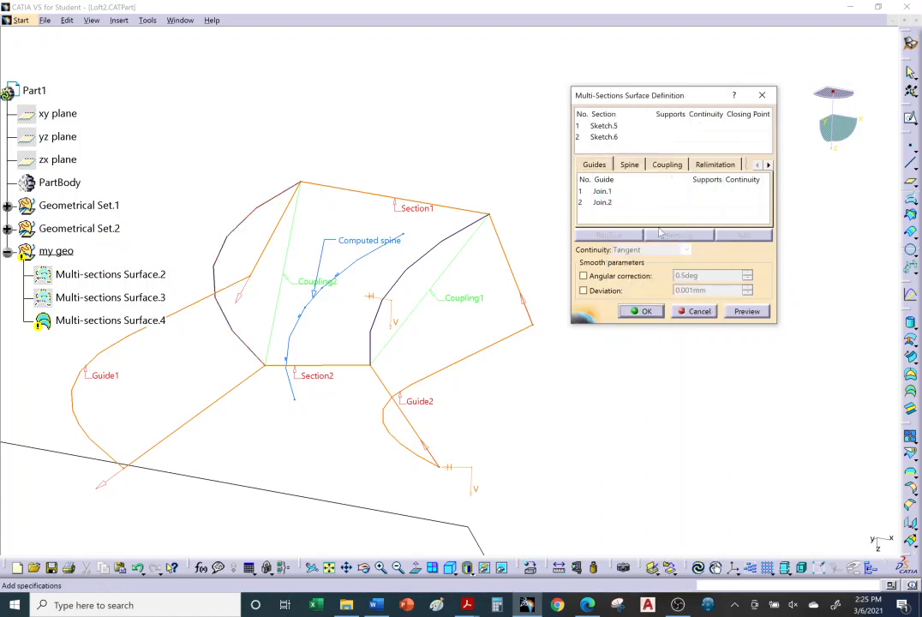
- Clear Join.2 and Join.1 from the guides and reselect Join.2 as the only guide
click(617, 202)
click(673, 235)
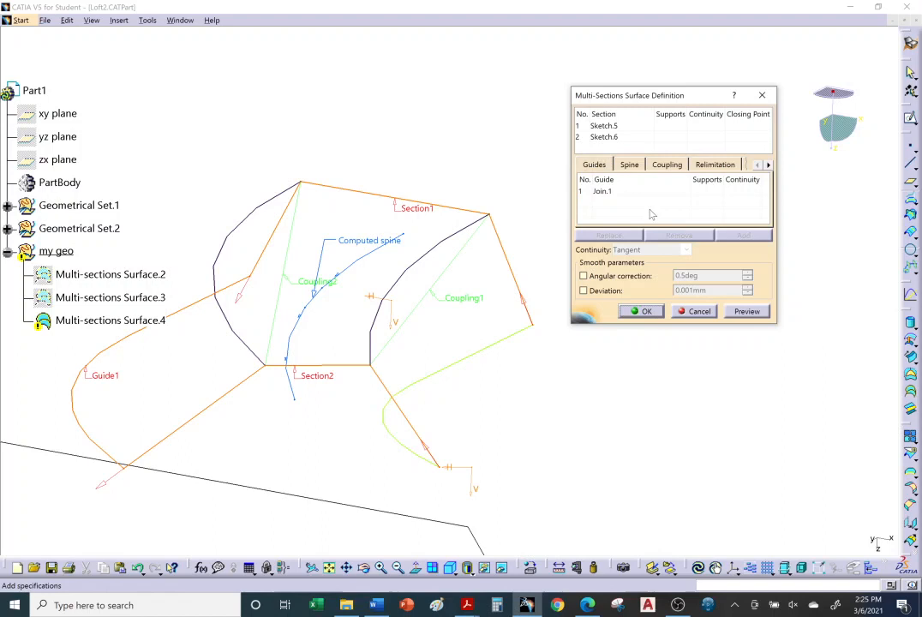
click(602, 191)
click(678, 235)
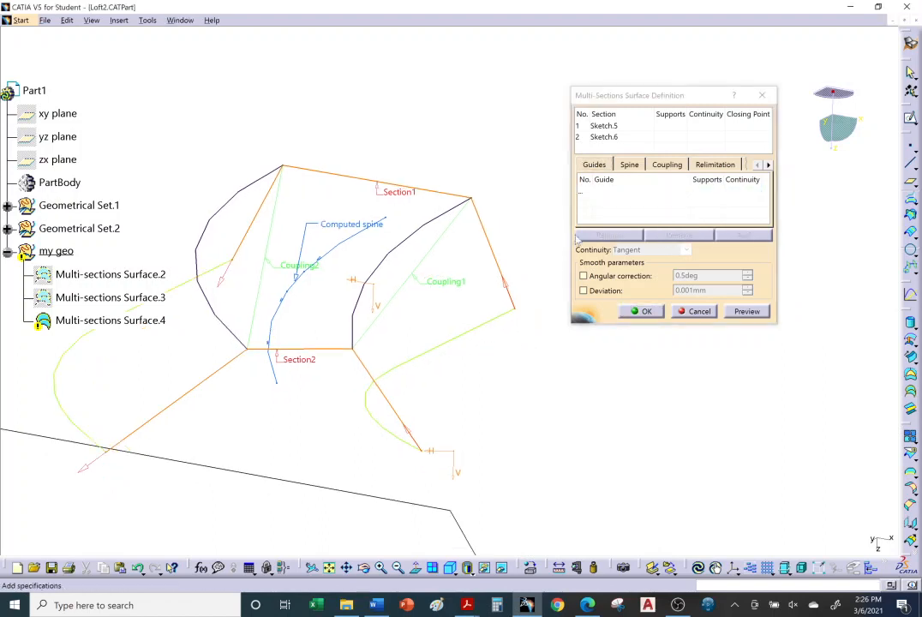
click(589, 193)
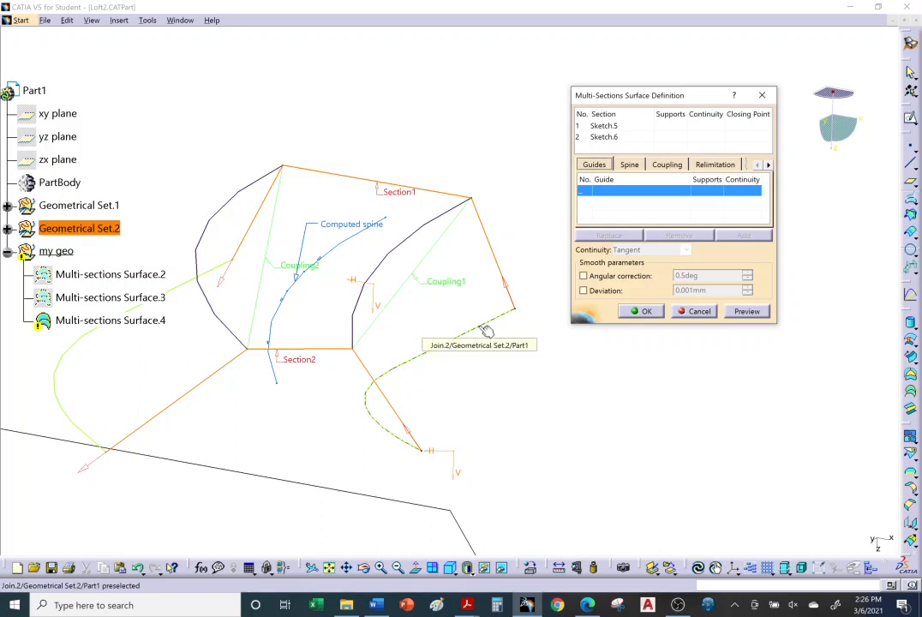
click(486, 332)
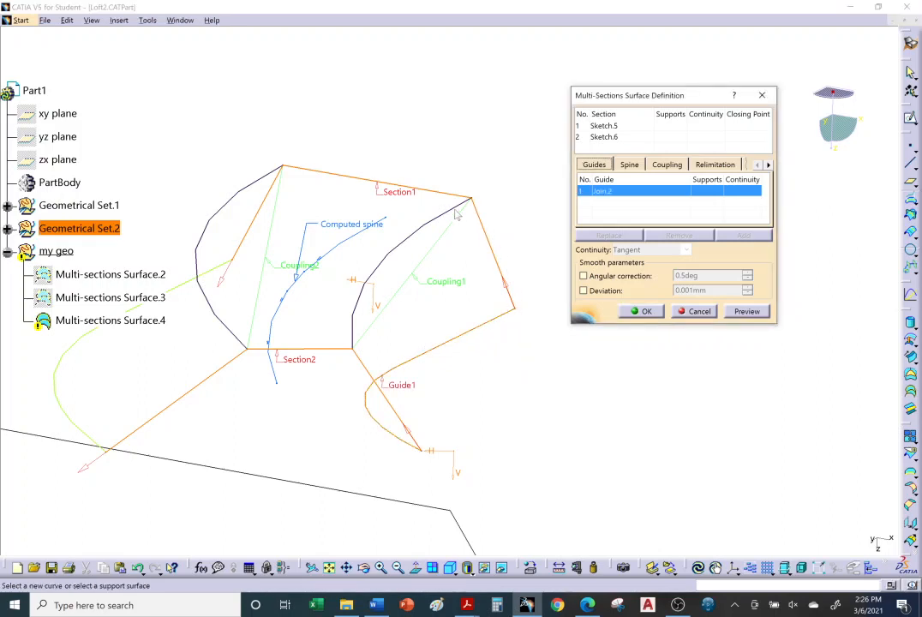
- Try the Guide.2 curve as the second guide alongside Join.2 with a preview, and remove it from the guides
click(513, 296)
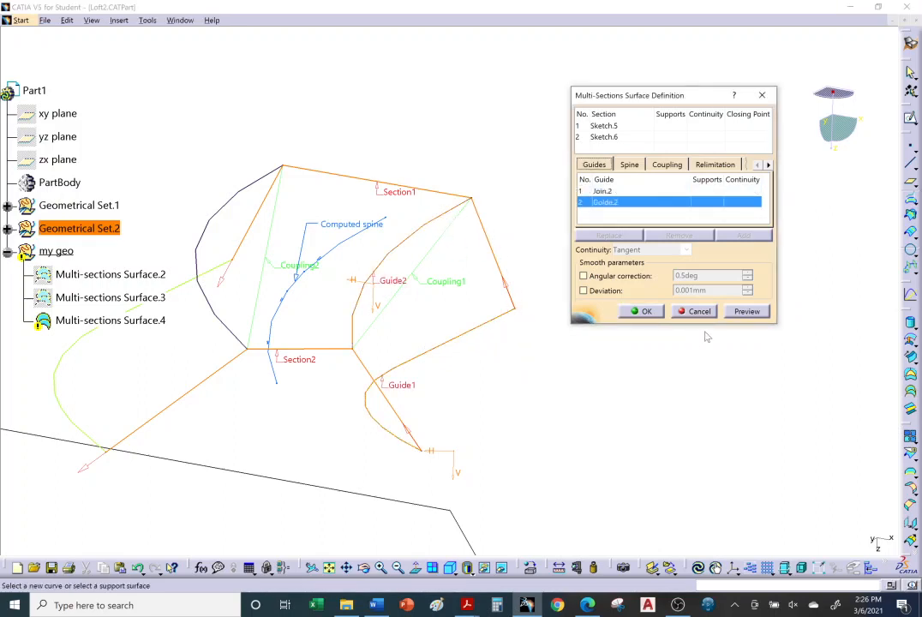
click(744, 312)
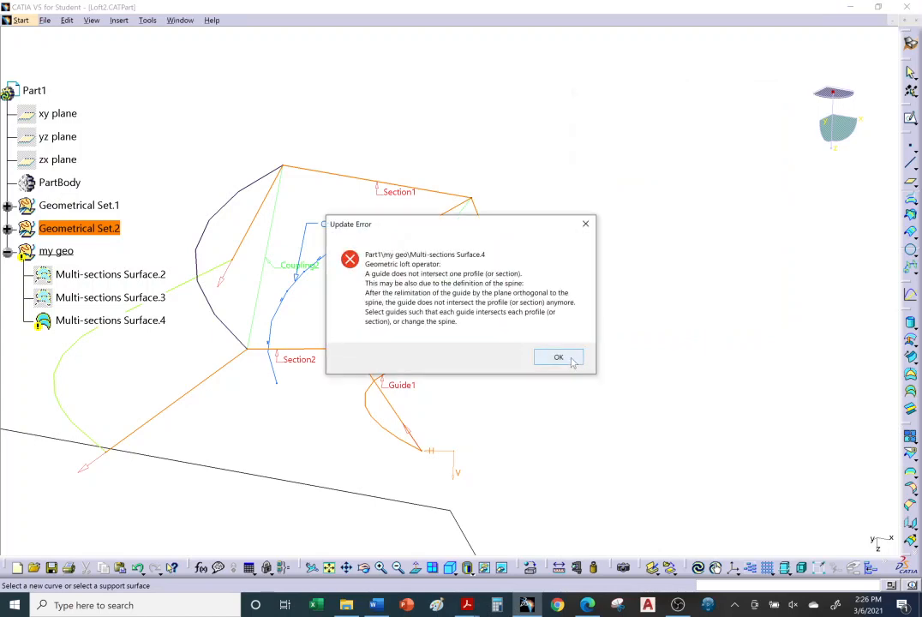
click(553, 359)
middle_drag(446, 397, 518, 288)
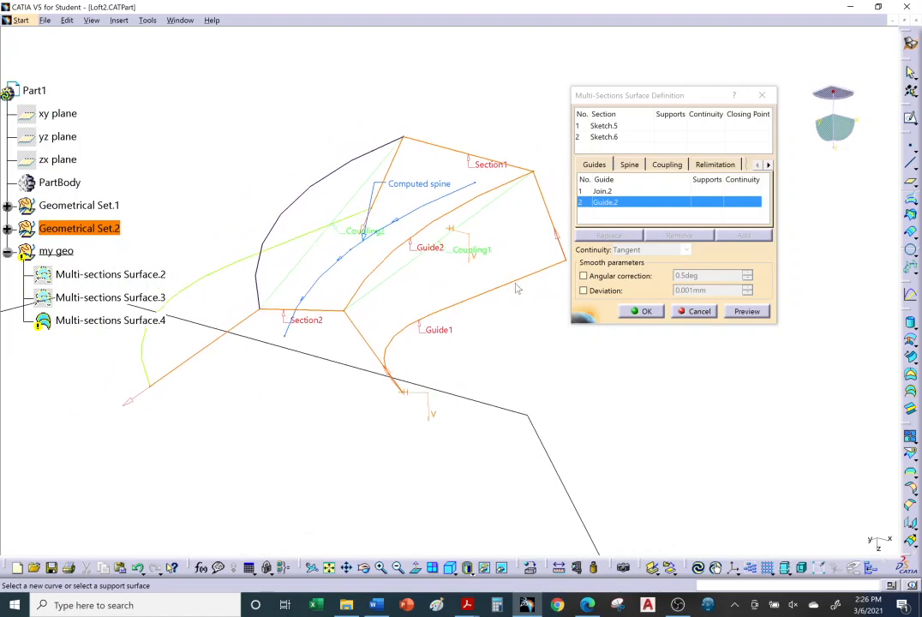
middle_drag(459, 287, 446, 323)
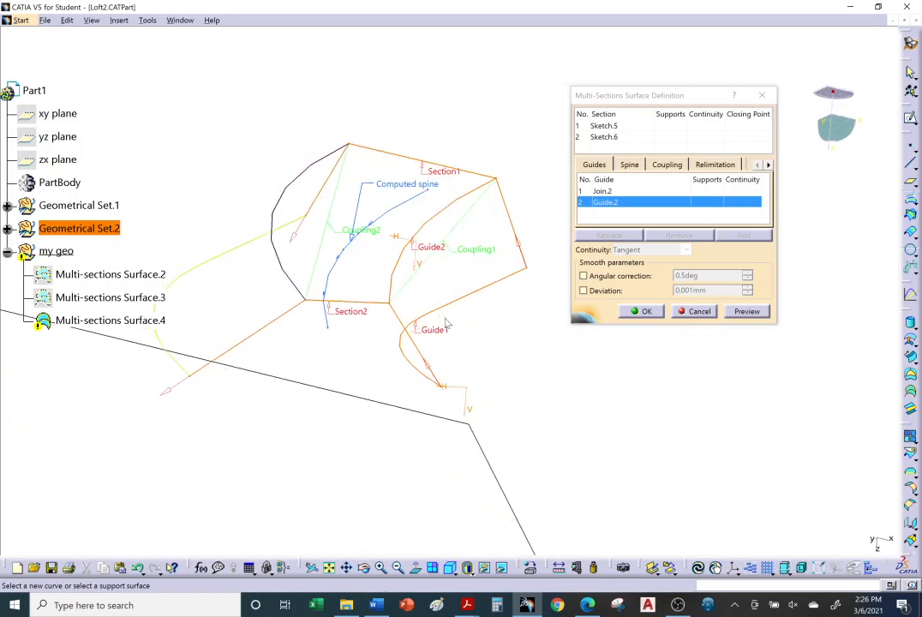
right_click(612, 205)
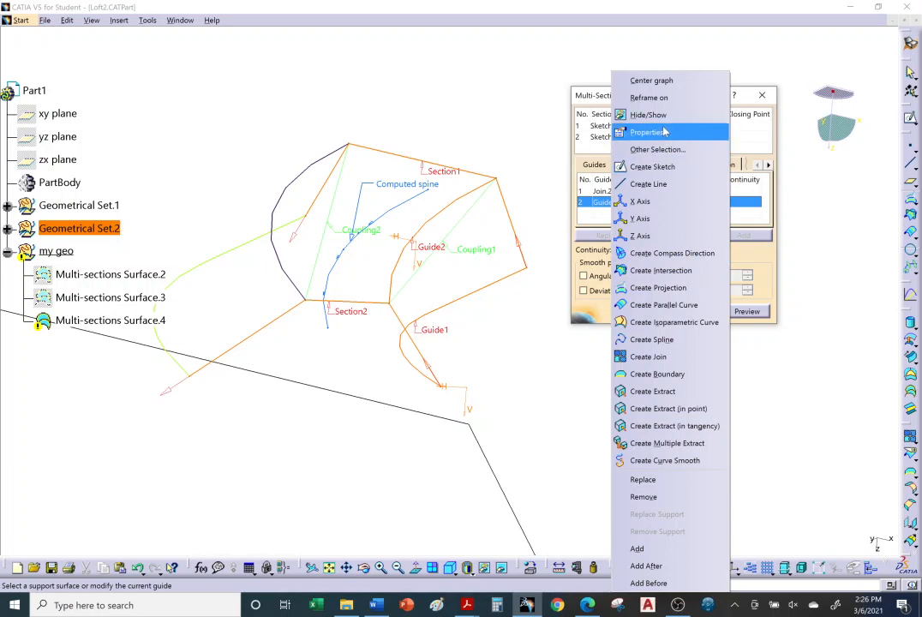
click(593, 168)
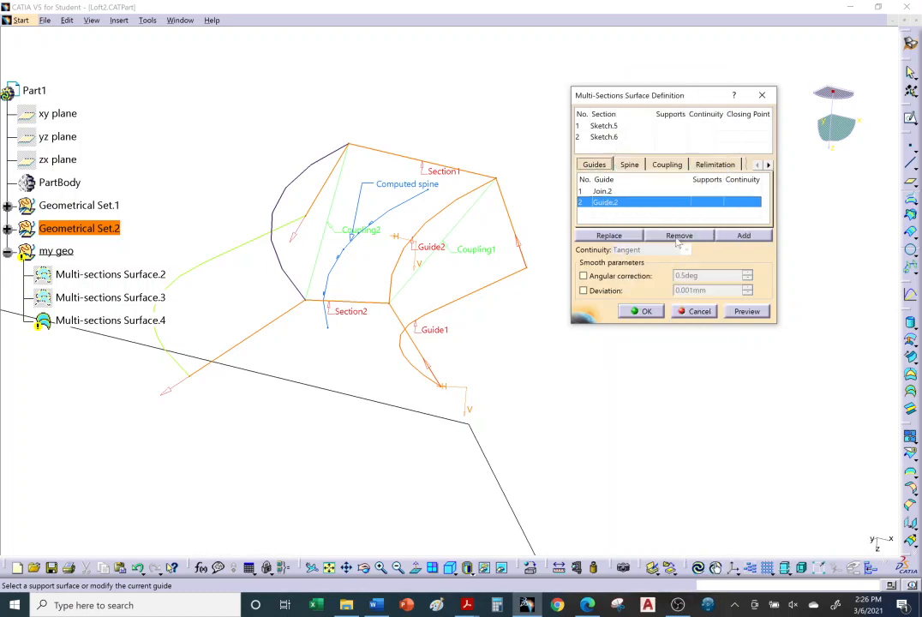
click(678, 237)
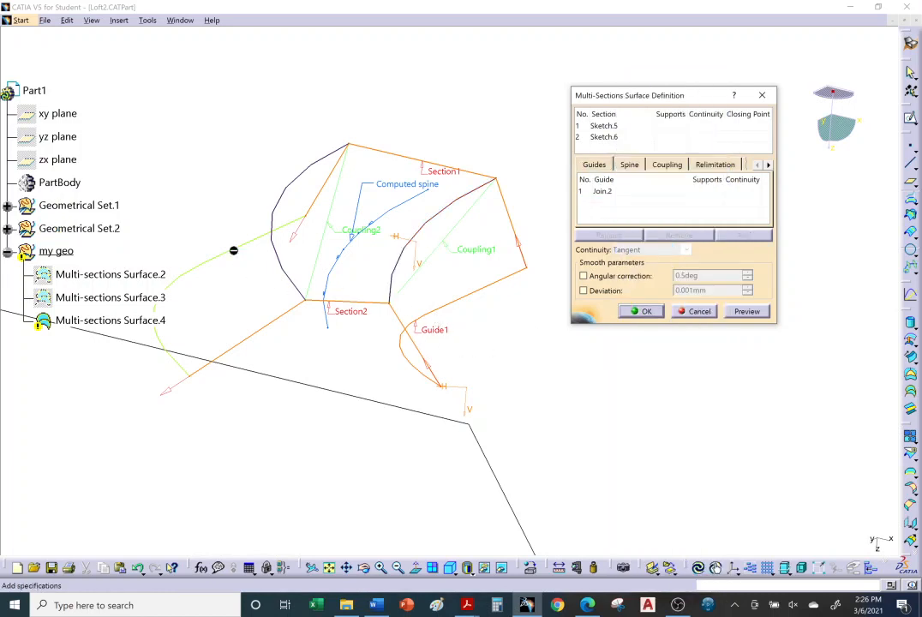
- Add Join.1 as the second guide alongside Join.2 and create the multi-sections surface
click(623, 193)
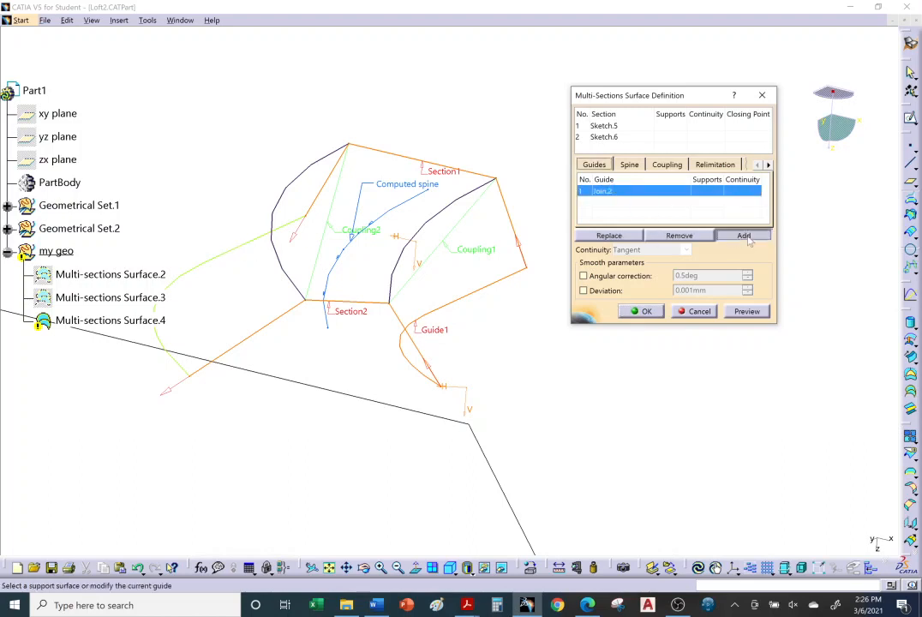
click(744, 236)
click(250, 249)
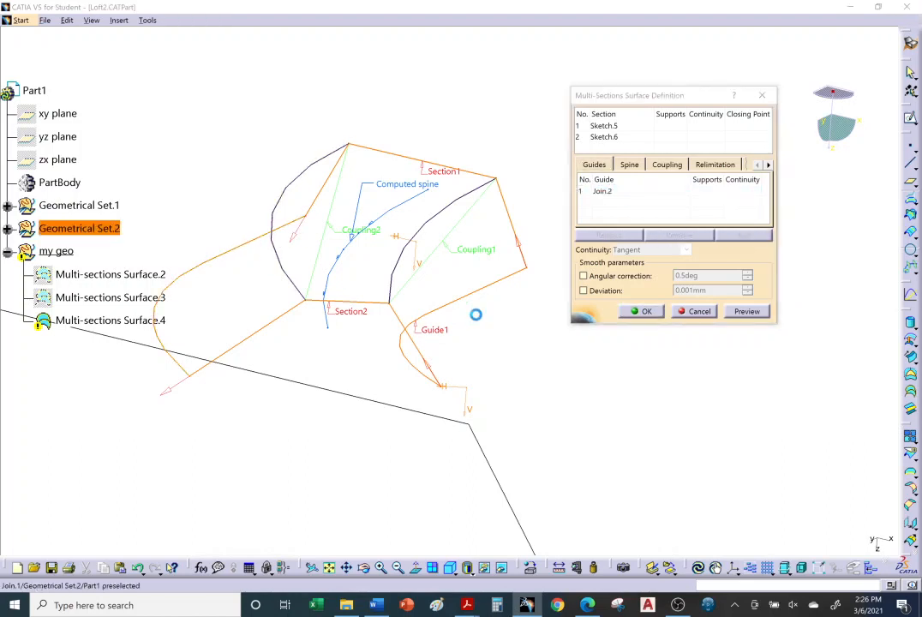
click(642, 311)
middle_drag(329, 289, 474, 197)
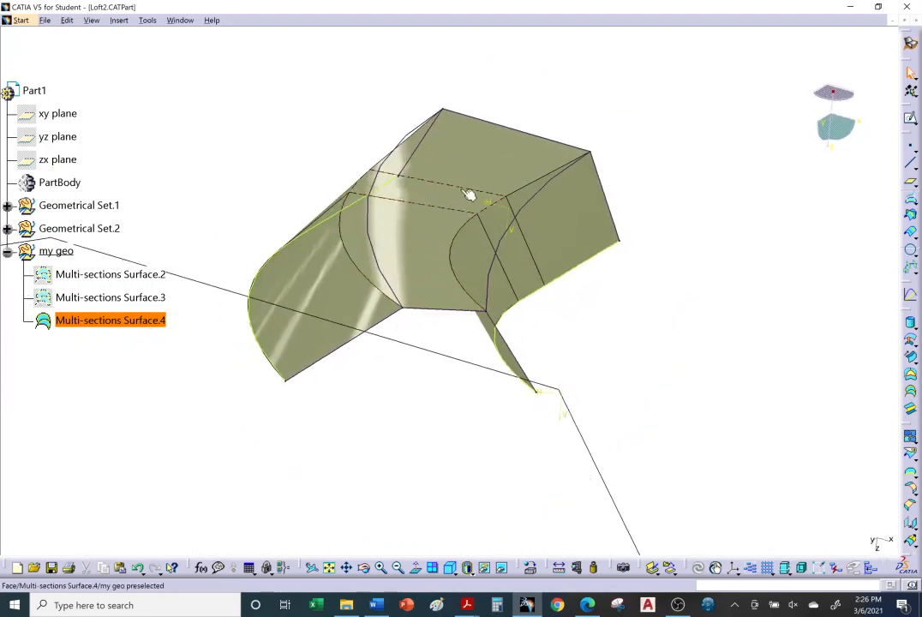
- Reopen the definition of Multi-sections Surface.4 and examine its shape against the guides Join.2 and Join.1
double_click(476, 166)
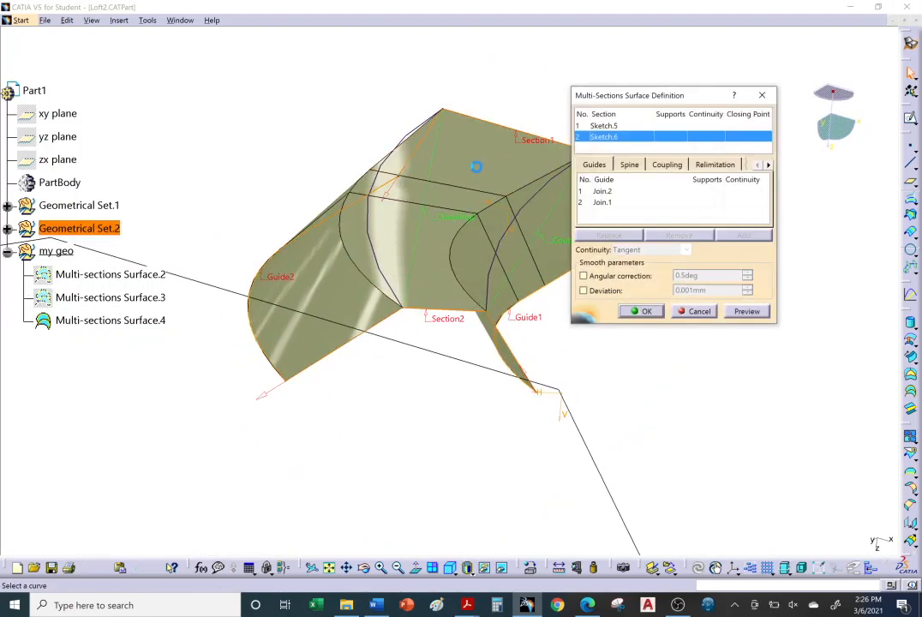
click(599, 196)
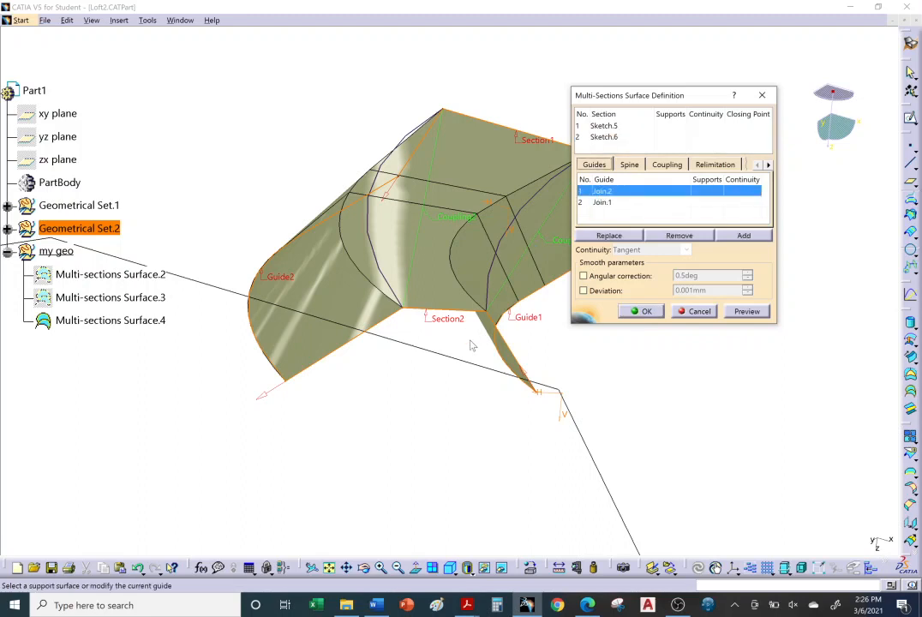
middle_drag(474, 343, 486, 269)
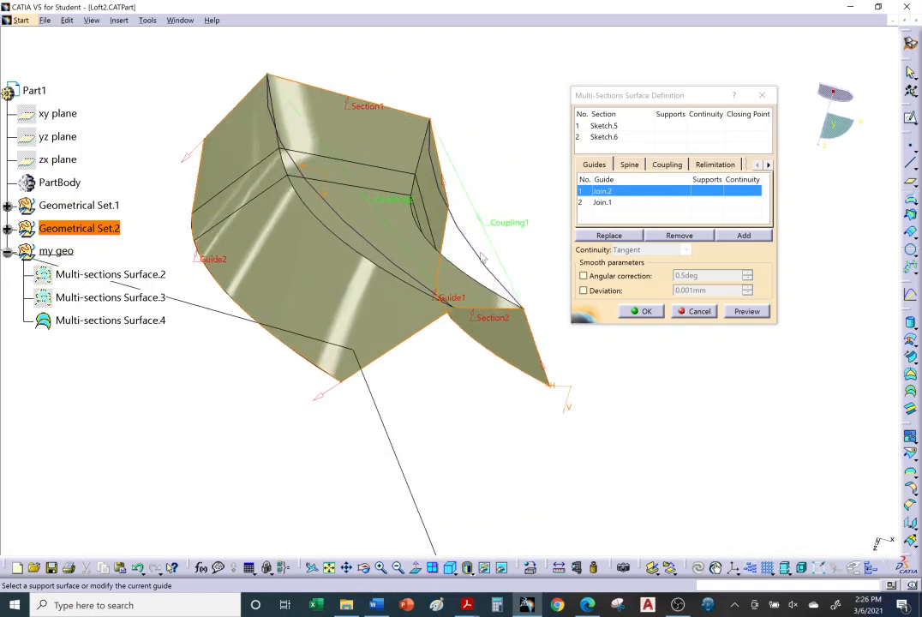
click(694, 190)
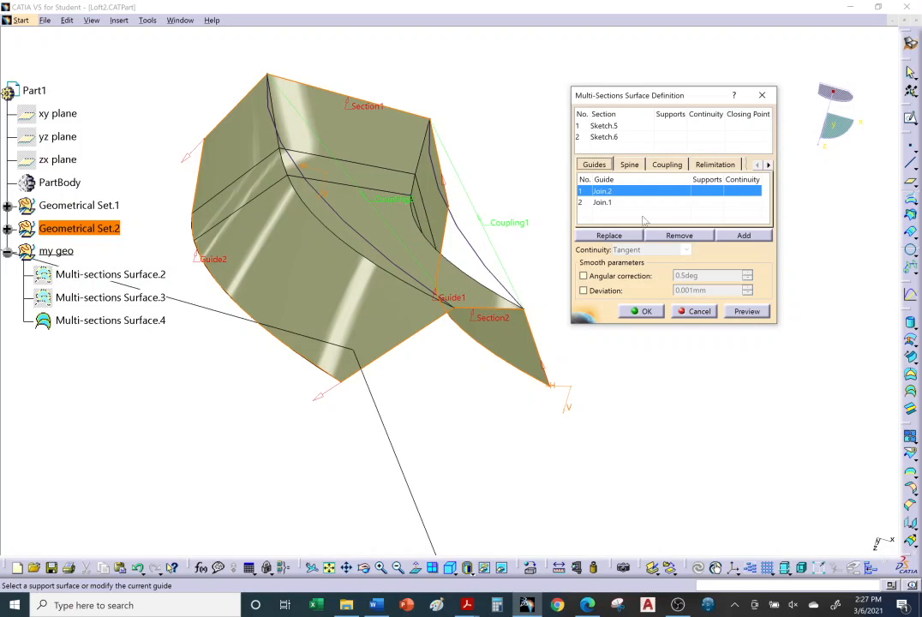
click(700, 202)
click(677, 187)
- Set the sections coupling of Multi-sections Surface.4 to Tangency and apply the definition
click(666, 164)
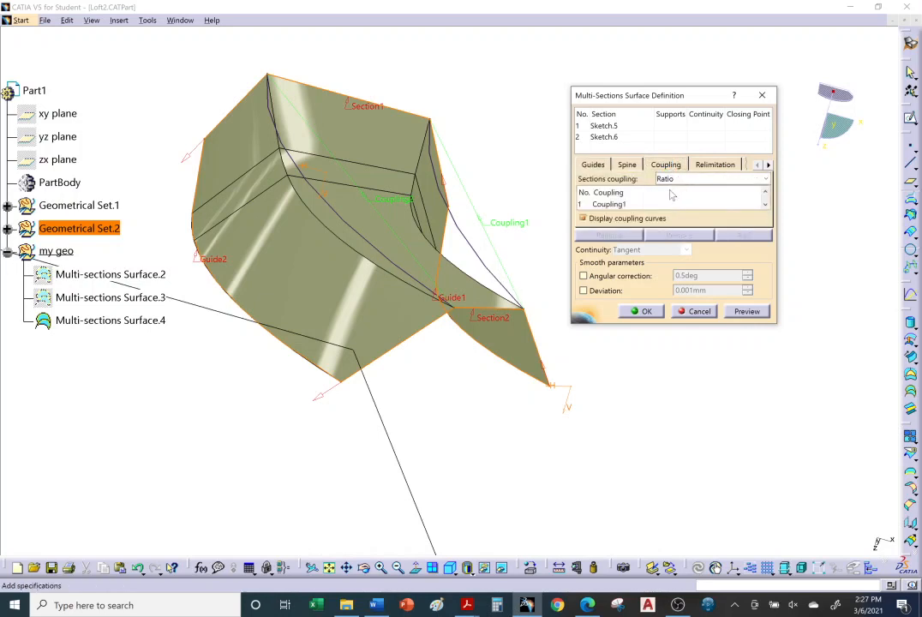
click(610, 204)
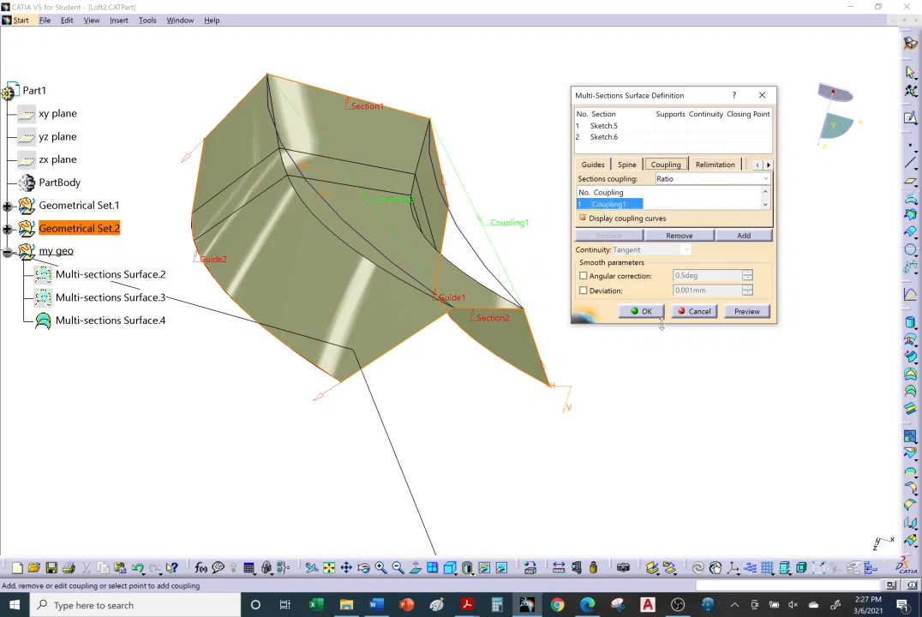
drag(671, 325, 670, 385)
click(731, 211)
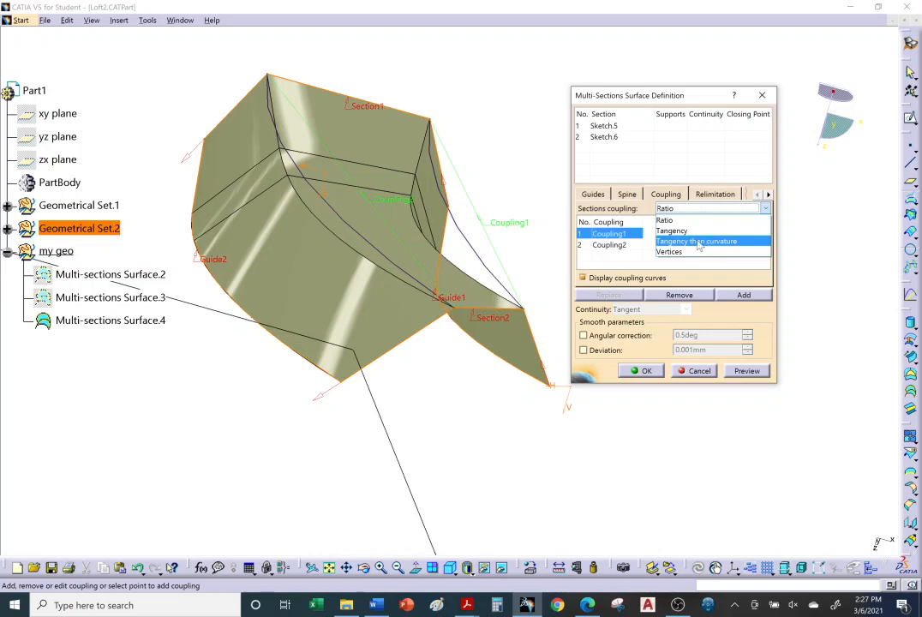
click(672, 232)
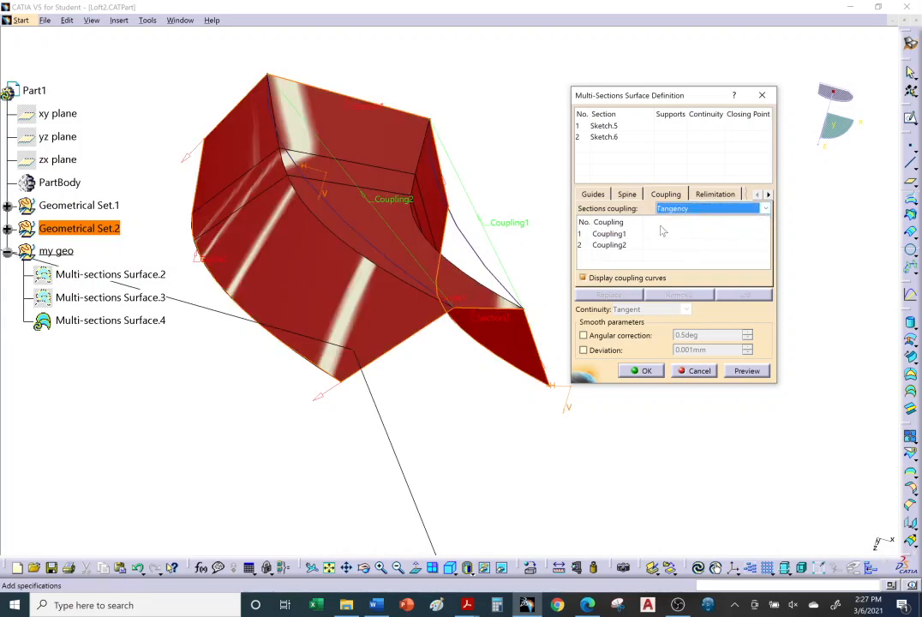
click(662, 232)
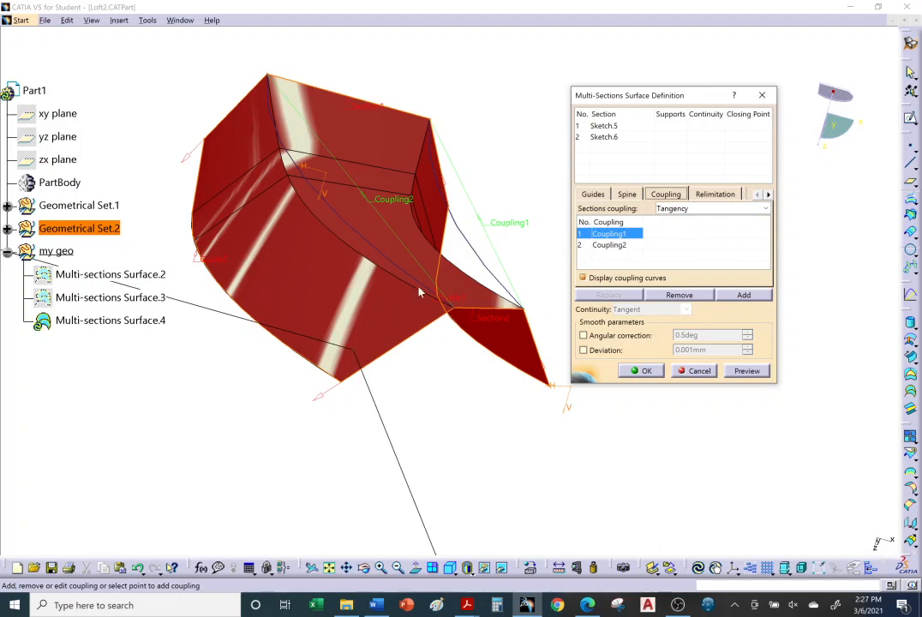
middle_drag(420, 294, 343, 286)
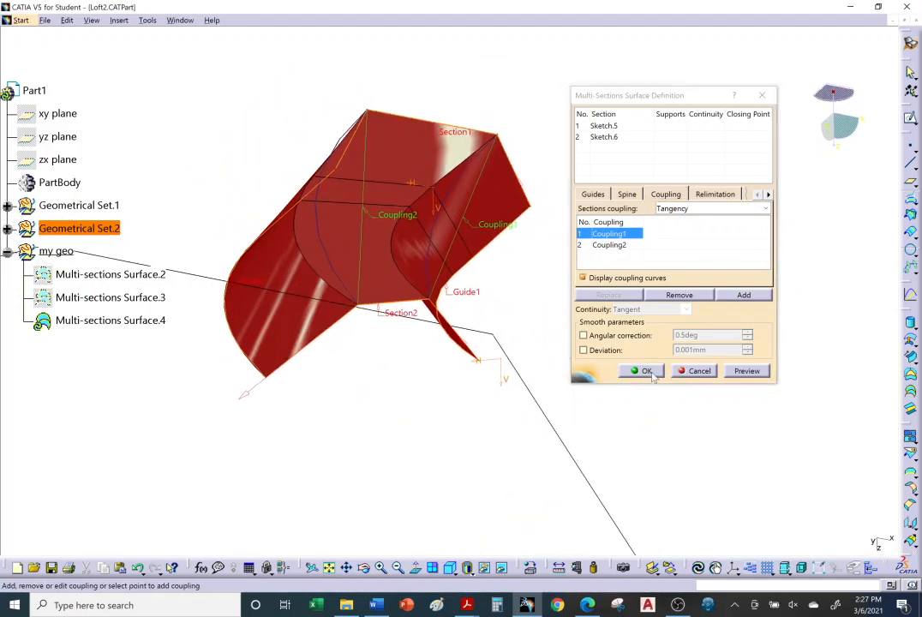
click(645, 371)
middle_drag(407, 350, 354, 259)
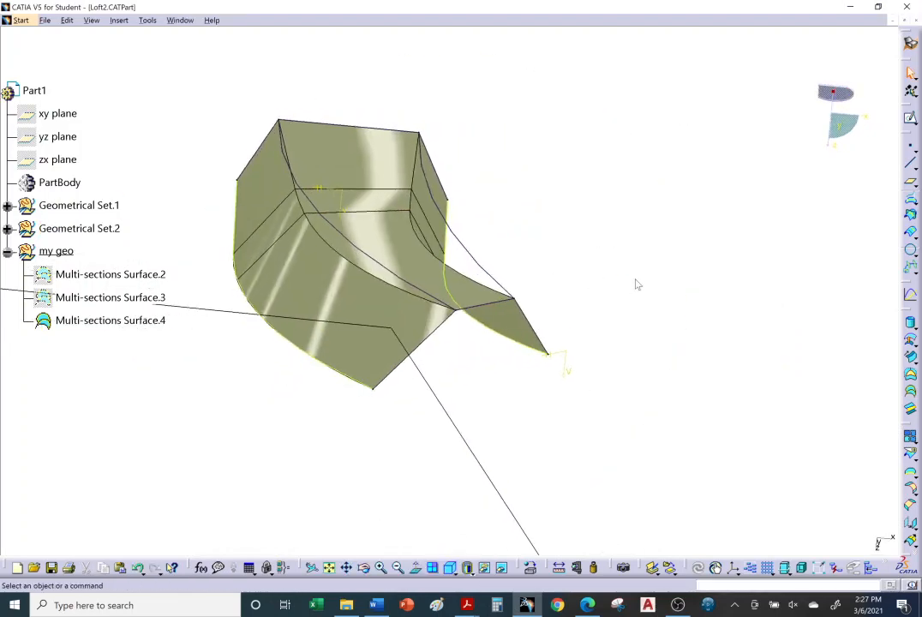
- Switch to the browser's Creating Multi-sections Surfaces help page, go back to its beginning, and return to CATIA
click(588, 605)
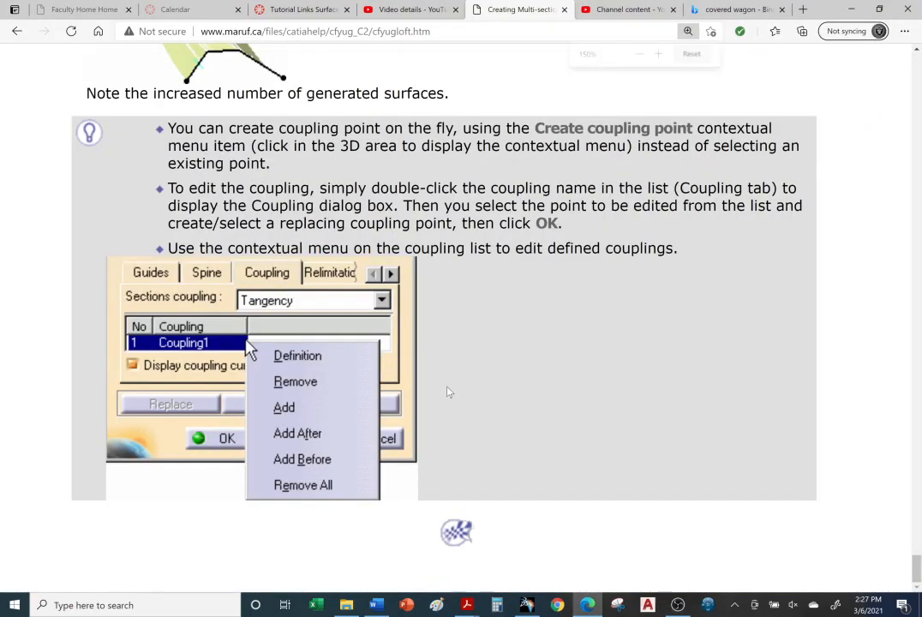
ctrl+scroll(449, 391, down, 2)
scroll(447, 382, up, 10)
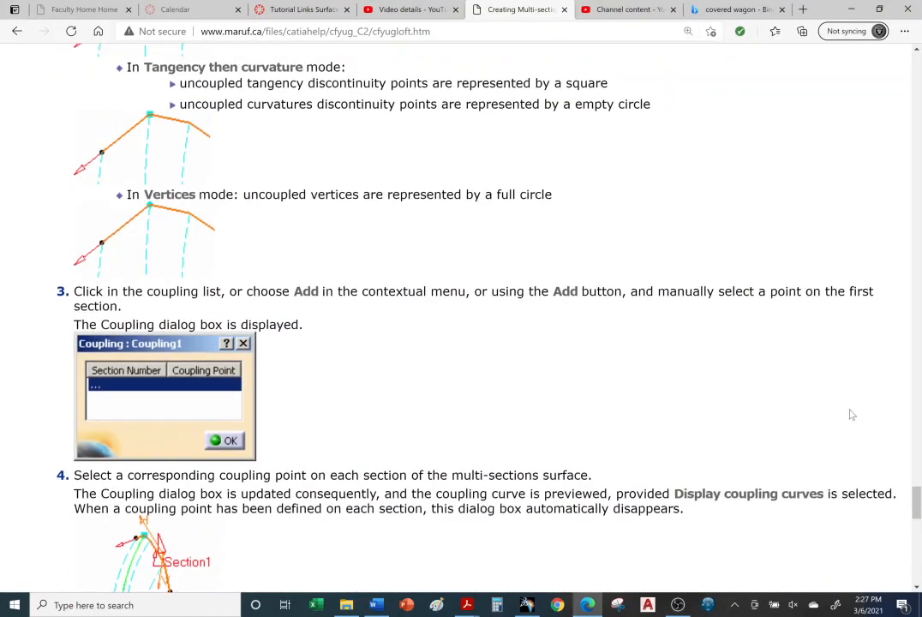
drag(919, 509, 916, 55)
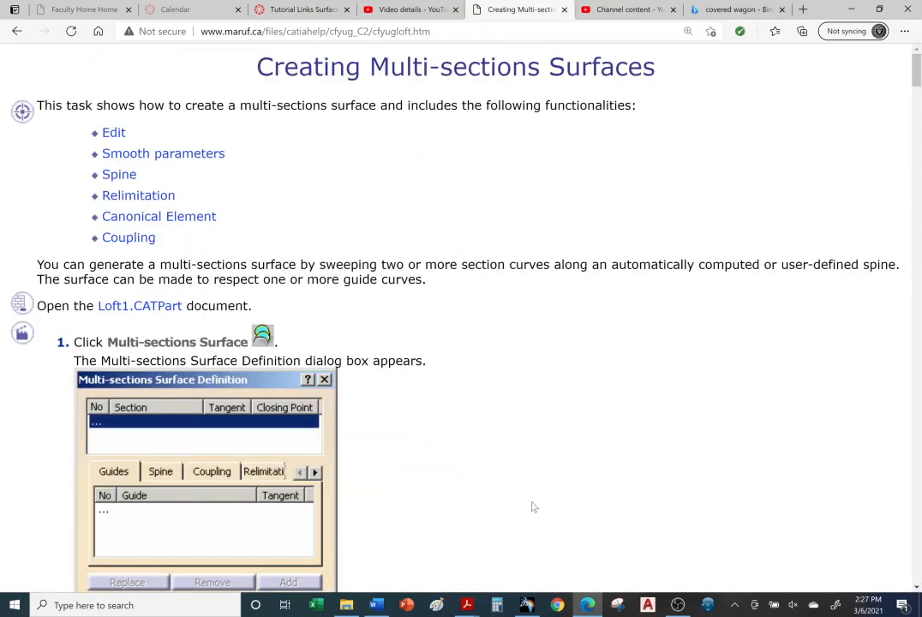
key(alt+Tab)
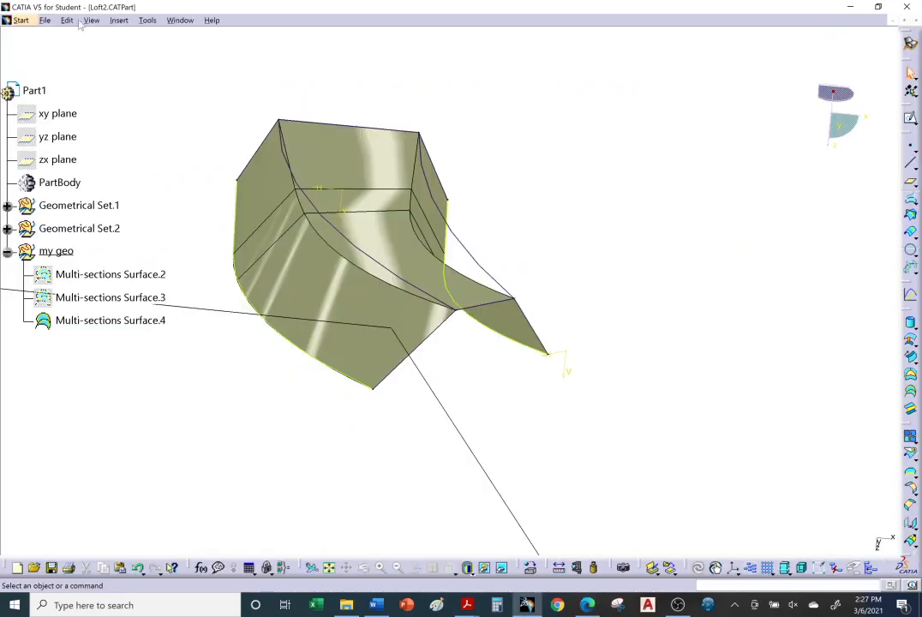
- Save the part as "Loft2 complete" in the Desktop subfolder "i. Creating Multi-sections Surfaces" under Creating Surfaces, and close it
click(45, 20)
click(72, 124)
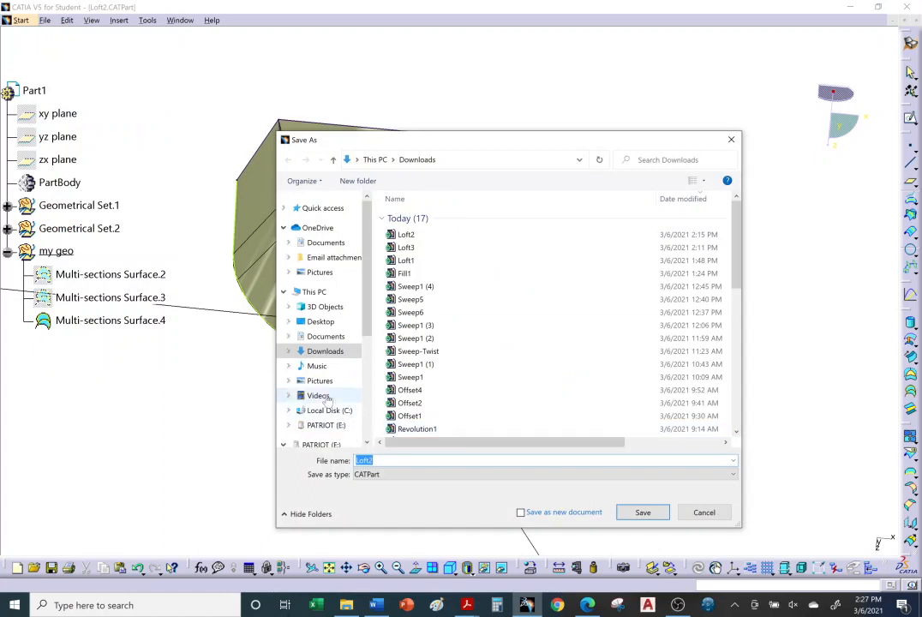
click(321, 322)
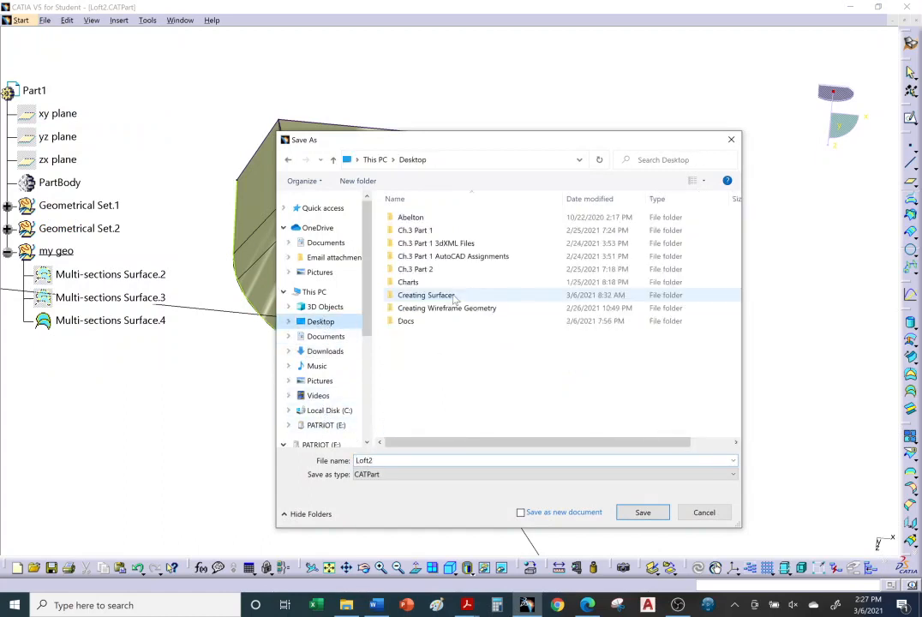
double_click(454, 296)
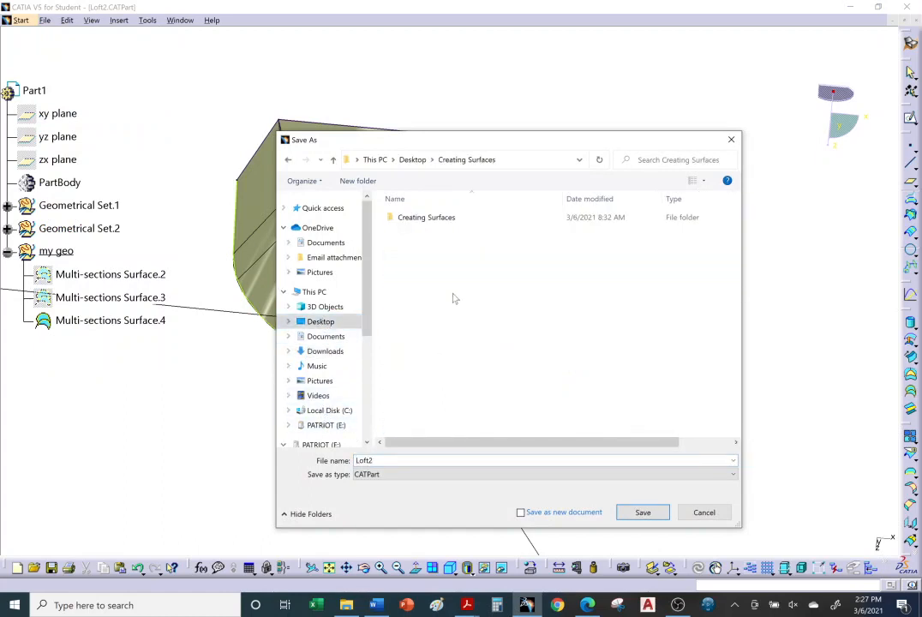
double_click(426, 217)
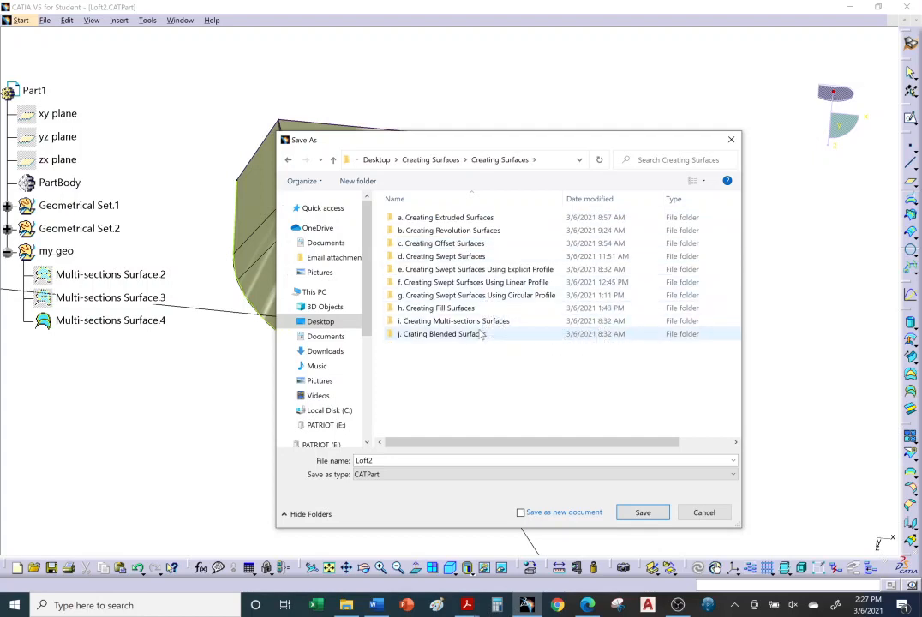
double_click(463, 321)
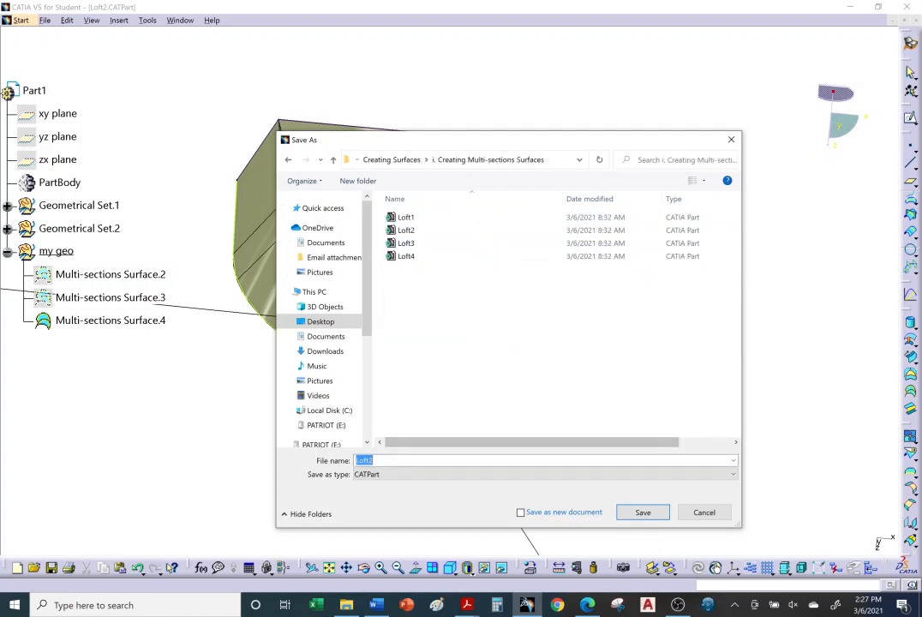
click(373, 461)
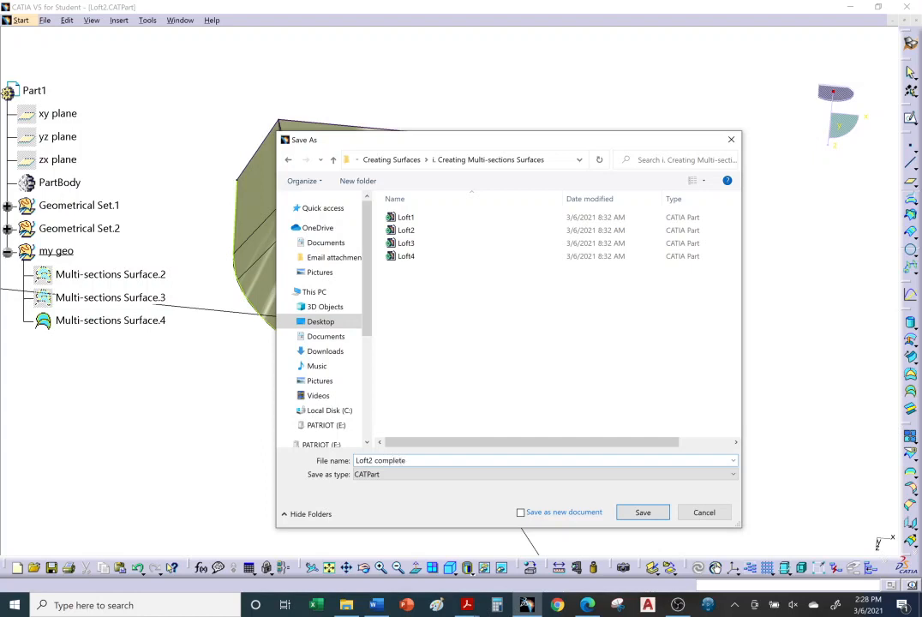
click(642, 512)
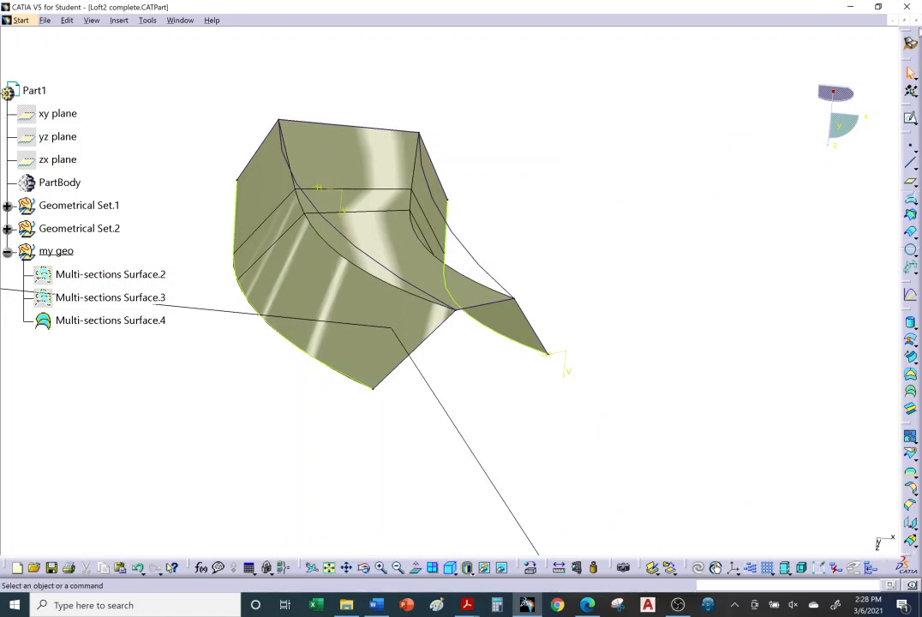
click(915, 20)
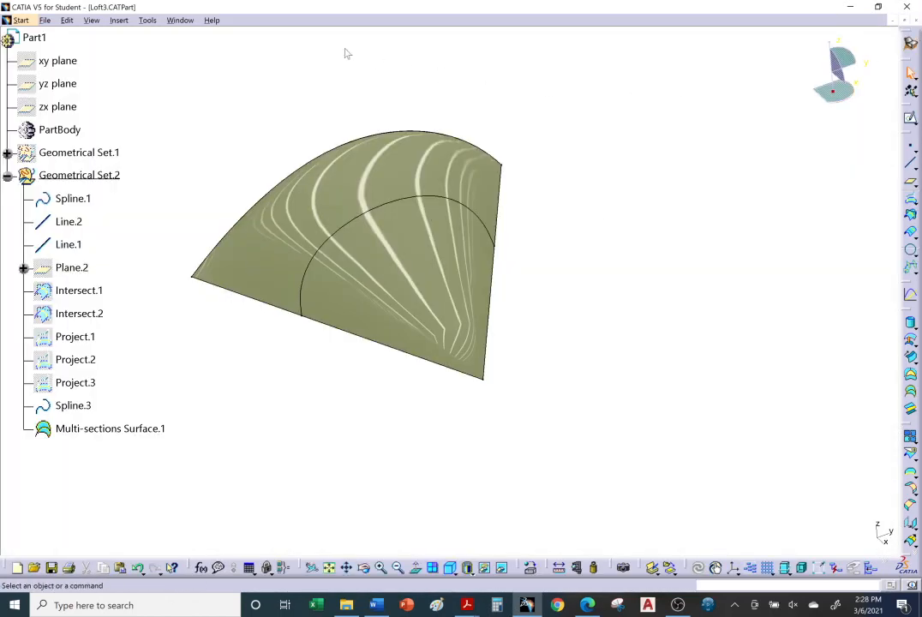
- Save the Loft3 part as "Loft3complete" in the "i. Creating Multi-sections Surfaces" folder and close it
click(44, 19)
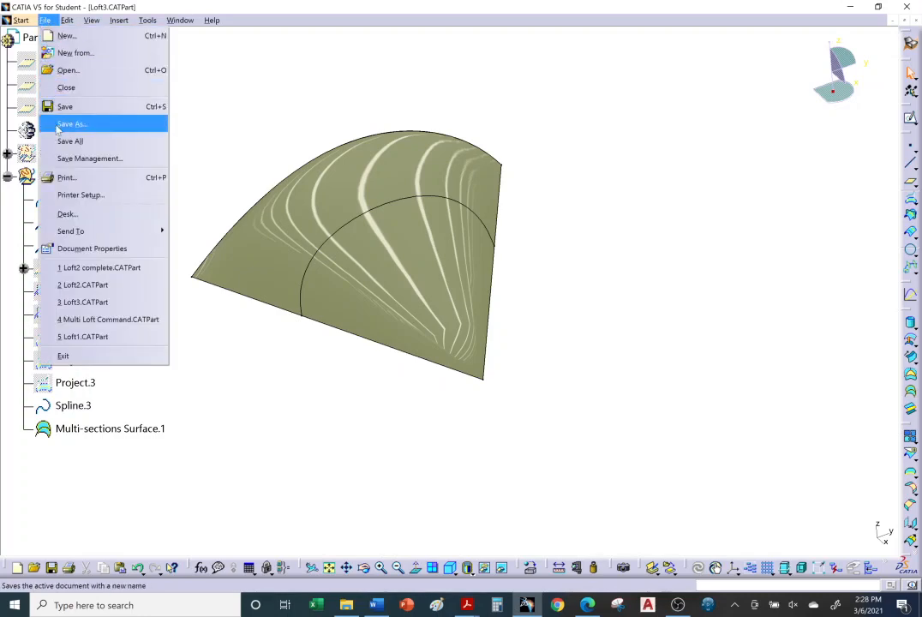
click(57, 124)
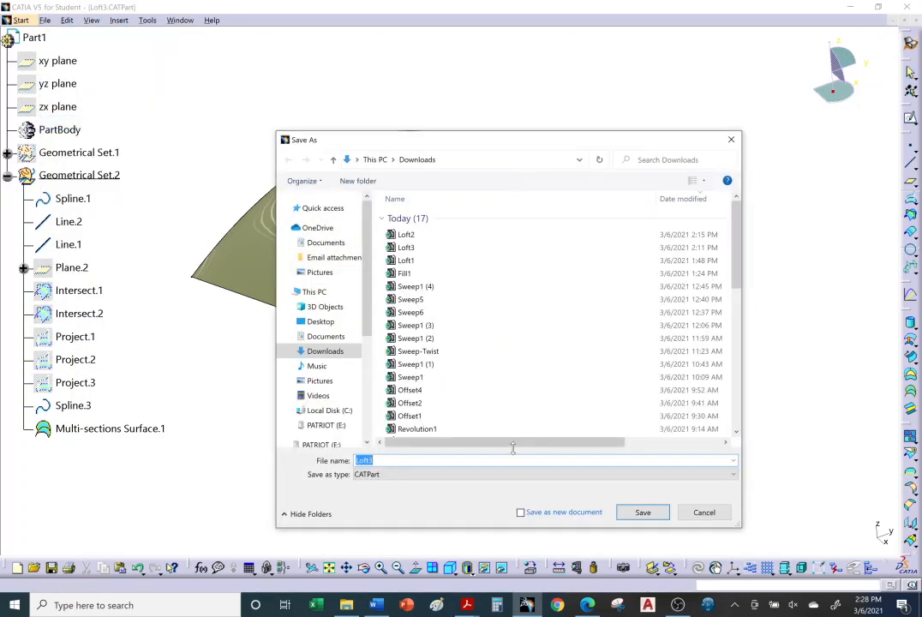
click(326, 425)
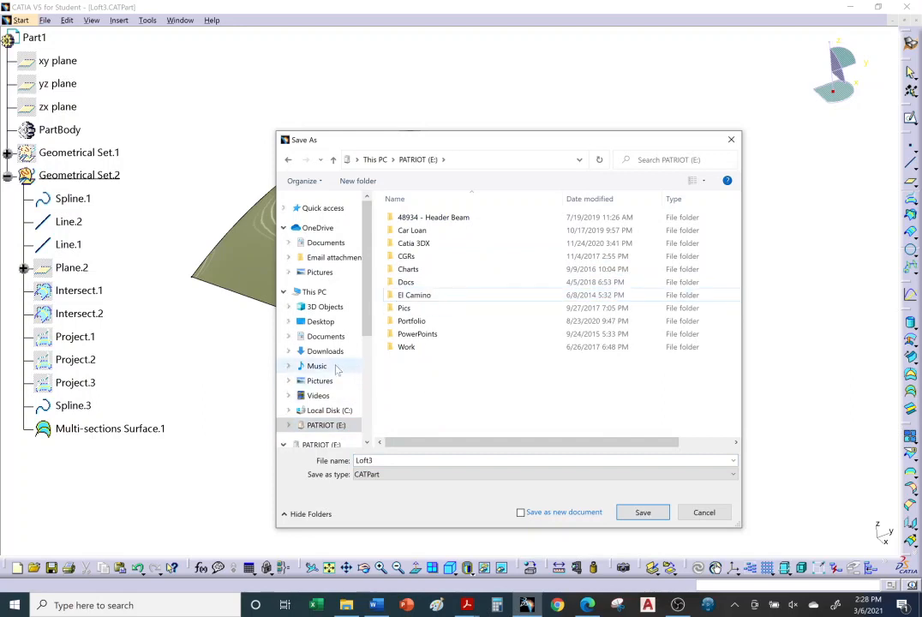
click(321, 322)
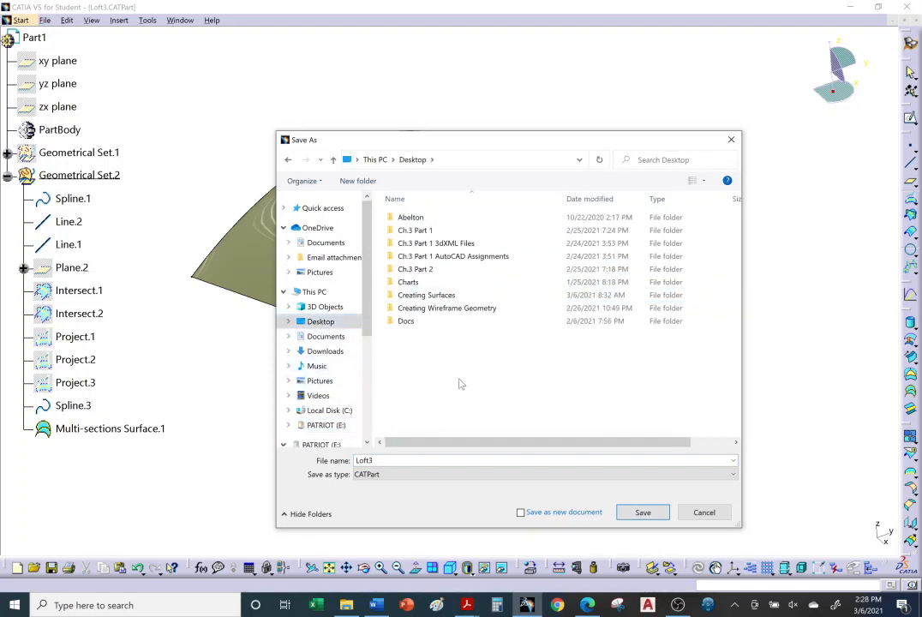
double_click(426, 296)
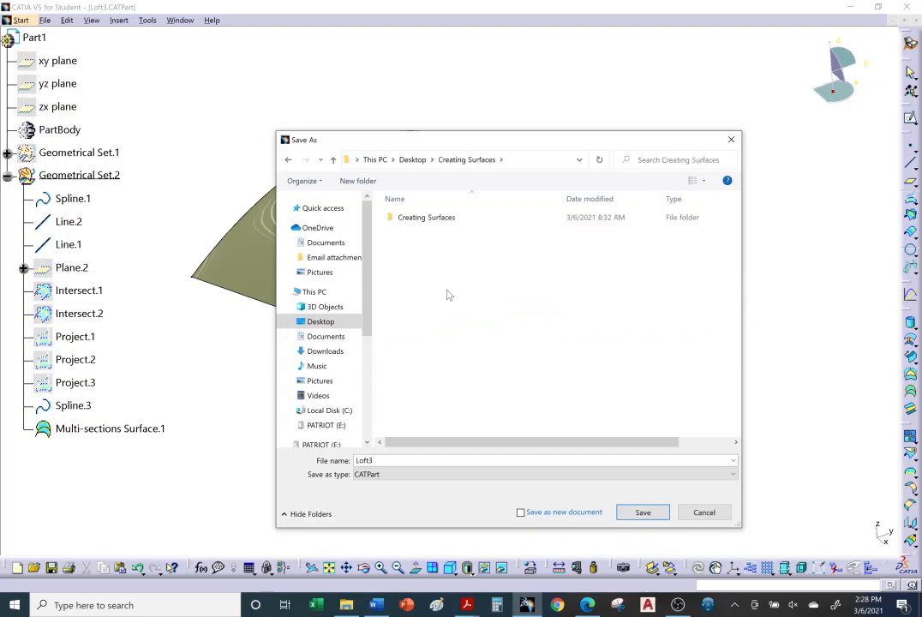
double_click(425, 217)
double_click(459, 322)
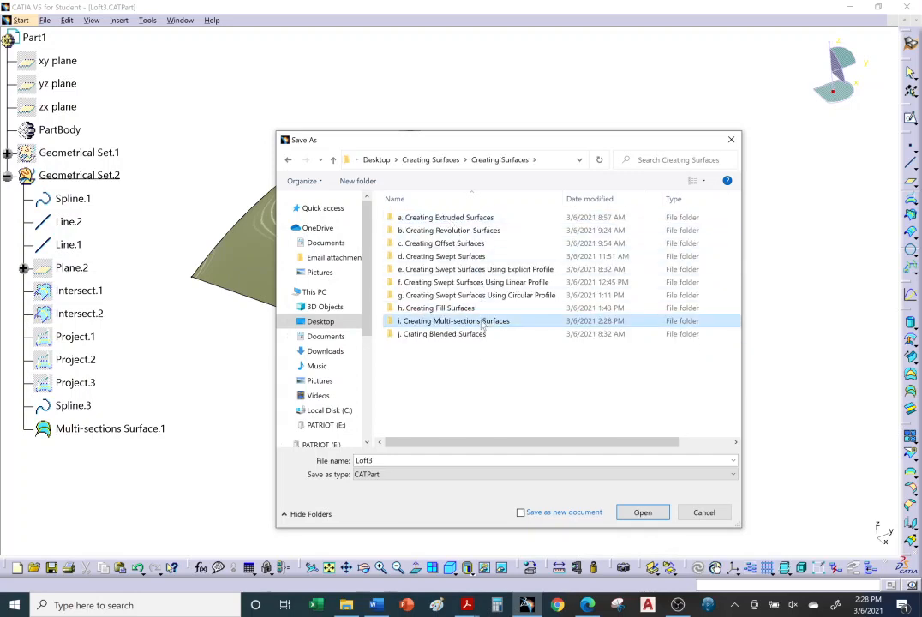
click(374, 461)
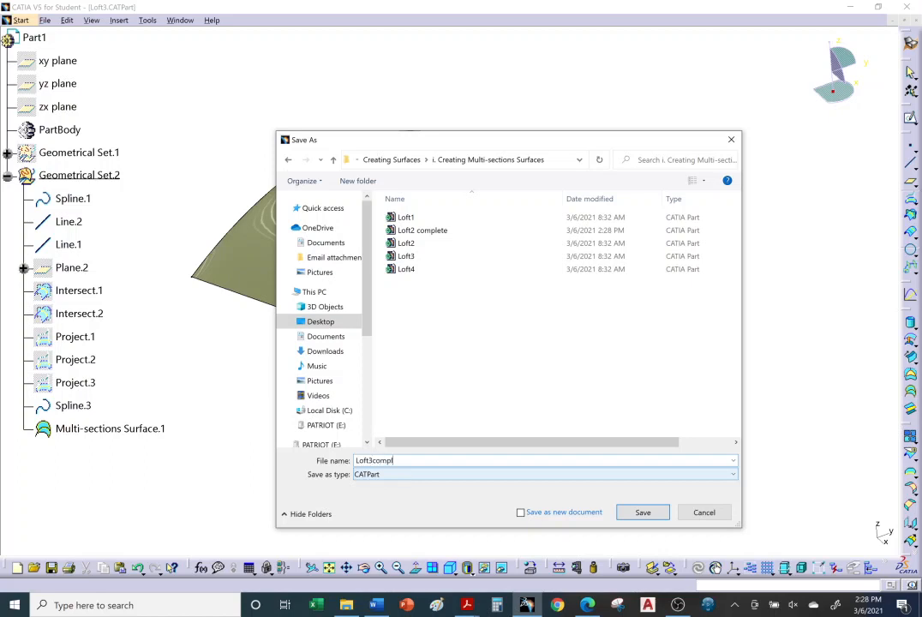
click(656, 514)
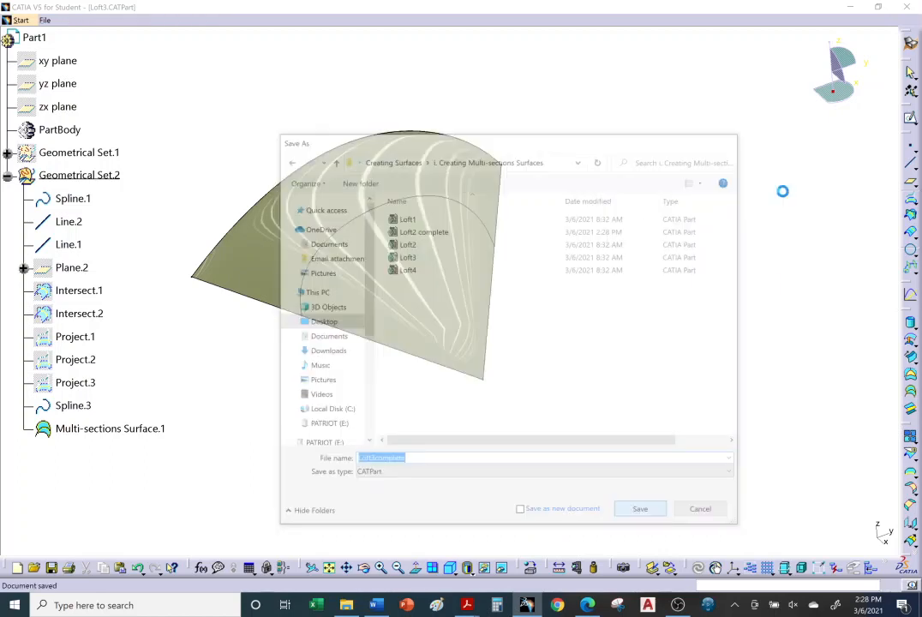
click(915, 20)
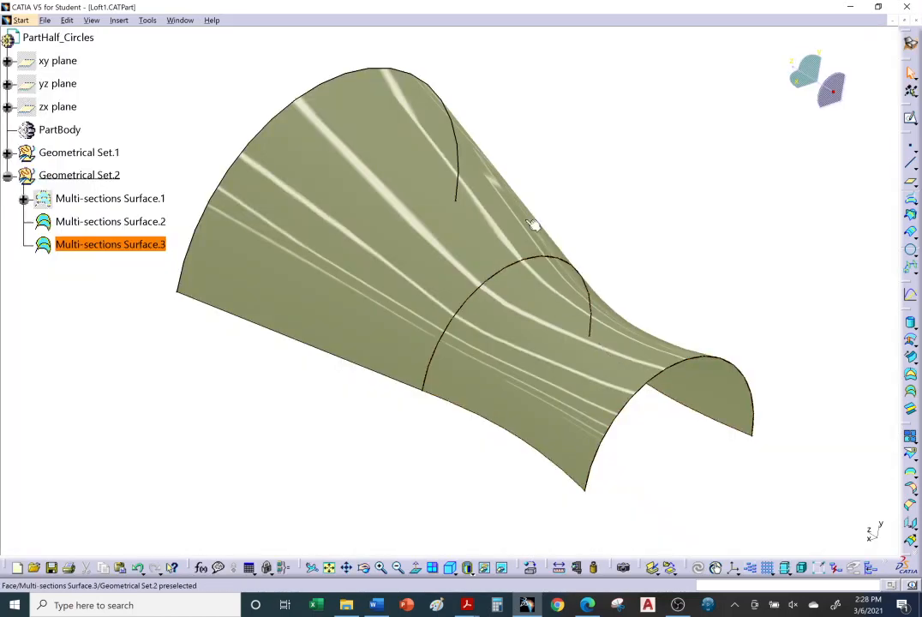
- Save the Loft1 part as "Loft1 complete" in the Desktop subfolder "i. Creating Multi-sections Surfaces" under Creating Surfaces
click(45, 20)
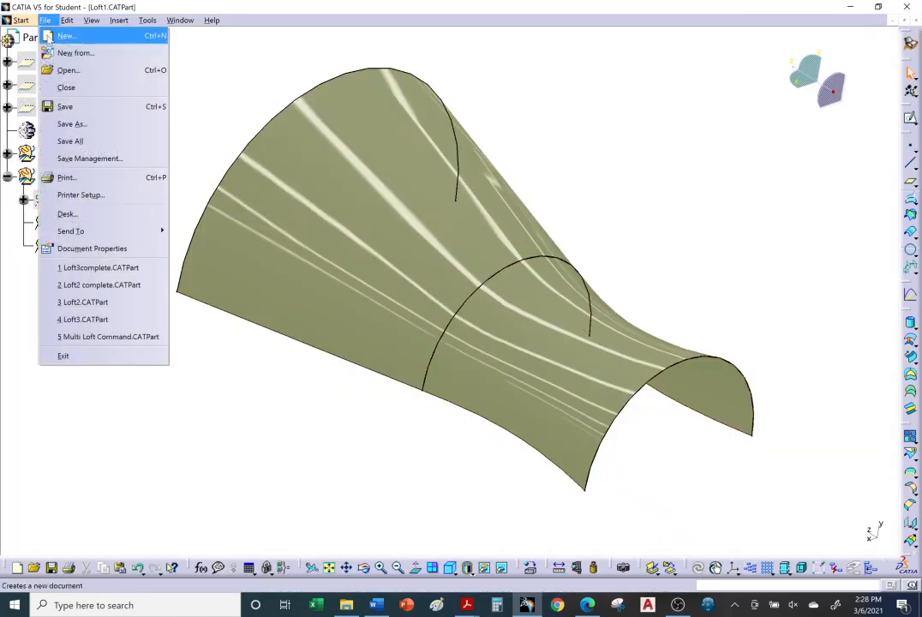
click(77, 123)
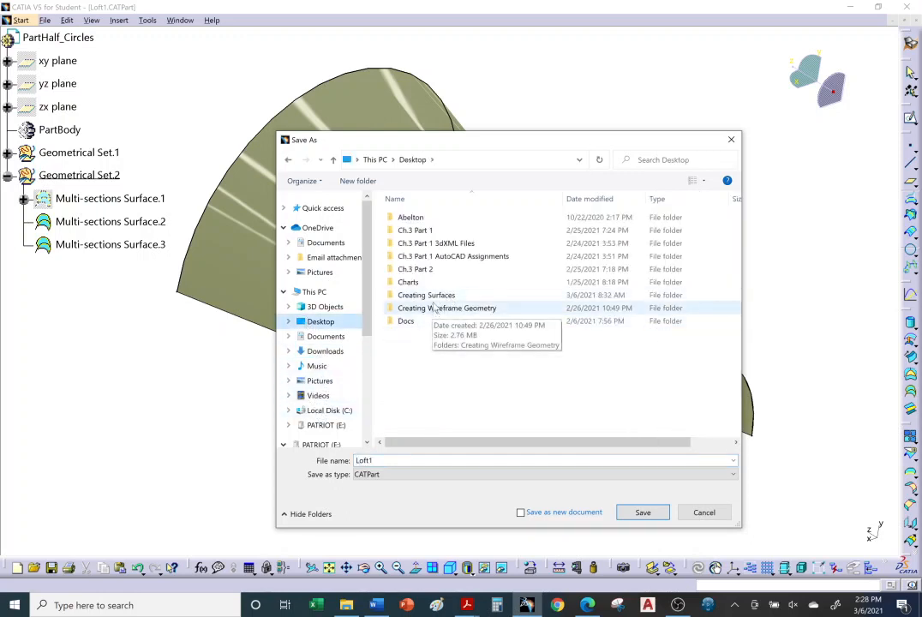
double_click(429, 296)
double_click(429, 219)
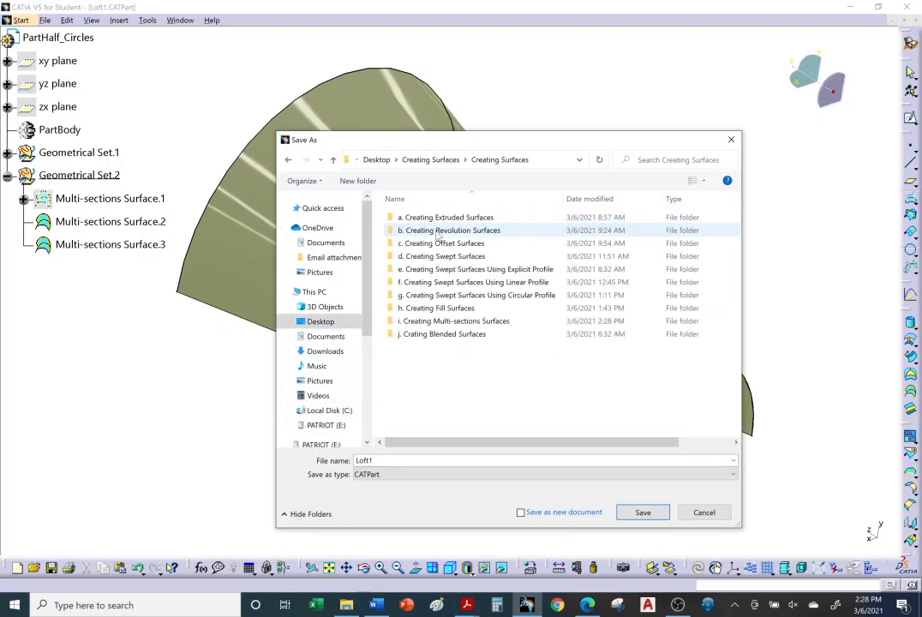
double_click(459, 317)
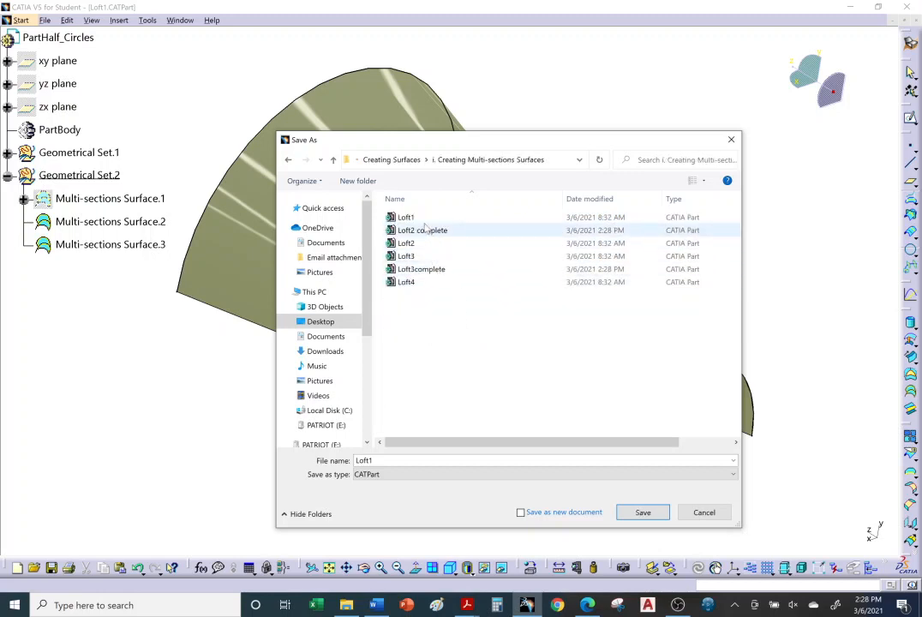
click(383, 461)
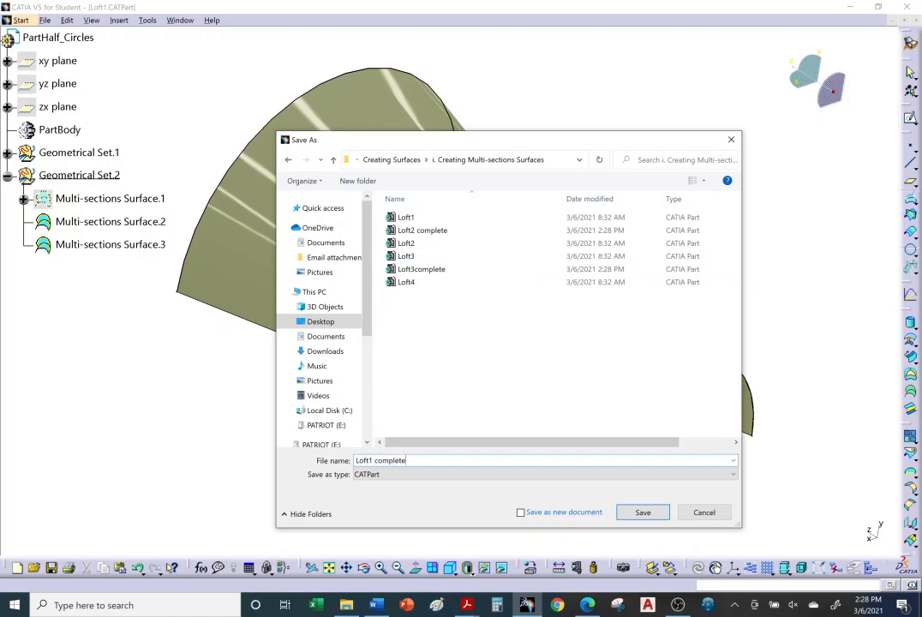
click(642, 513)
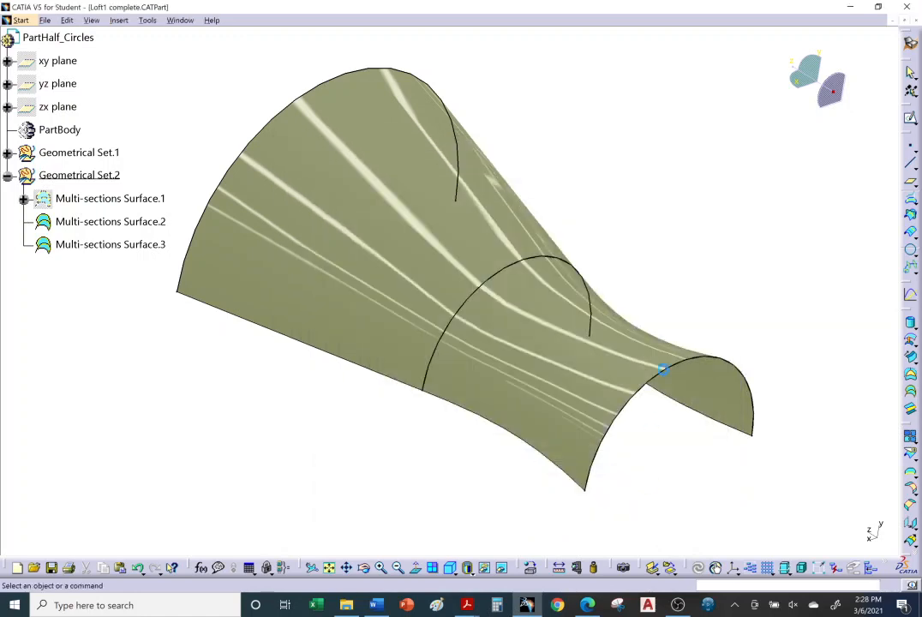
- Switch to the browser's Creating Multi-sections Surfaces help page and review its sections through to the end of Manual Coupling
click(587, 605)
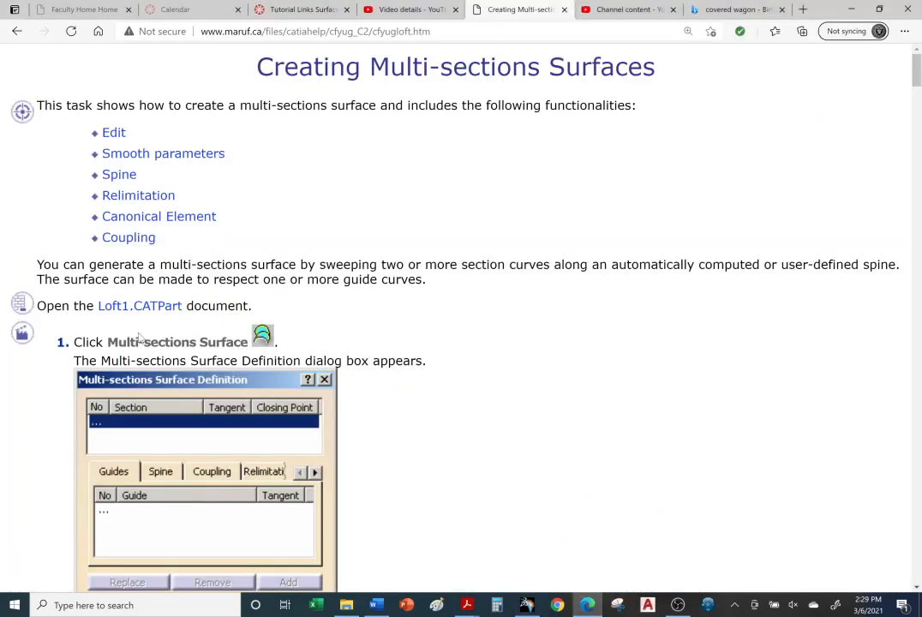
scroll(120, 315, down, 10)
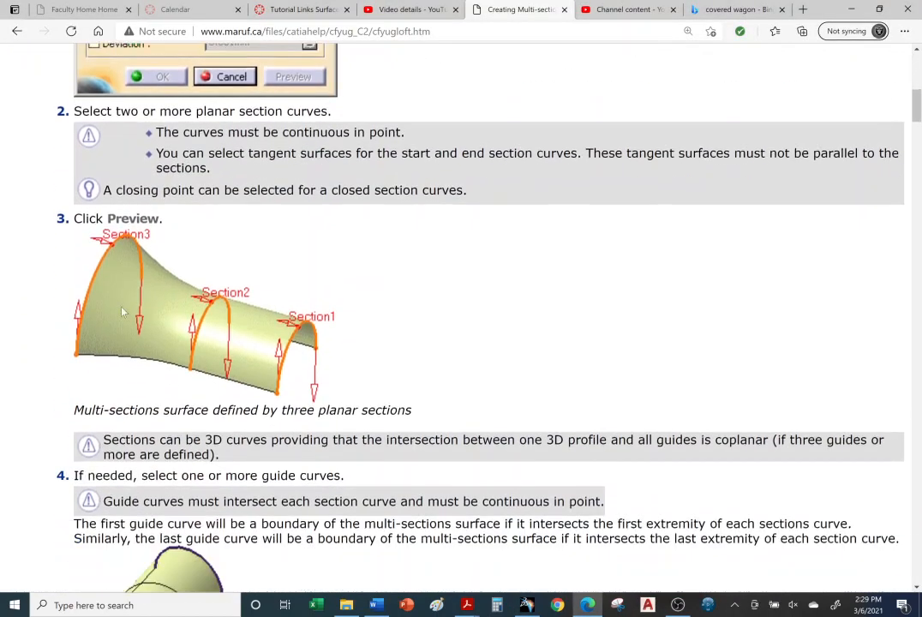
scroll(112, 332, down, 8)
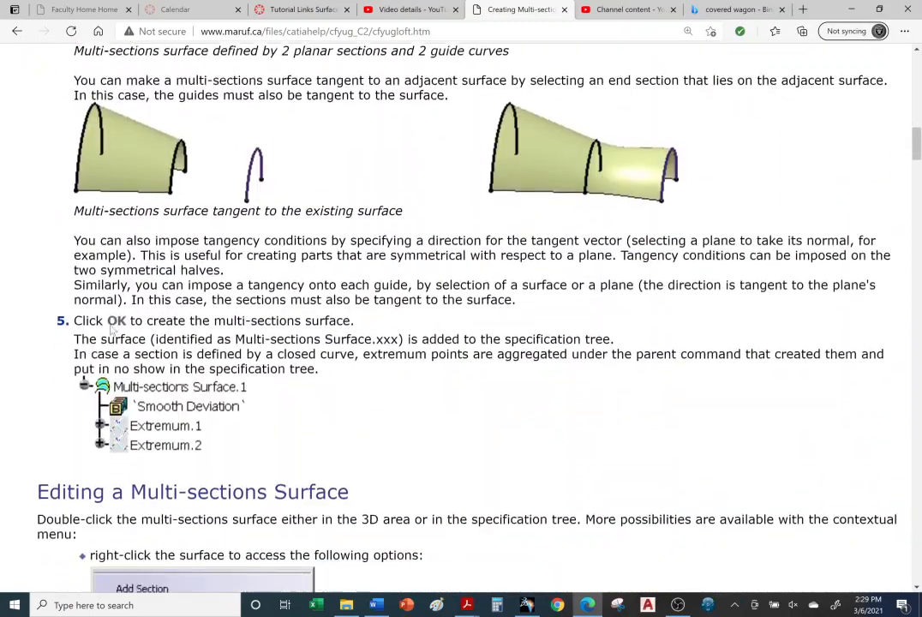
scroll(112, 332, down, 10)
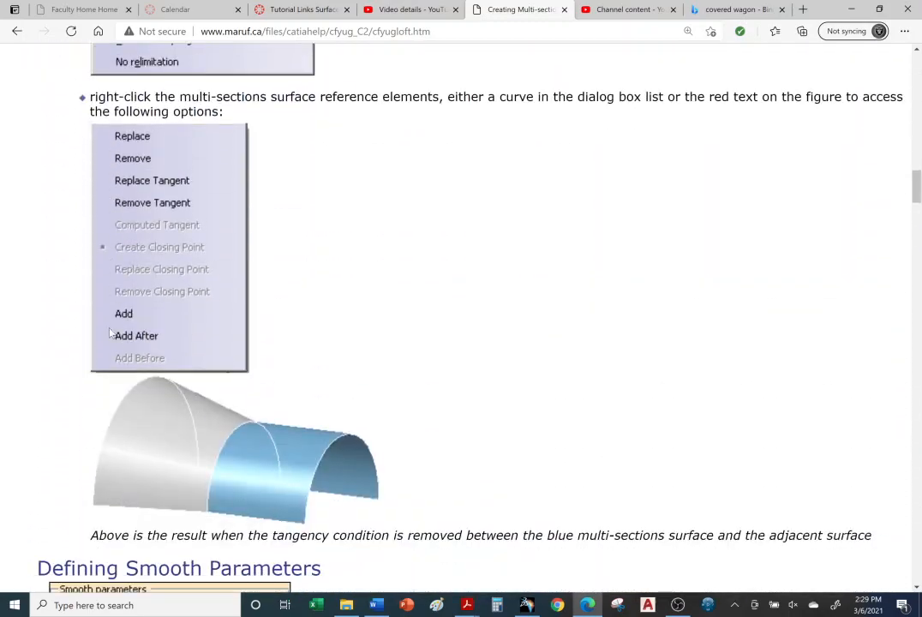
scroll(112, 332, down, 10)
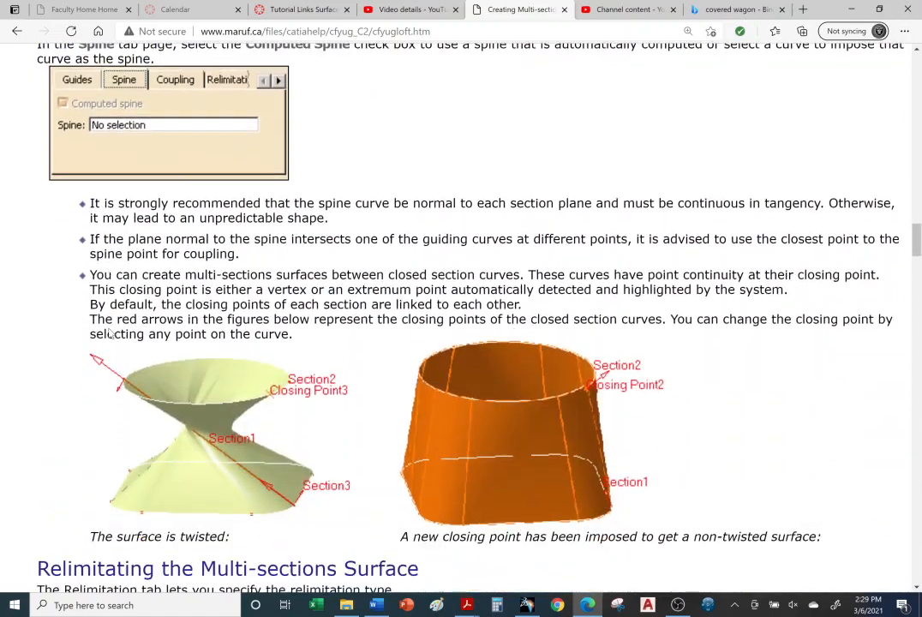
scroll(110, 334, down, 2)
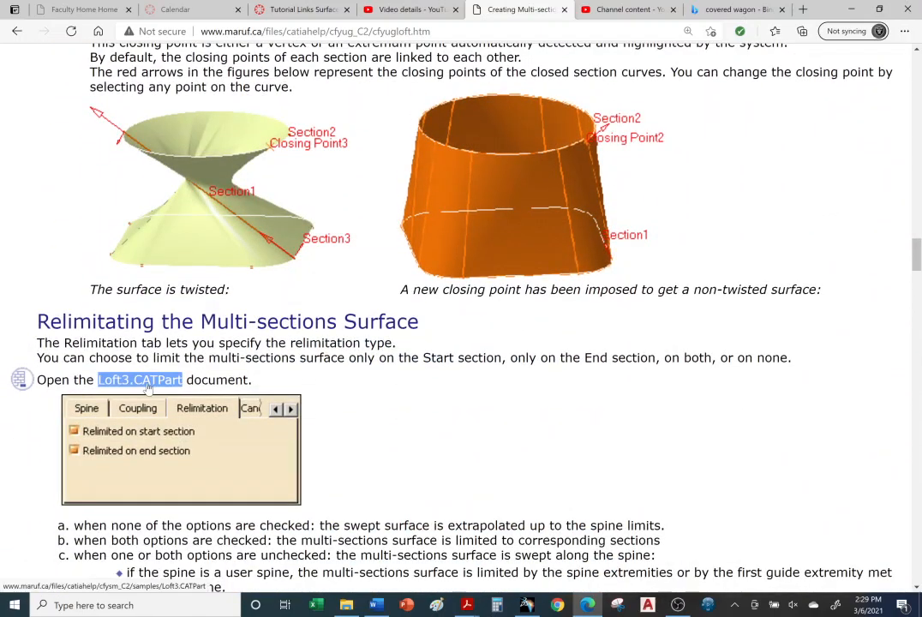
scroll(148, 387, down, 10)
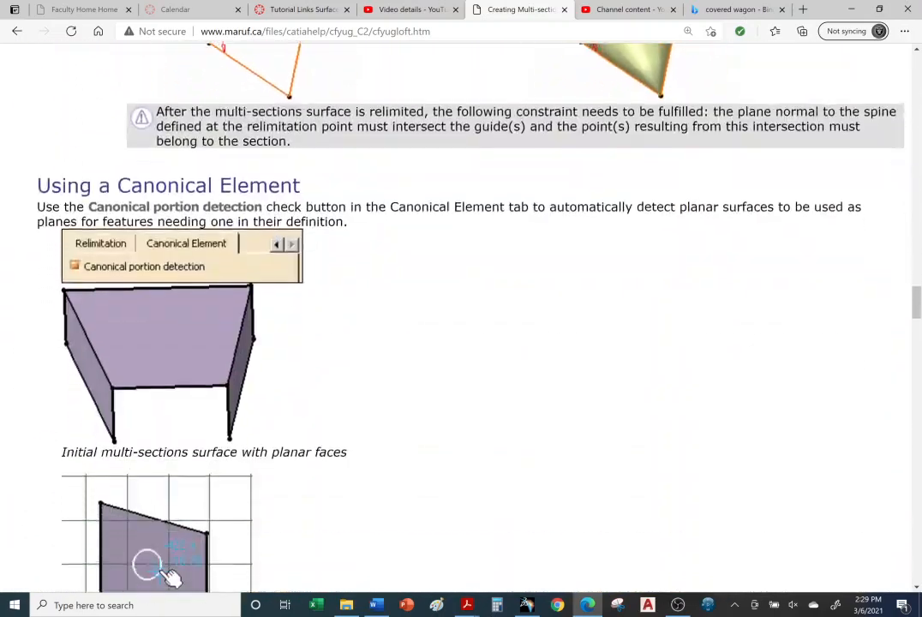
scroll(148, 387, down, 8)
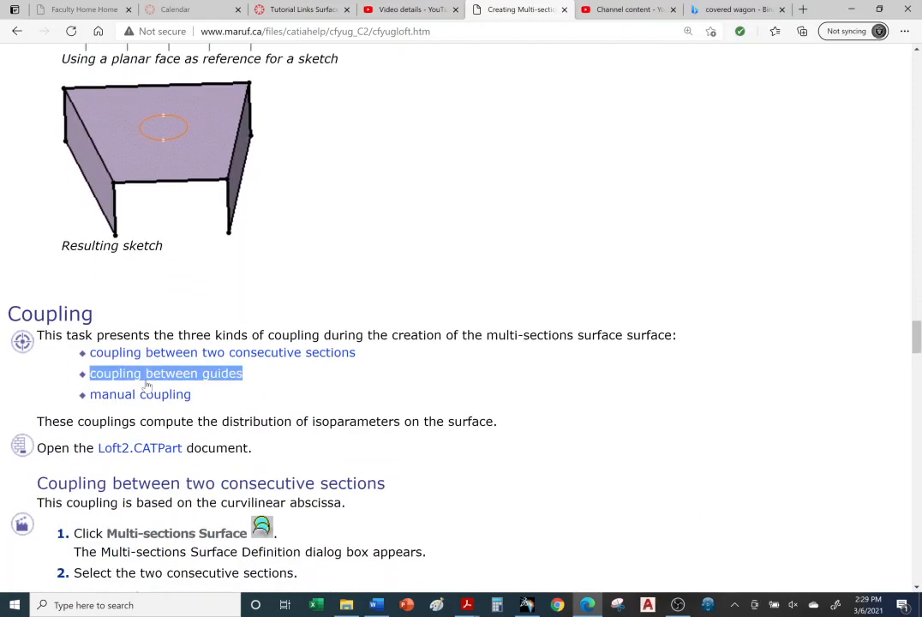
scroll(147, 386, down, 1)
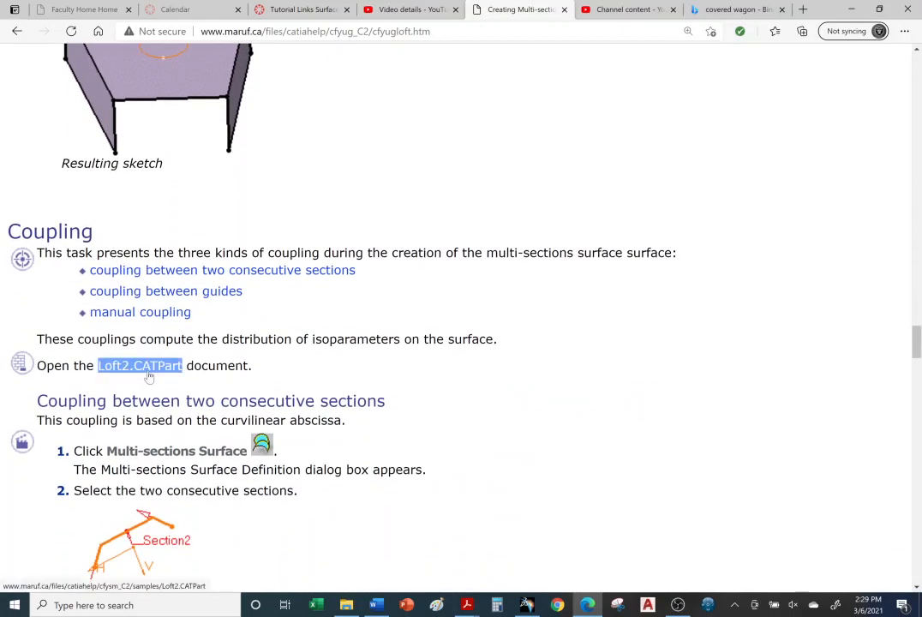
scroll(149, 377, down, 2)
scroll(155, 368, down, 8)
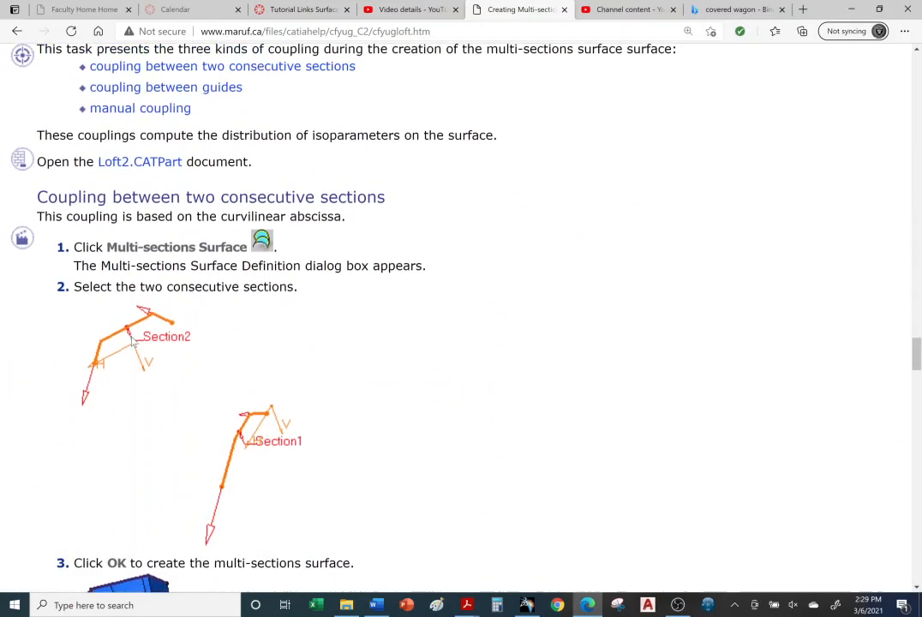
scroll(131, 346, down, 7)
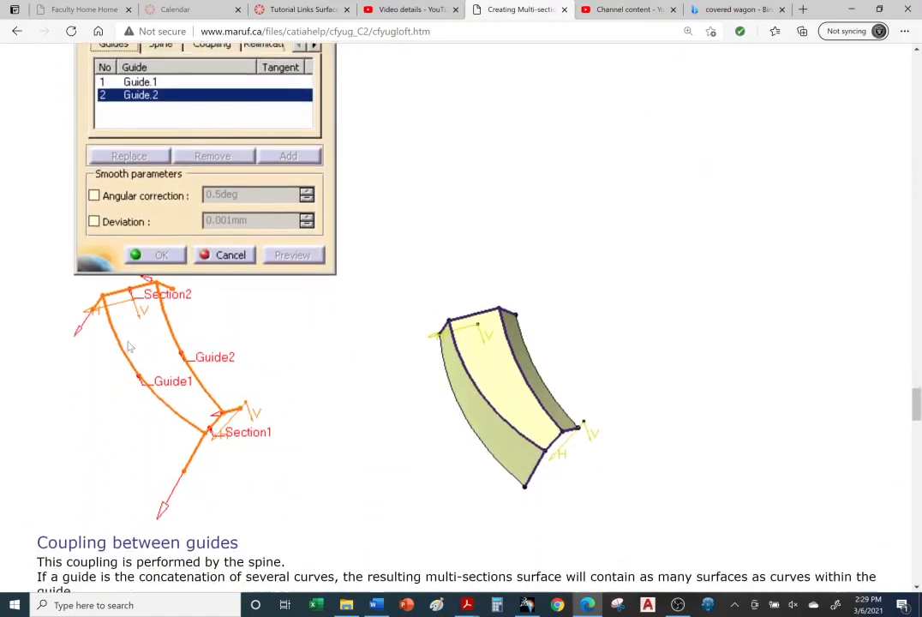
scroll(130, 348, down, 7)
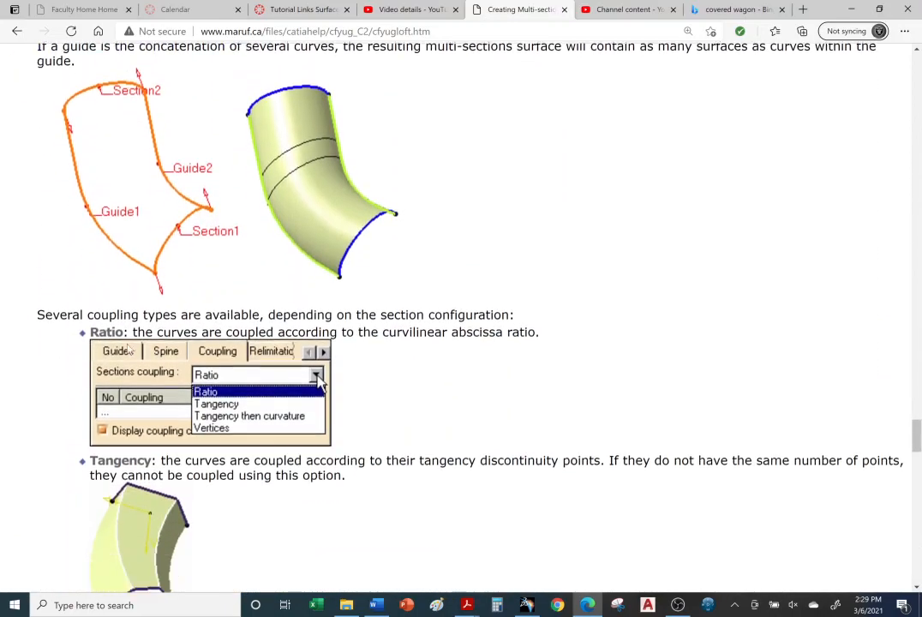
scroll(127, 356, down, 8)
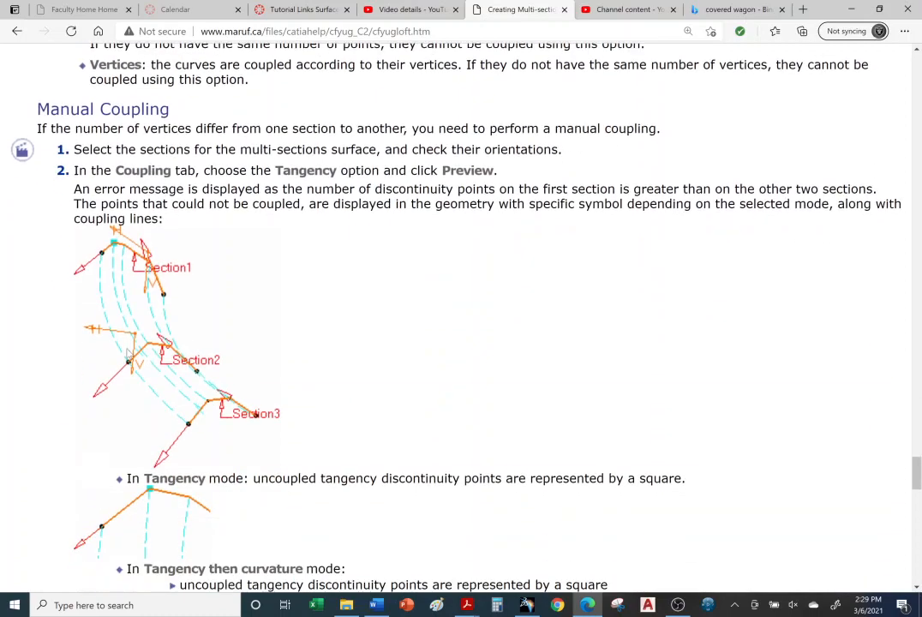
scroll(127, 357, down, 5)
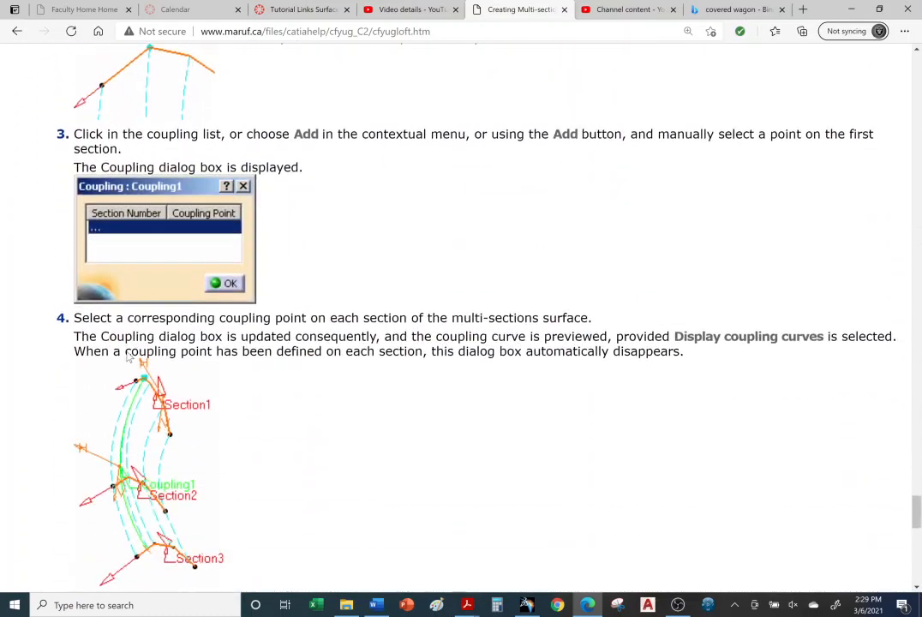
scroll(127, 358, down, 8)
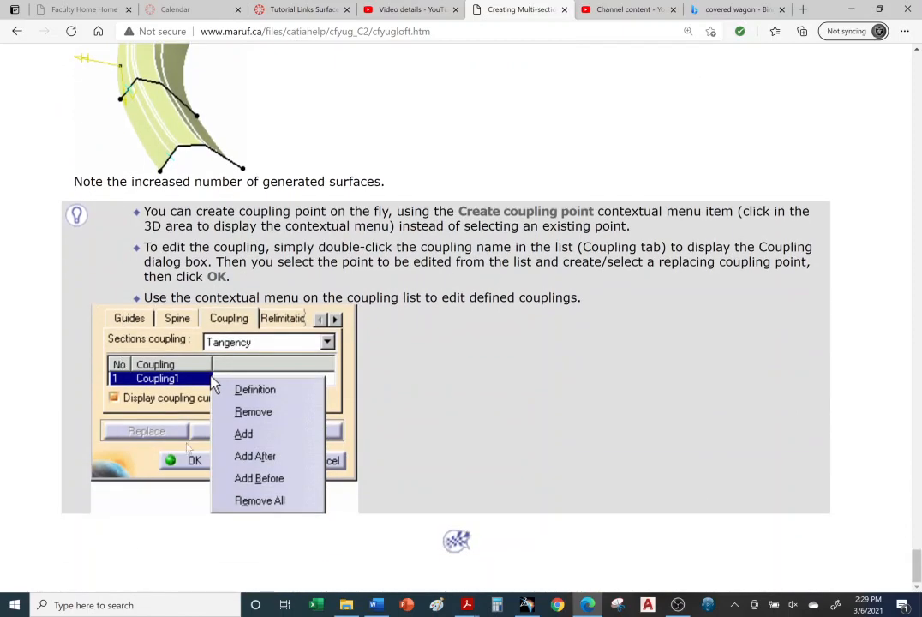
- In File Explorer, go to the Desktop's Creating Surfaces subfolder "i. Creating Multi-sections Surfaces" and open Loft4 in CATIA
click(347, 605)
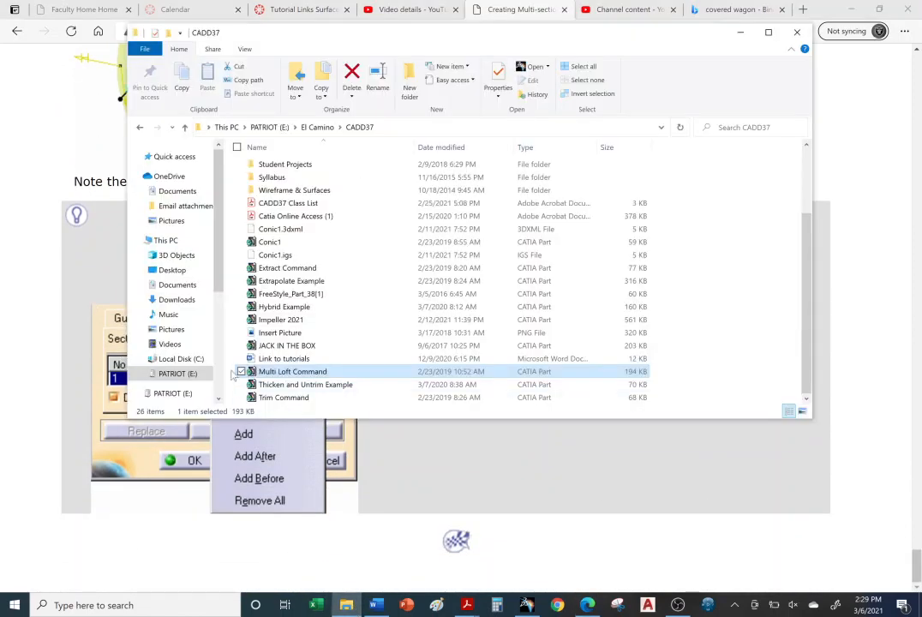
click(180, 374)
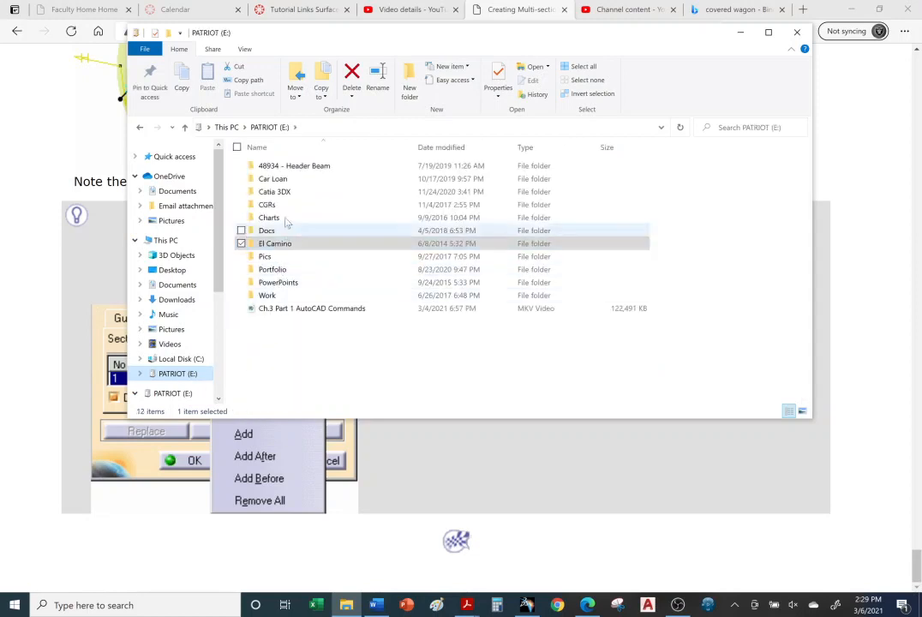
click(172, 270)
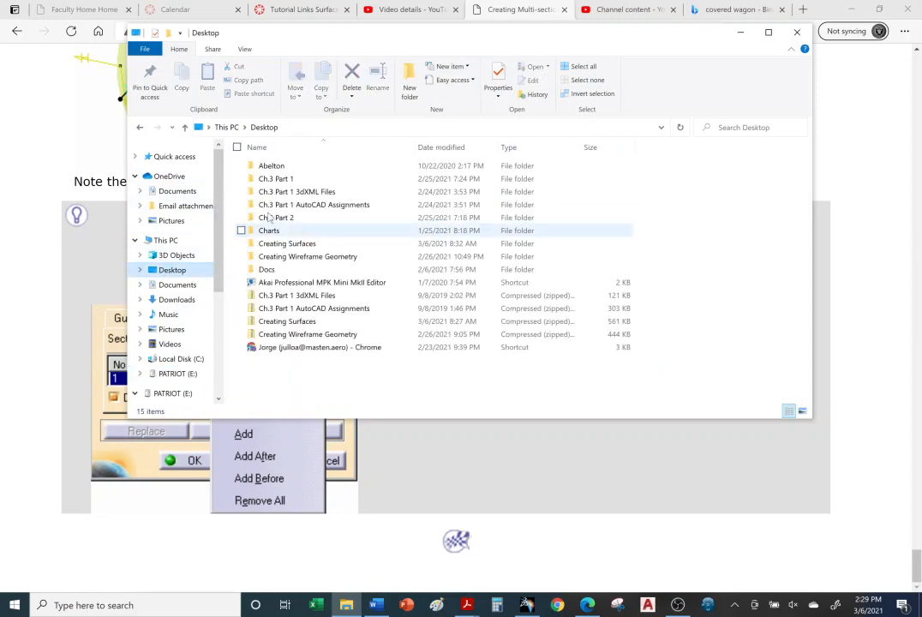
double_click(279, 245)
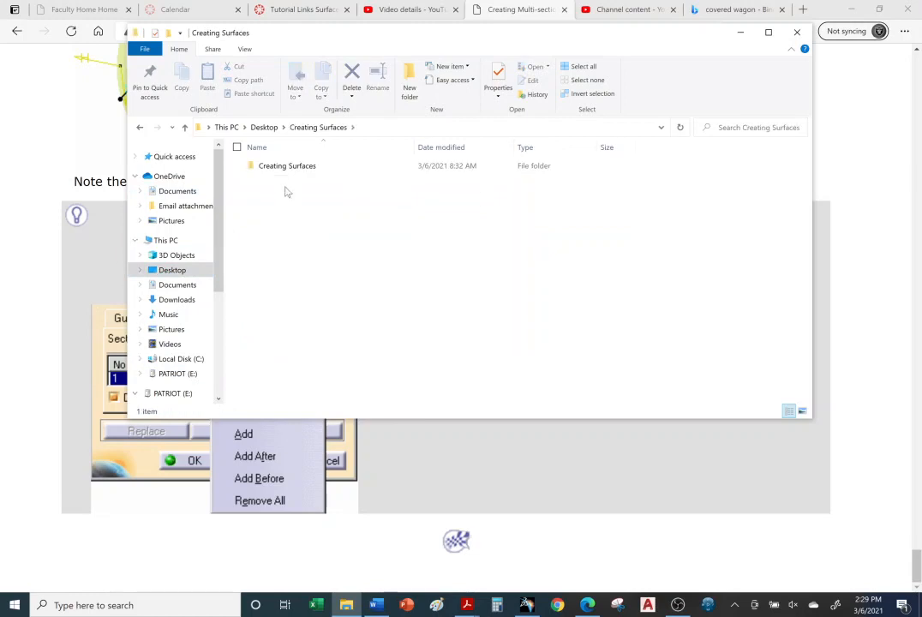
double_click(286, 167)
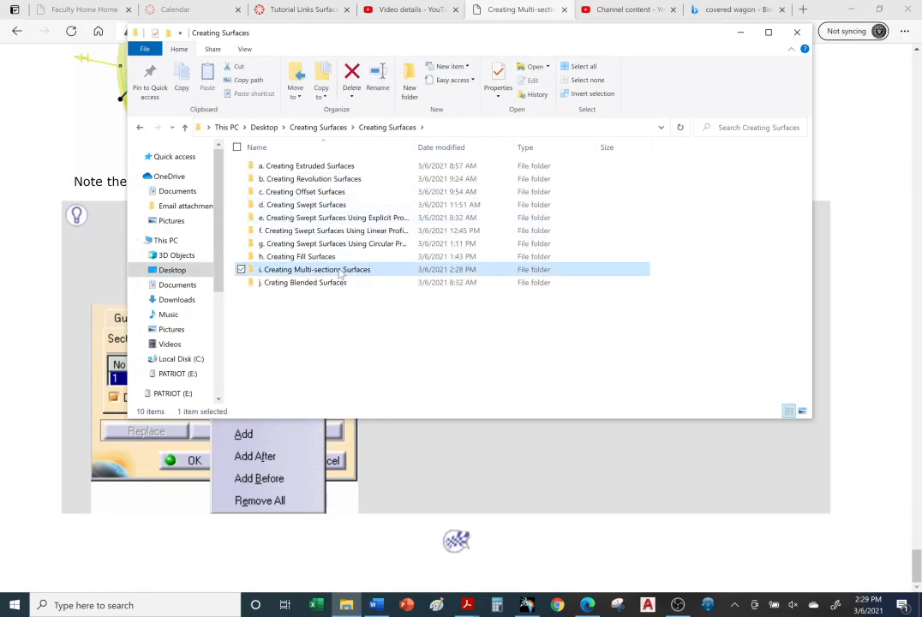
double_click(334, 269)
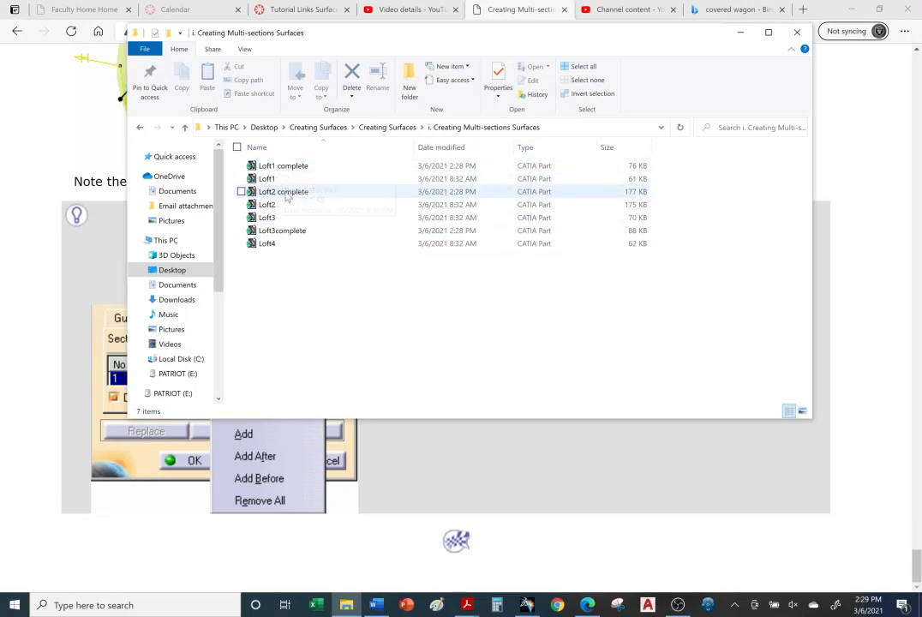
double_click(267, 244)
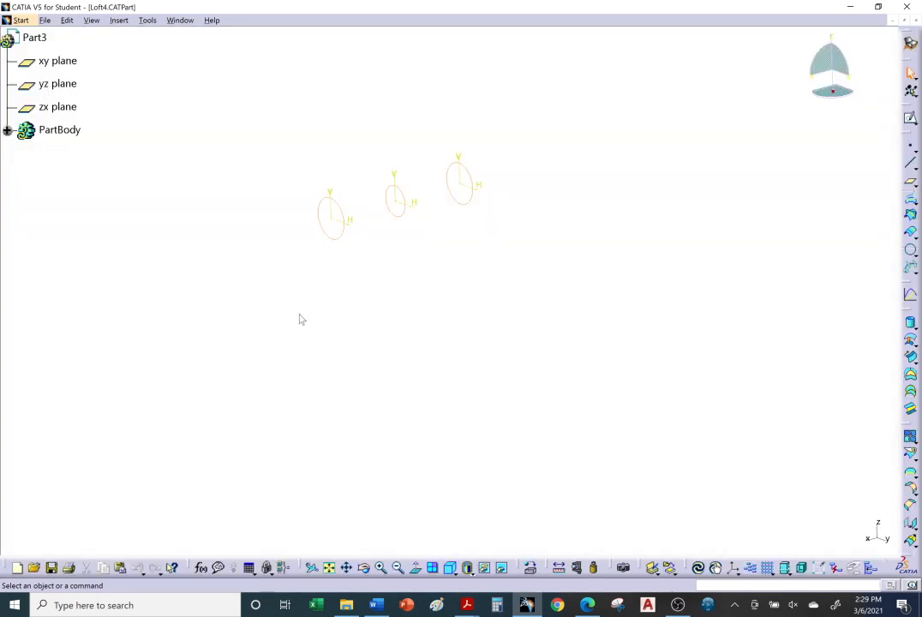
- Change the display background color from the visualization options to dark blue
mouse_move(345, 334)
middle_down()
mouse_move(448, 307)
mouse_move(464, 266)
mouse_move(420, 331)
mouse_move(536, 311)
mouse_move(731, 314)
mouse_move(521, 274)
mouse_move(380, 329)
mouse_move(726, 350)
mouse_move(714, 303)
mouse_move(688, 318)
middle_up()
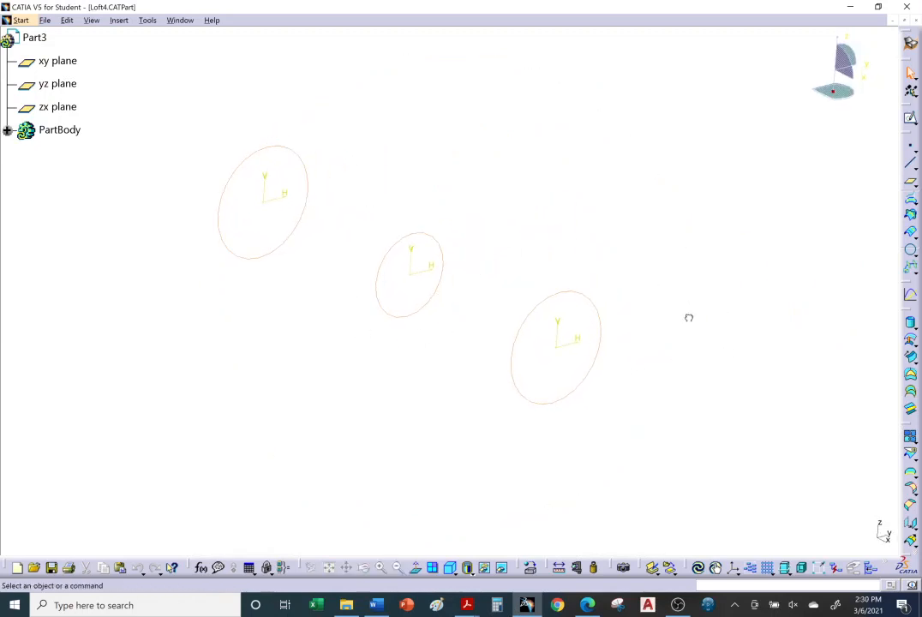
click(67, 20)
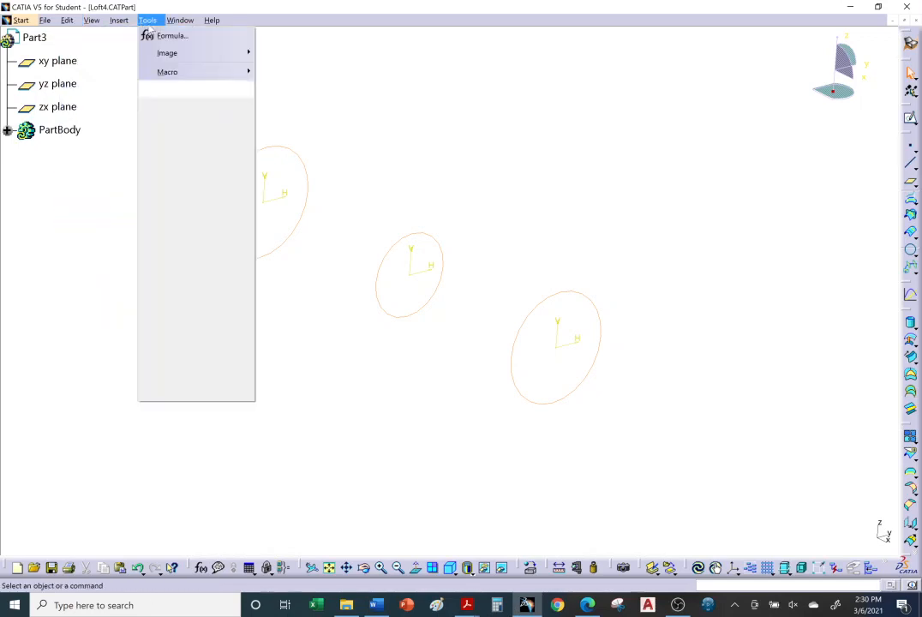
click(179, 357)
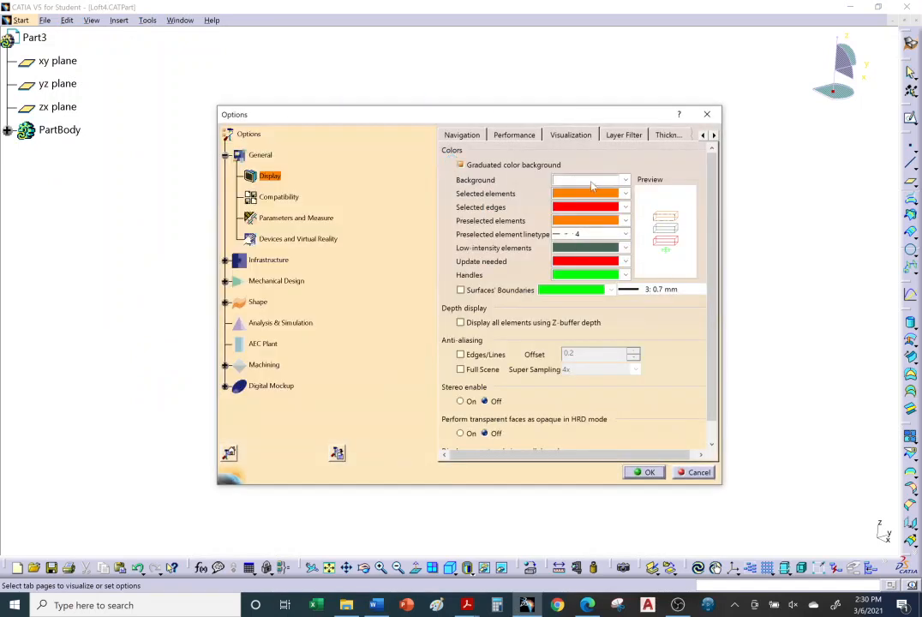
click(590, 183)
click(589, 212)
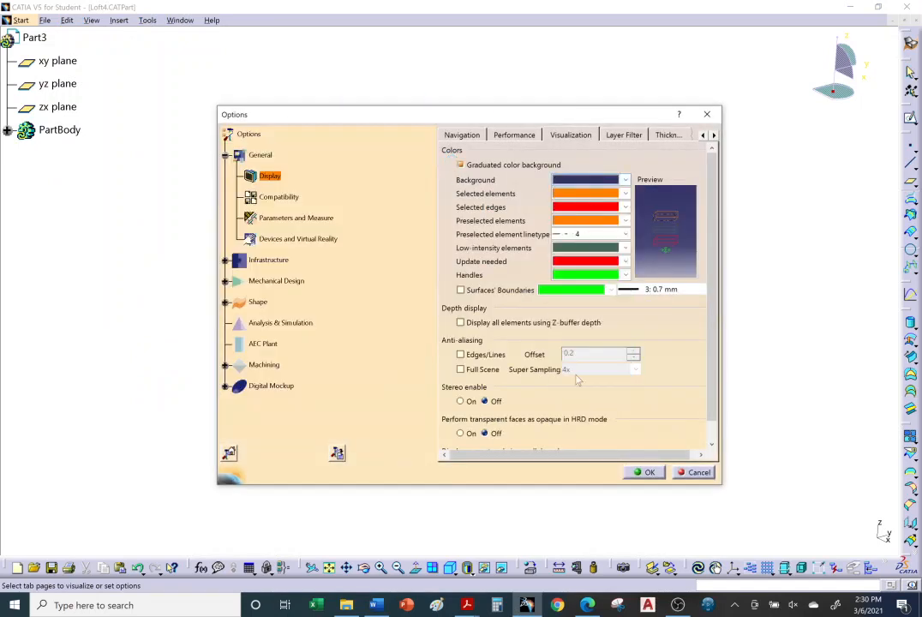
click(644, 472)
- Expand the PartBody contents and insert a new geometrical set under Part3 with the default settings
middle_drag(391, 315, 386, 325)
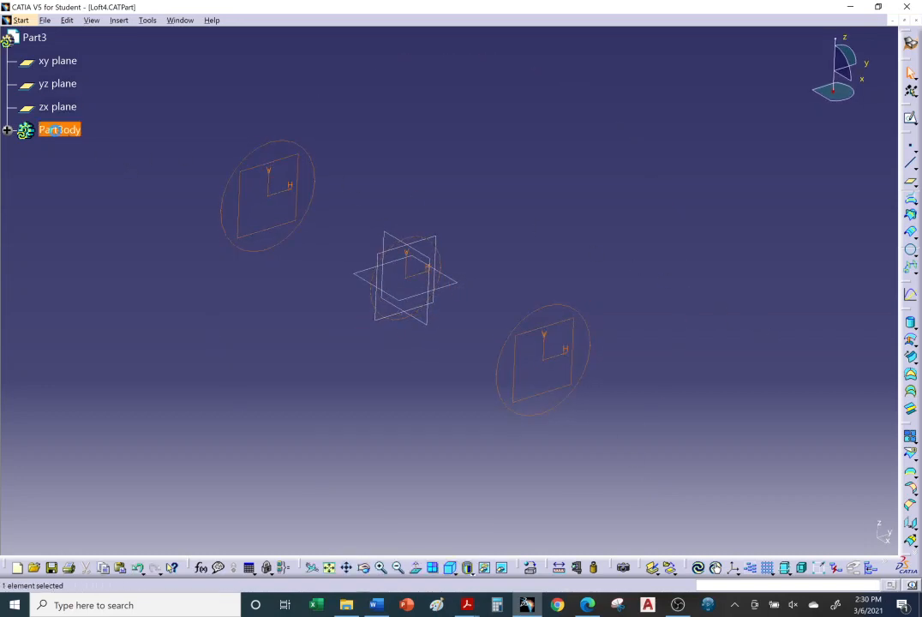
click(7, 131)
click(181, 74)
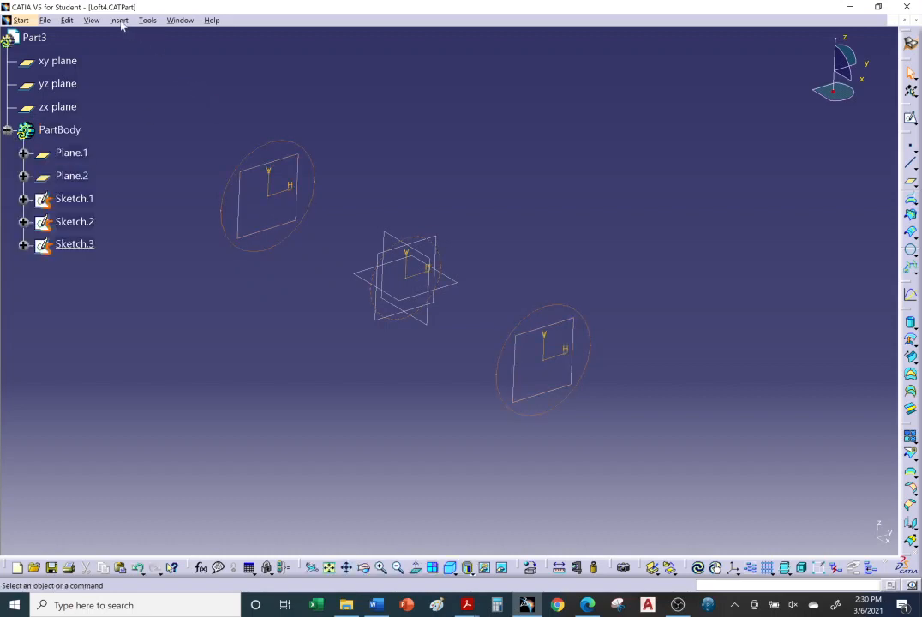
click(120, 20)
click(159, 82)
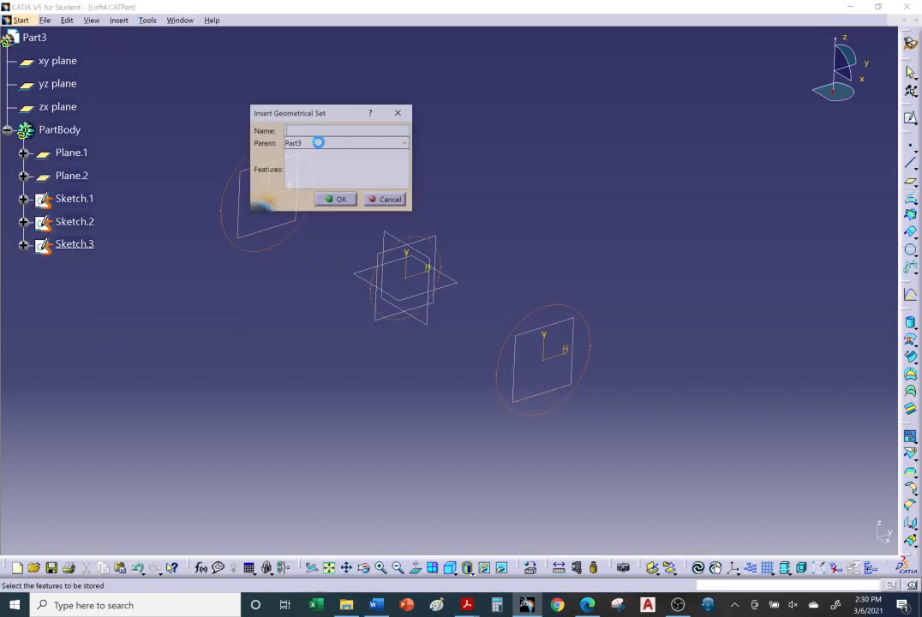
click(335, 200)
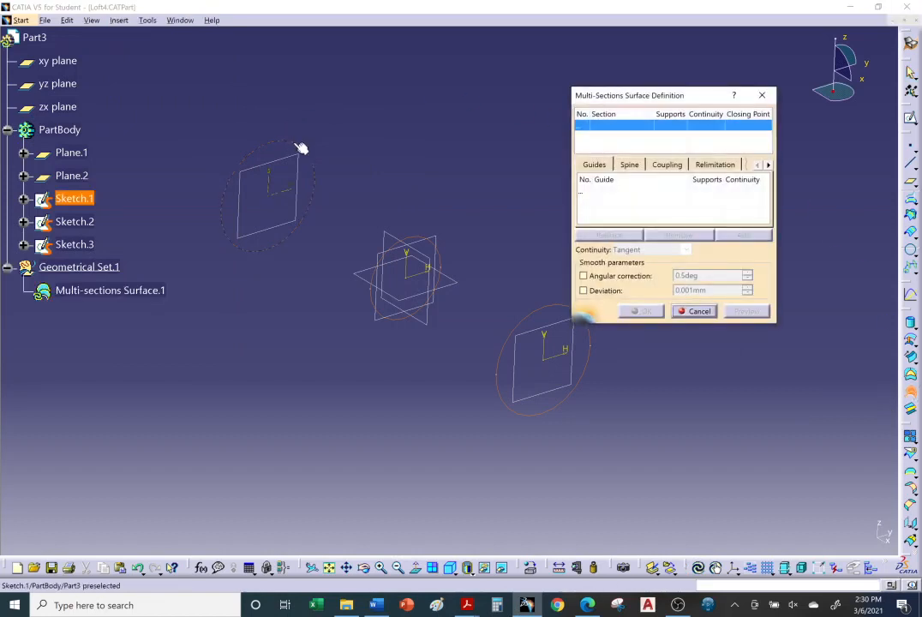
- Create a multi-sections surface through the three circular sections Sketch.1, Sketch.2 and Sketch.3, in that order, with default closing points and no guides
click(299, 148)
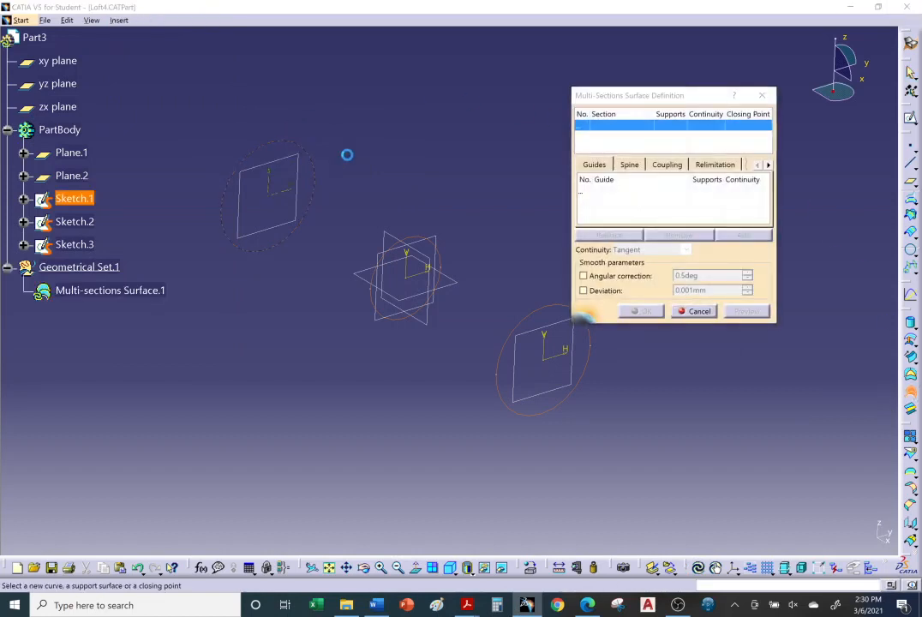
click(426, 243)
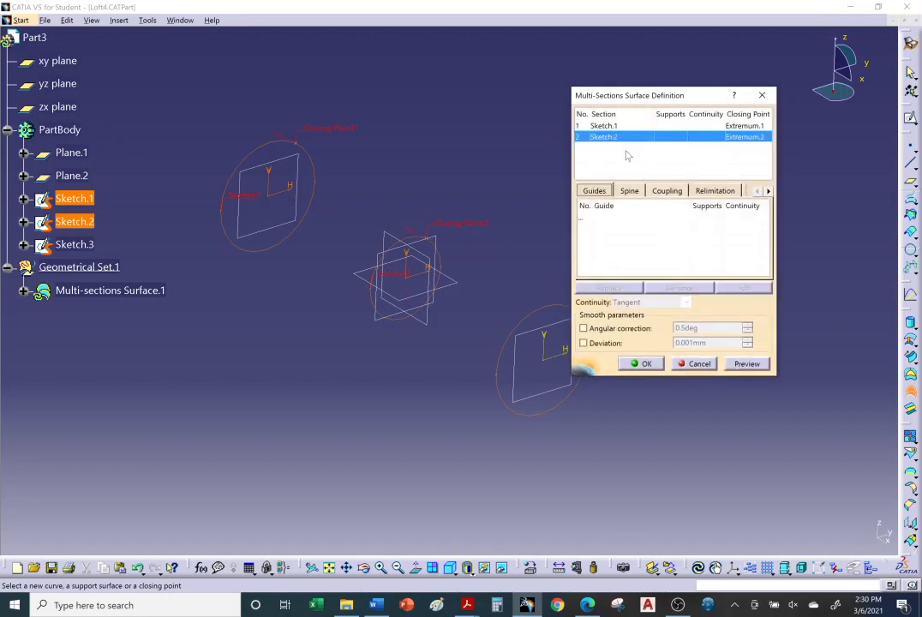
drag(632, 95, 710, 97)
click(581, 316)
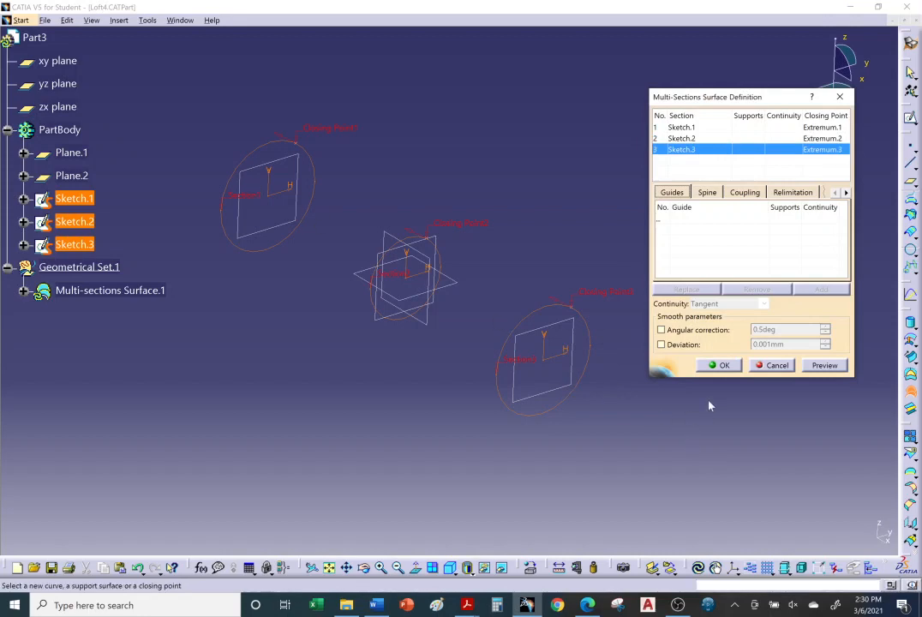
click(710, 366)
click(556, 363)
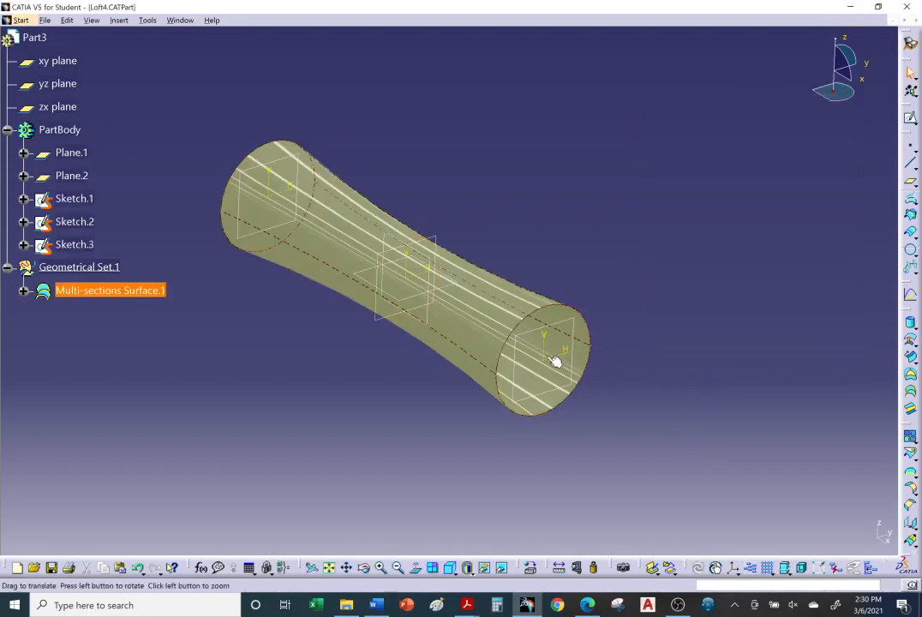
middle_drag(556, 362, 420, 401)
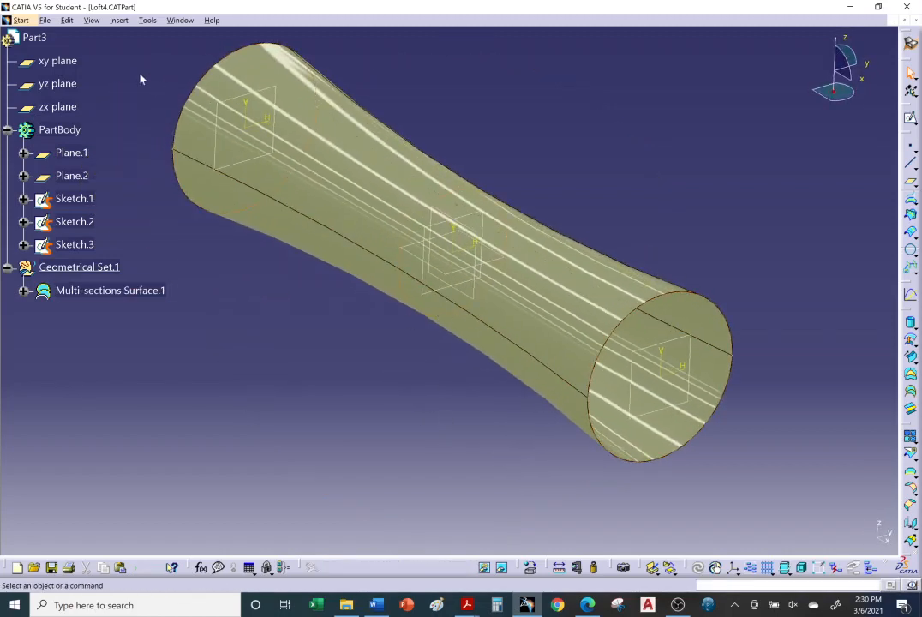
- Save the part under the new name "Loft4 complete" in the "i. Creating Multi-sections Surfaces" folder as a CATPart
click(46, 19)
click(76, 122)
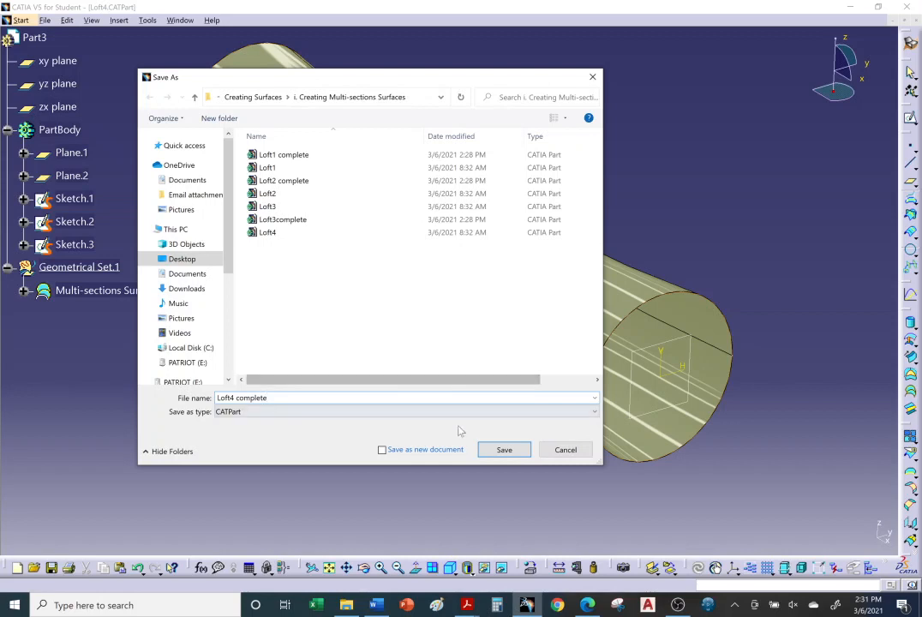
click(502, 453)
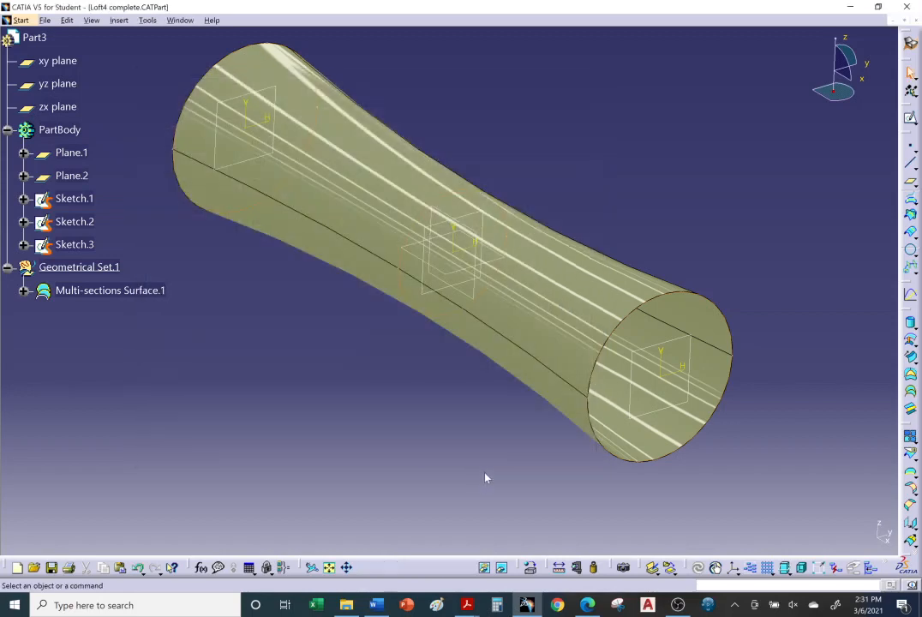
right_click(678, 605)
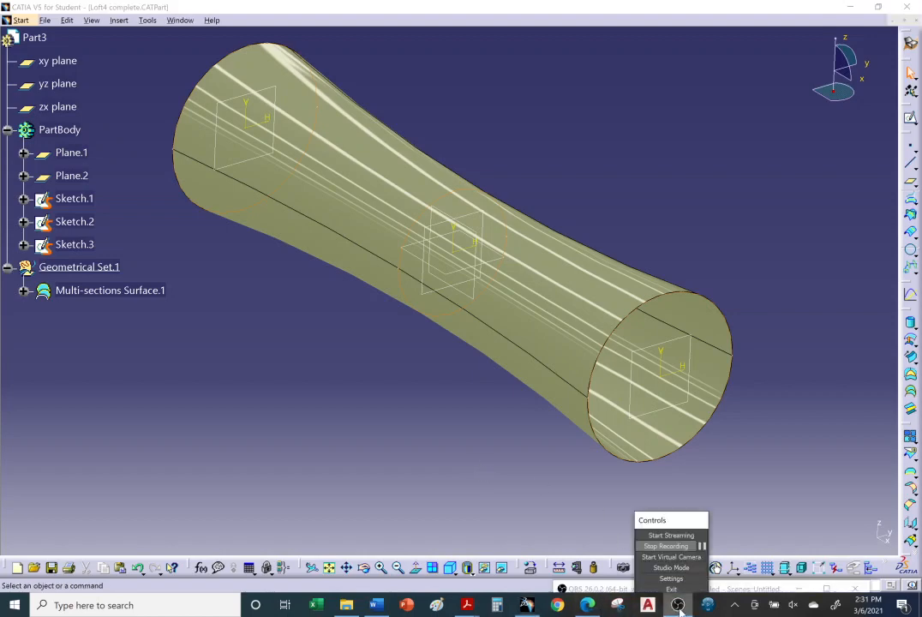